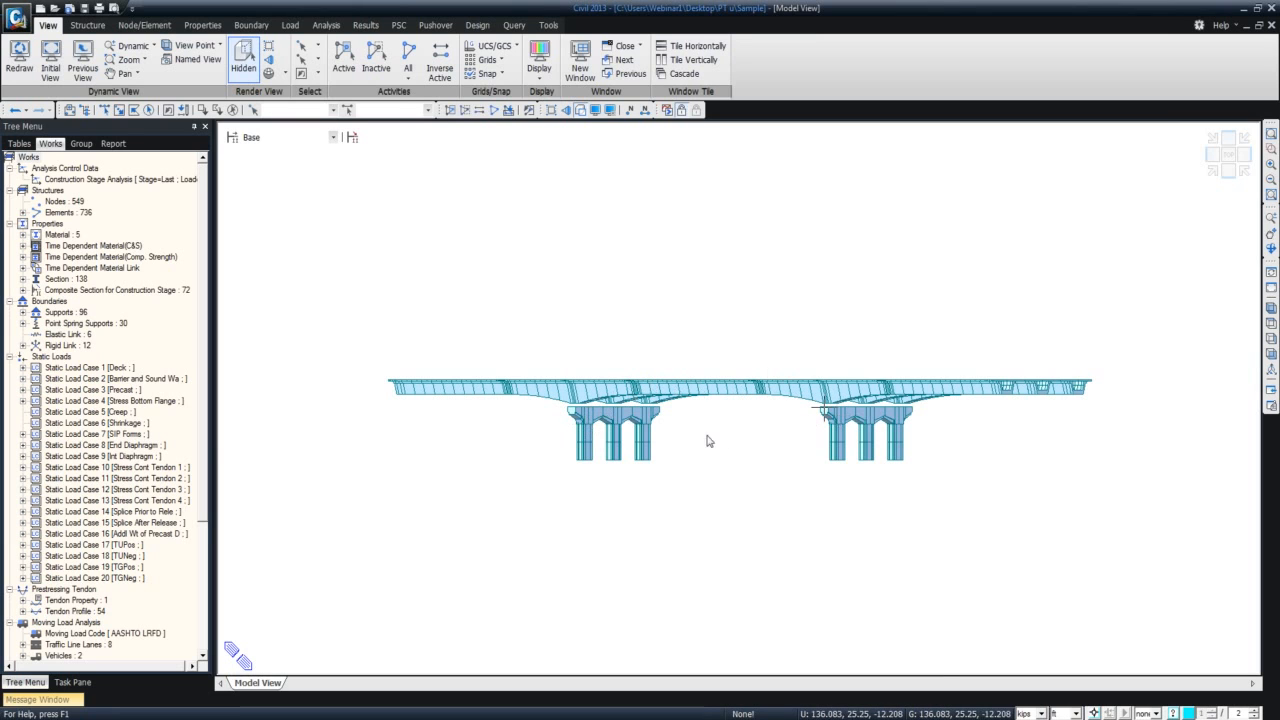
# Toggle Zoom Fix for Stages and show the bridge model at the Erect Substructure construction stage.
pyautogui.moveTo(636, 432)
pyautogui.keyDown('ctrl'); pyautogui.mouseDown(button='middle')
pyautogui.moveTo(624, 421)
pyautogui.moveTo(529, 449)
pyautogui.mouseUp(button='middle'); pyautogui.keyUp('ctrl')
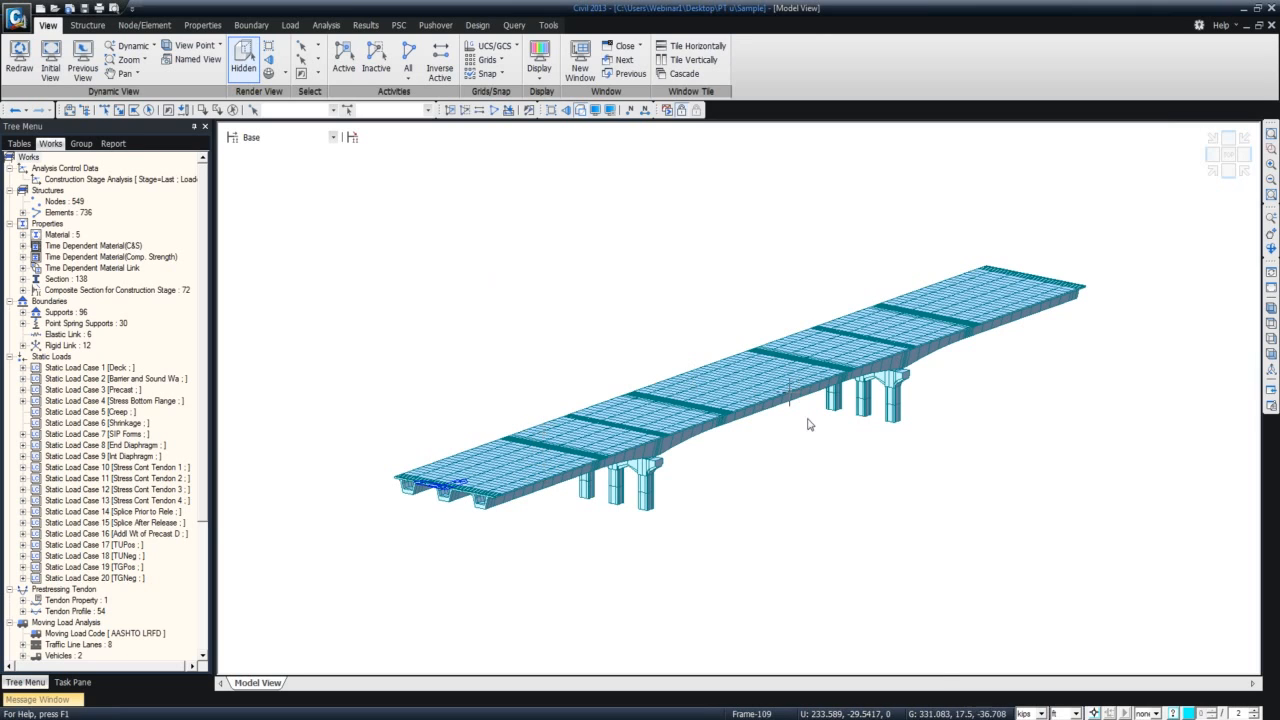
pyautogui.click(333, 138)
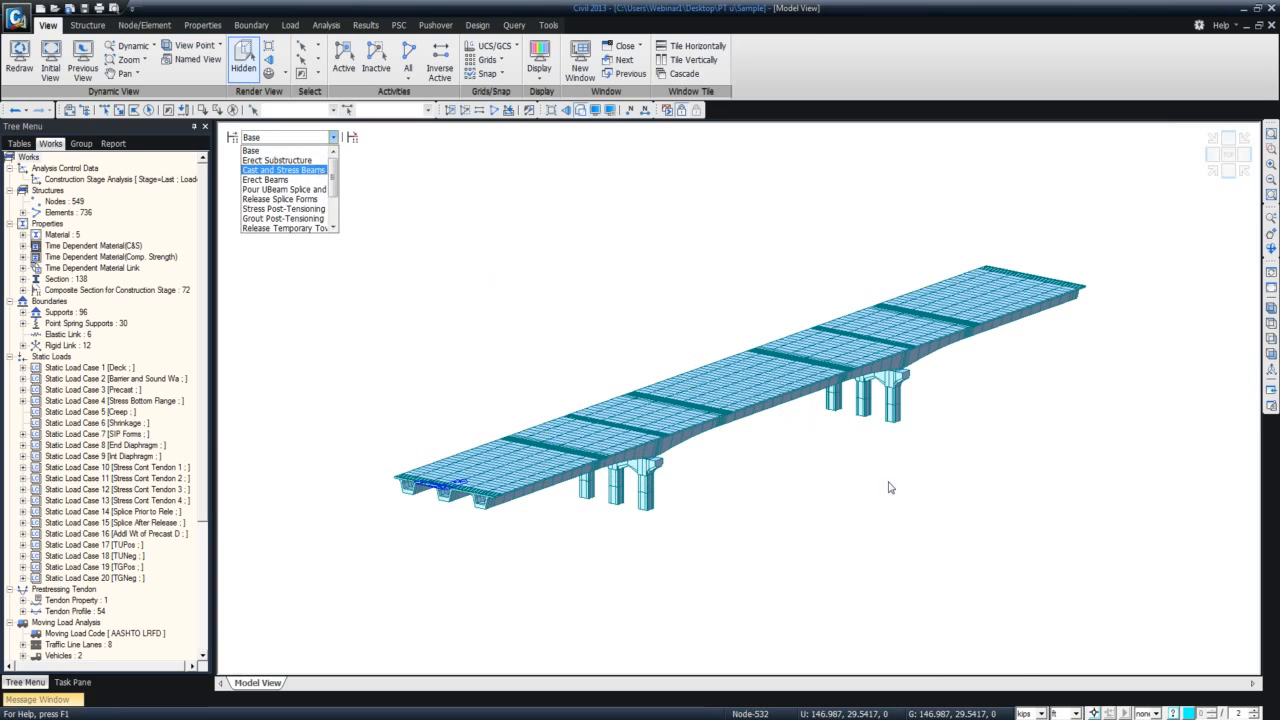
pyautogui.click(1094, 713)
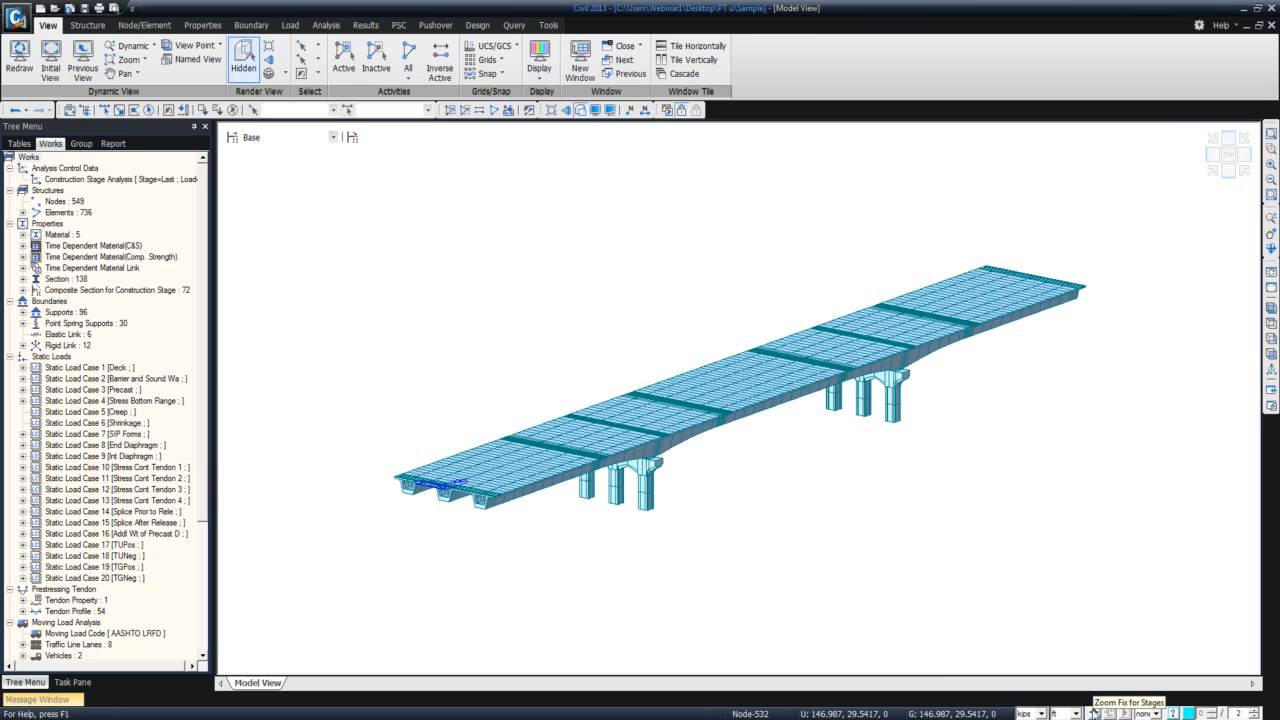
pyautogui.click(332, 138)
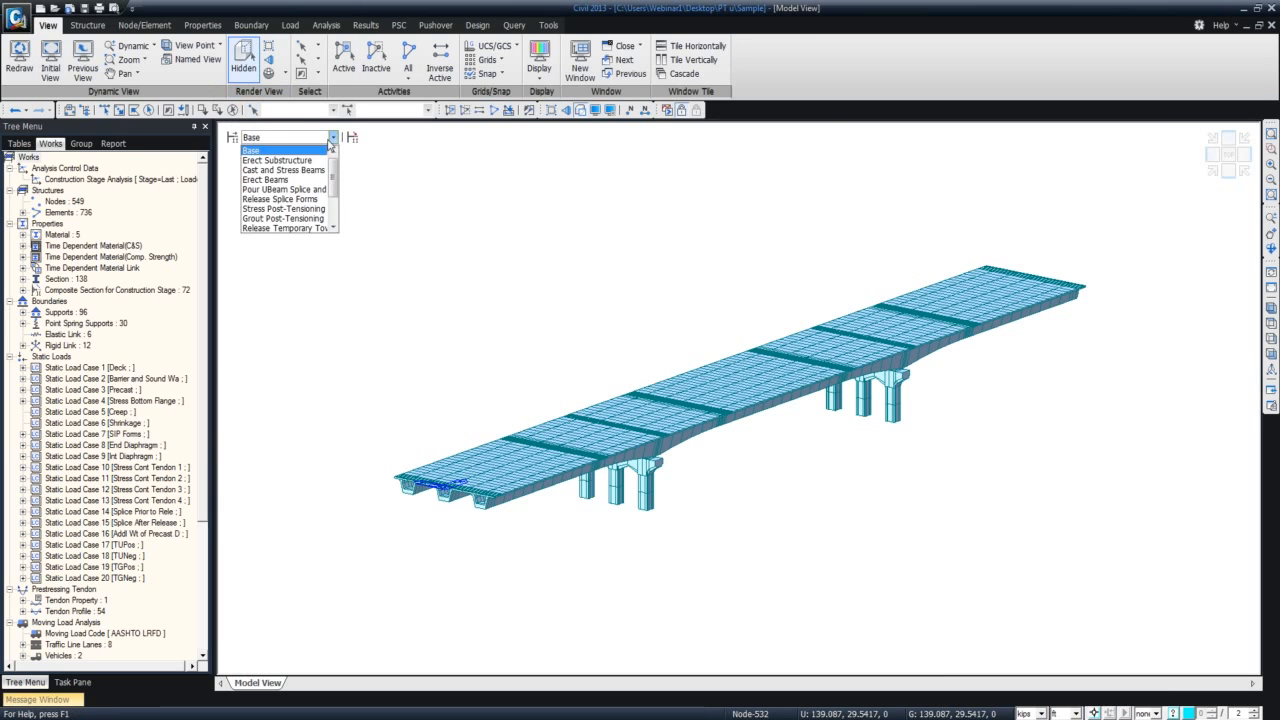
pyautogui.click(305, 160)
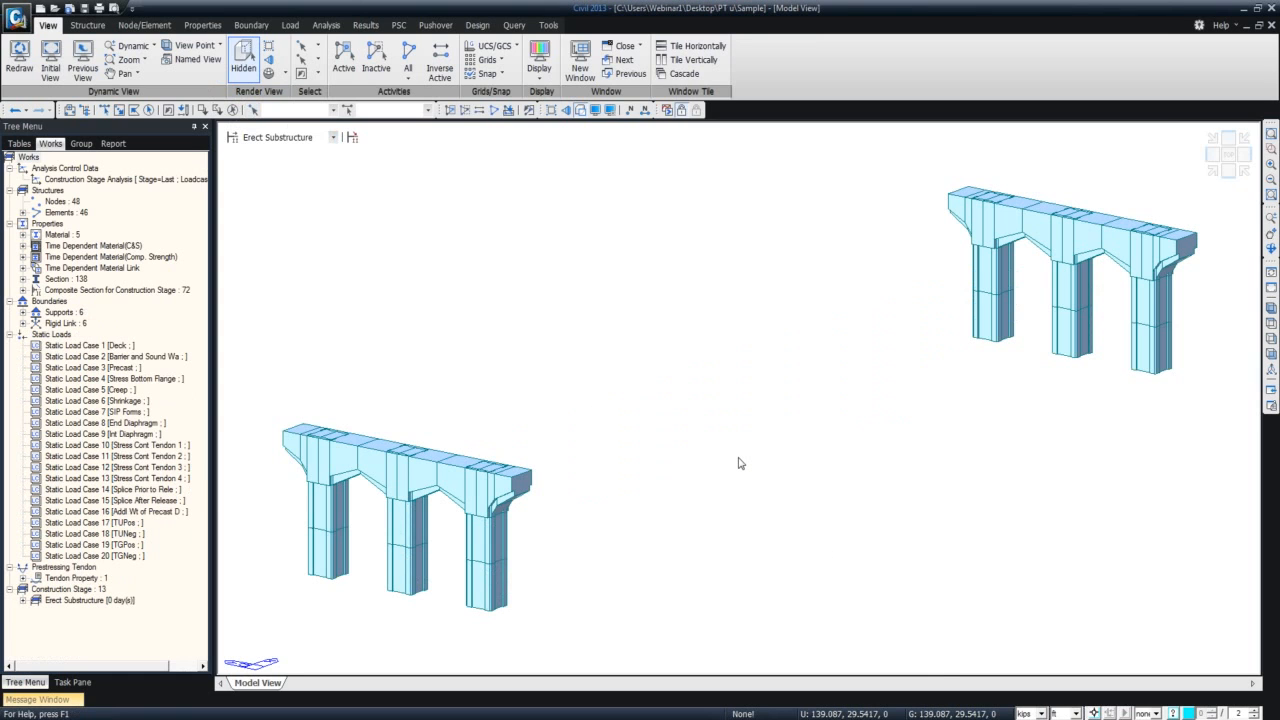
pyautogui.scroll(-3, 740, 463)
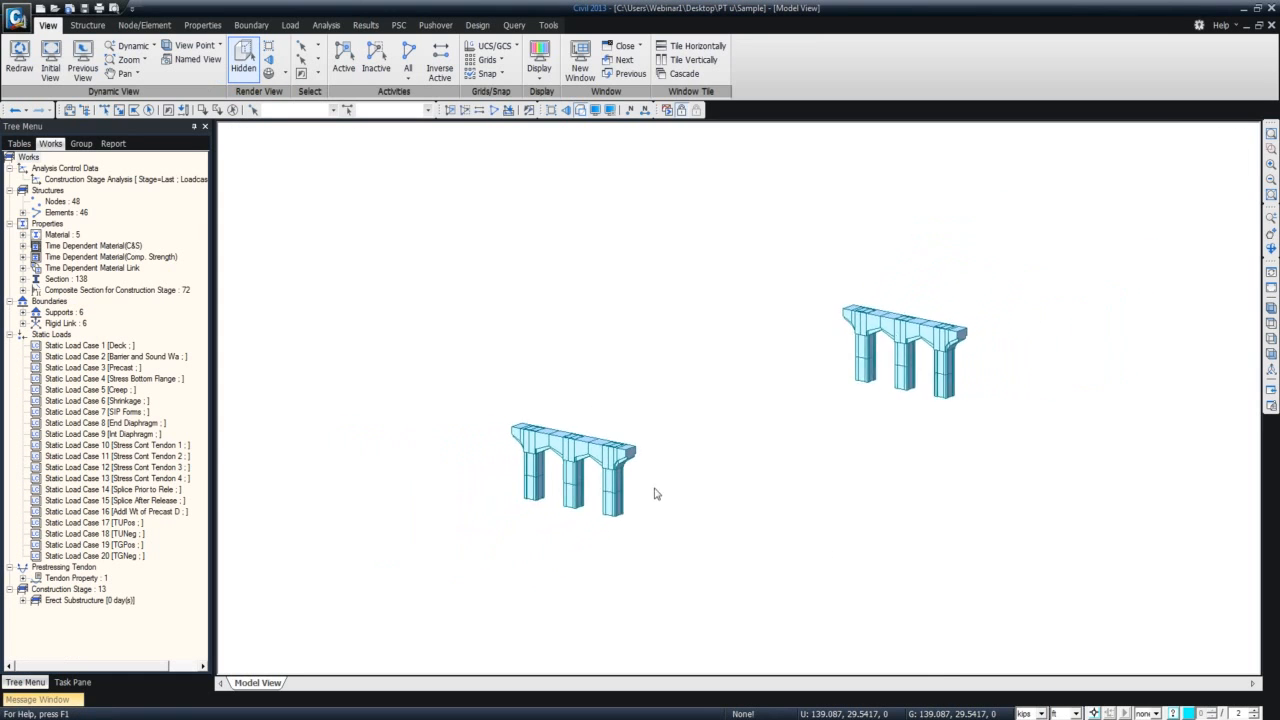
pyautogui.scroll(-2, 655, 495)
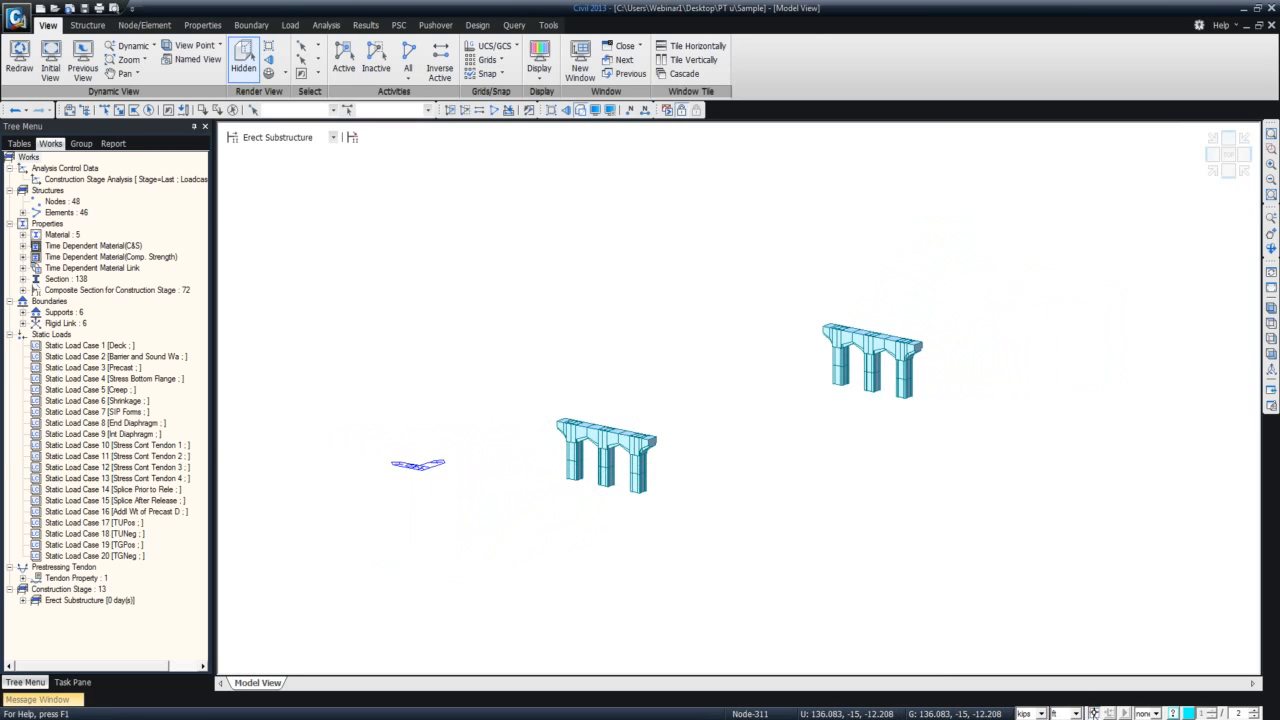
# Show the Cast and Stress Beams construction stage and view the beam segments from the side.
pyautogui.click(333, 137)
pyautogui.click(300, 160)
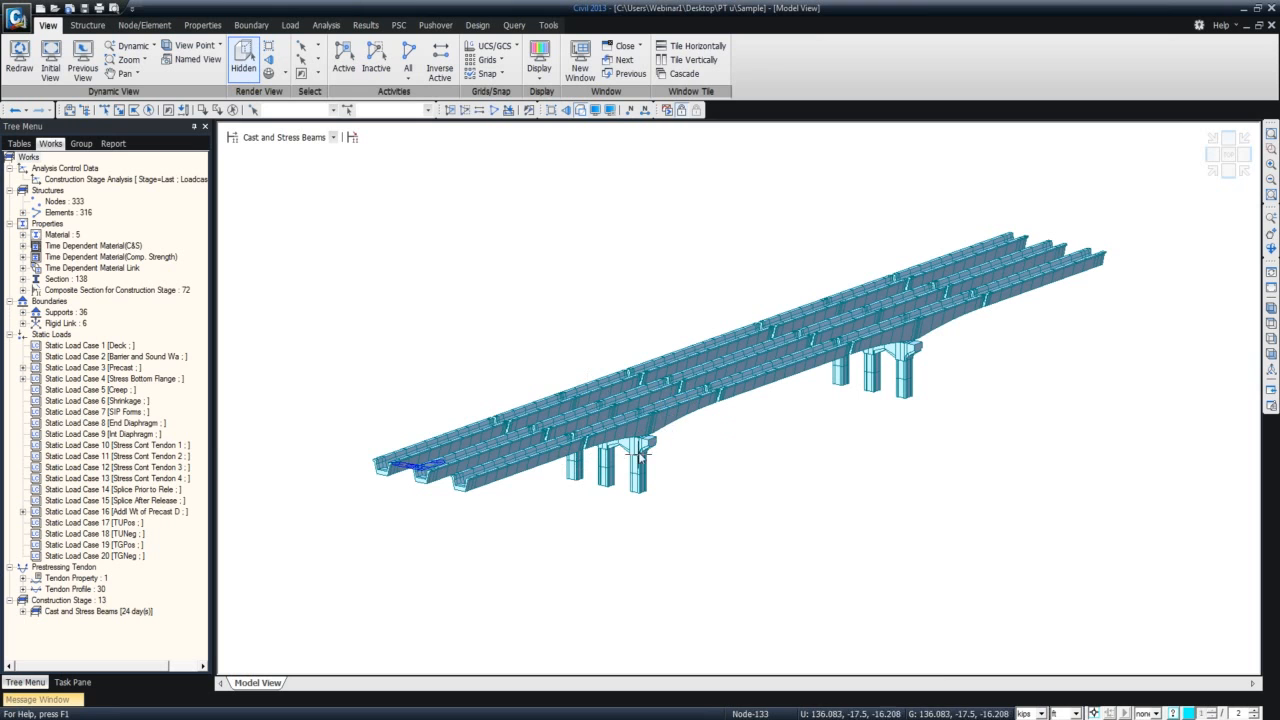
pyautogui.keyDown('ctrl'); pyautogui.moveTo(591, 478); pyautogui.dragTo(526, 486, button='middle'); pyautogui.keyUp('ctrl')
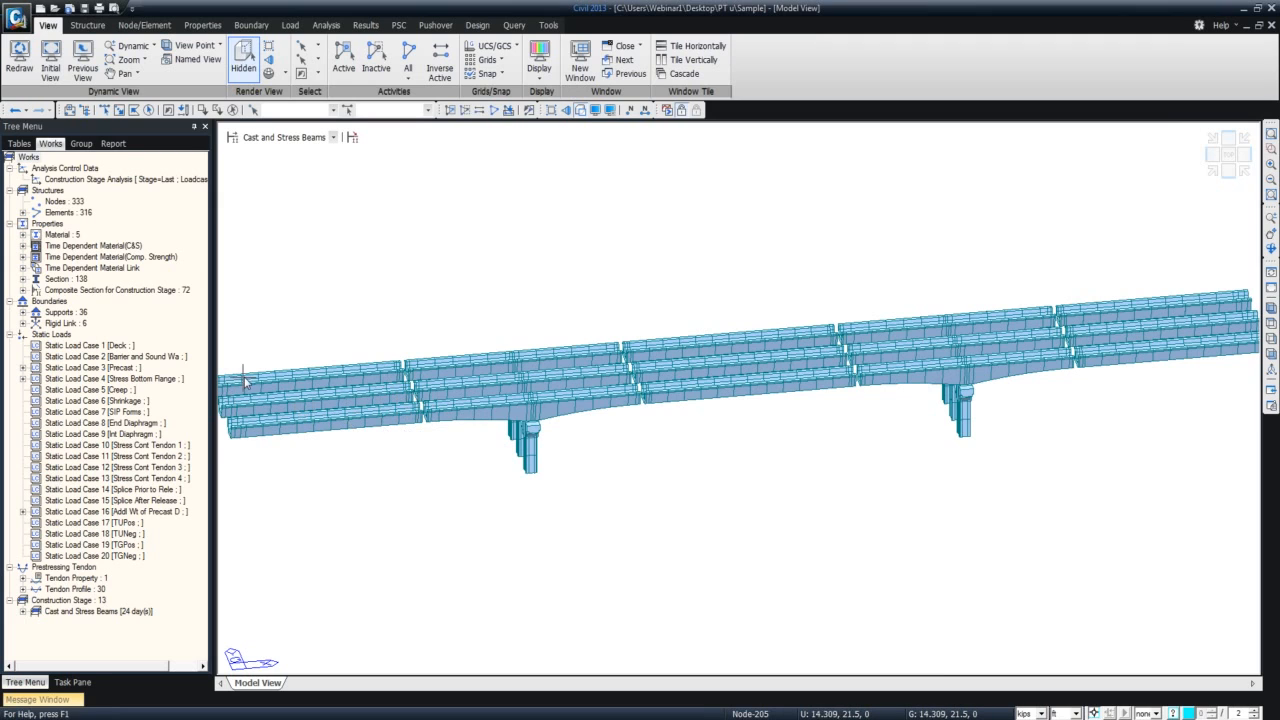
# Display the support symbols on the beam segments and piers from the Type 1 [111100] supports entry.
pyautogui.doubleClick(60, 312)
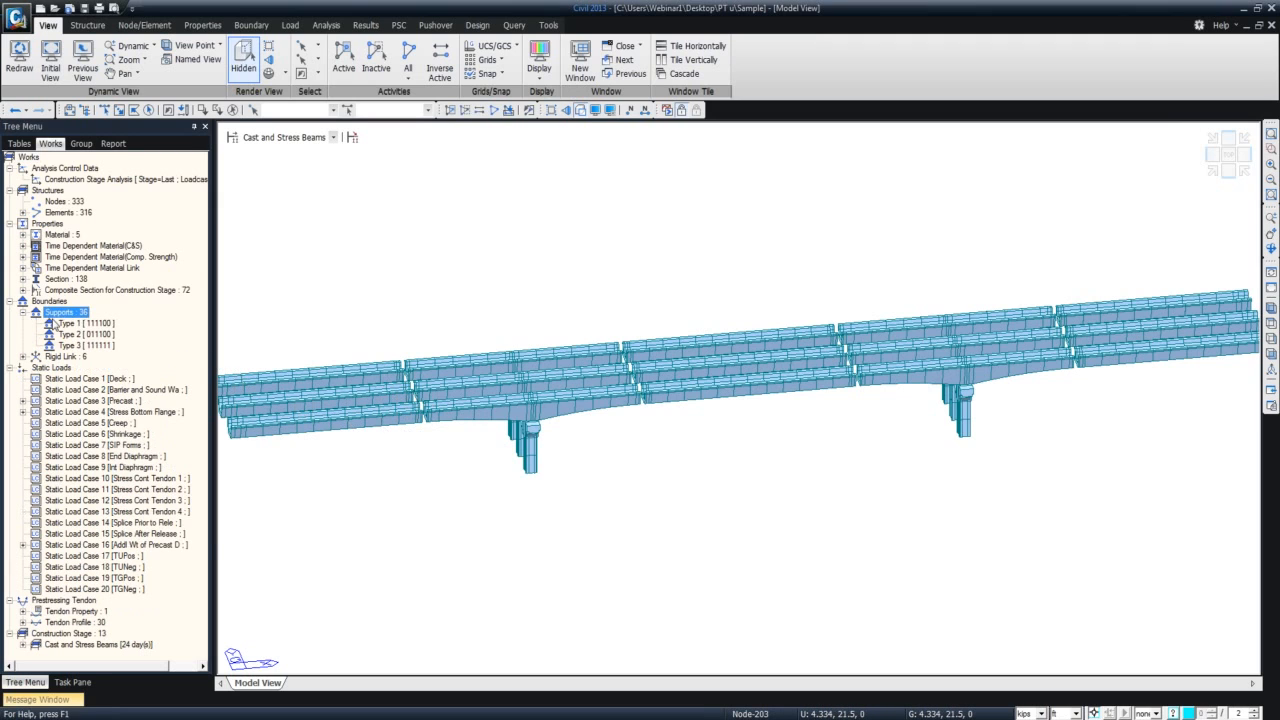
pyautogui.click(75, 323)
pyautogui.rightClick(82, 324)
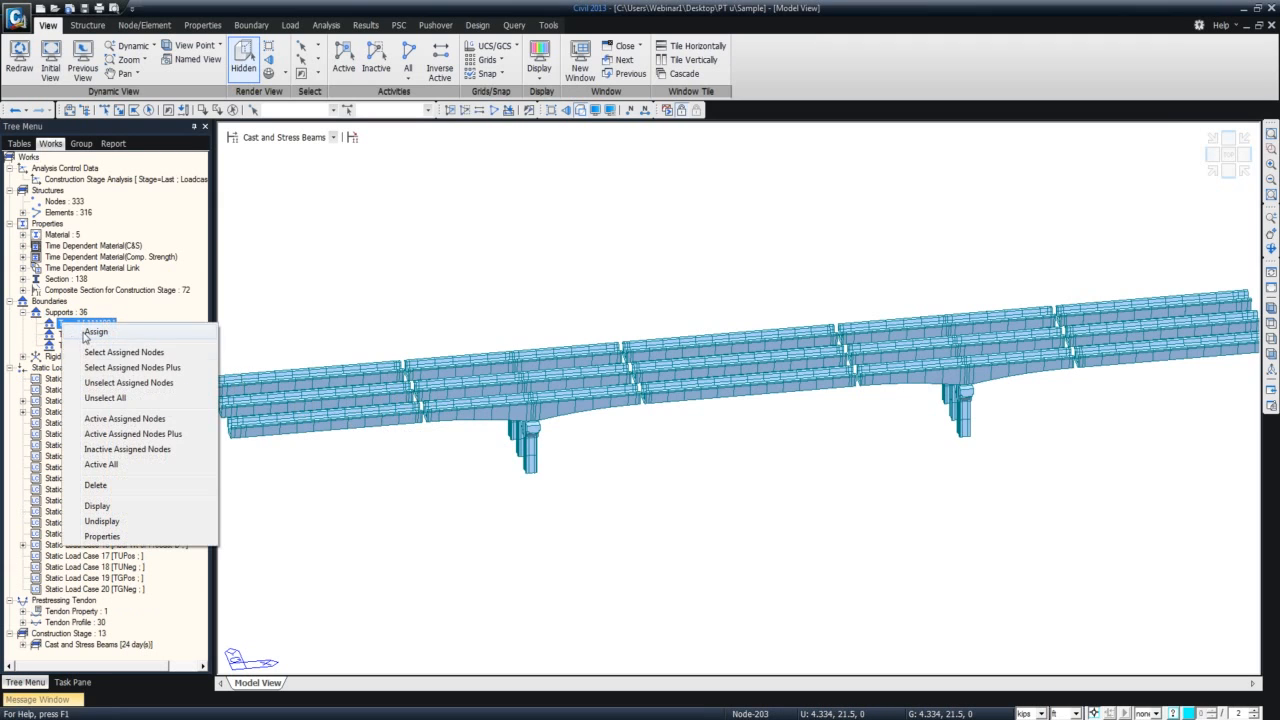
pyautogui.click(117, 507)
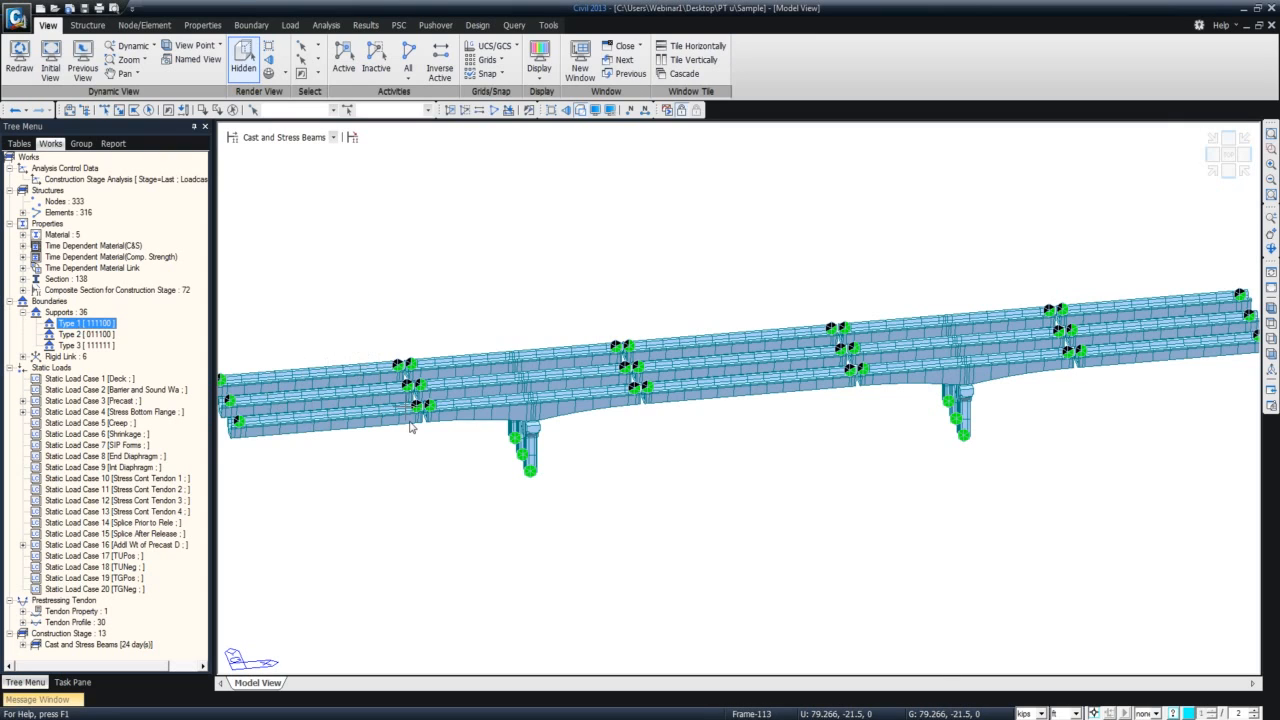
pyautogui.moveTo(411, 427)
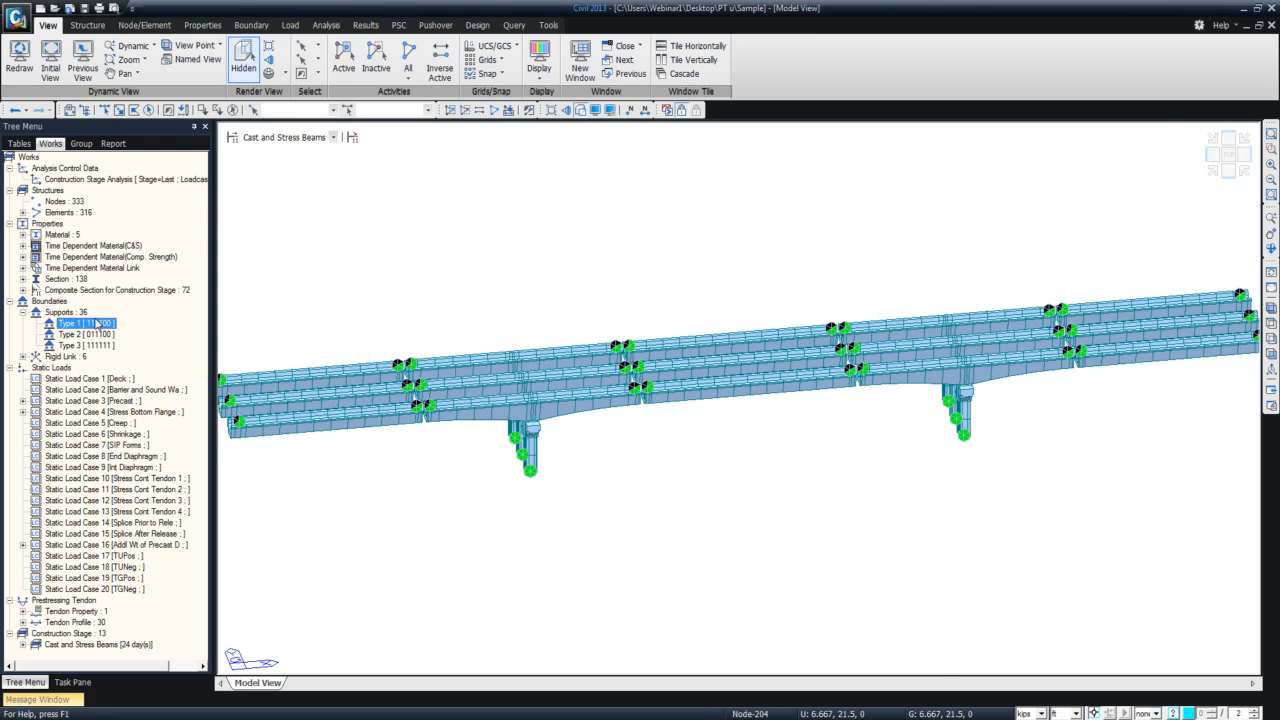
# Hide the displayed support symbols from the model view.
pyautogui.doubleClick(96, 324)
pyautogui.rightClick(82, 326)
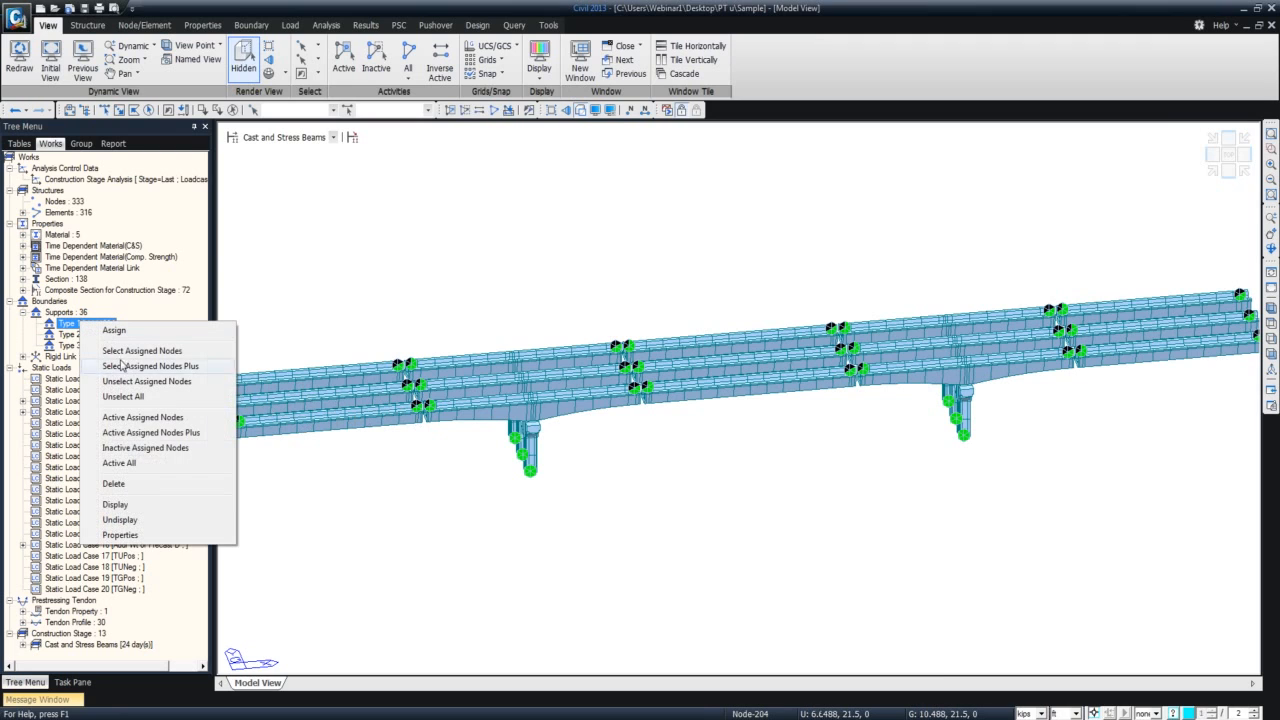
pyautogui.click(157, 520)
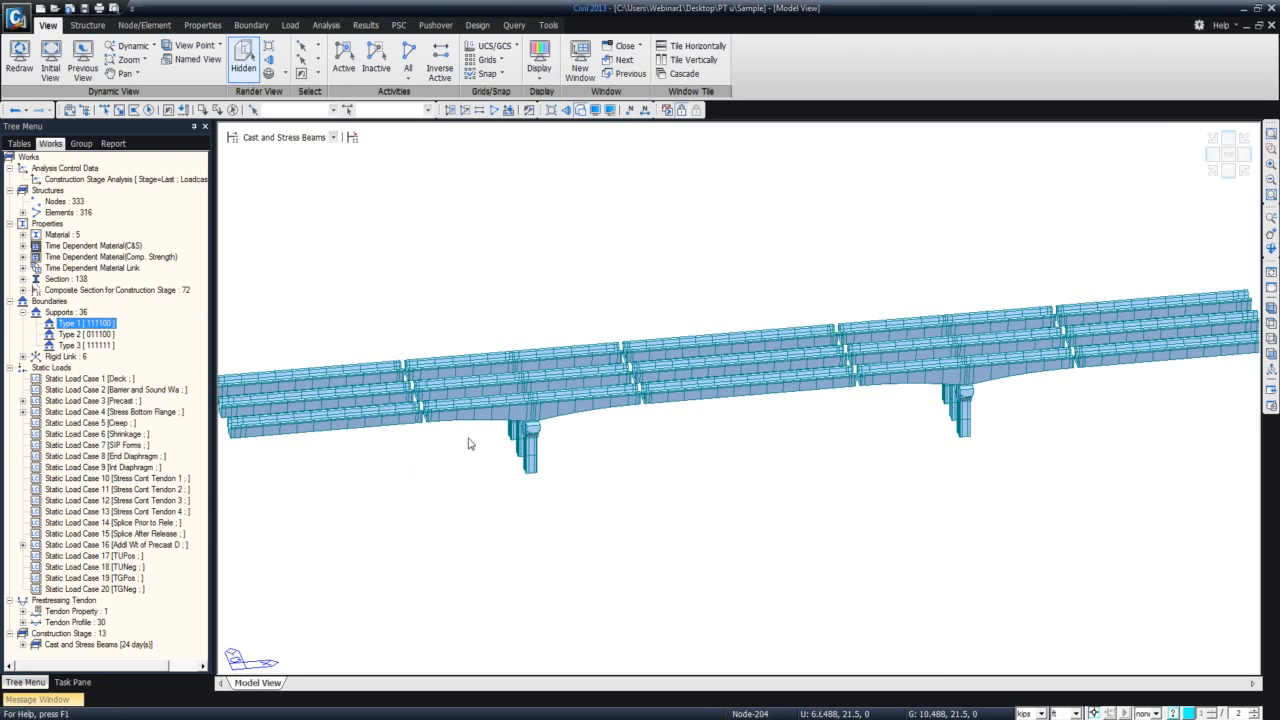
# Step the model through the Erect Beams, Pour UBeam Splice and Diaphragms, and Release Splice Forms stages.
pyautogui.click(333, 137)
pyautogui.click(310, 159)
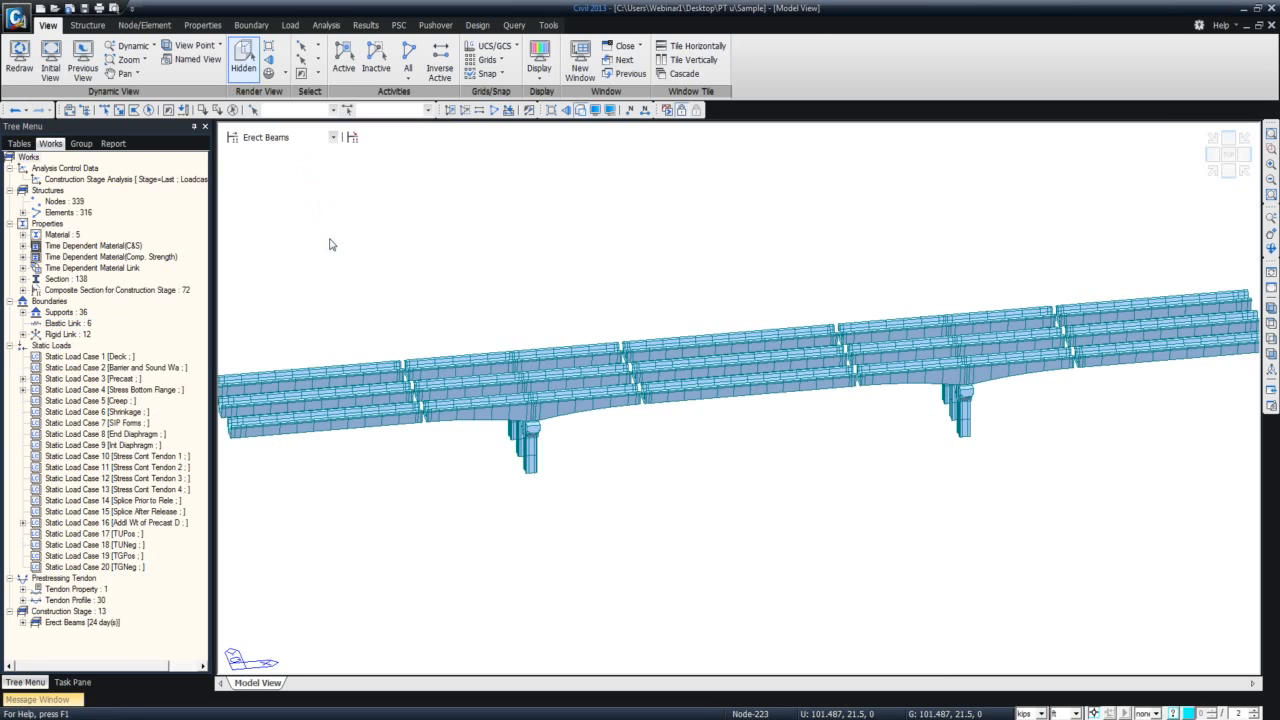
pyautogui.click(334, 138)
pyautogui.click(300, 160)
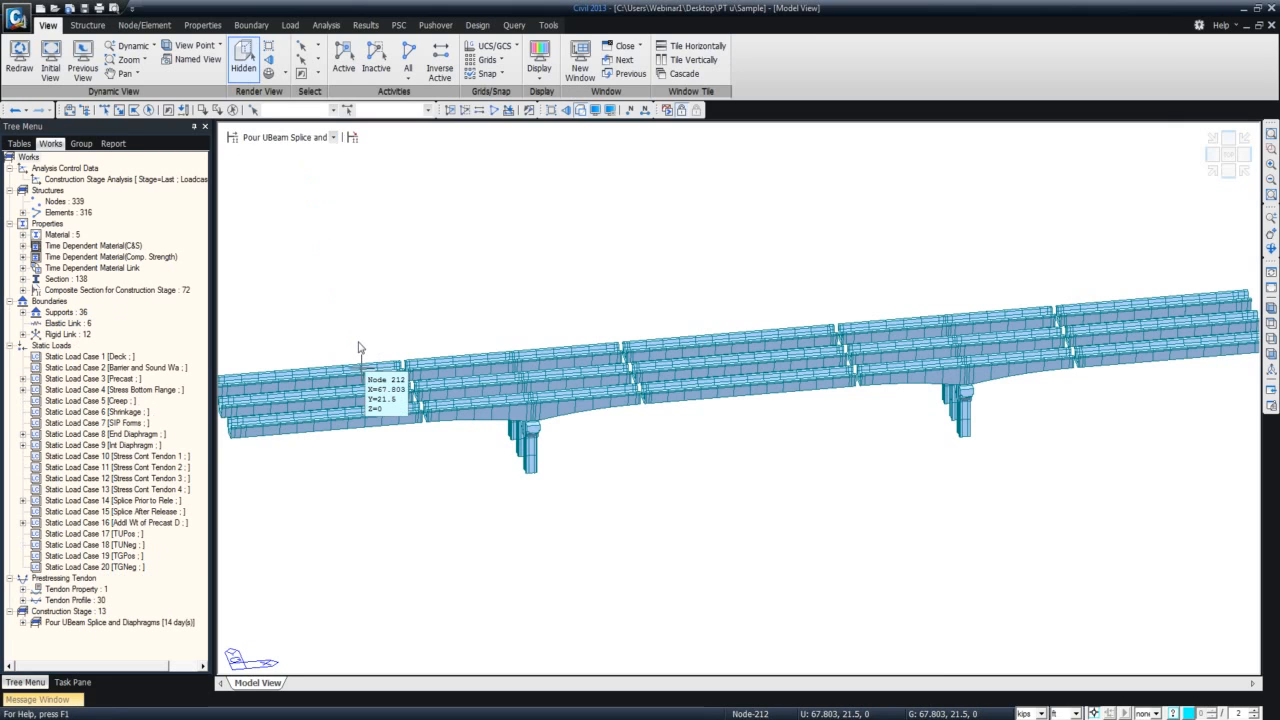
pyautogui.press('Down')
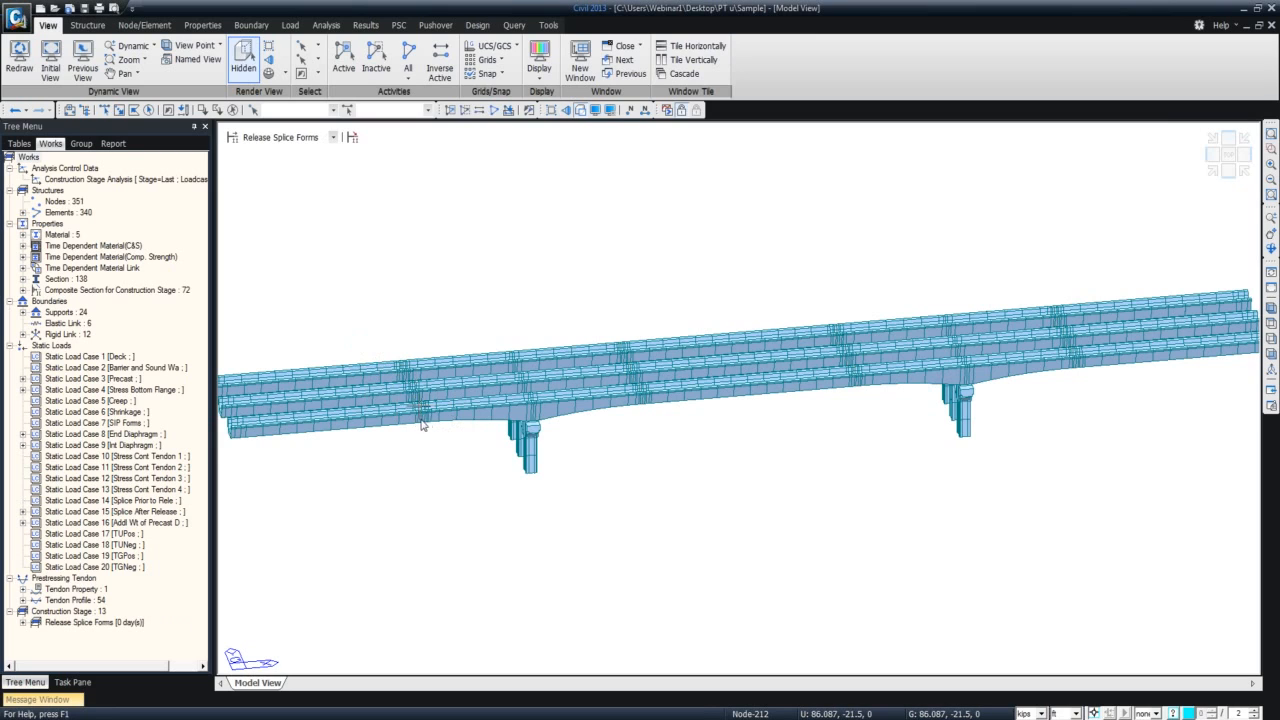
# Show the Stress Post-Tensioning stage and display all of its tendon profiles on the girders.
pyautogui.click(334, 138)
pyautogui.click(315, 161)
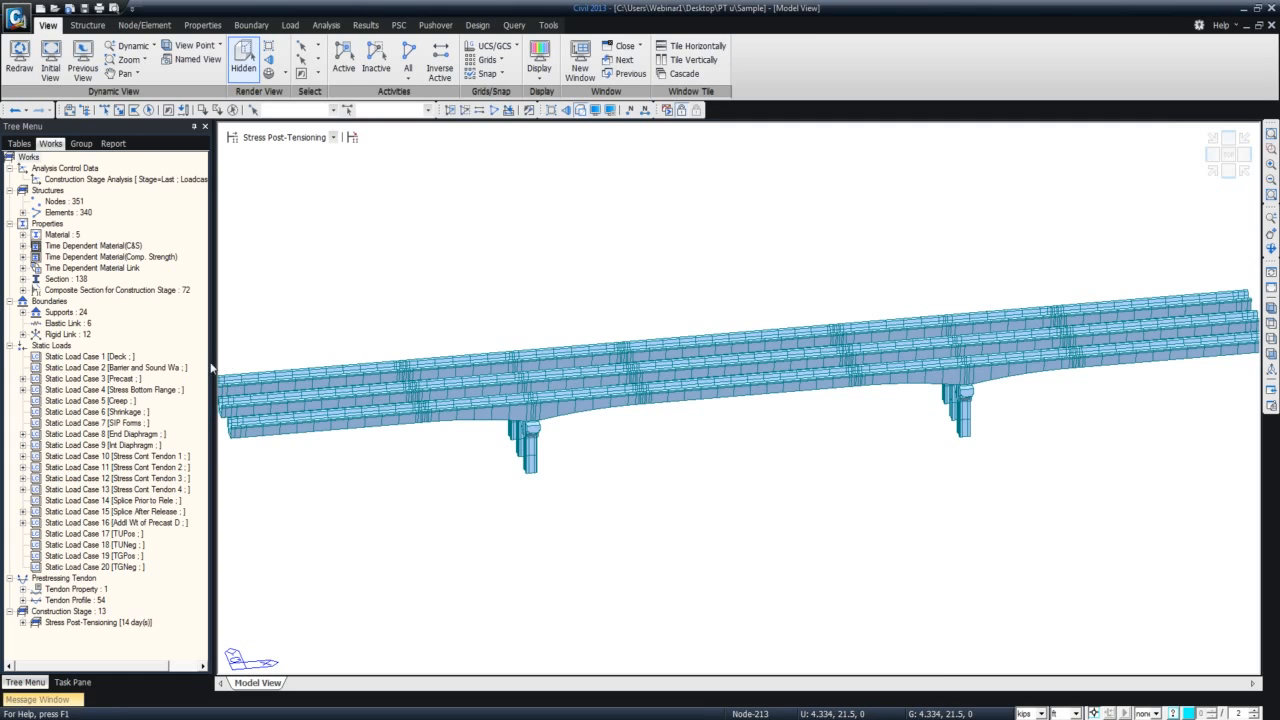
pyautogui.click(22, 601)
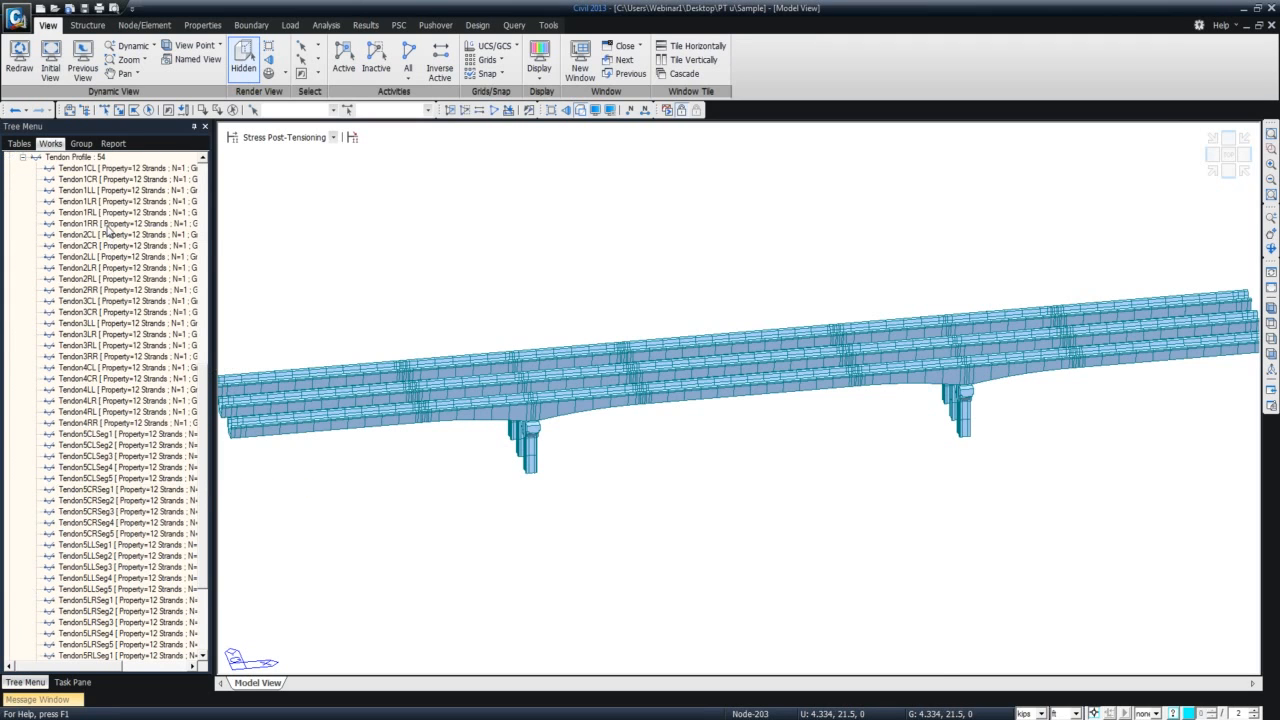
pyautogui.click(100, 158)
pyautogui.rightClick(108, 159)
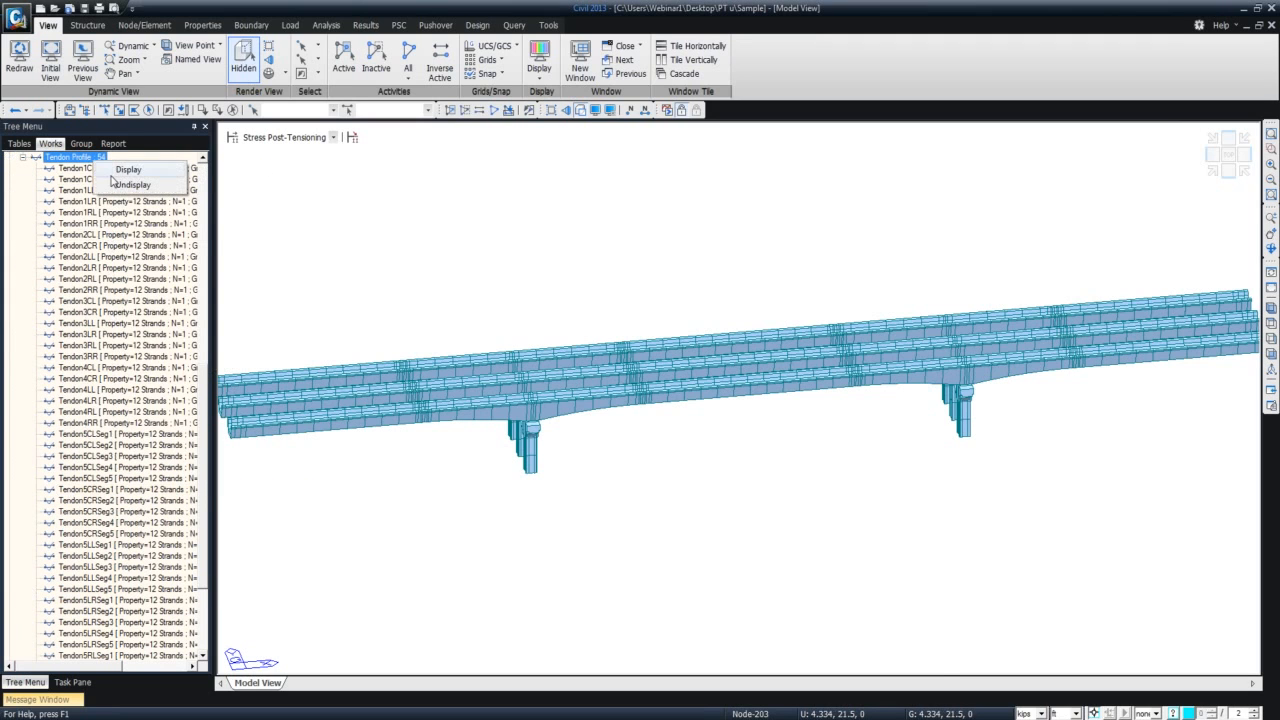
pyautogui.click(124, 170)
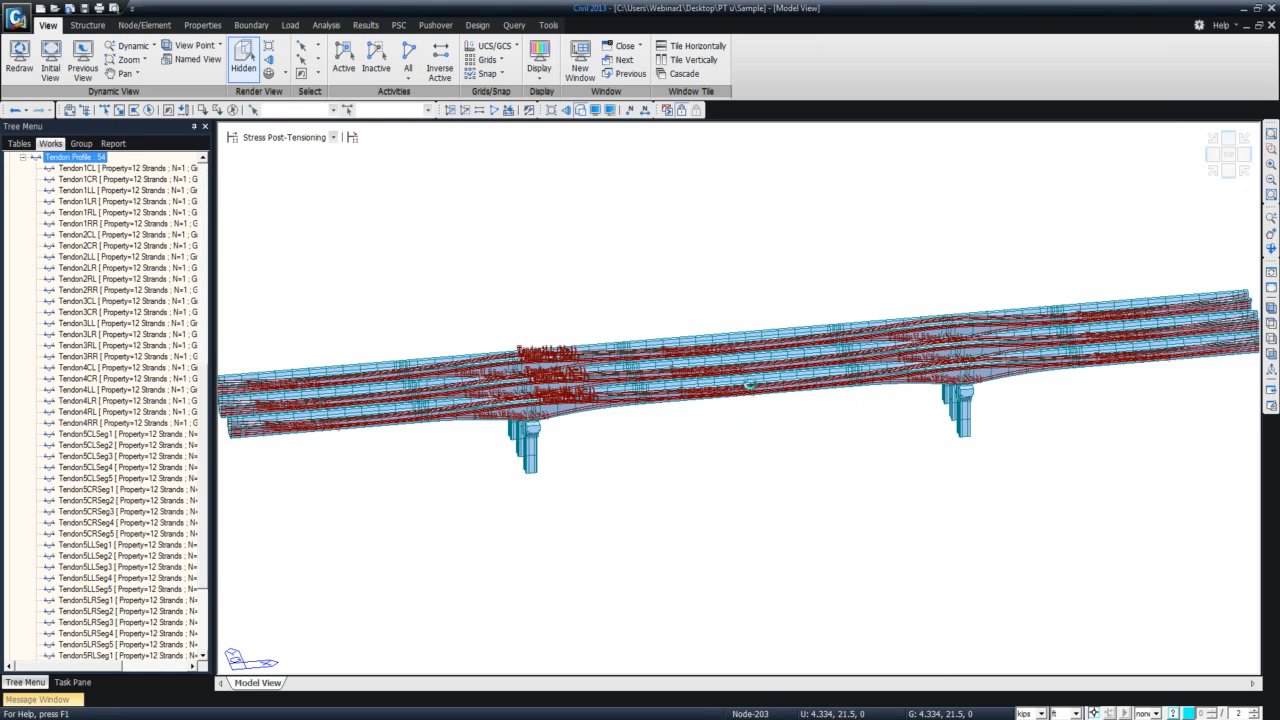
# Go back through Release Splice Forms to the Pour UBeam Splice and Diaphragms stage and view the tendons in front elevation.
pyautogui.click(332, 137)
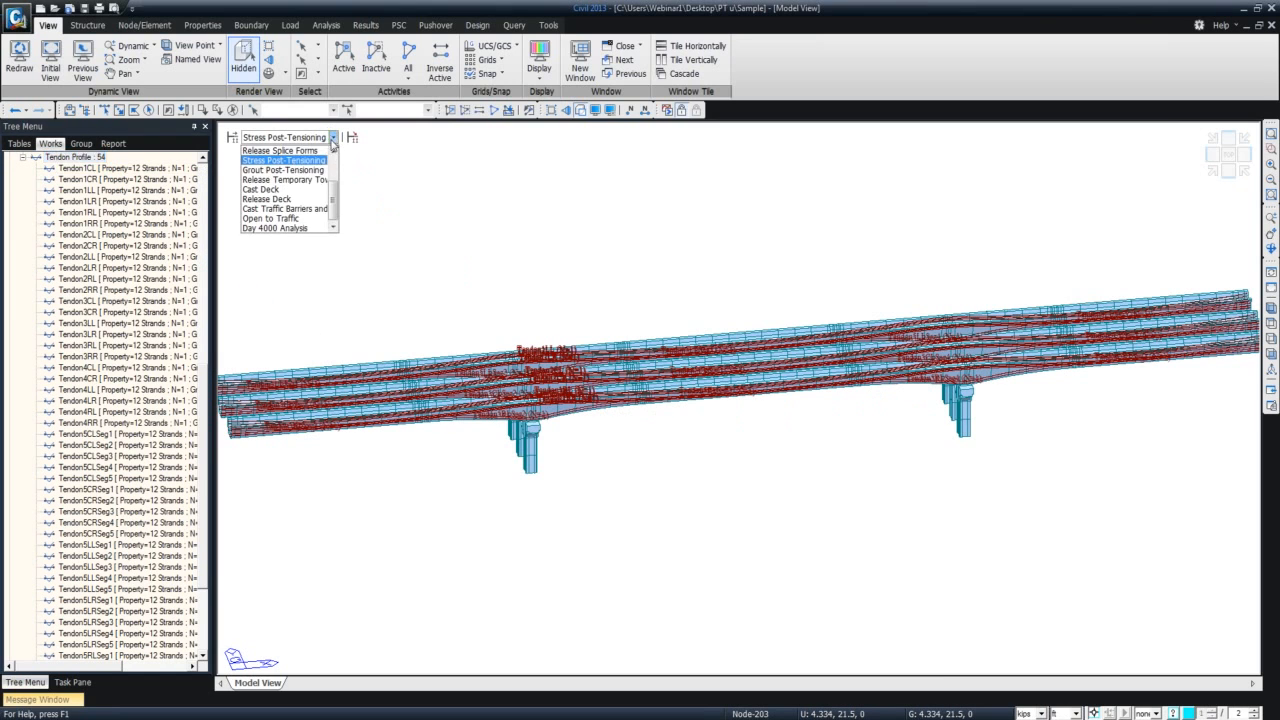
pyautogui.click(315, 150)
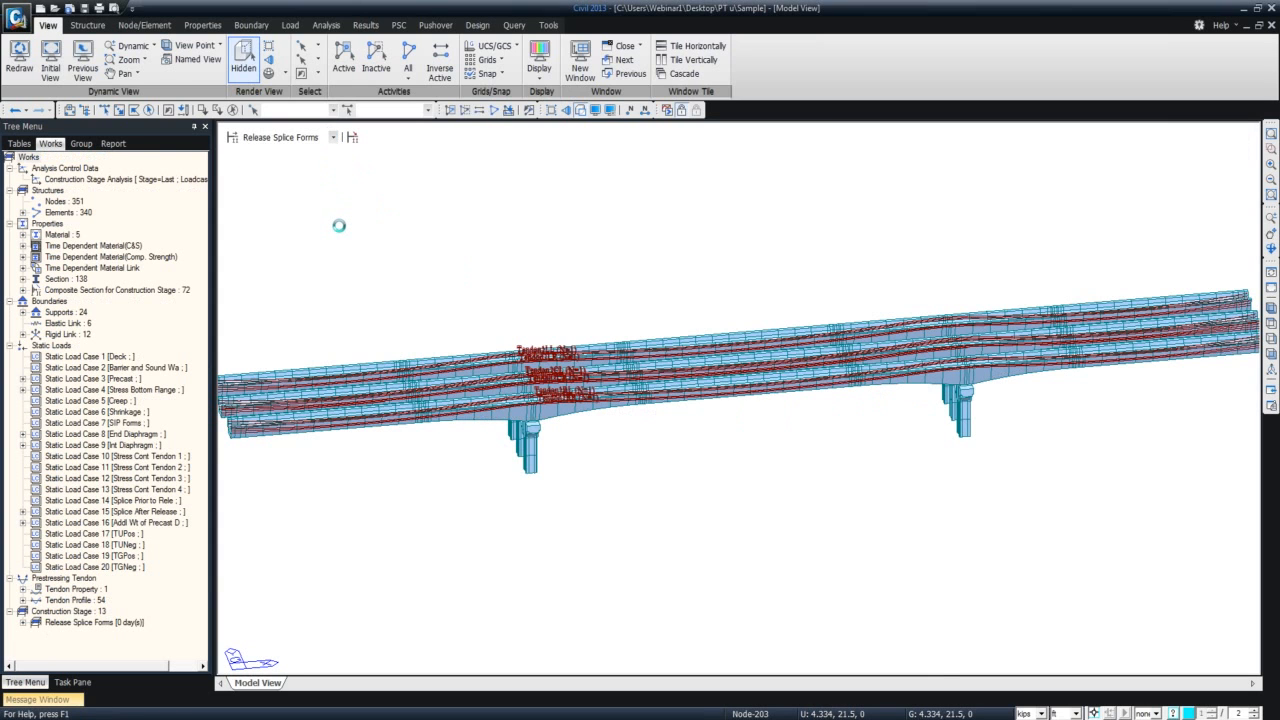
pyautogui.press('Up')
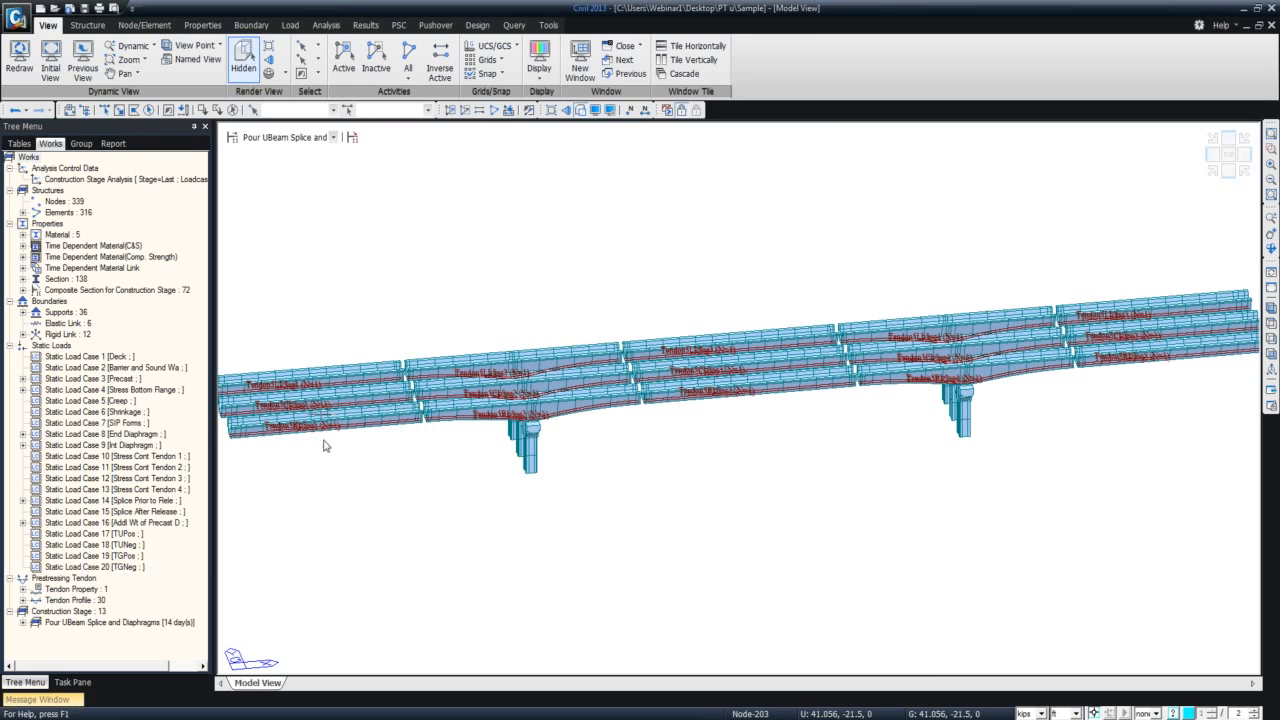
pyautogui.click(1228, 175)
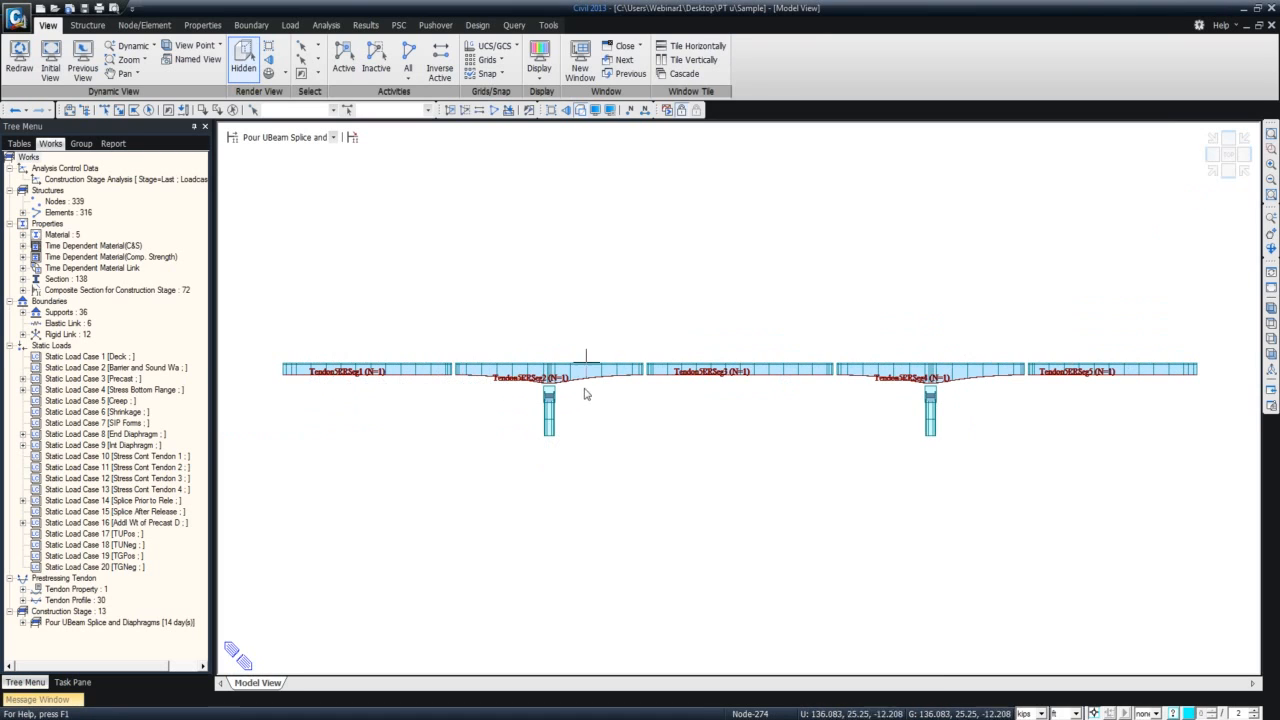
# Compare the tendons in elevation by advancing through Release Splice Forms to the Stress Post-Tensioning stage.
pyautogui.click(333, 137)
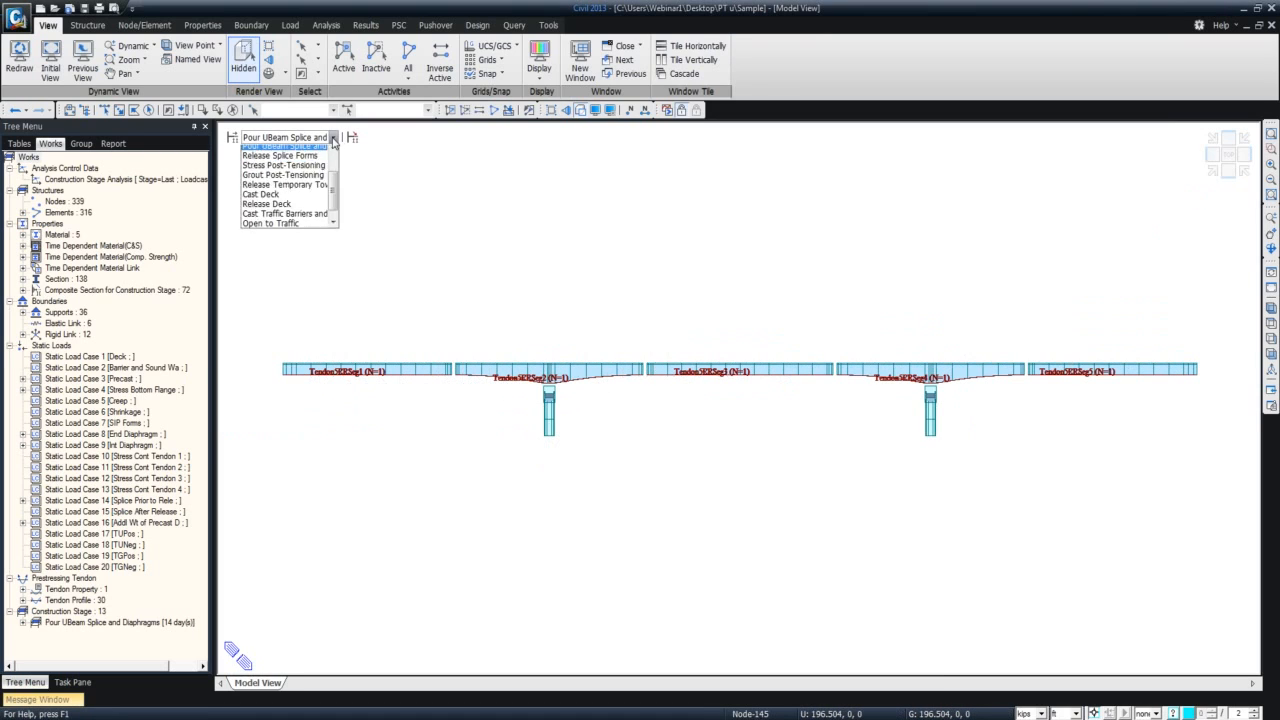
pyautogui.click(320, 159)
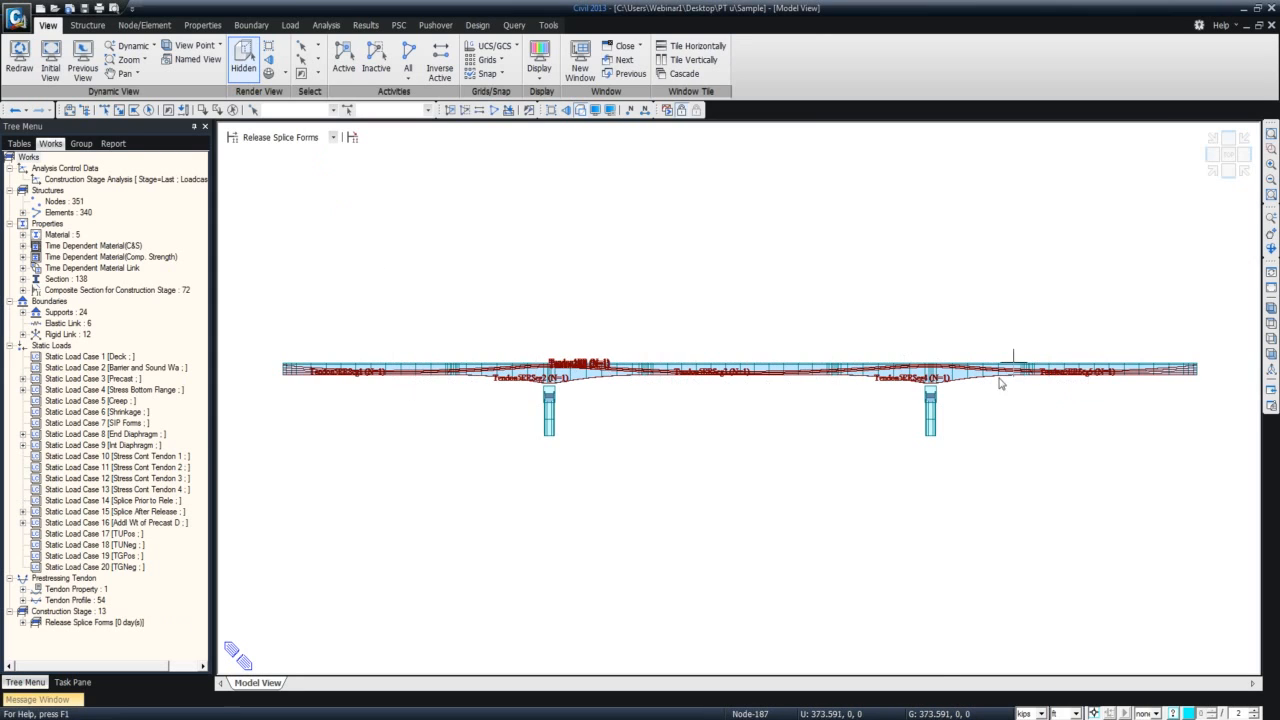
pyautogui.click(333, 139)
pyautogui.click(333, 147)
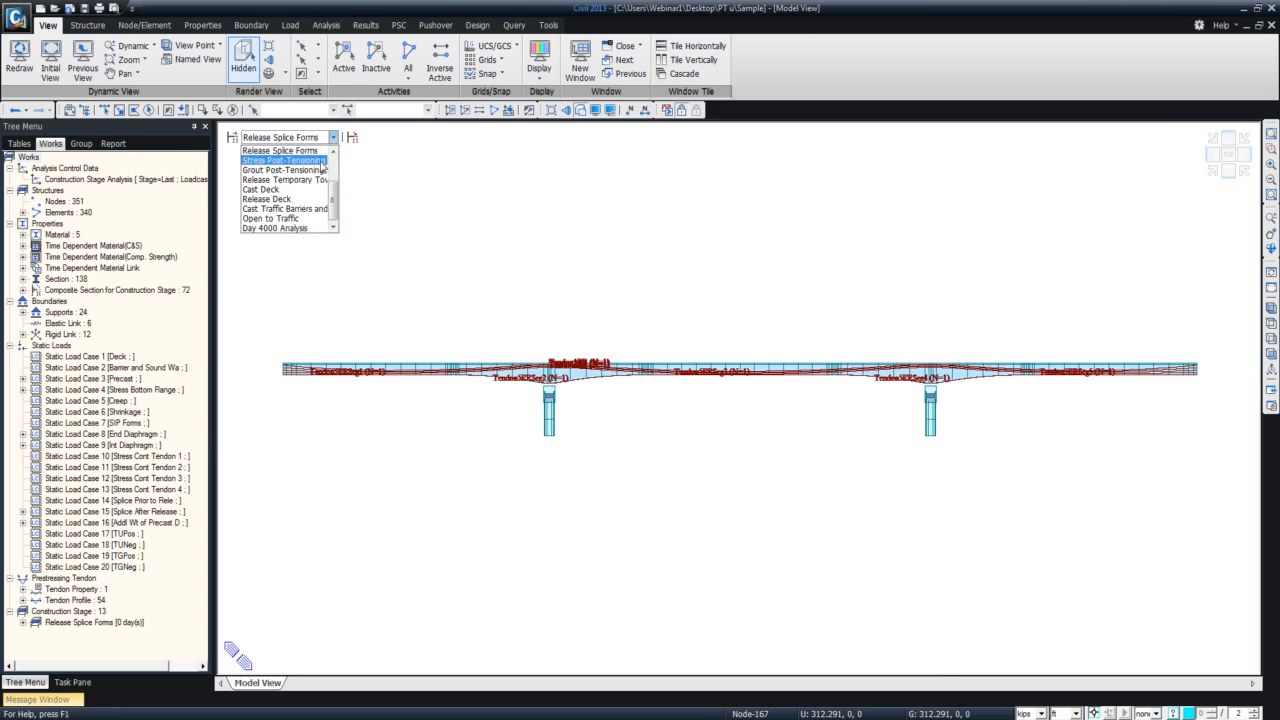
pyautogui.click(320, 150)
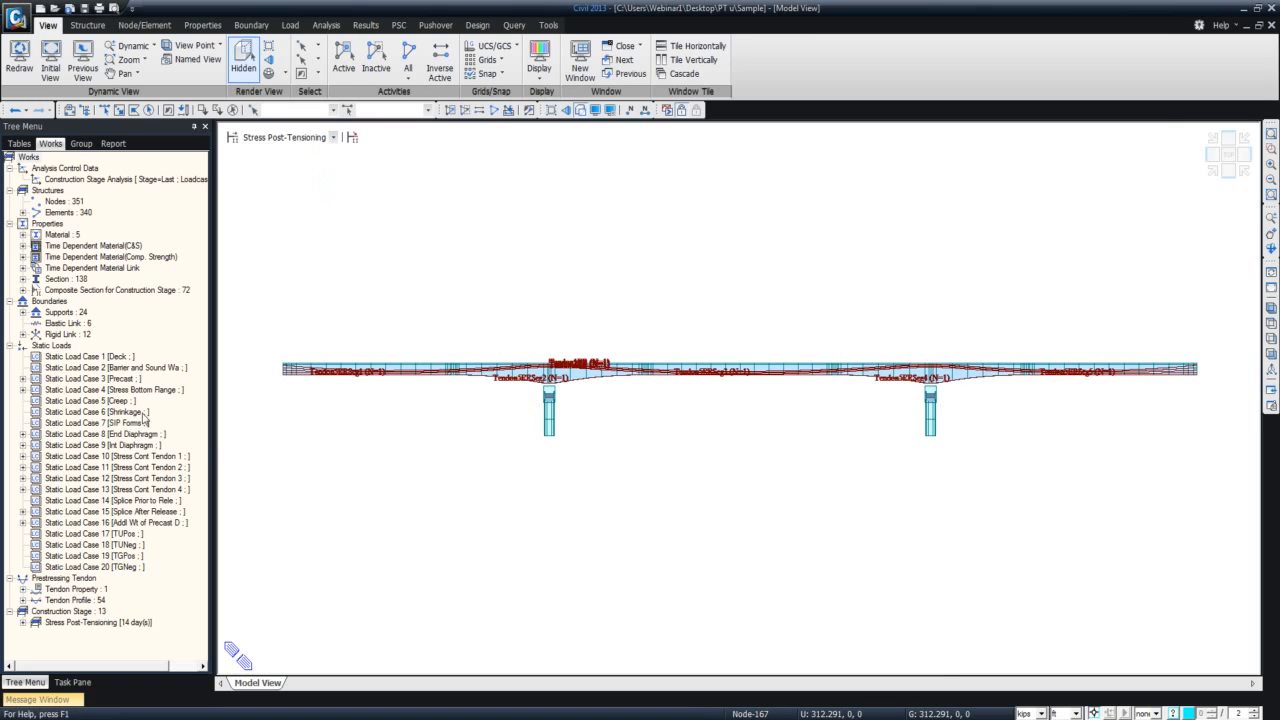
# Hide all tendon profiles from the model view.
pyautogui.click(95, 602)
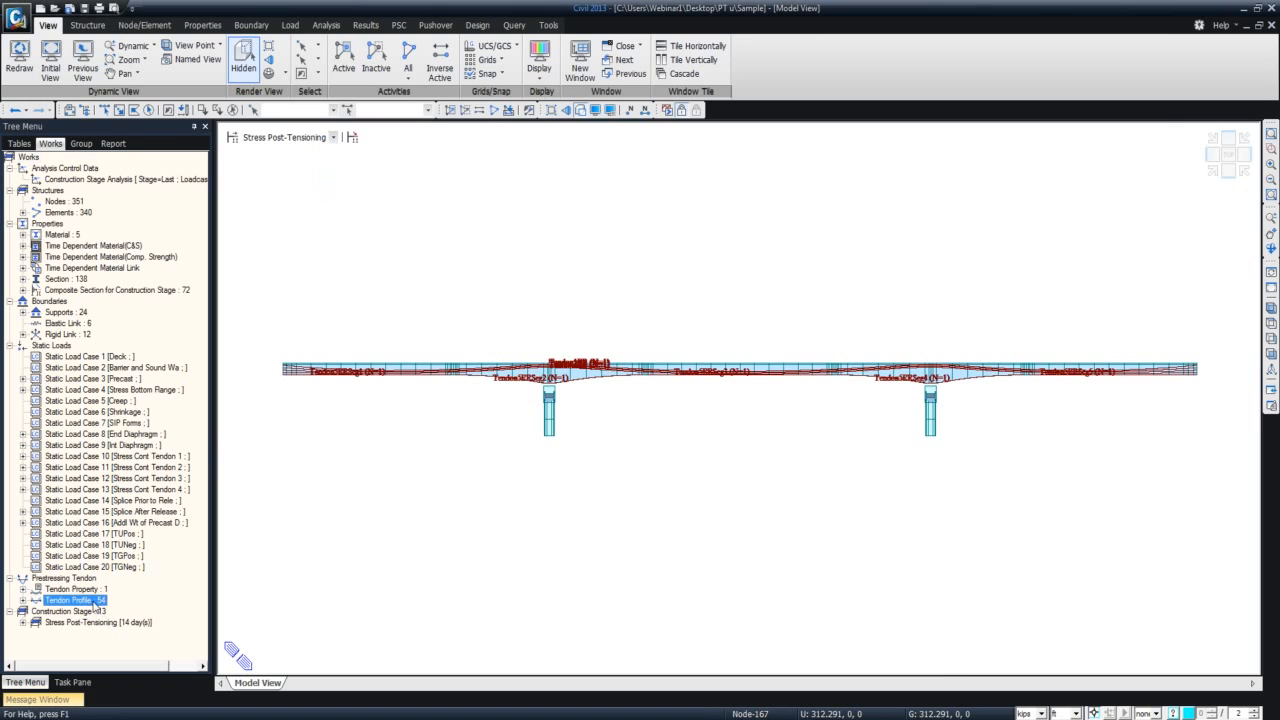
pyautogui.rightClick(95, 603)
pyautogui.click(130, 626)
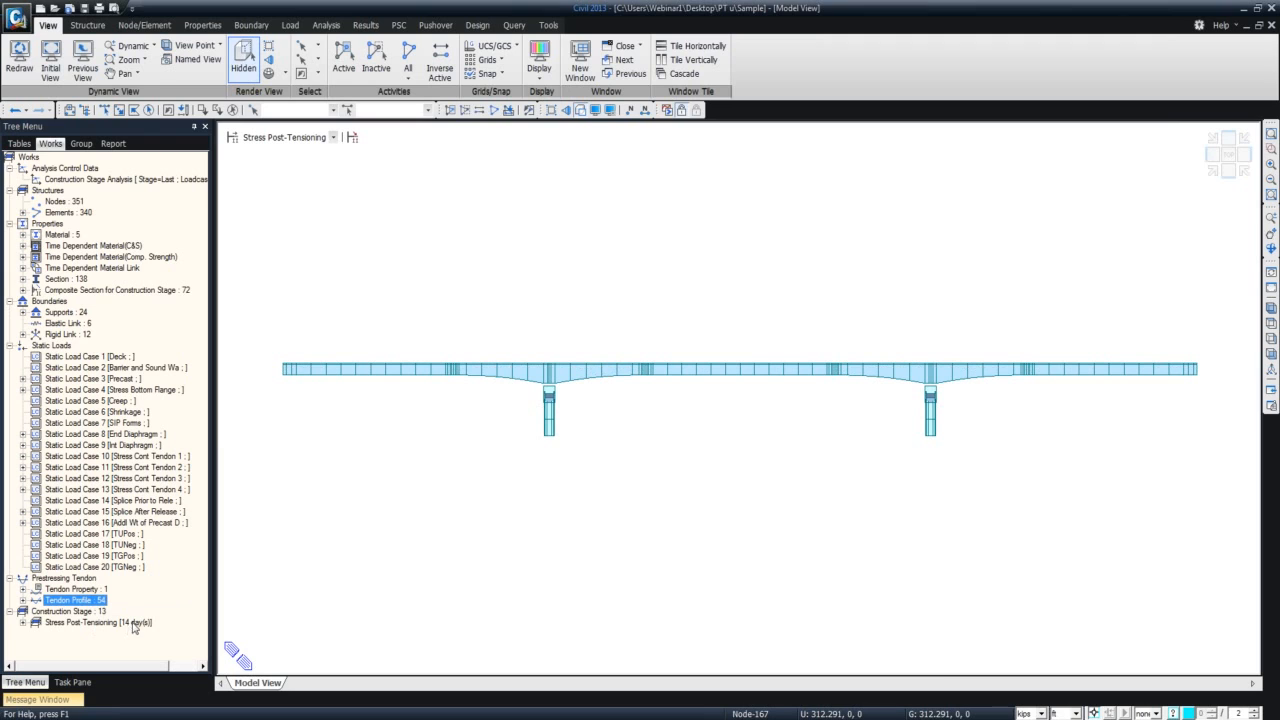
# View the bridge isometrically and show the Grout Post-Tensioning construction stage.
pyautogui.click(1209, 168)
pyautogui.click(333, 138)
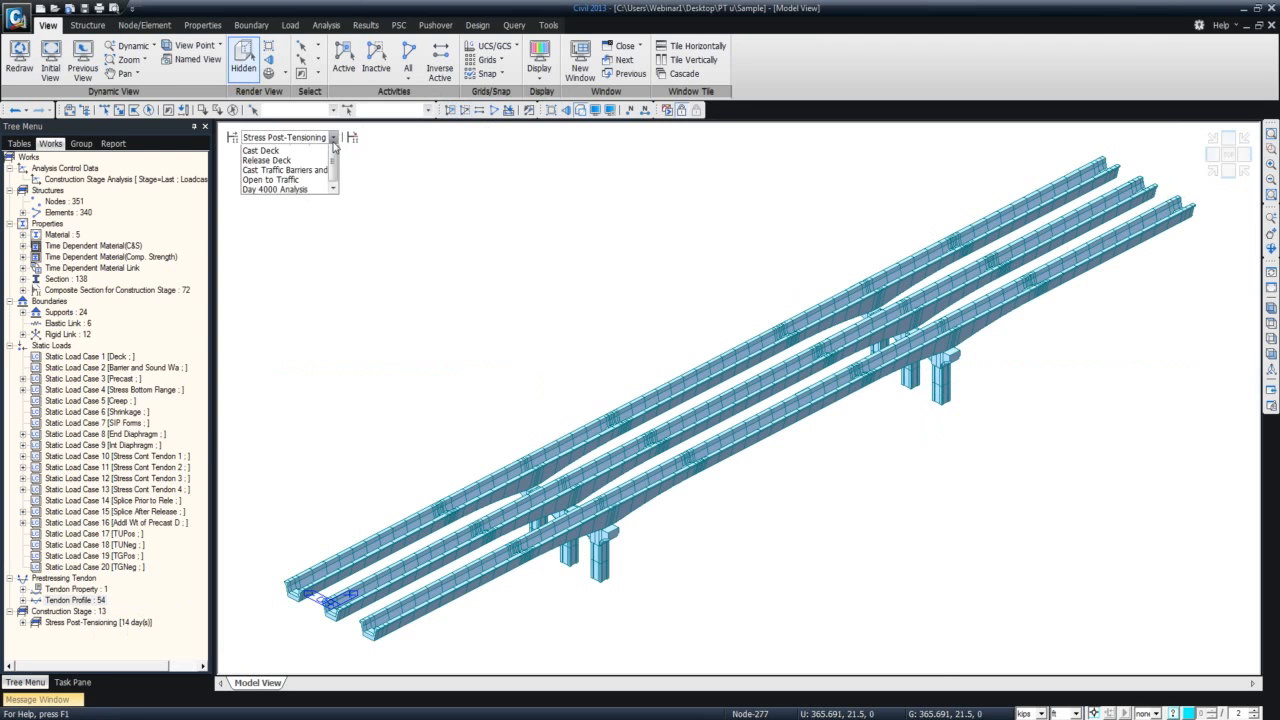
pyautogui.scroll(2, 333, 165)
pyautogui.click(312, 166)
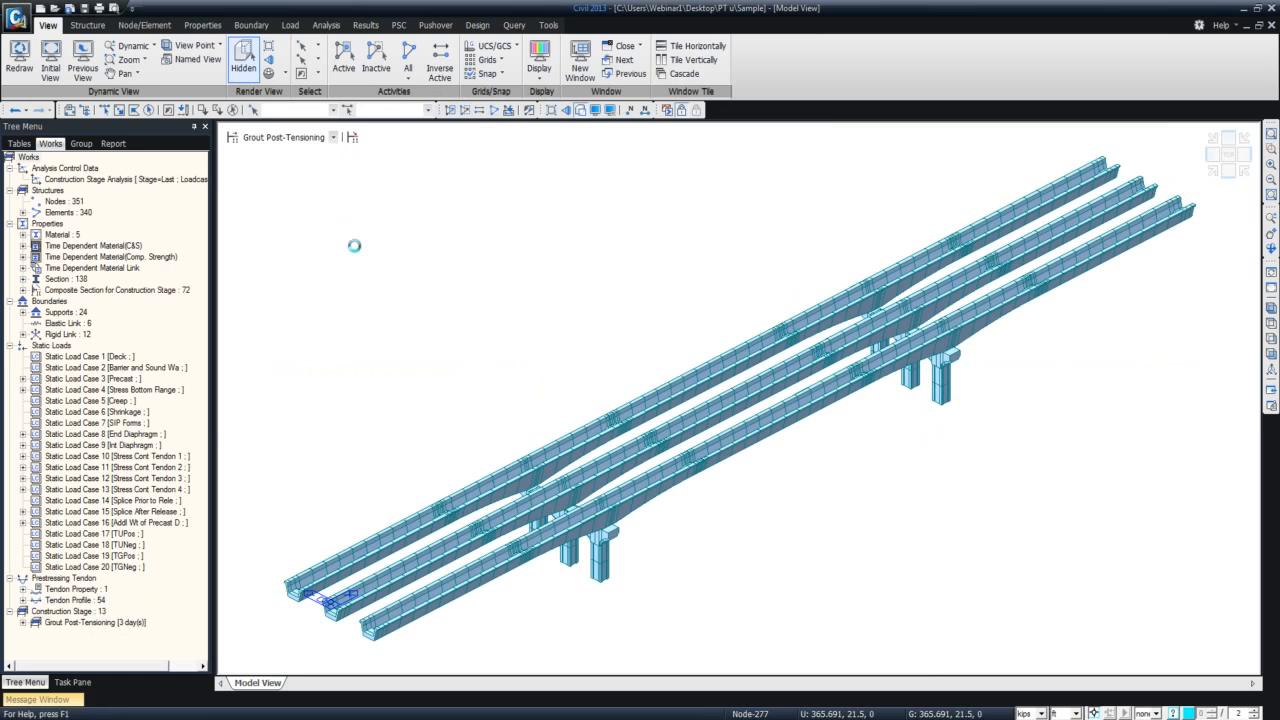
# Advance the bridge model through the Release Temporary Towers and Cast Deck construction stages to Release Deck.
pyautogui.press('Down')
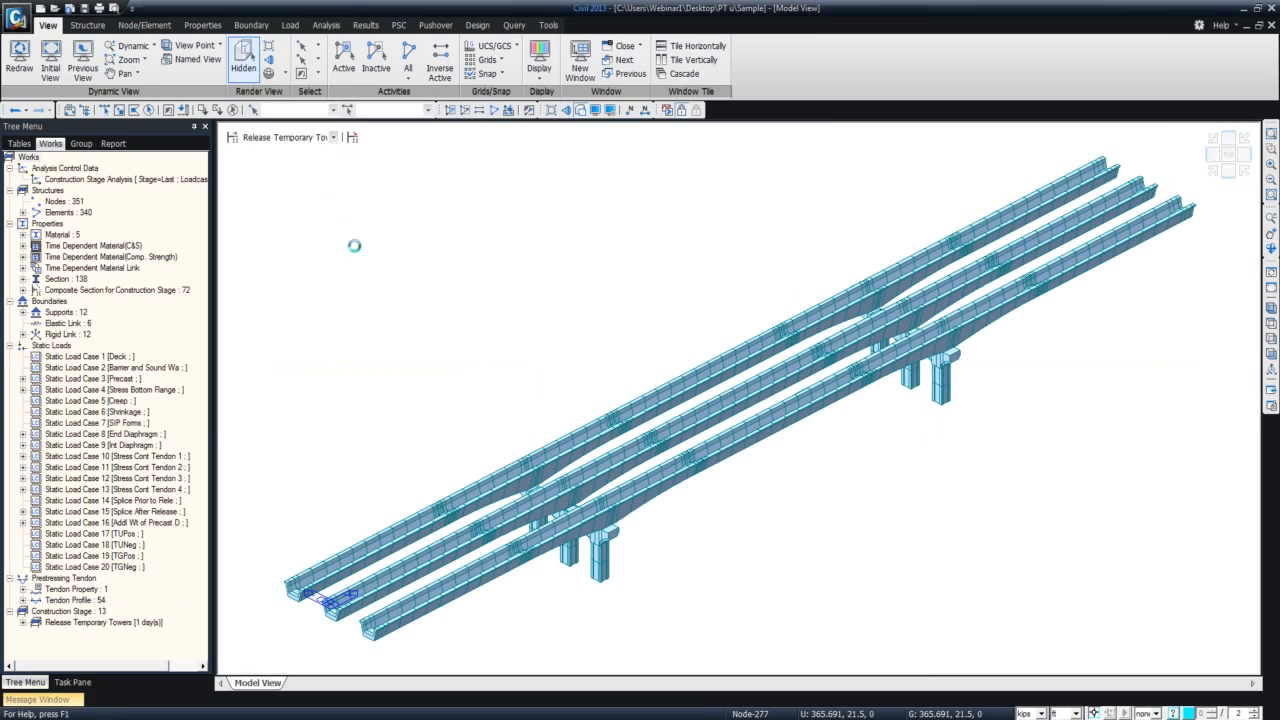
pyautogui.press('Down')
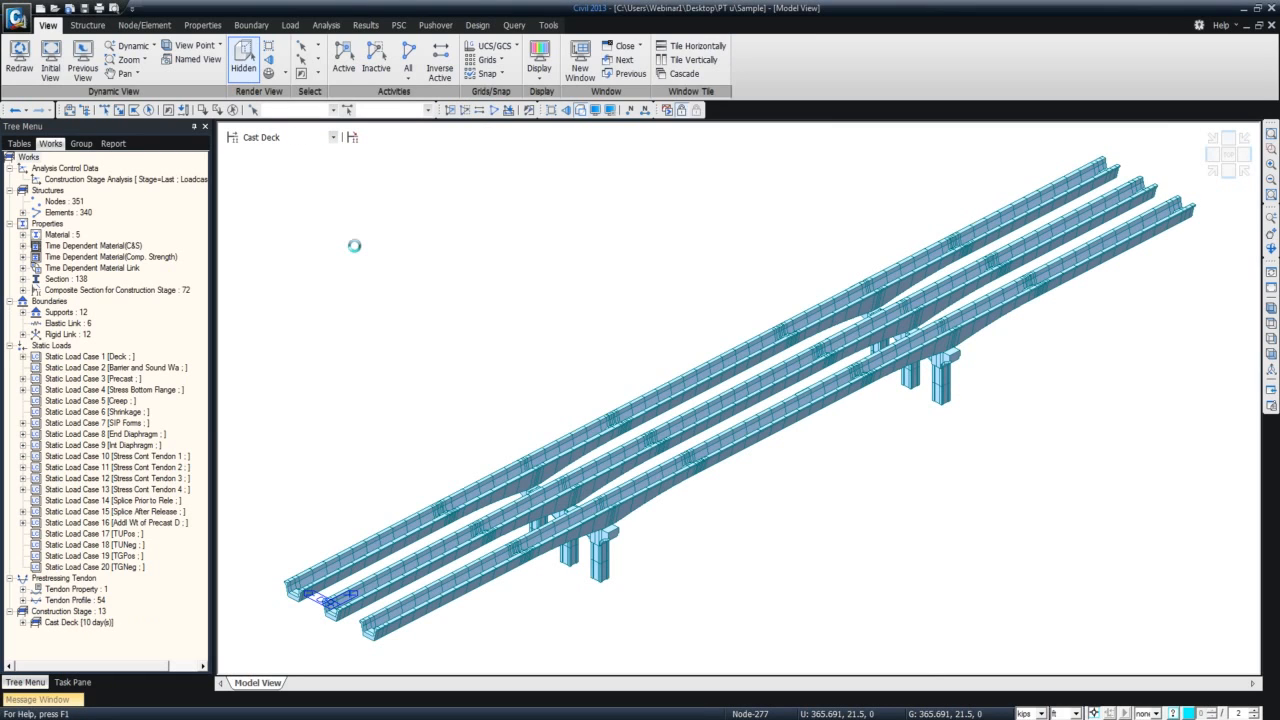
pyautogui.press('Down')
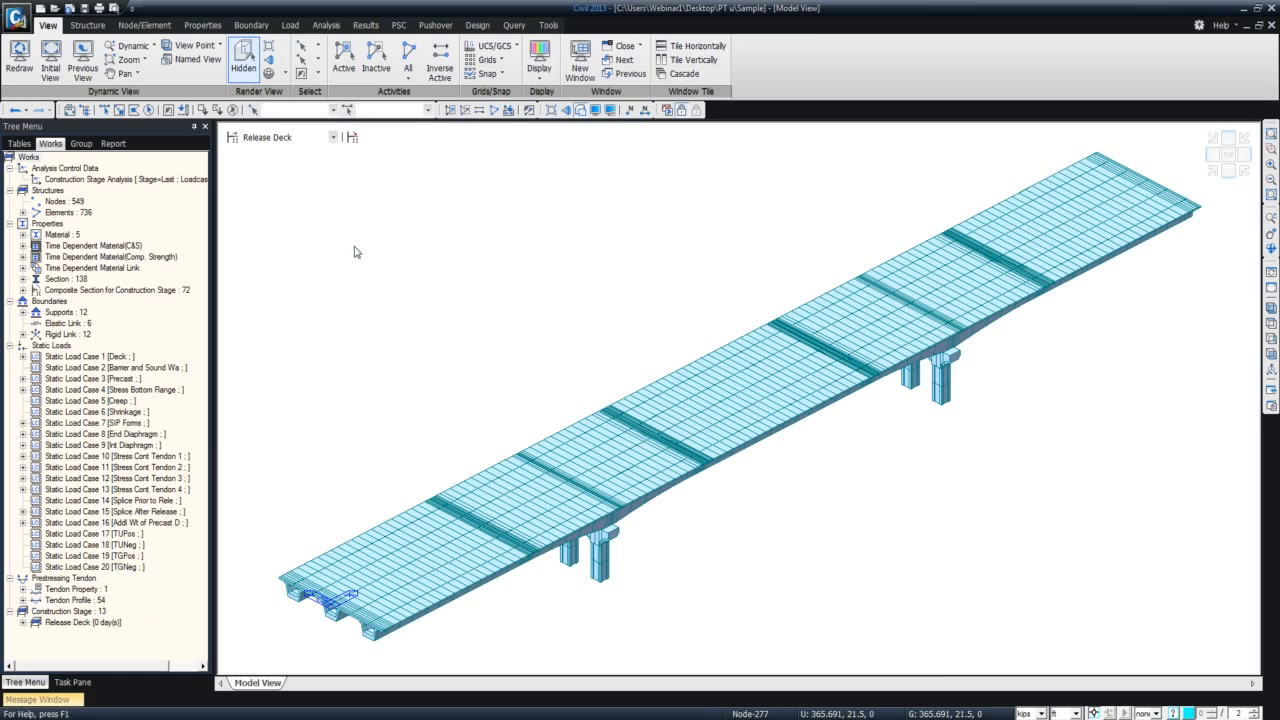
# Recheck the Cast Deck stage against the stages up to Open to Traffic, and minimize Civil 2013 to return to the presentation slides.
pyautogui.press('Up')
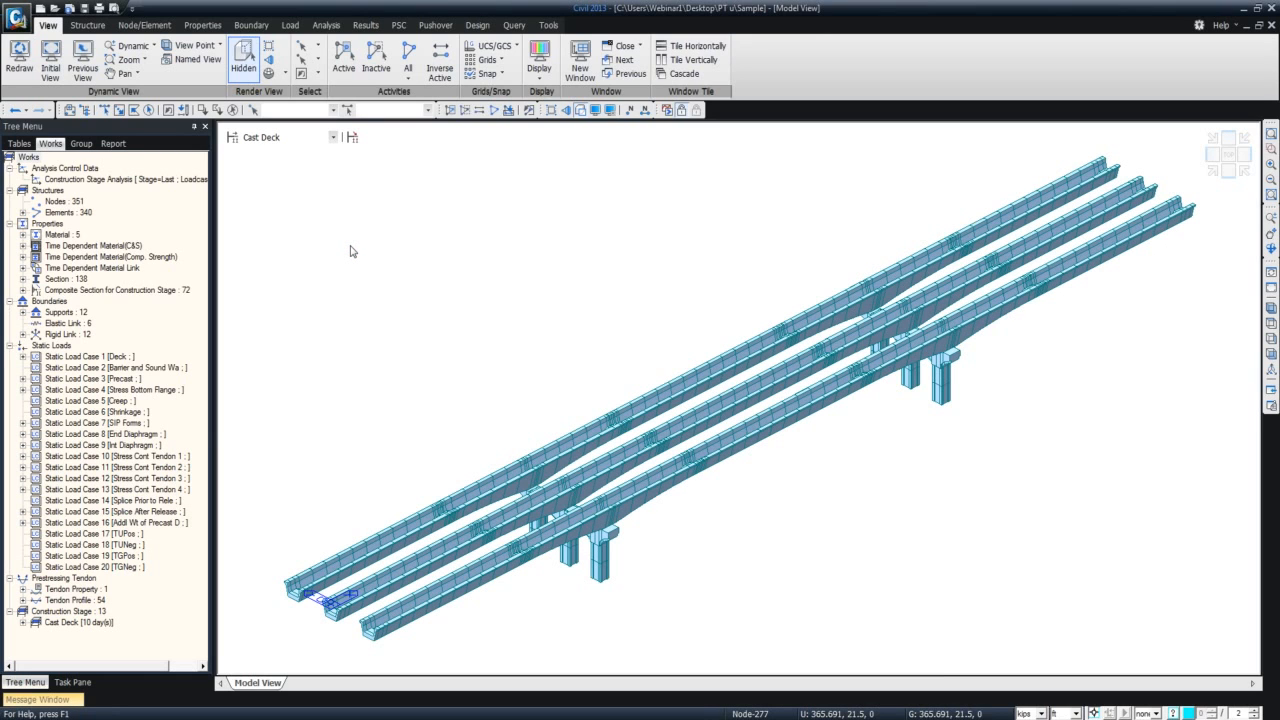
pyautogui.press('Down')
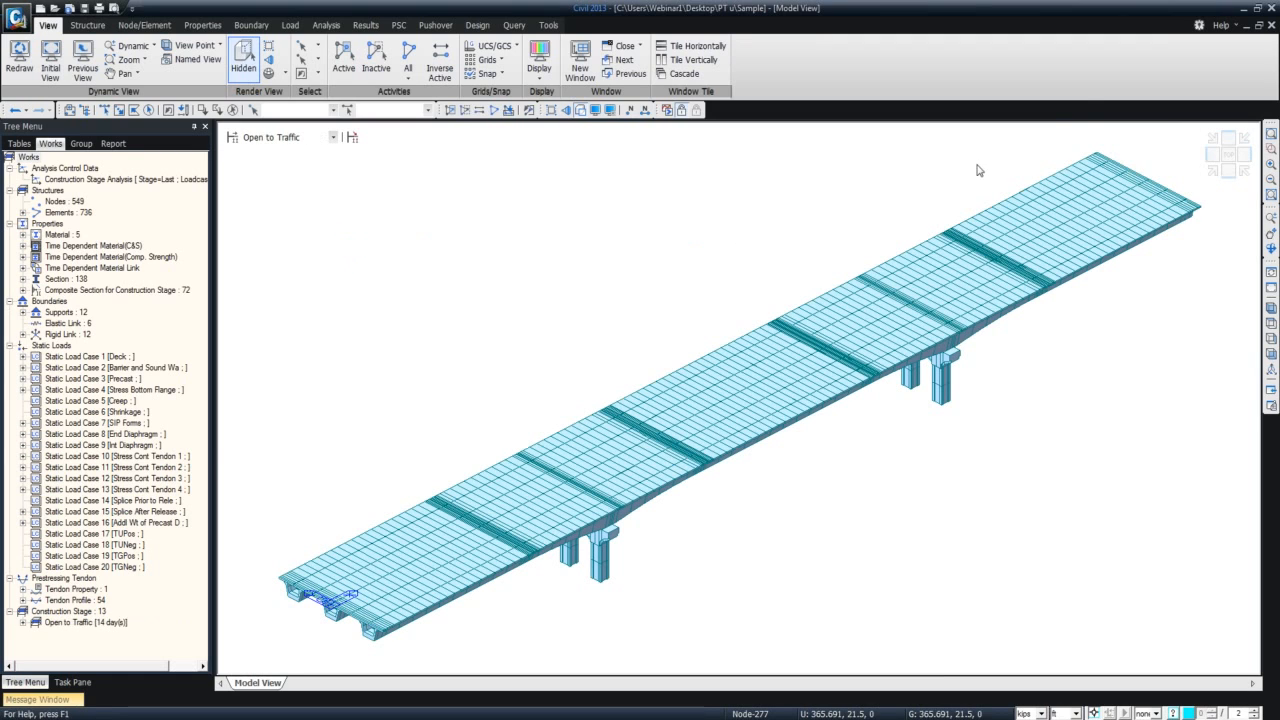
pyautogui.click(1245, 12)
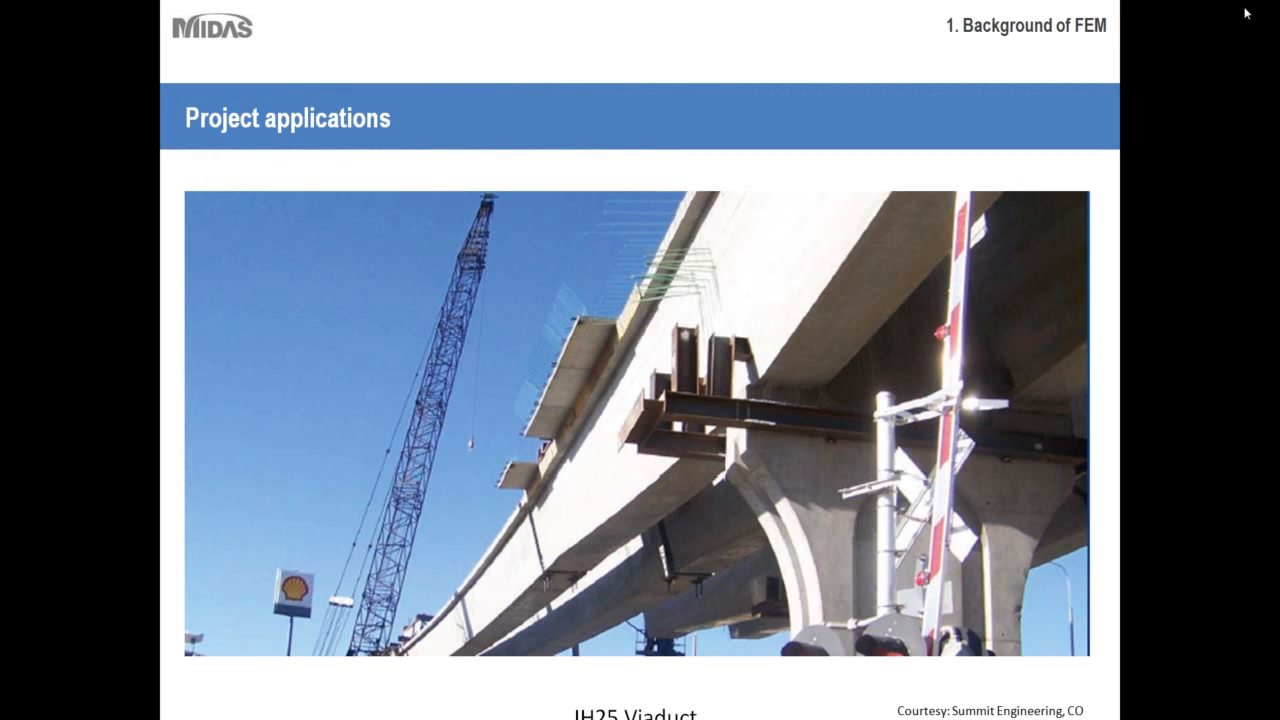
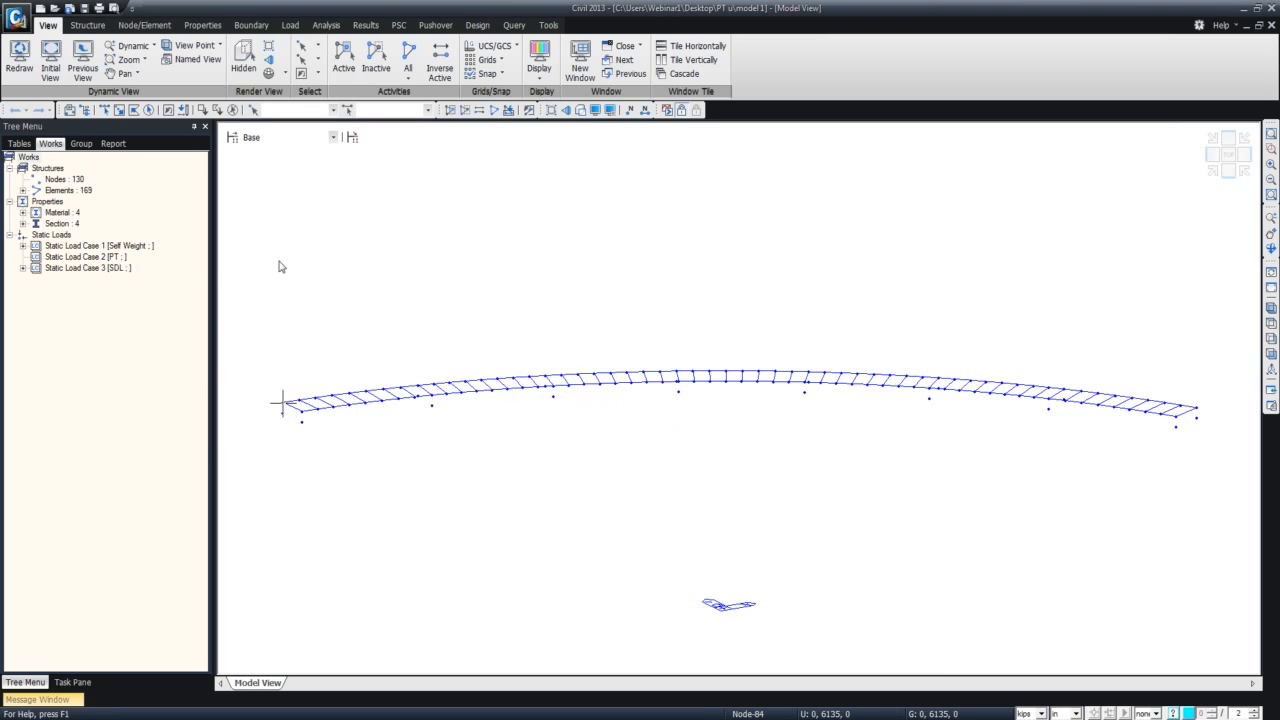
# Render the bridge model with hidden-surface removal and orbit it to examine the deck and girders from above.
pyautogui.click(241, 67)
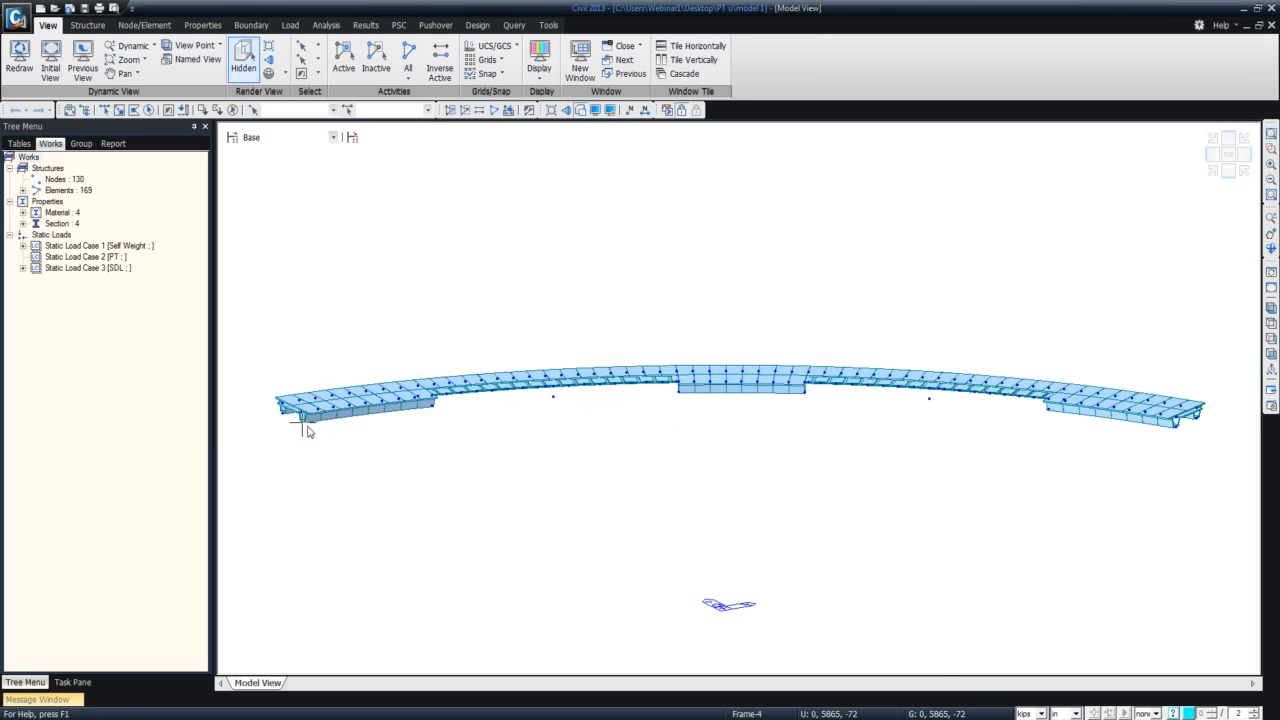
pyautogui.keyDown('ctrl'); pyautogui.moveTo(354, 440); pyautogui.dragTo(368, 492, button='middle'); pyautogui.keyUp('ctrl')
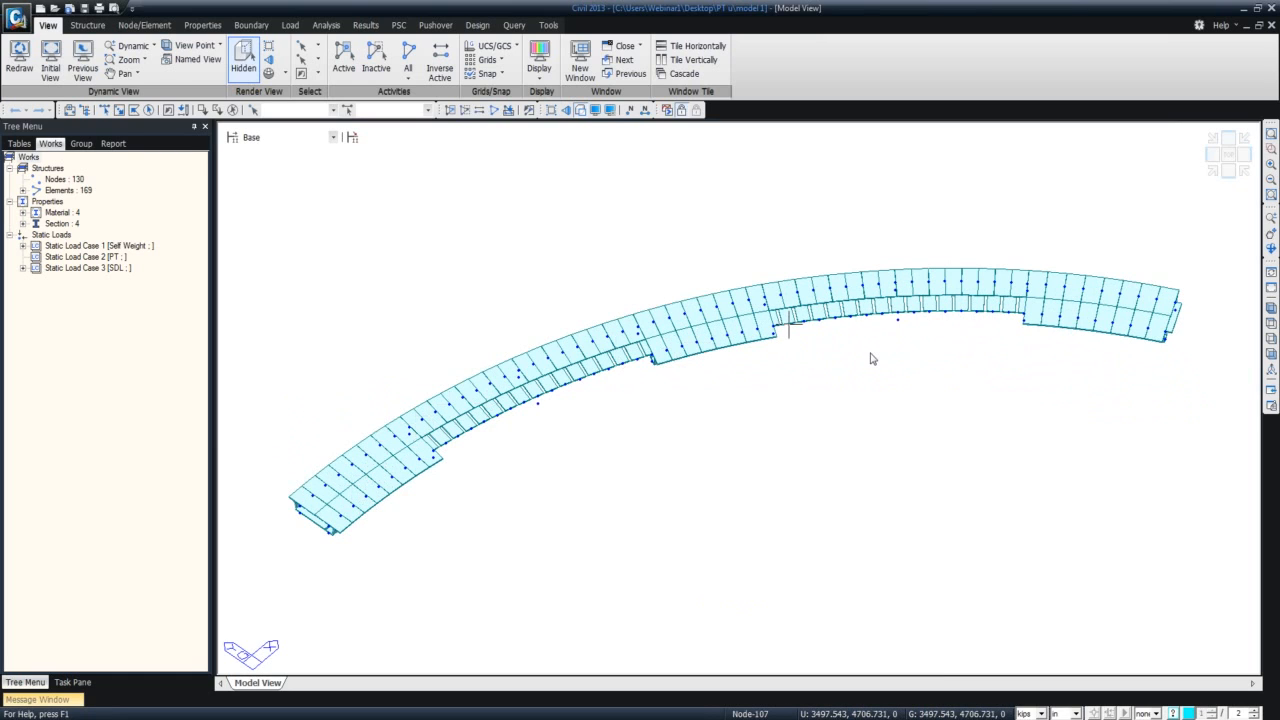
pyautogui.moveTo(871, 359)
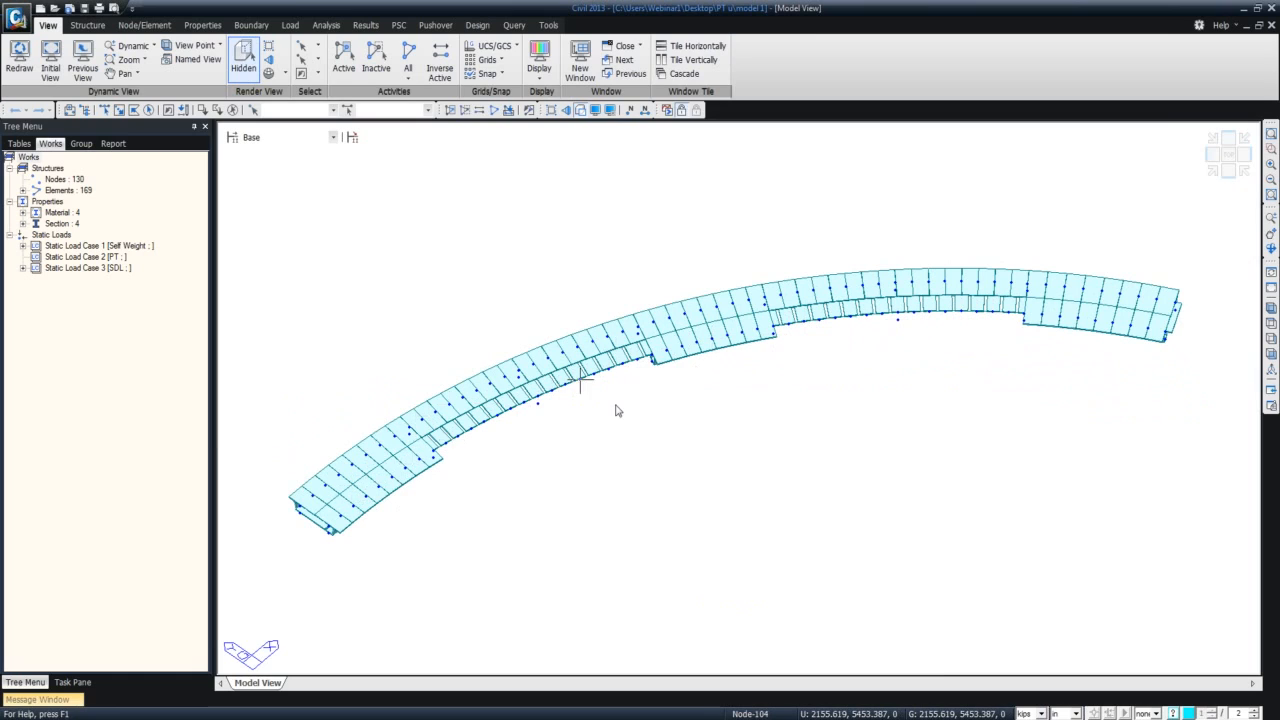
pyautogui.moveTo(618, 410)
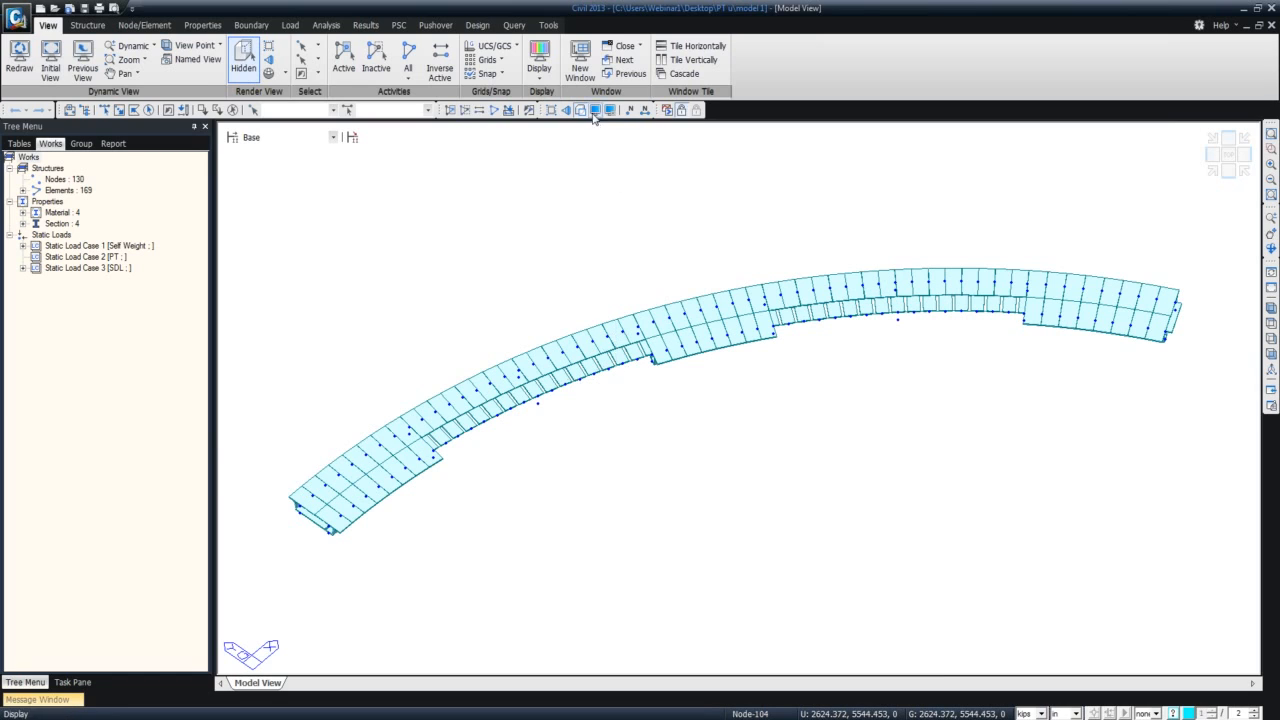
# Launch the Sectional Property Calculator and set its unit system to kips and inches.
pyautogui.click(548, 24)
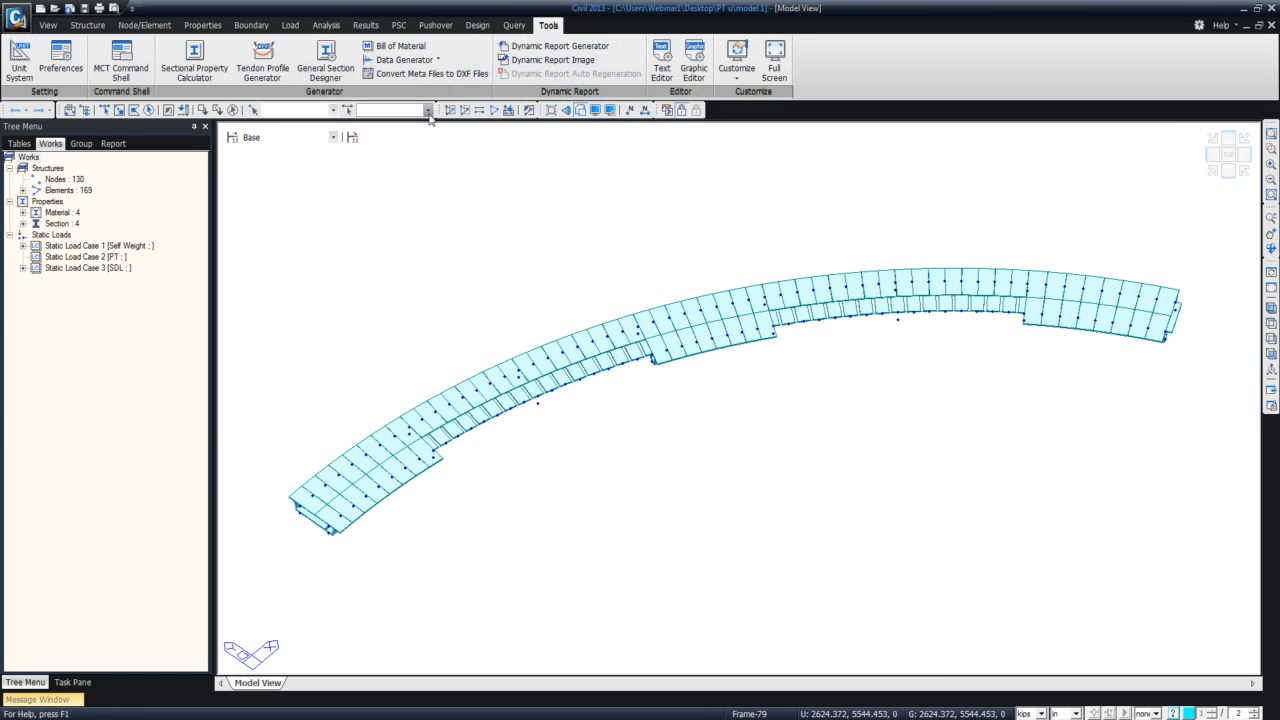
pyautogui.click(195, 62)
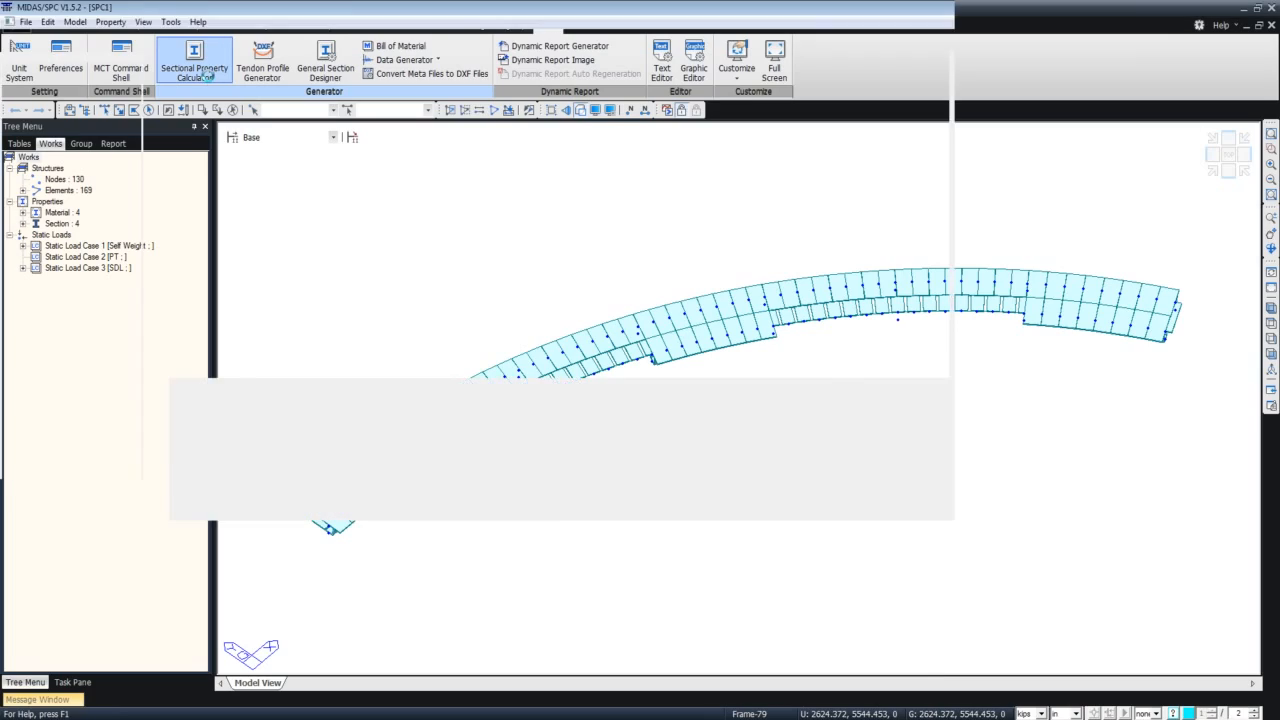
pyautogui.click(687, 274)
pyautogui.click(674, 336)
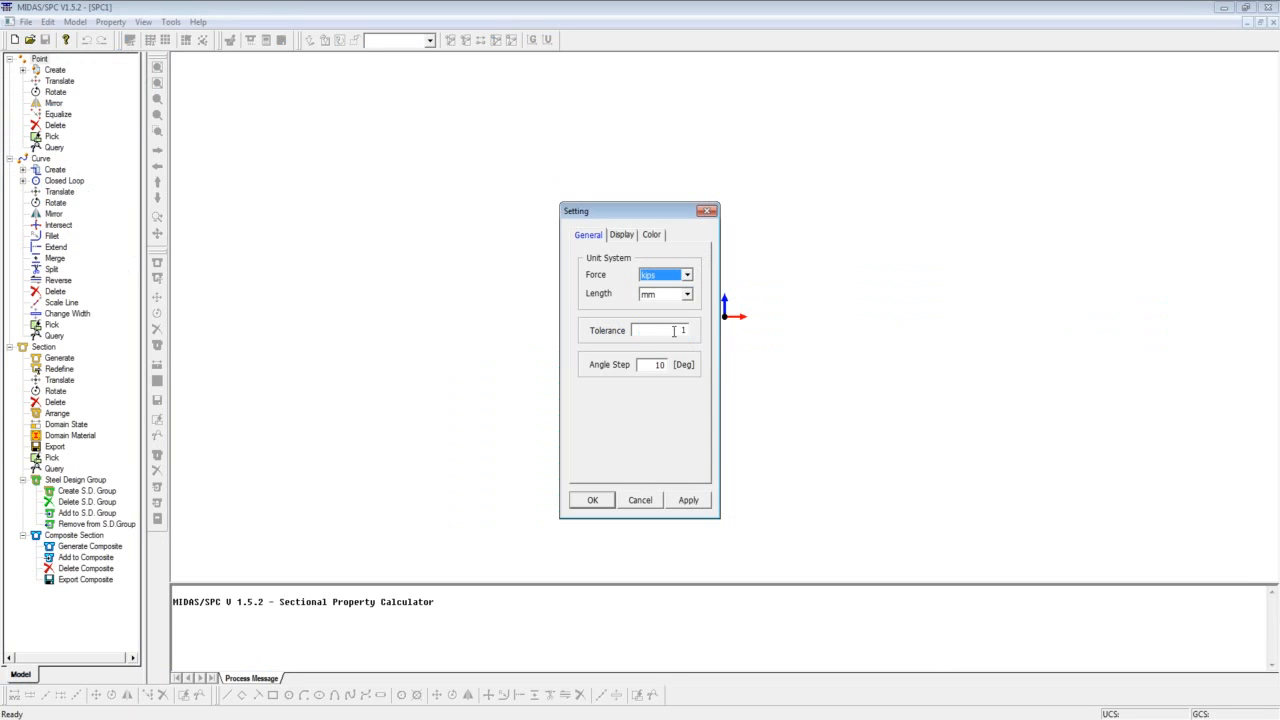
pyautogui.click(687, 293)
pyautogui.click(676, 347)
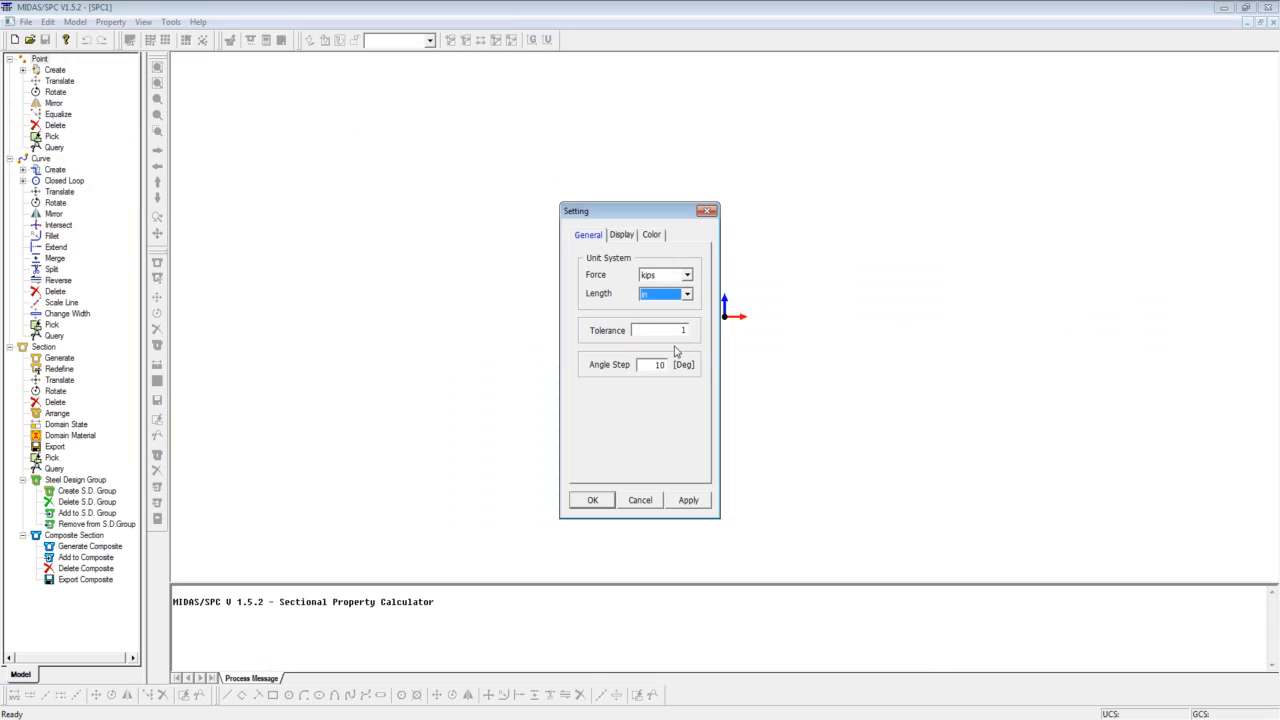
pyautogui.click(593, 500)
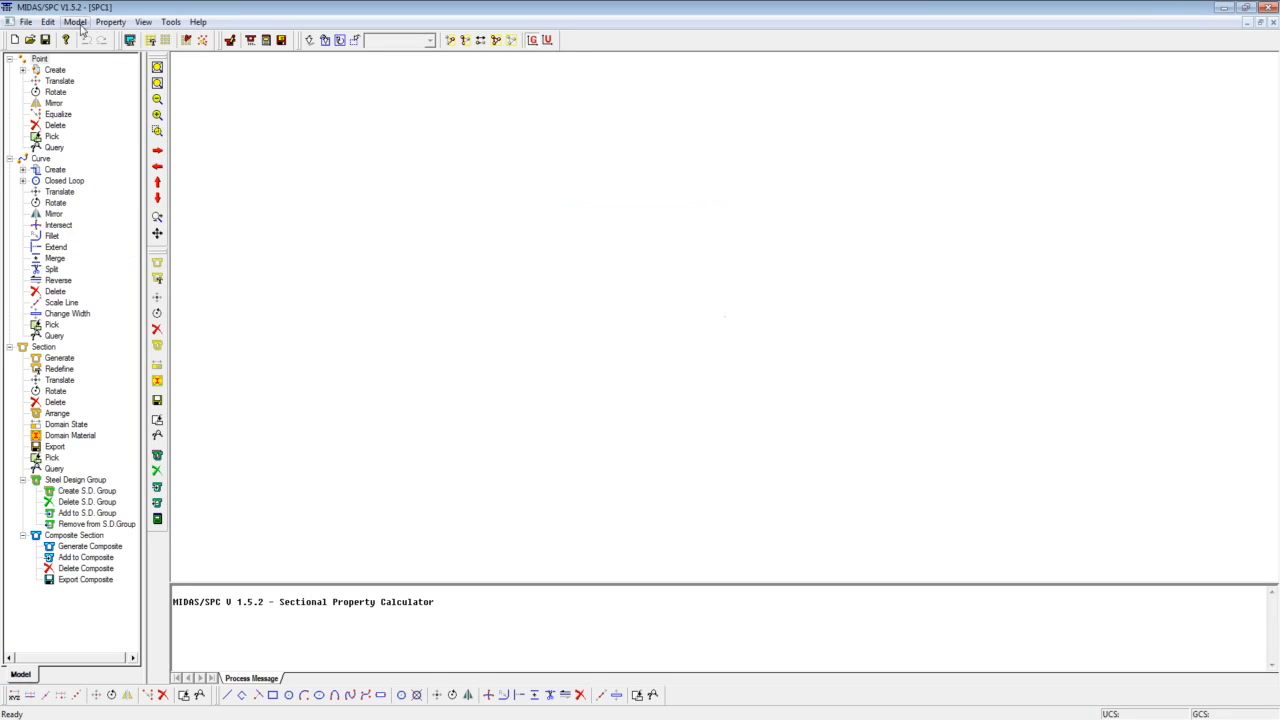
# Import the AutoCAD DXF file U72-3 parts-R.dxf from the desktop folder PT u, with the intersection and duplication check.
pyautogui.click(27, 22)
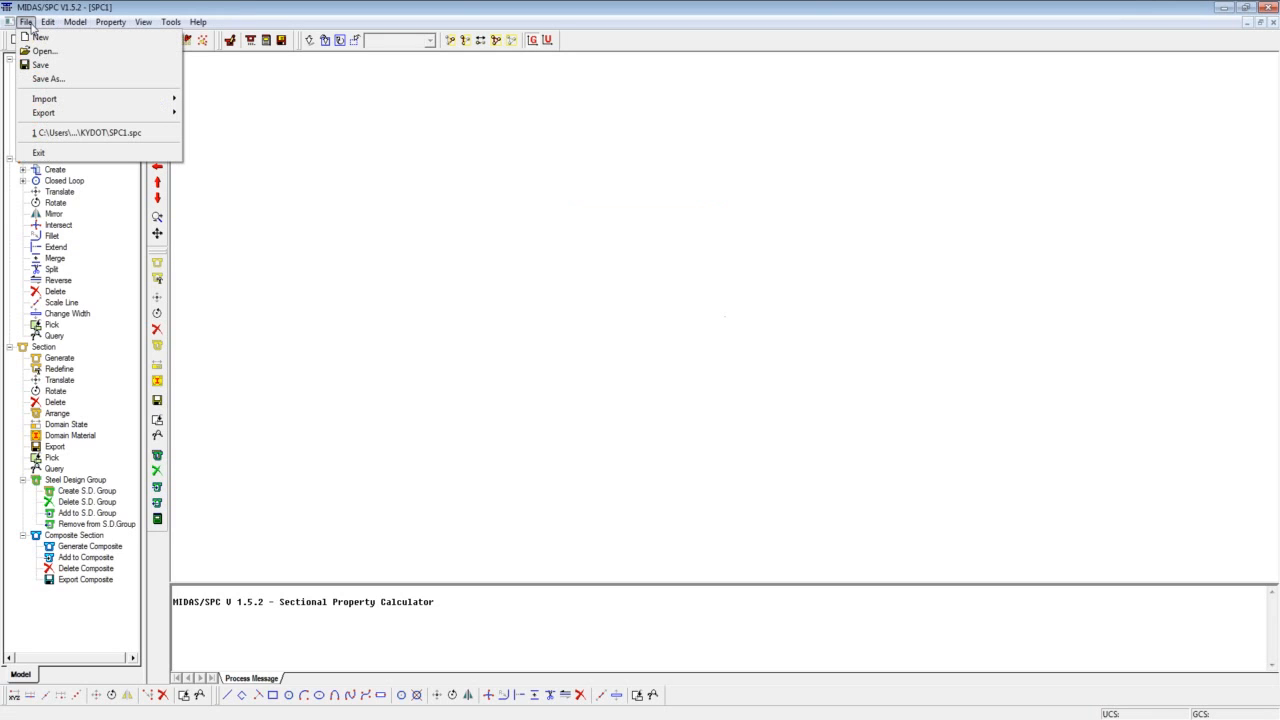
pyautogui.moveTo(66, 104)
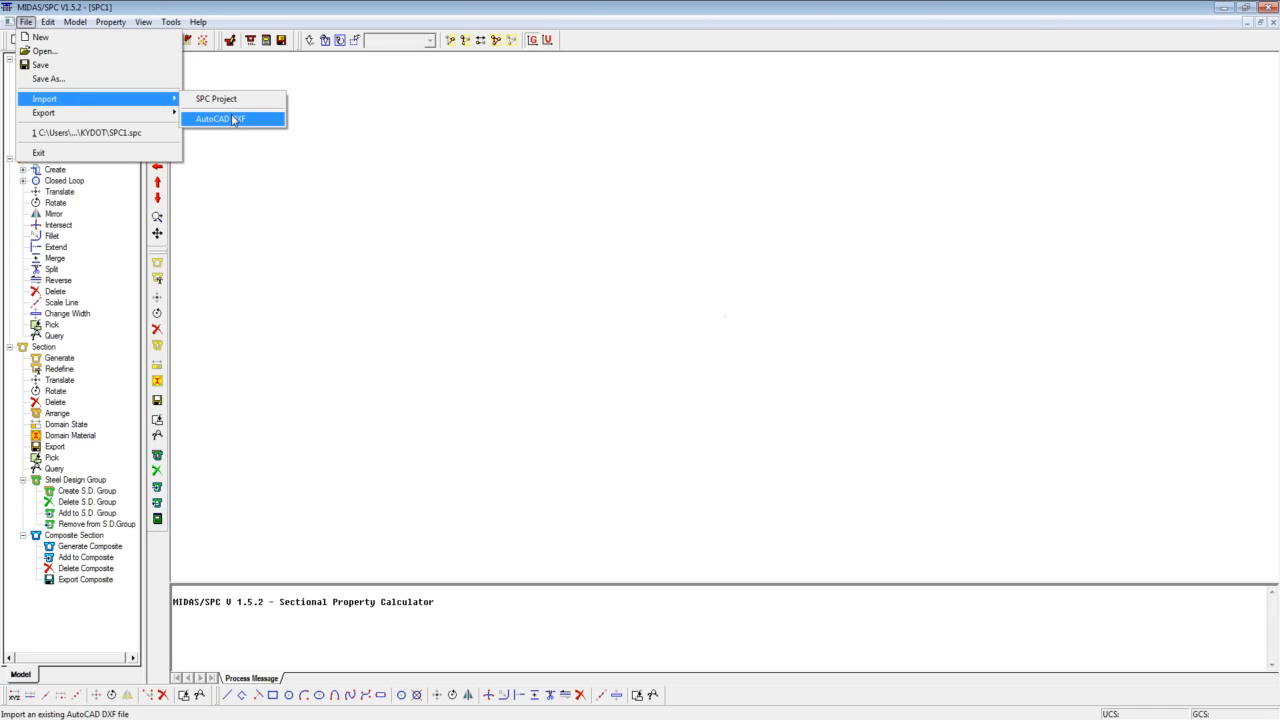
pyautogui.click(234, 120)
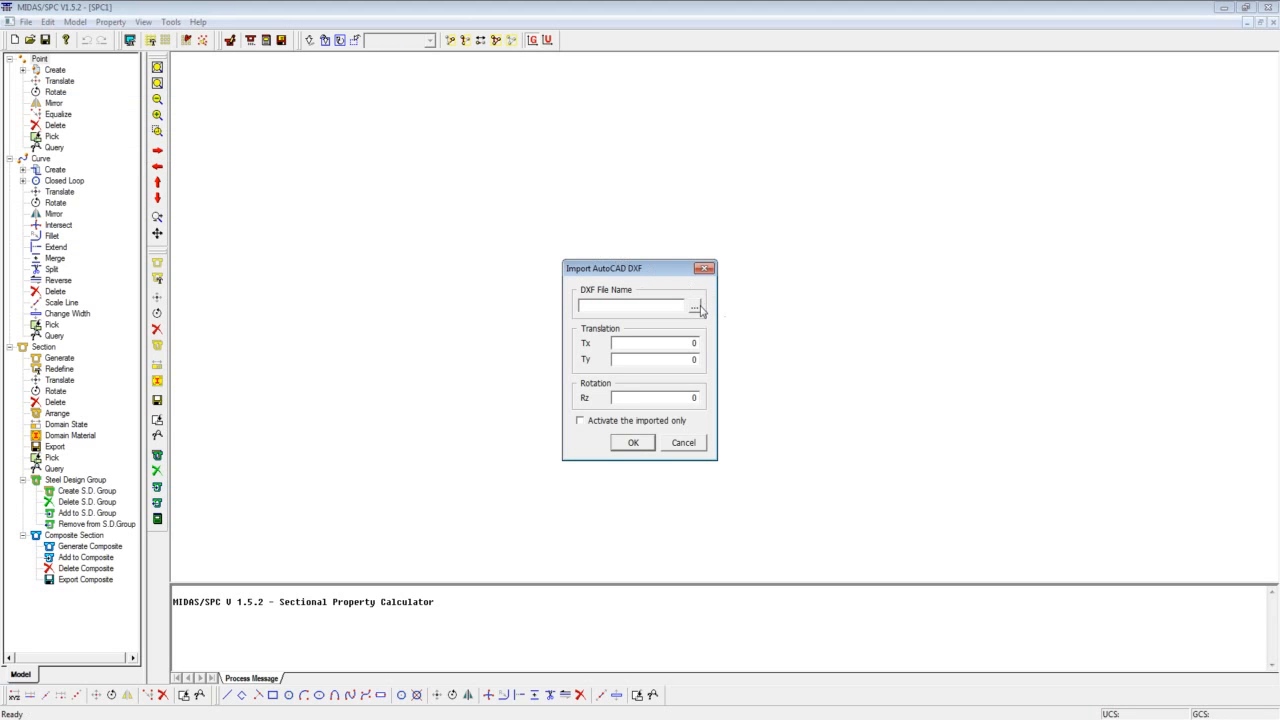
pyautogui.click(695, 306)
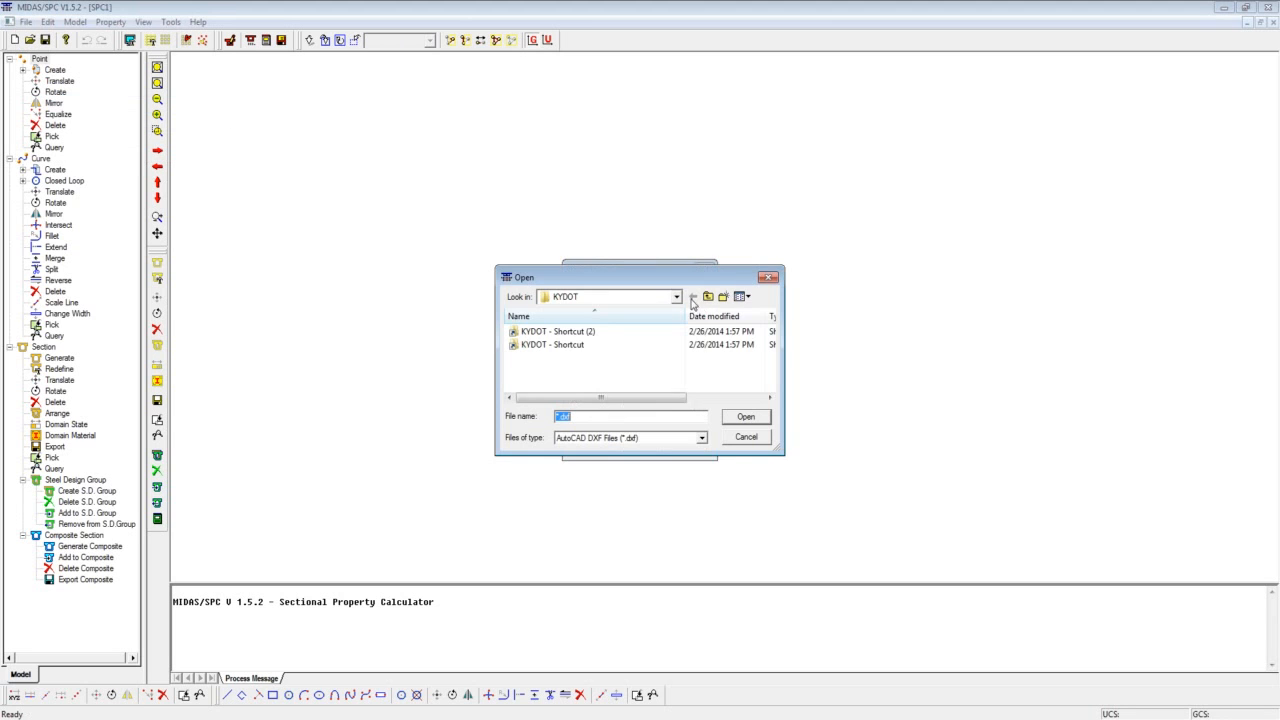
pyautogui.click(707, 297)
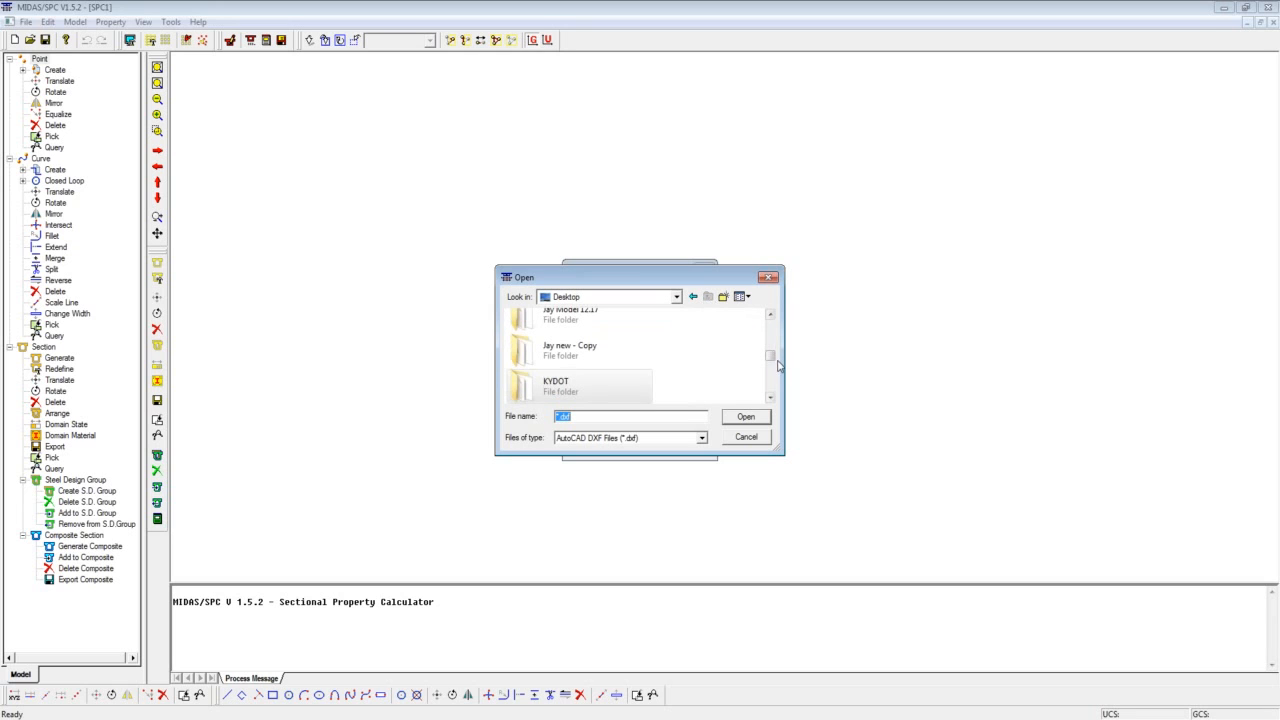
pyautogui.moveTo(771, 358)
pyautogui.mouseDown()
pyautogui.moveTo(773, 394)
pyautogui.moveTo(772, 379)
pyautogui.mouseUp()
pyautogui.doubleClick(589, 334)
pyautogui.click(583, 332)
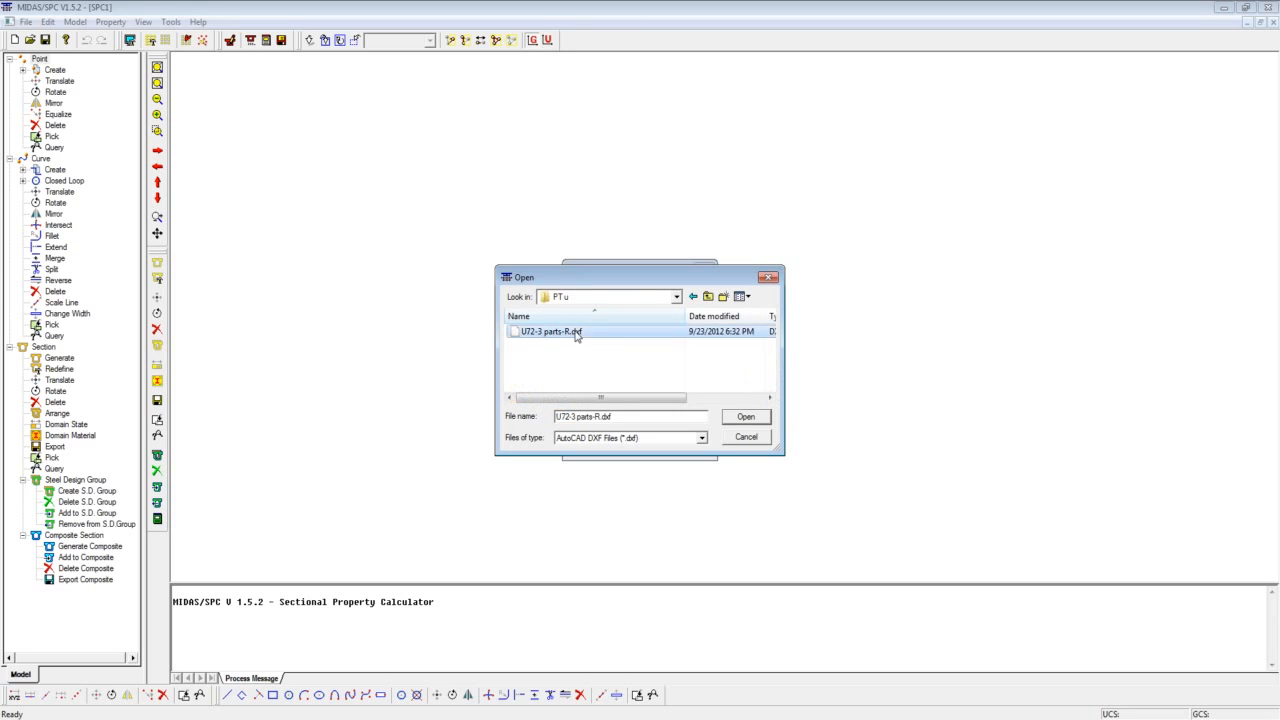
pyautogui.click(744, 418)
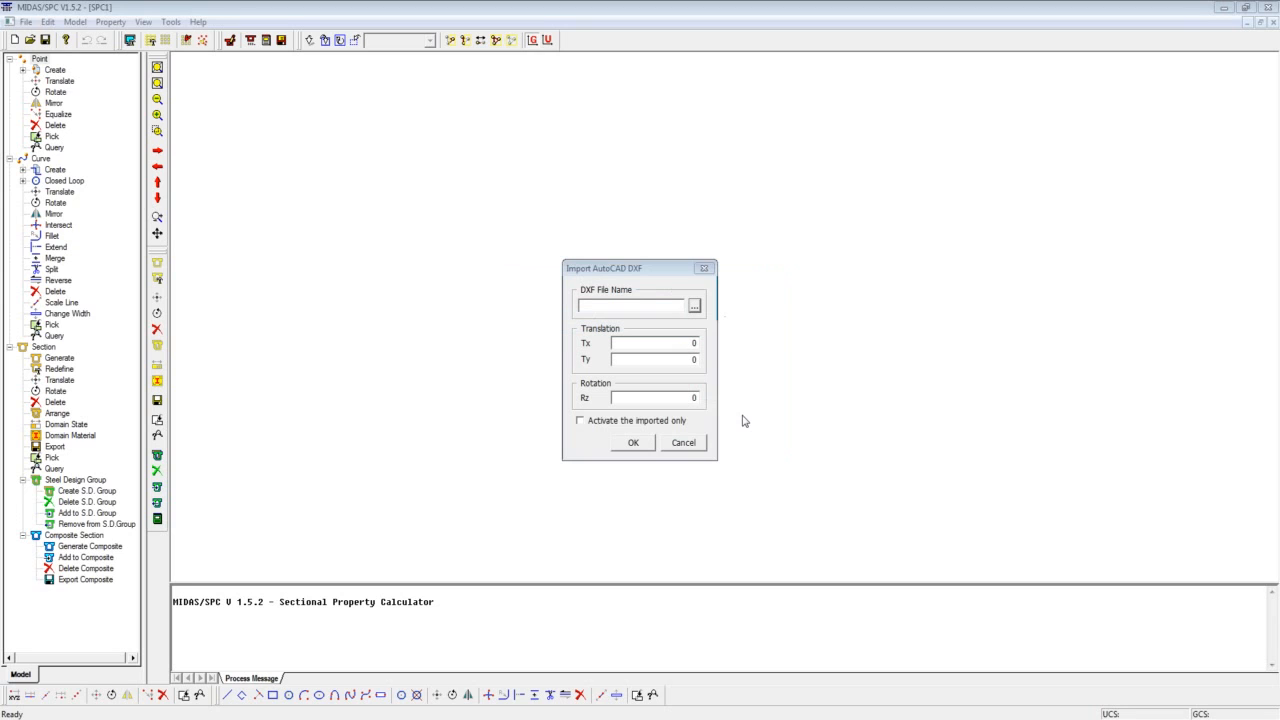
pyautogui.click(632, 424)
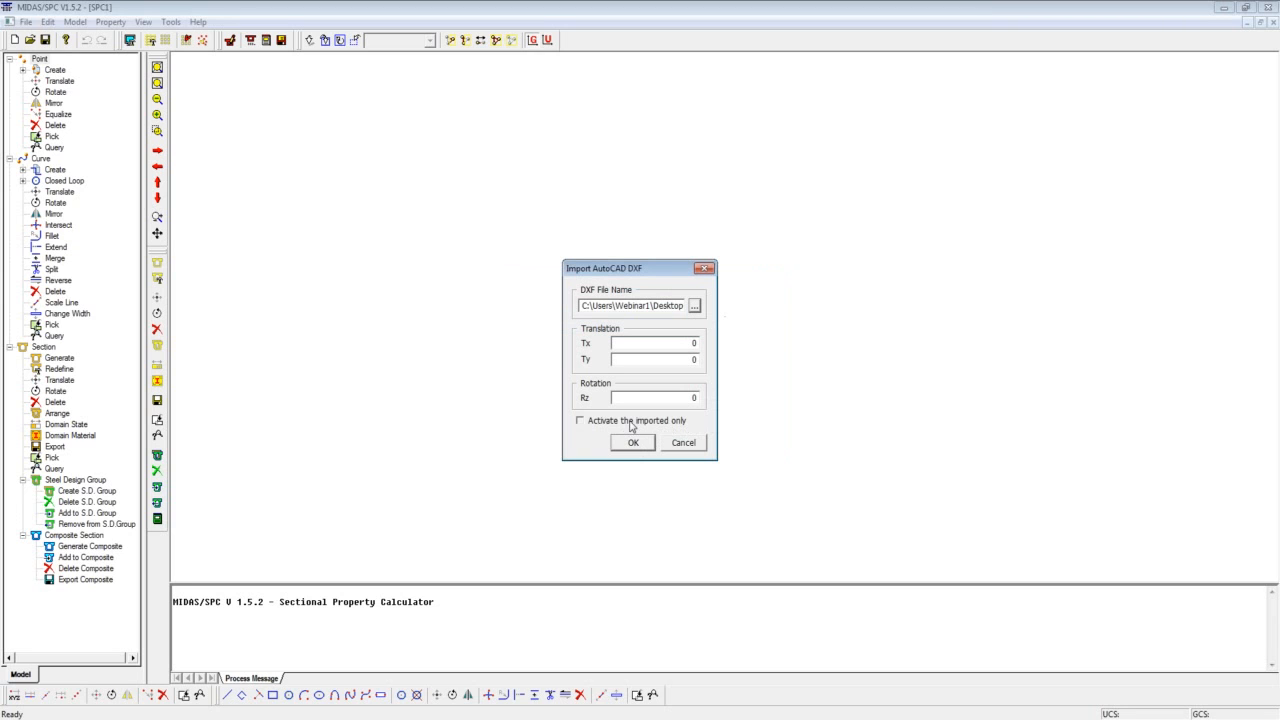
pyautogui.click(638, 442)
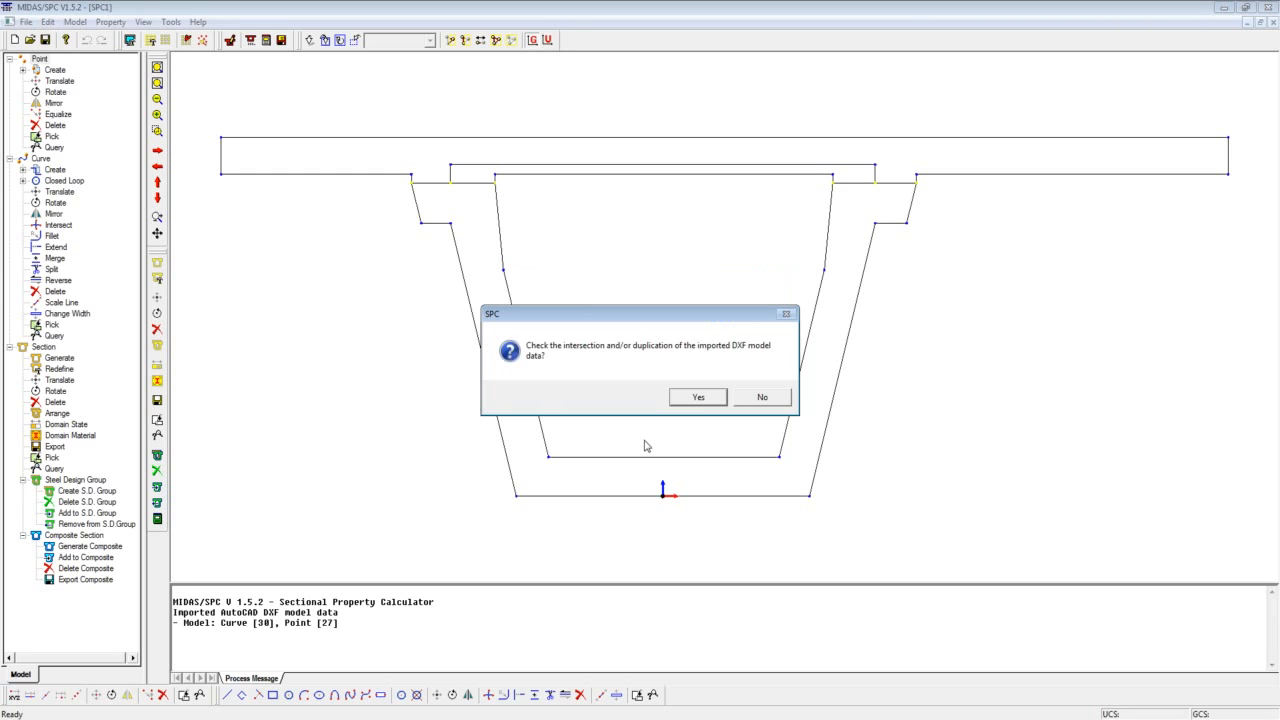
pyautogui.click(696, 399)
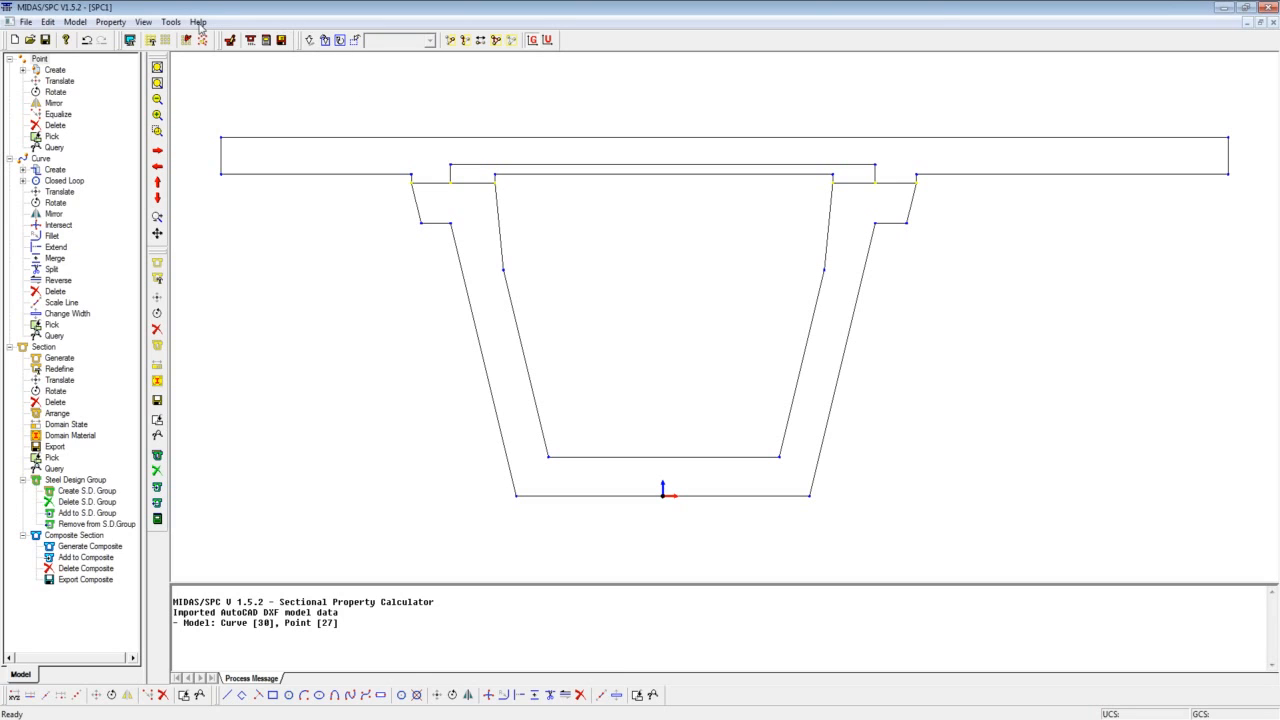
# Start a new material with ID 1 and the name C9000.
pyautogui.click(76, 22)
pyautogui.click(90, 111)
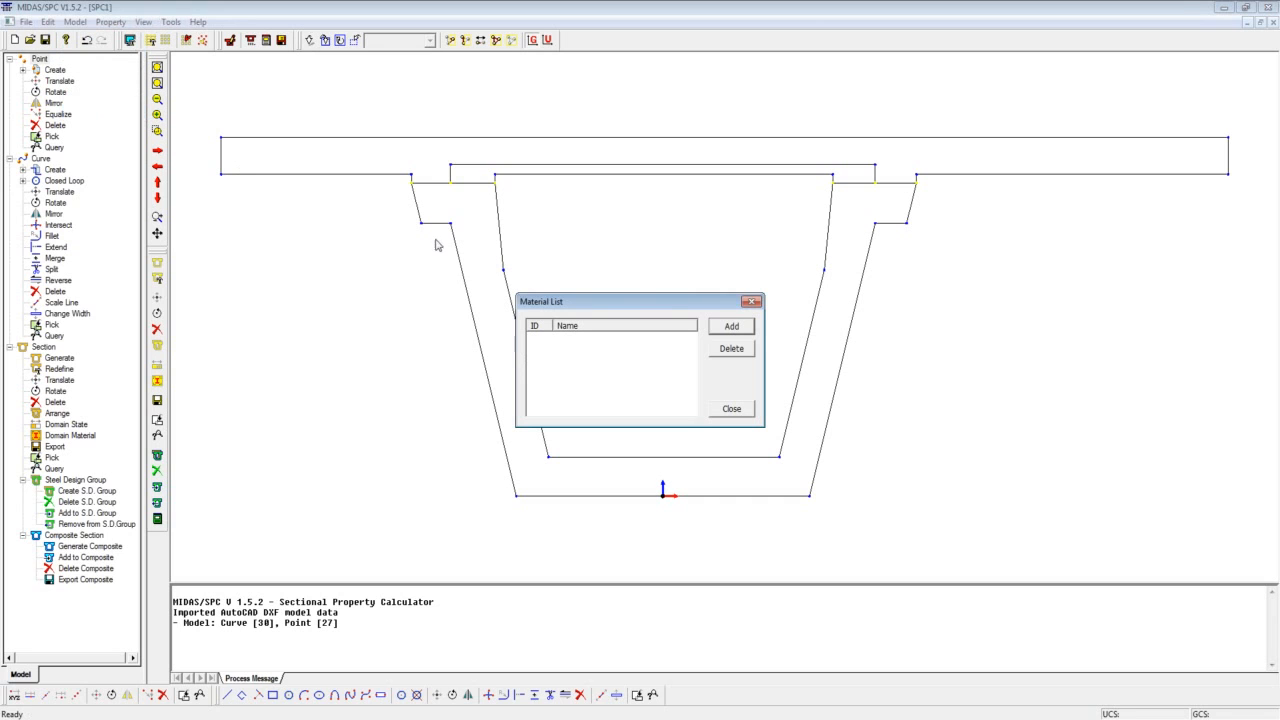
pyautogui.click(724, 330)
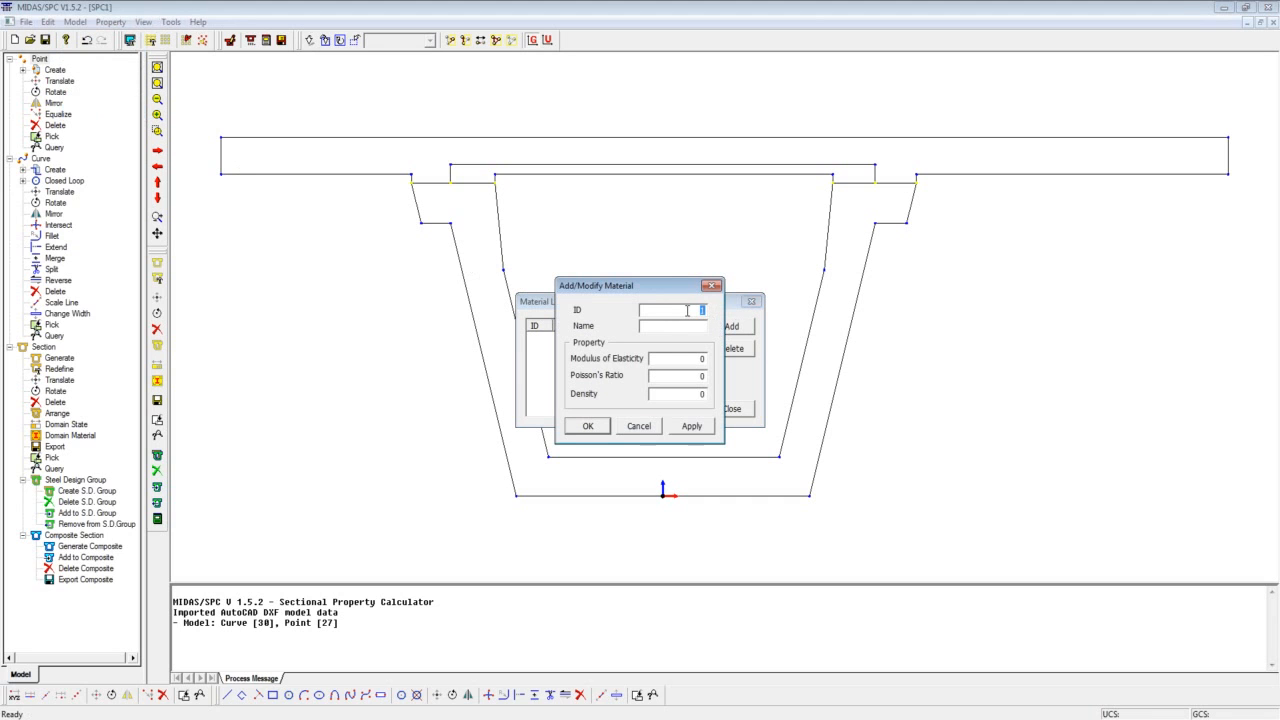
pyautogui.write('09000')
pyautogui.moveTo(681, 314); pyautogui.dragTo(709, 315)
pyautogui.write('1')
pyautogui.click(701, 329)
pyautogui.write('C90')
# Give material C9000 a modulus of elasticity of 5466, Poisson's ratio 0.2 and density 0.08681, and add it to the list.
pyautogui.moveTo(691, 361); pyautogui.dragTo(744, 363)
pyautogui.write('5466')
pyautogui.moveTo(691, 375); pyautogui.dragTo(715, 372)
pyautogui.write('0.2')
pyautogui.moveTo(690, 393); pyautogui.dragTo(705, 393)
pyautogui.write('0.08681')
pyautogui.click(678, 428)
# Add a second material named C4500 with a modulus of elasticity of 3865, and finish the material list.
pyautogui.moveTo(682, 327); pyautogui.dragTo(716, 328)
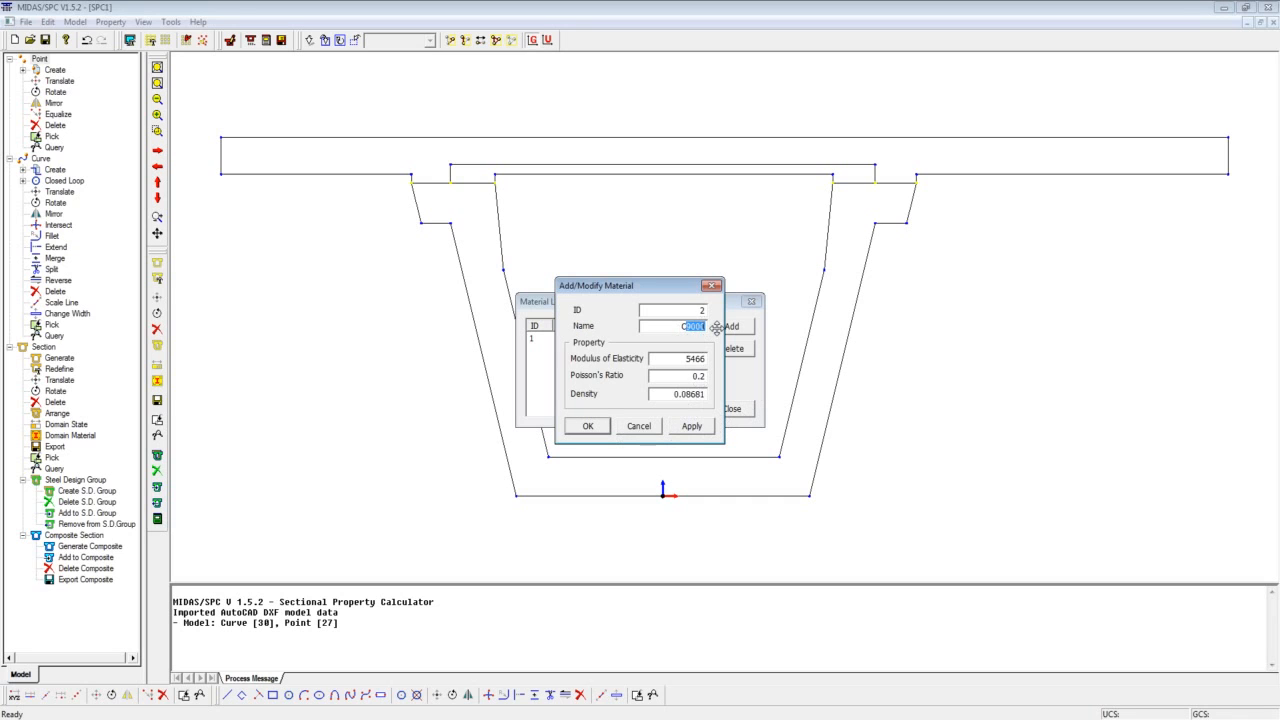
pyautogui.write('4500')
pyautogui.moveTo(682, 359); pyautogui.dragTo(732, 360)
pyautogui.write('3865')
pyautogui.click(590, 426)
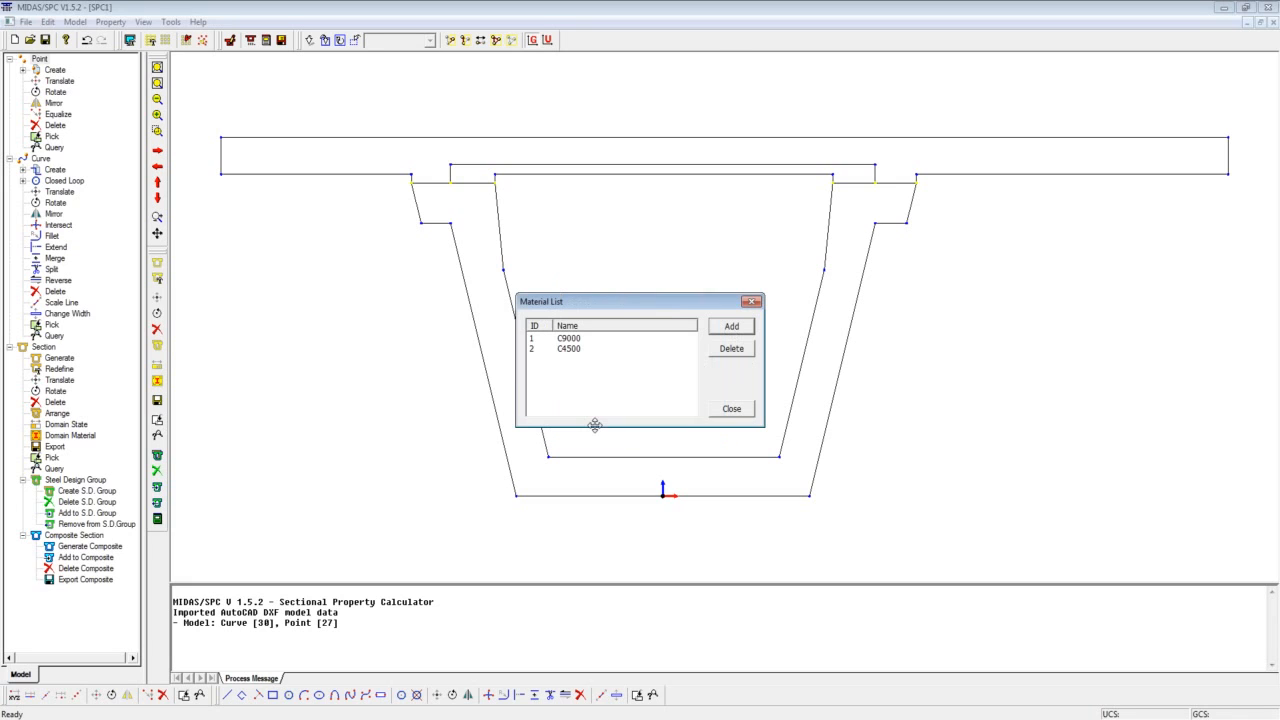
pyautogui.click(726, 410)
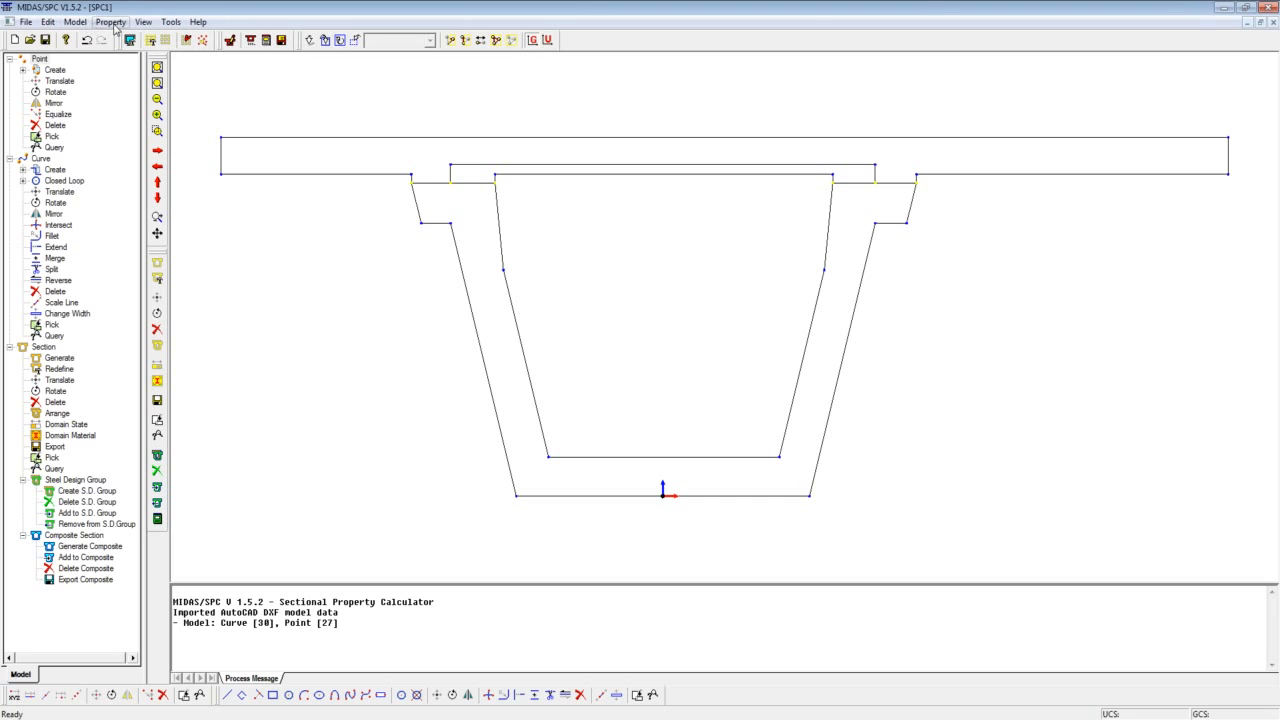
# Generate a composite section named UGirder-R with 3 parts and C9000 as its base material.
pyautogui.click(75, 23)
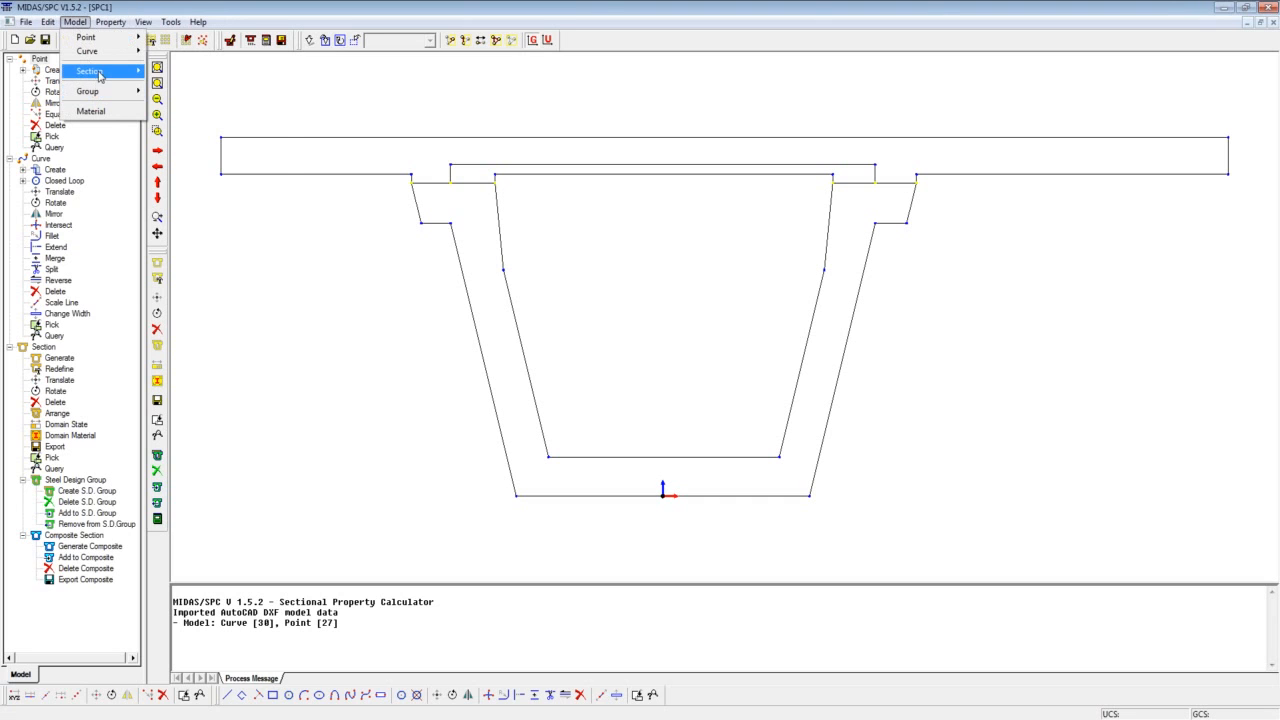
pyautogui.moveTo(104, 72)
pyautogui.moveTo(215, 274)
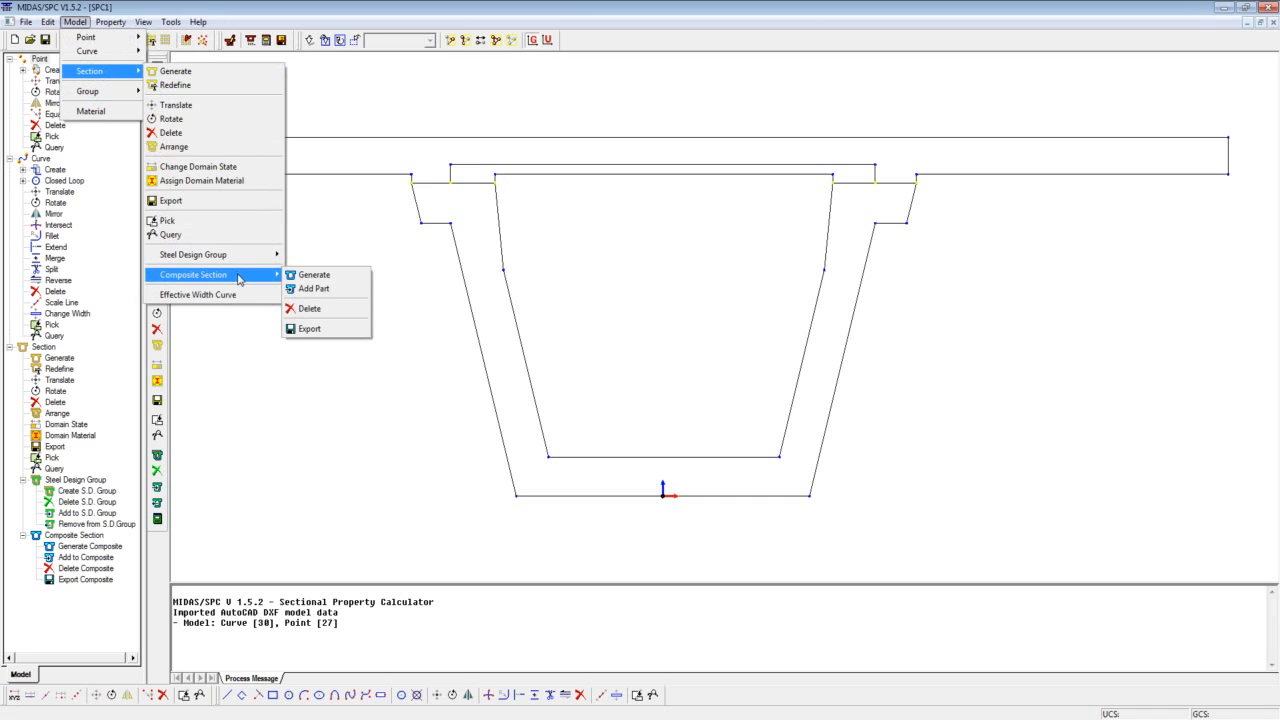
pyautogui.click(305, 283)
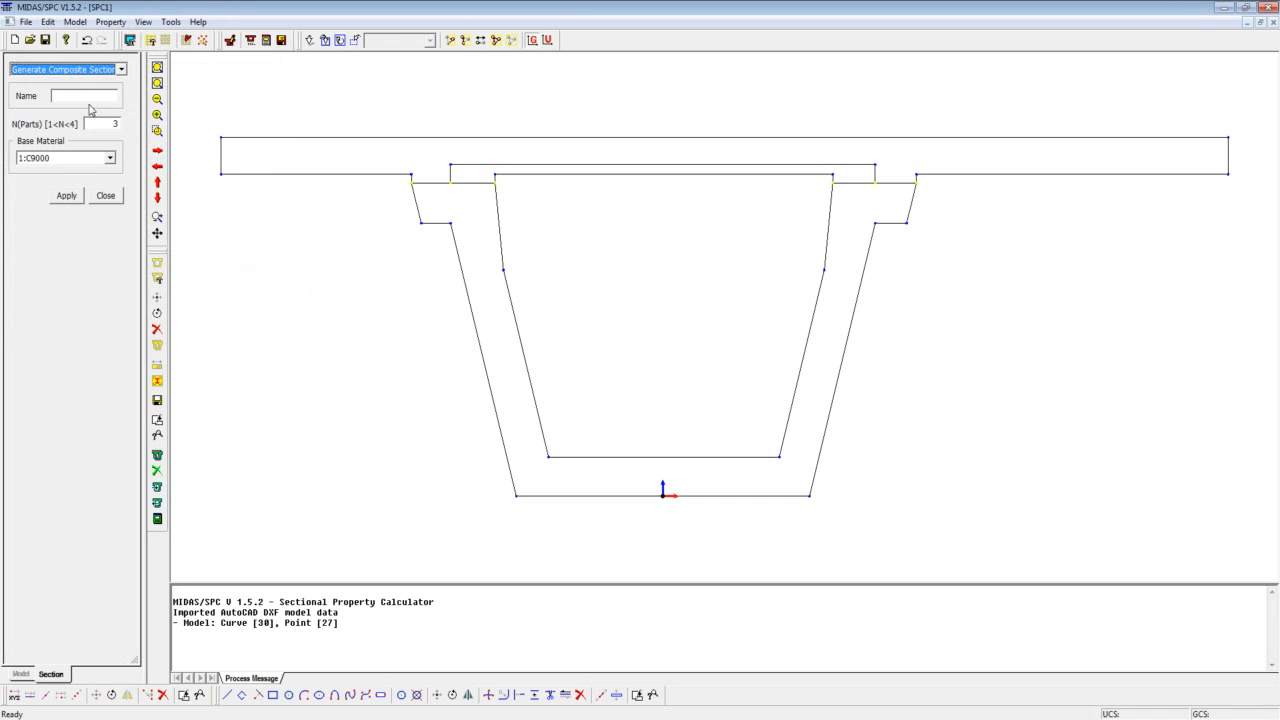
pyautogui.click(89, 96)
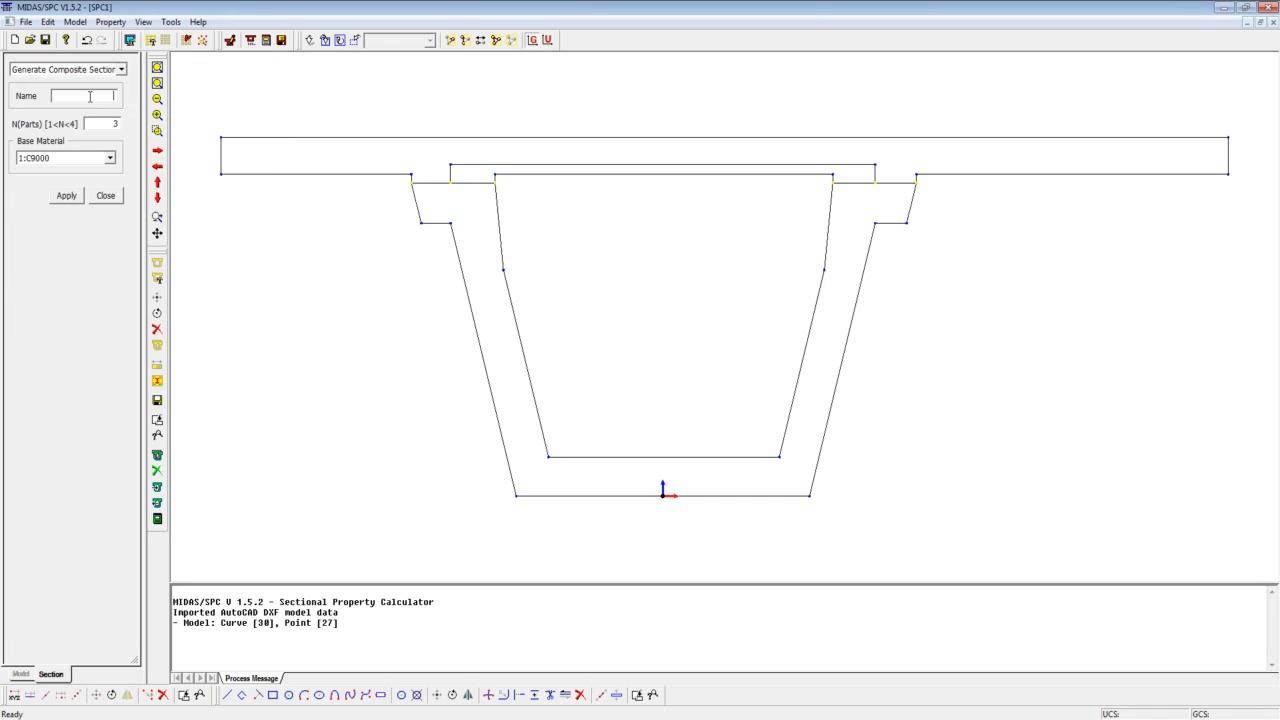
pyautogui.write('U')
pyautogui.write('Girder')
pyautogui.write('_')
pyautogui.write('B')
pyautogui.press('BackSpace')
pyautogui.press('BackSpace')
pyautogui.write('-R')
pyautogui.click(66, 196)
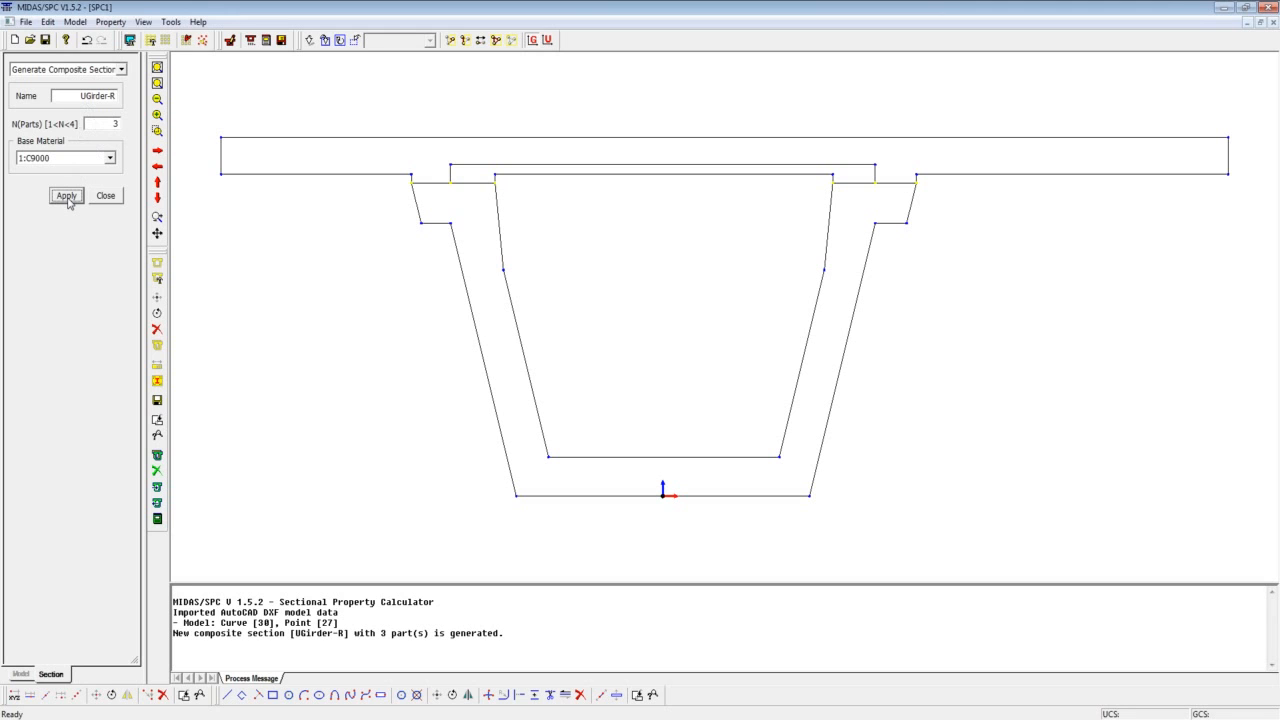
# Set up part 1 of composite section UGirder-R as a plane part named UGirder with material C9000.
pyautogui.click(121, 69)
pyautogui.click(100, 296)
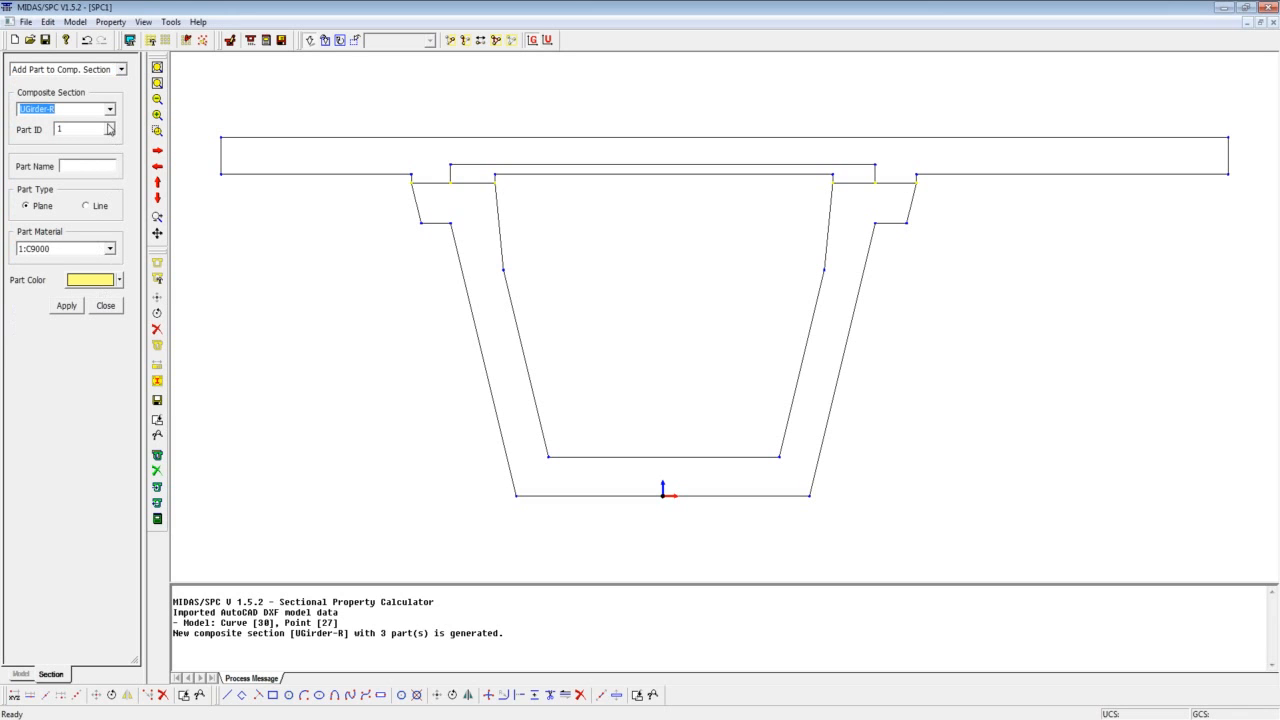
pyautogui.click(92, 165)
pyautogui.write('er')
pyautogui.click(111, 250)
pyautogui.click(111, 250)
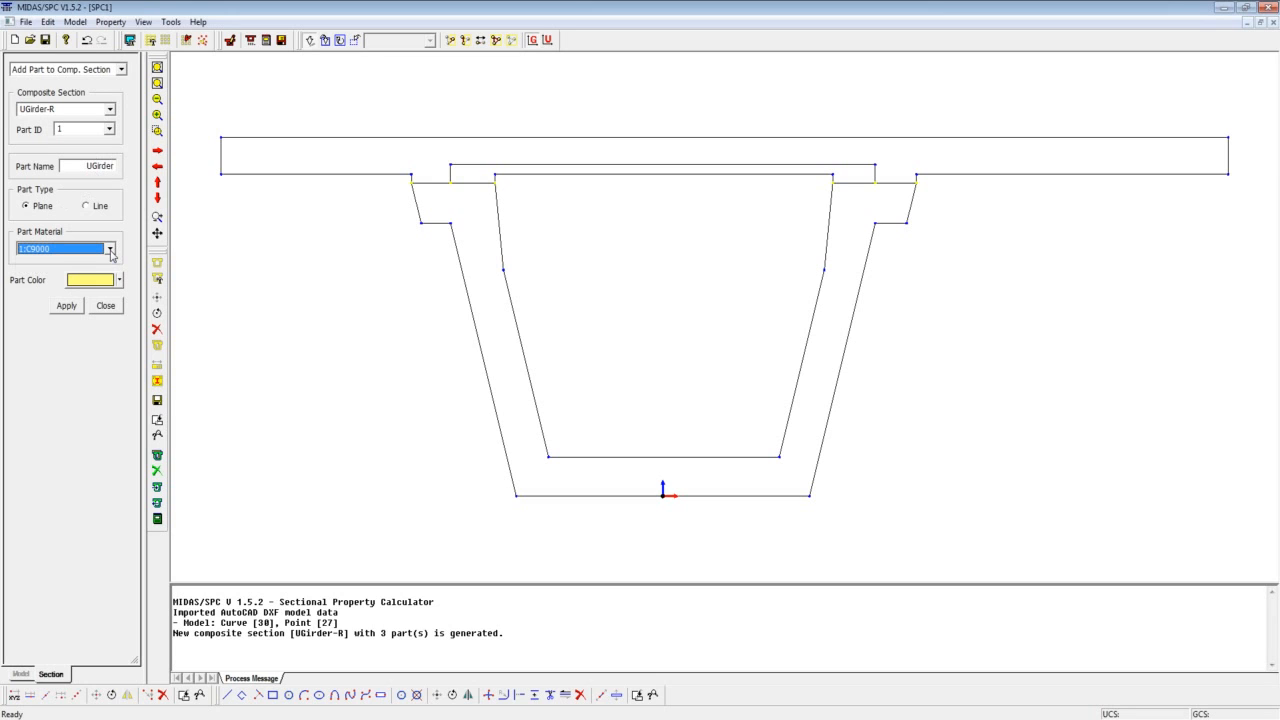
# Select all outline curves of the U-shaped girder, including its top flange edges, and add them as the UGirder part.
pyautogui.click(418, 211)
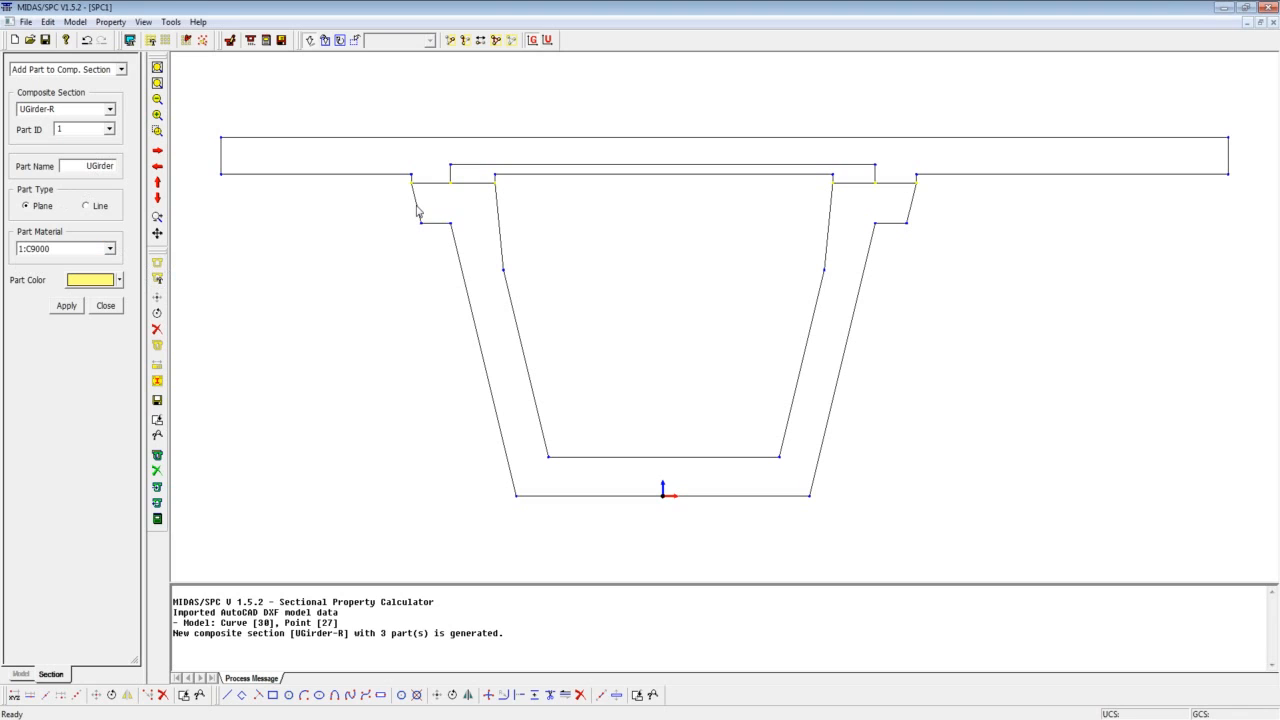
pyautogui.click(422, 184)
pyautogui.moveTo(374, 200); pyautogui.dragTo(918, 496)
pyautogui.click(437, 193)
pyautogui.click(463, 193)
pyautogui.click(845, 191)
pyautogui.click(893, 192)
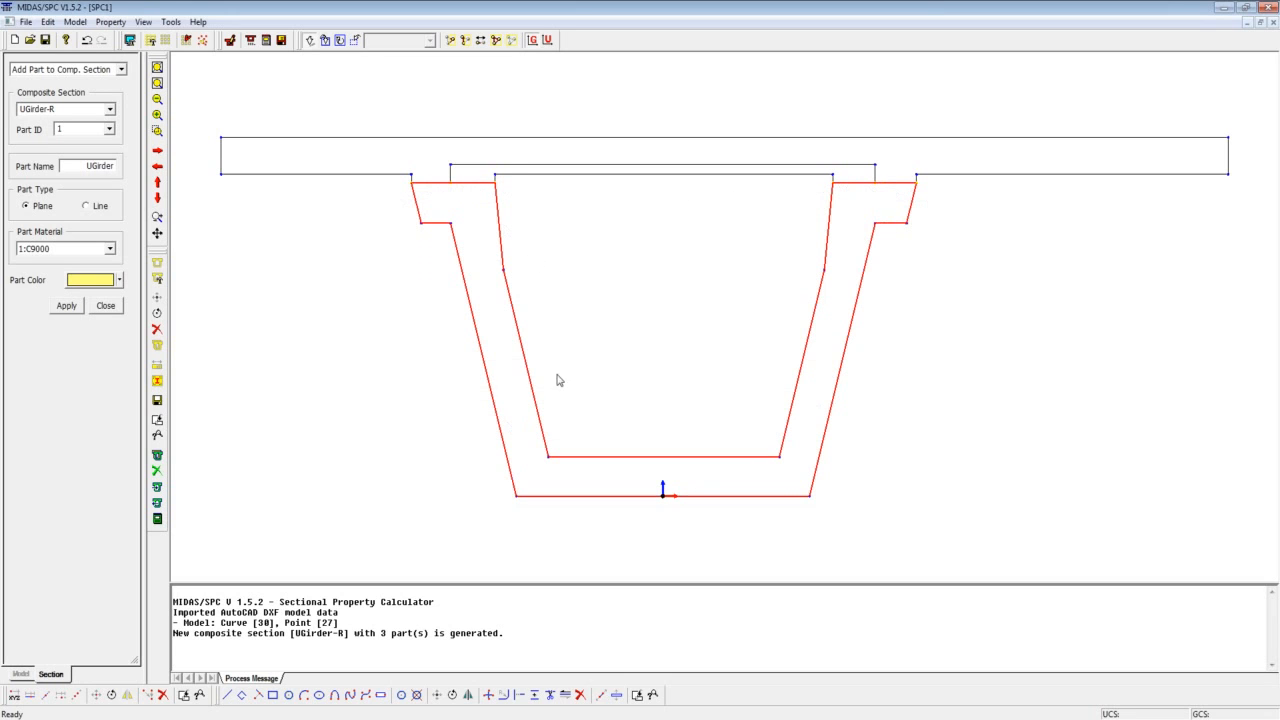
pyautogui.click(66, 306)
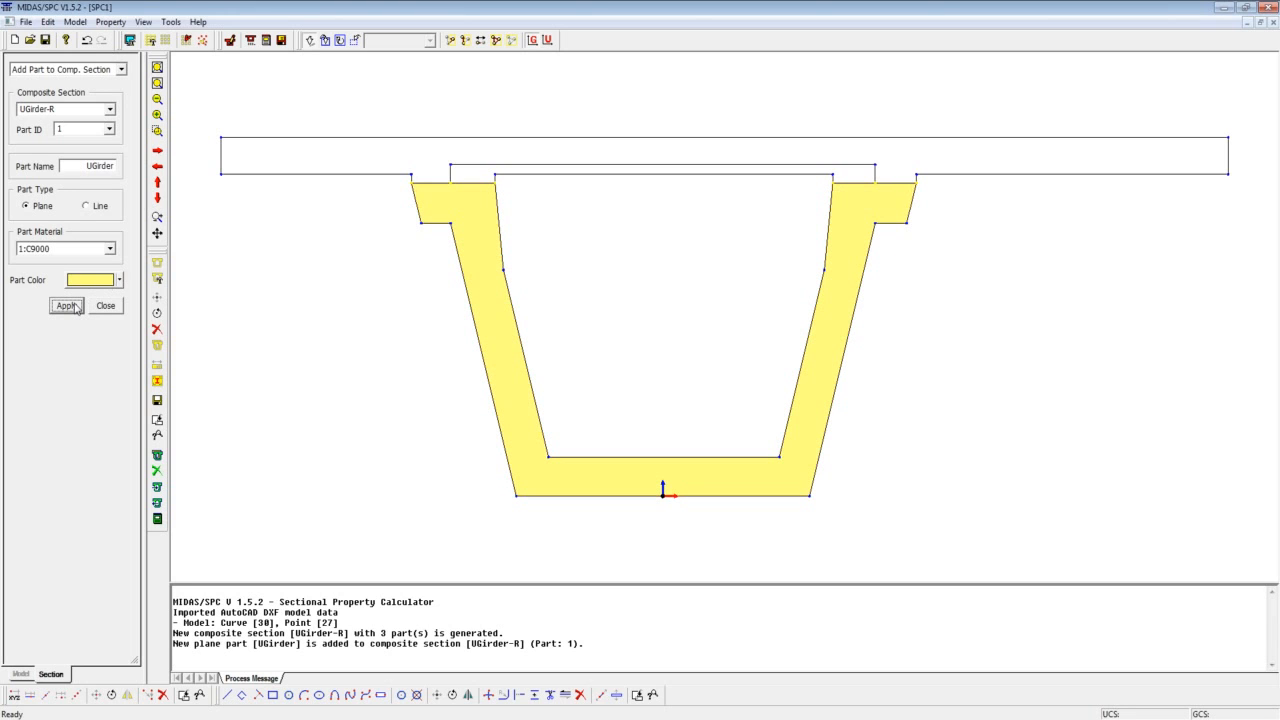
# Set up part 2 of UGirder-R as a plane part named Lid with material C4500 and a grey part colour.
pyautogui.click(109, 129)
pyautogui.click(91, 156)
pyautogui.moveTo(86, 166); pyautogui.dragTo(124, 173)
pyautogui.write('Lid')
pyautogui.click(109, 248)
pyautogui.click(82, 267)
pyautogui.click(118, 280)
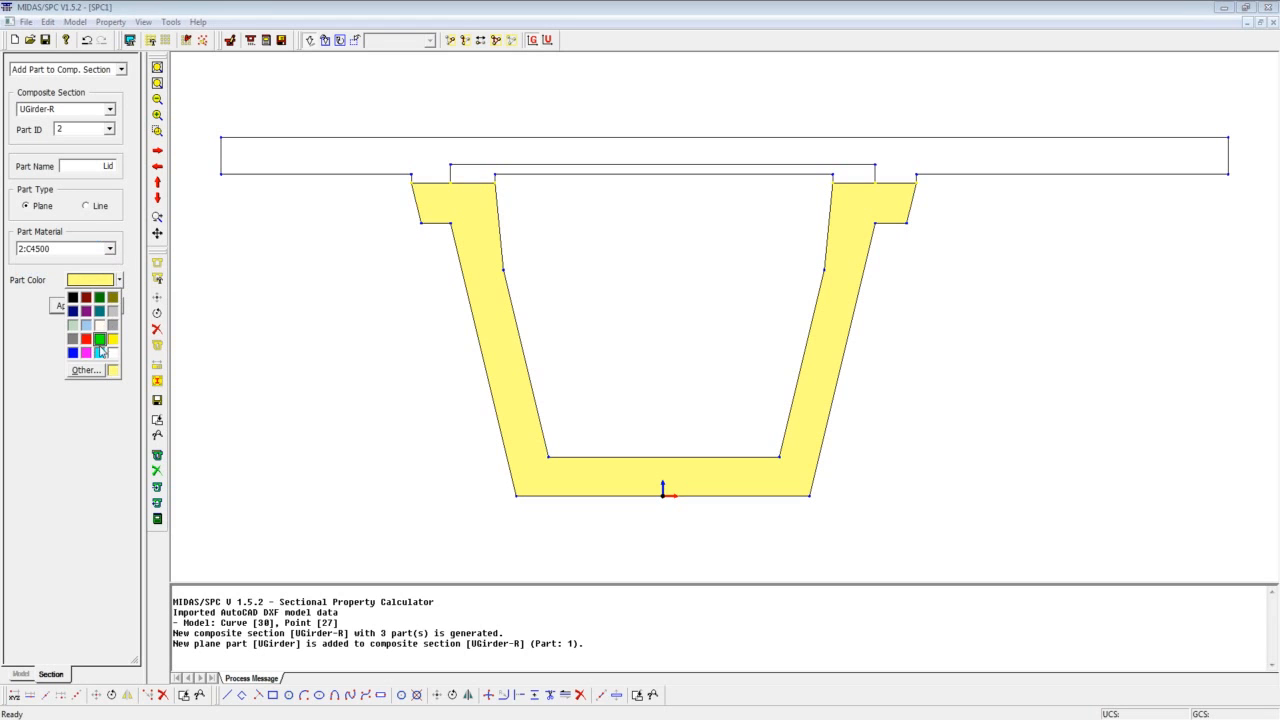
pyautogui.click(113, 325)
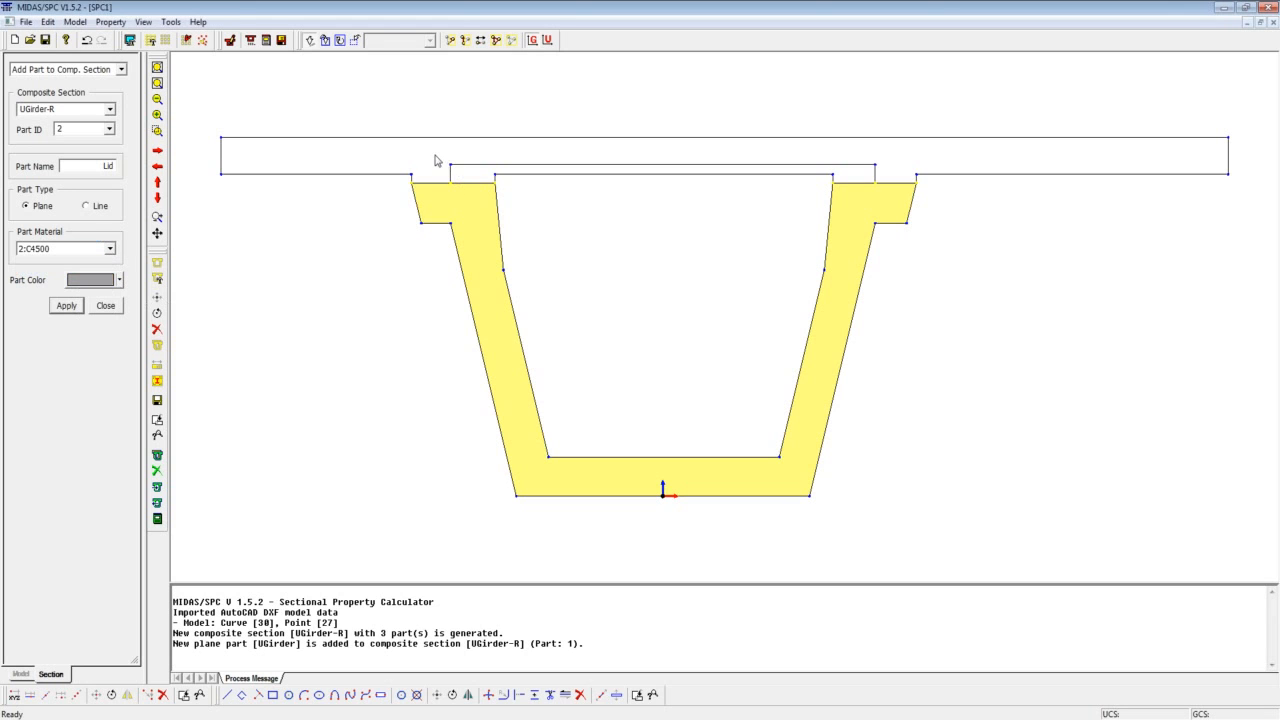
# Select only the lid's outline curves, excluding the girder's inner web edges and outer flange-top edges, and add them as the Lid part.
pyautogui.moveTo(428, 146); pyautogui.dragTo(892, 196)
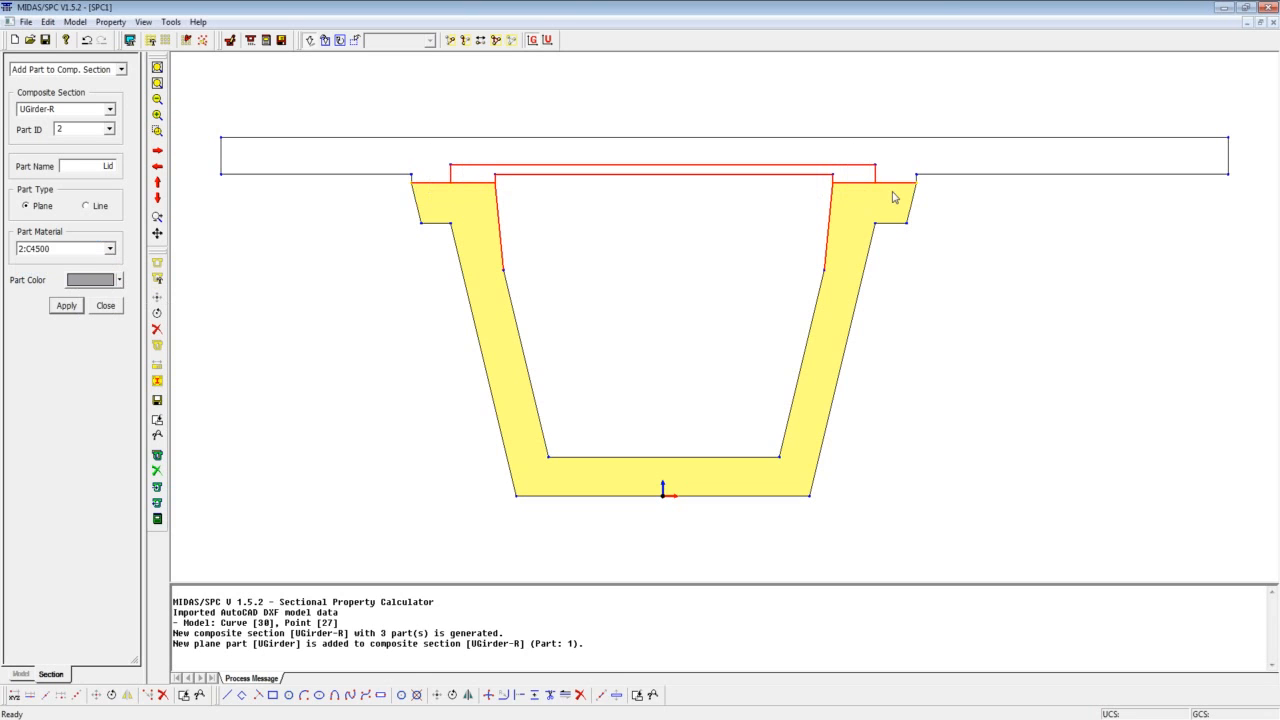
pyautogui.click(499, 222)
pyautogui.click(434, 184)
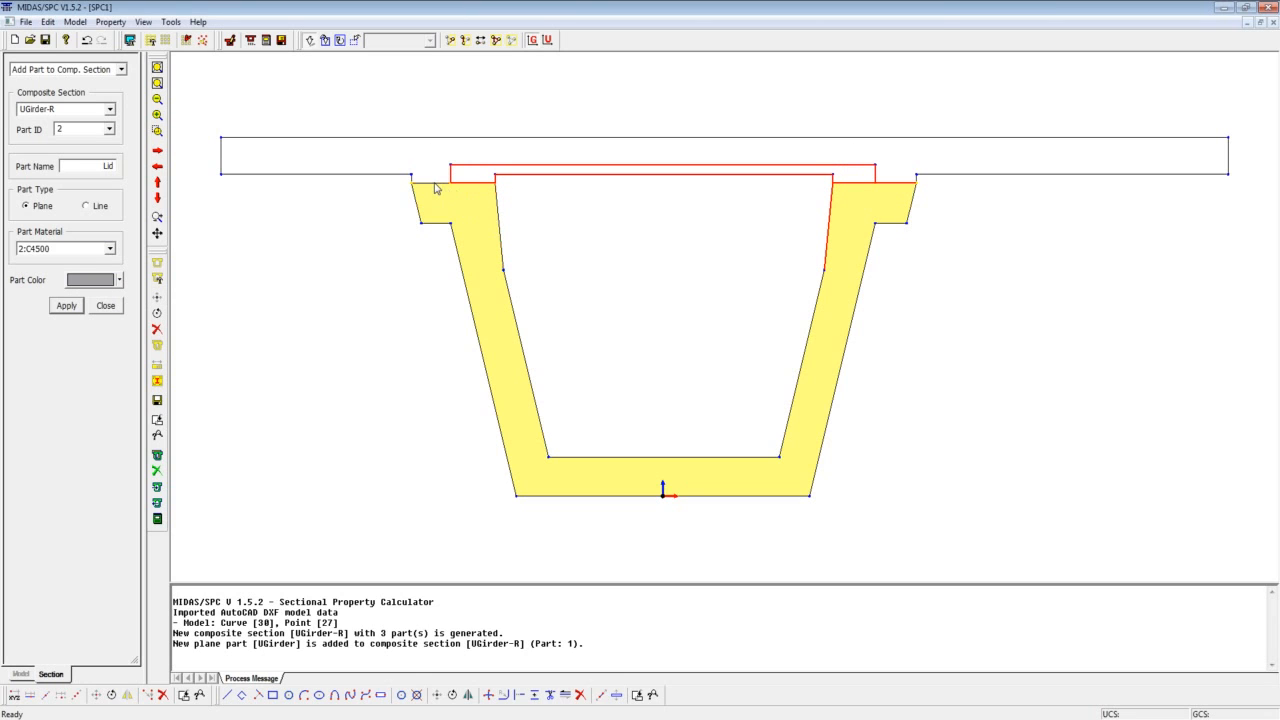
pyautogui.click(829, 217)
pyautogui.click(896, 184)
pyautogui.click(66, 307)
pyautogui.click(66, 306)
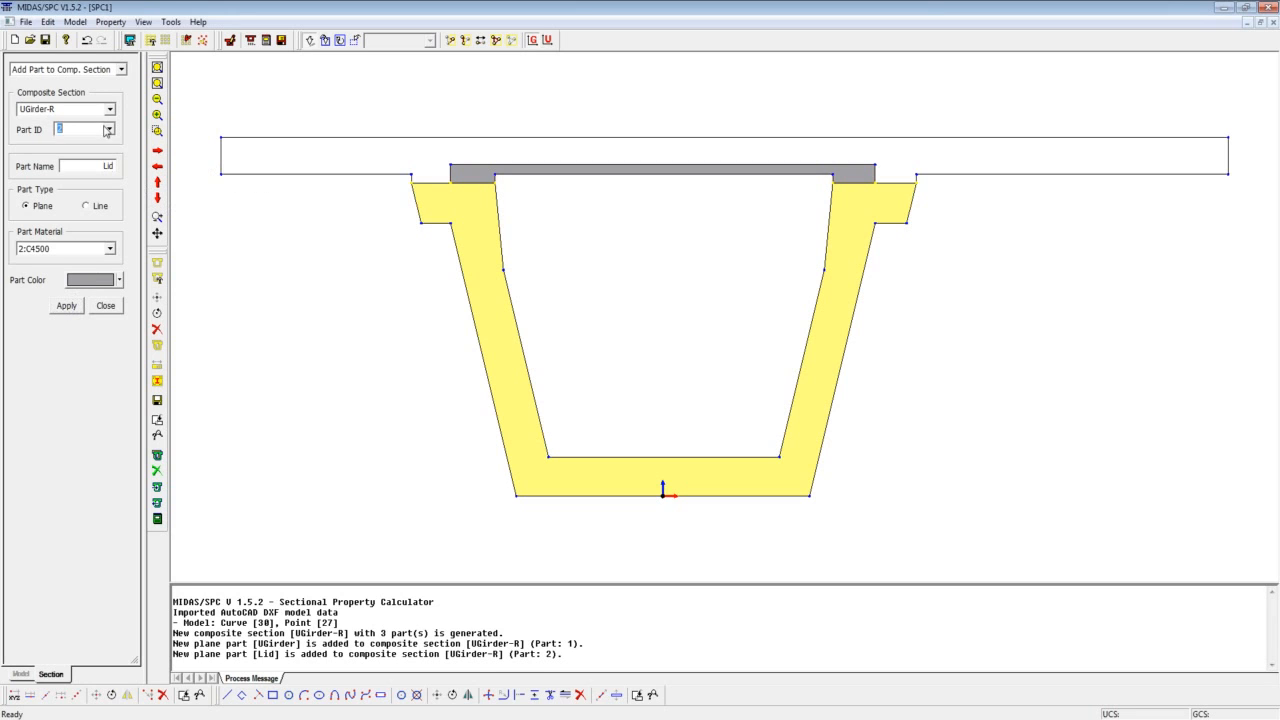
# Set up part 3 of UGirder-R as a plane part named Deck with a cyan part colour.
pyautogui.click(108, 129)
pyautogui.click(91, 162)
pyautogui.doubleClick(108, 166)
pyautogui.write('D')
pyautogui.click(120, 281)
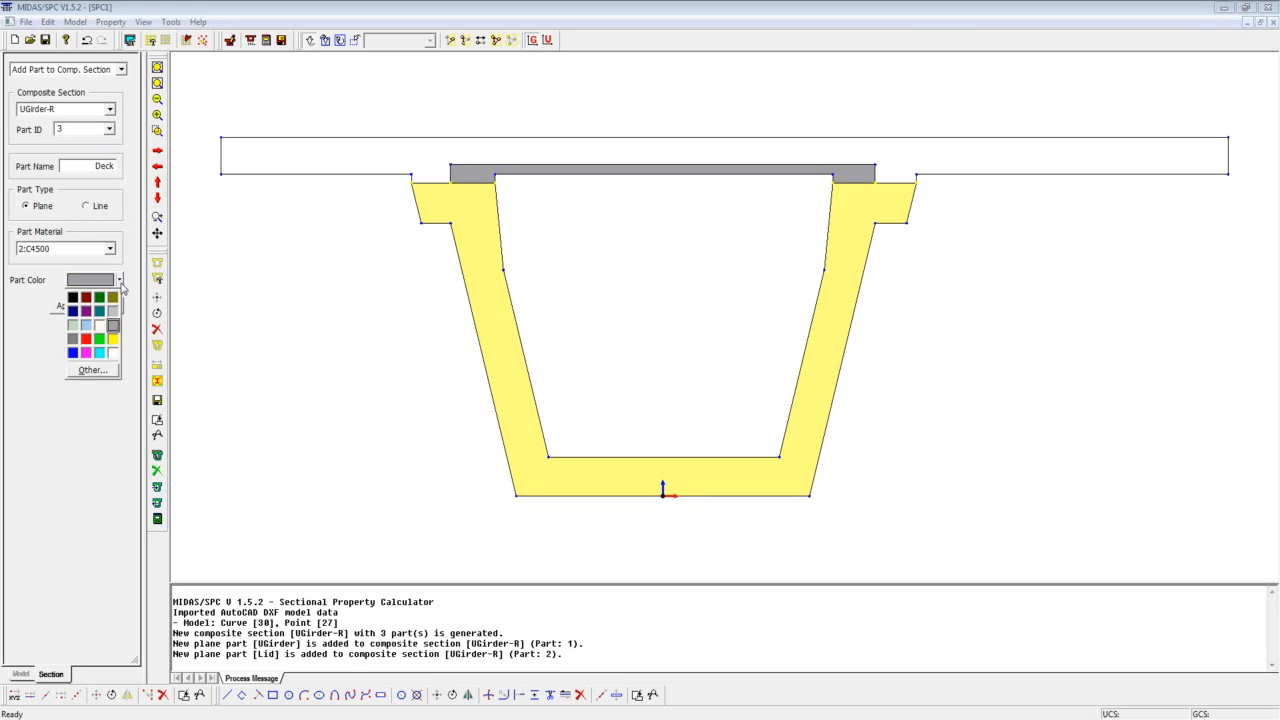
pyautogui.click(99, 352)
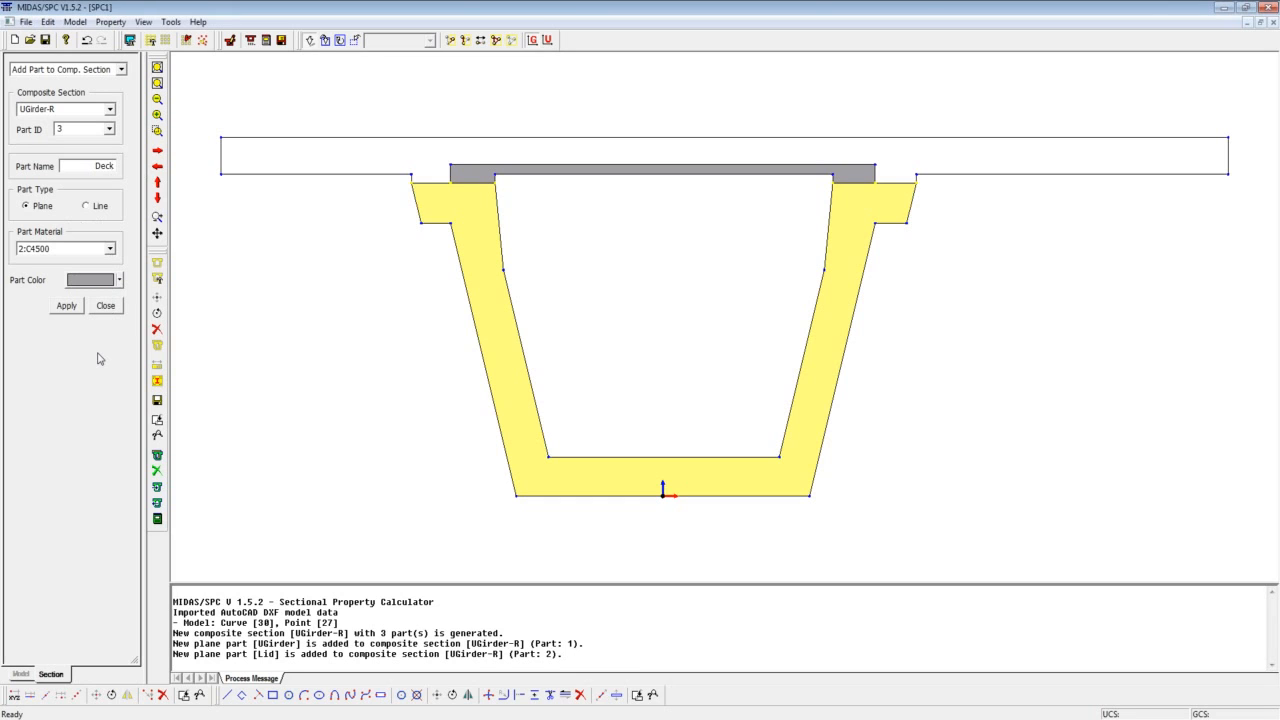
# Select the deck slab's outline curves, including the edges shared with the lid and girder flanges, and add them as the Deck part.
pyautogui.click(221, 164)
pyautogui.click(411, 179)
pyautogui.click(418, 197)
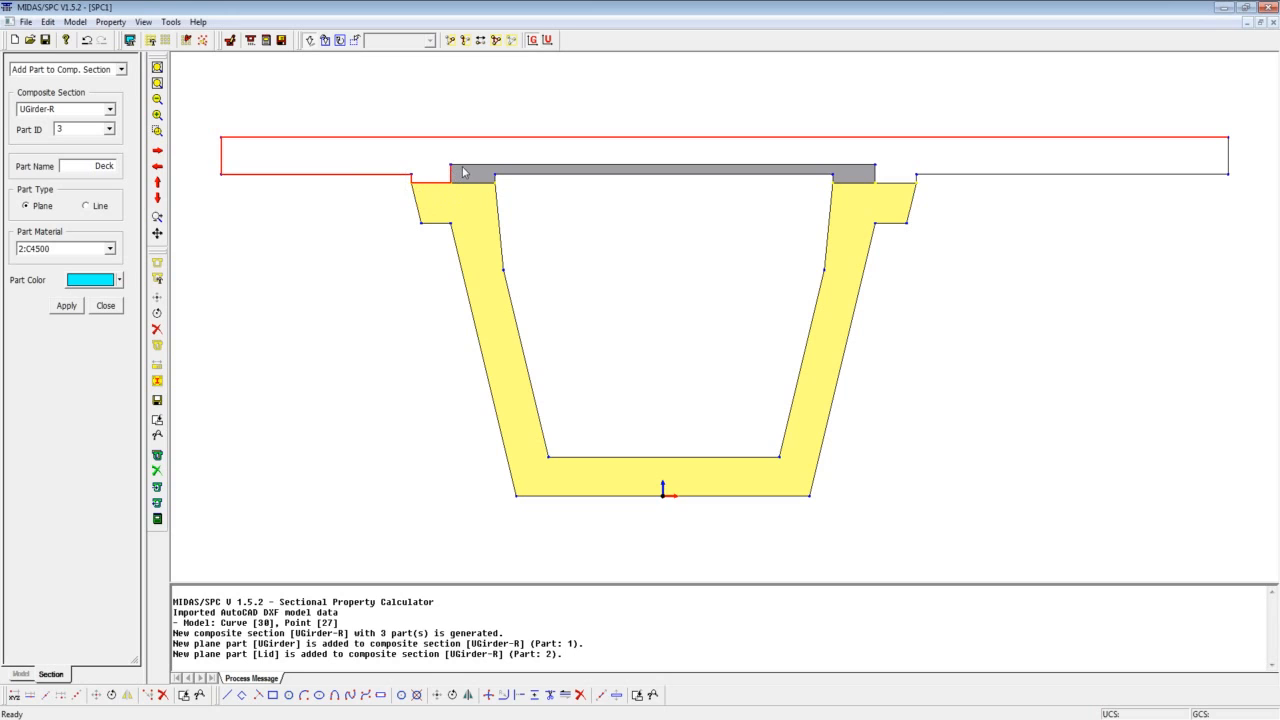
pyautogui.click(463, 167)
pyautogui.click(484, 180)
pyautogui.click(495, 179)
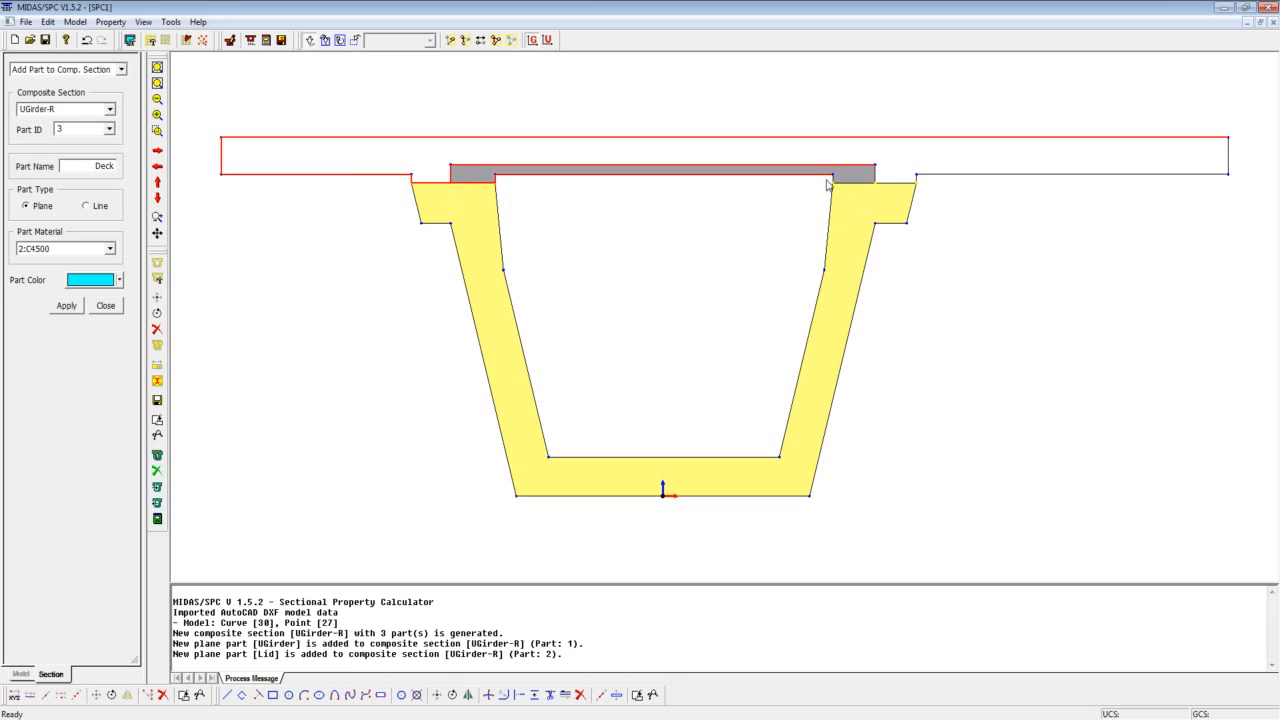
pyautogui.click(829, 213)
pyautogui.click(920, 188)
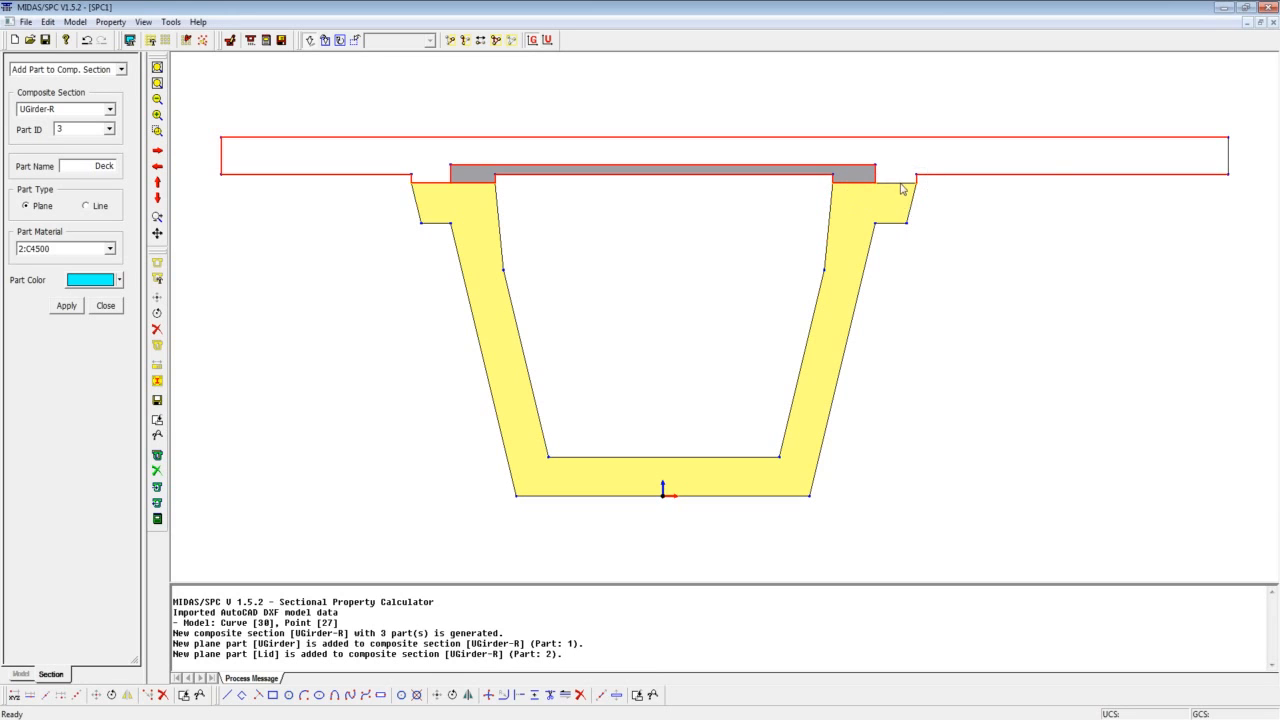
pyautogui.click(1229, 161)
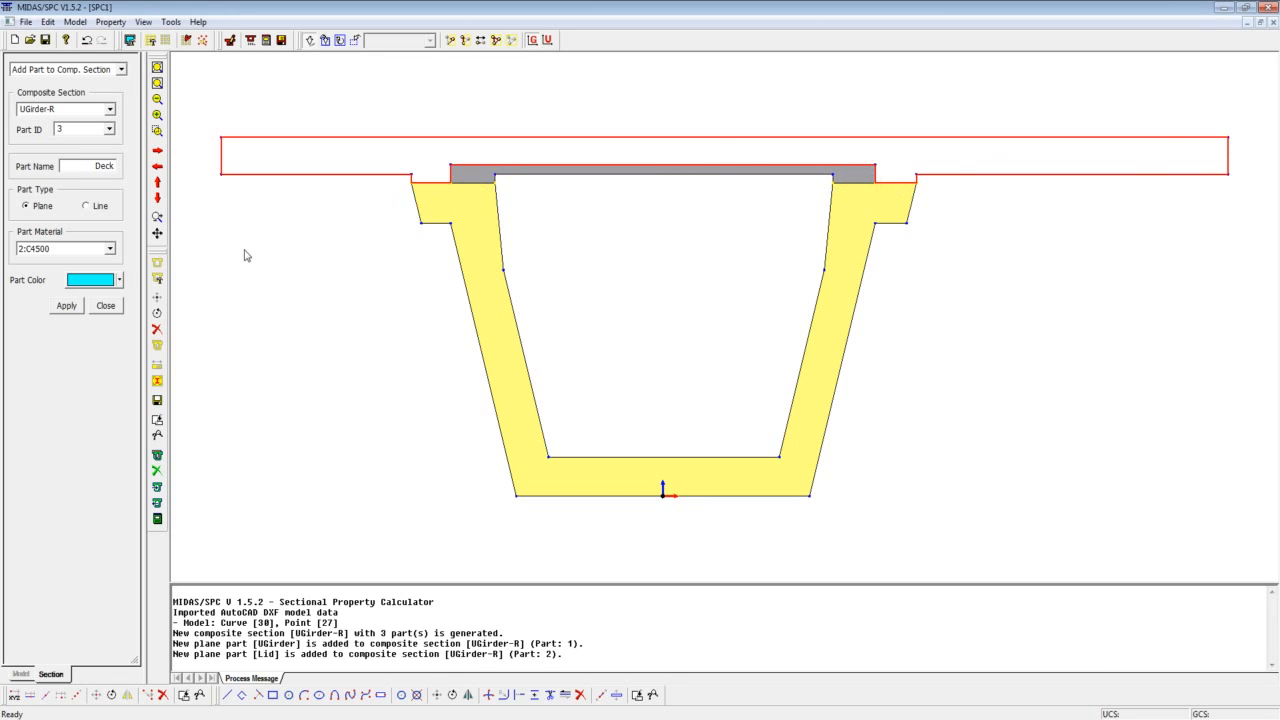
pyautogui.click(69, 310)
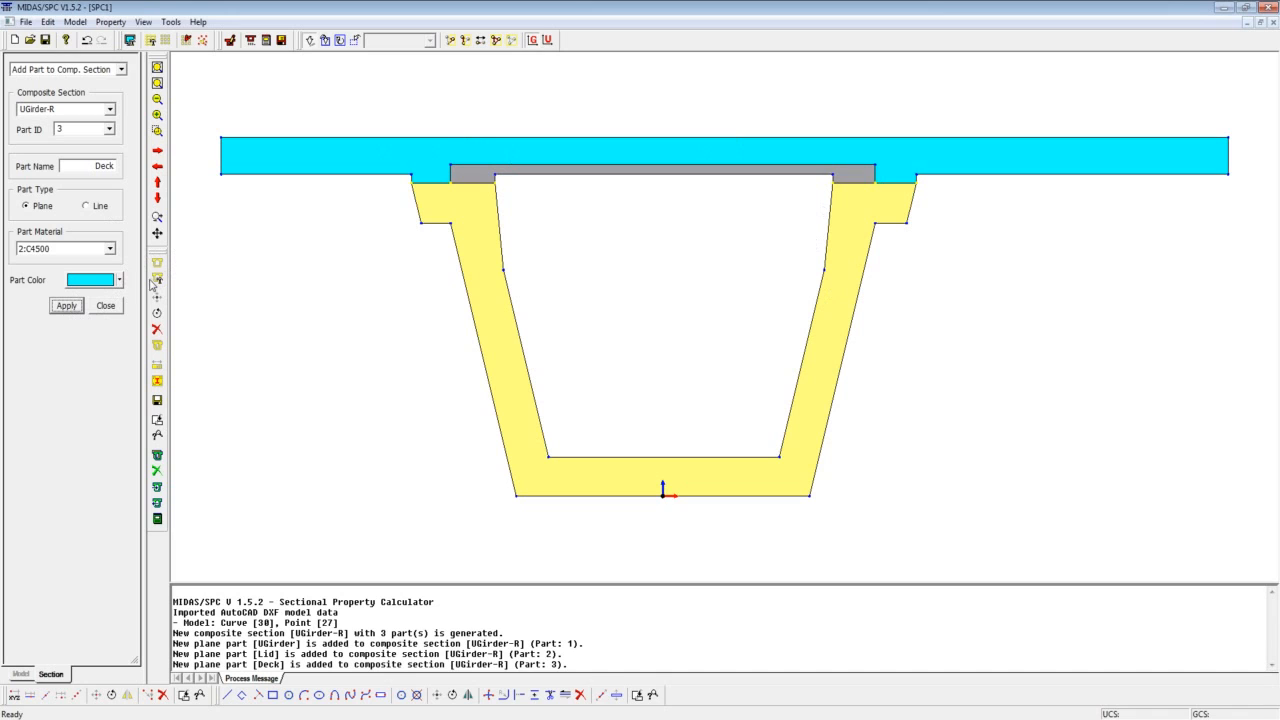
# Calculate the composite section properties of the whole UGirder-R section with a mesh size of 1.
pyautogui.click(110, 21)
pyautogui.click(120, 104)
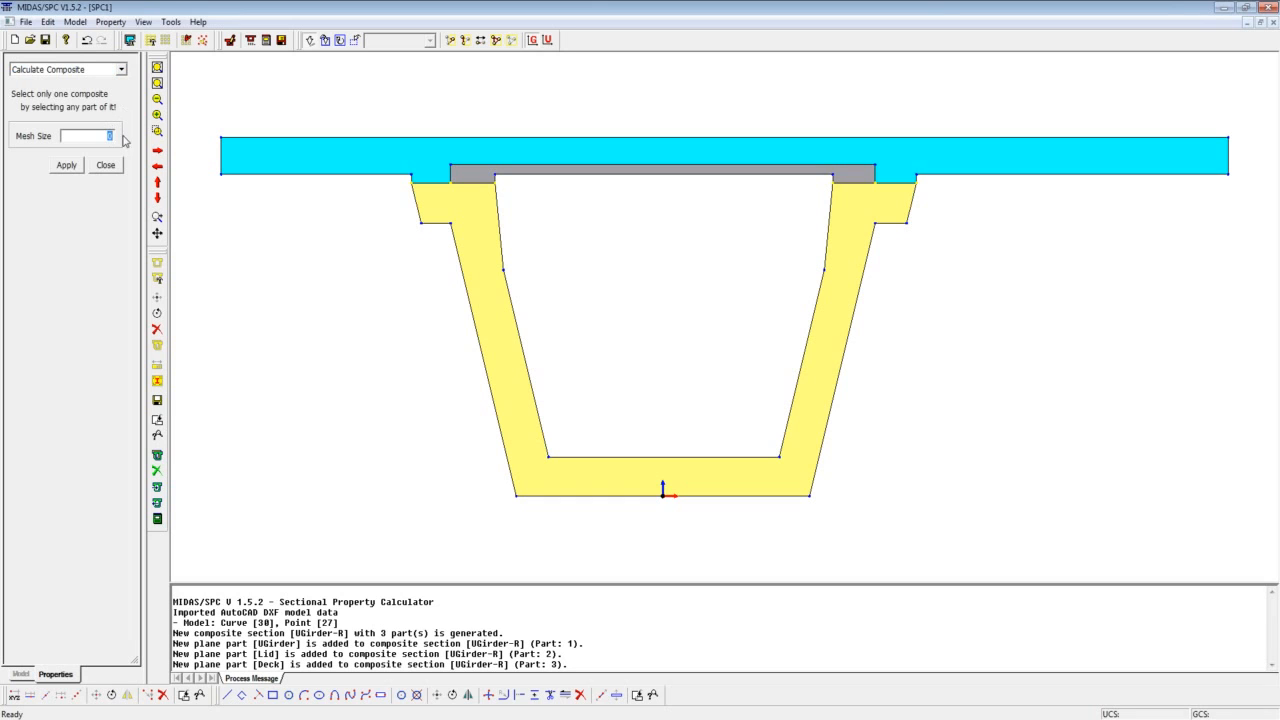
pyautogui.moveTo(184, 99); pyautogui.dragTo(1251, 526)
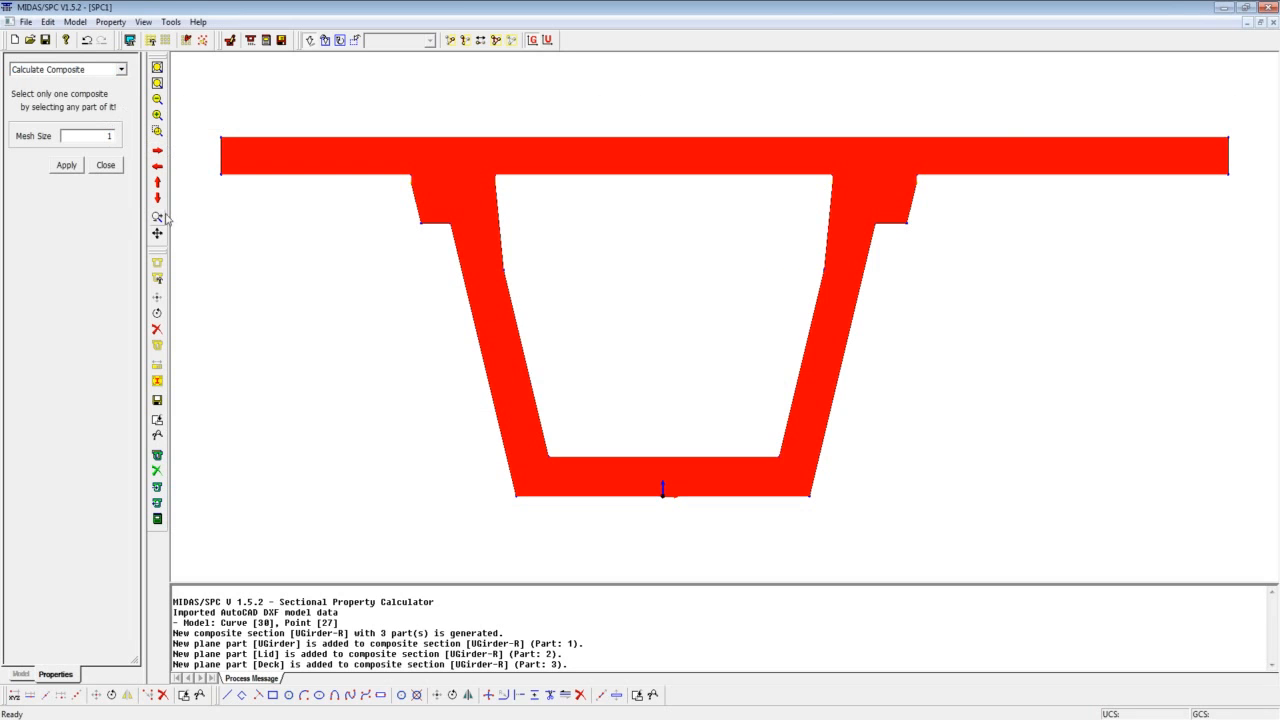
pyautogui.click(73, 165)
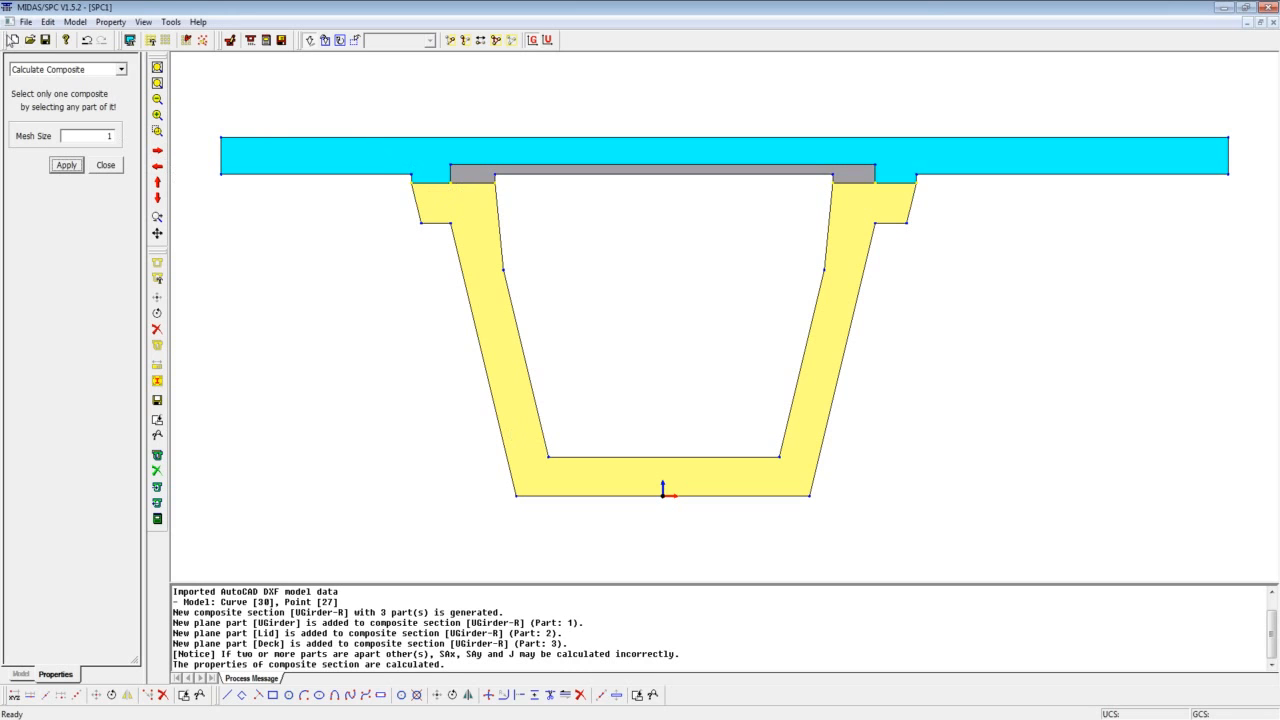
# Review the composite property table for UGirder, Lid, Deck, UGirder + Lid and UGirder + Lid + Deck, and close it.
pyautogui.click(109, 23)
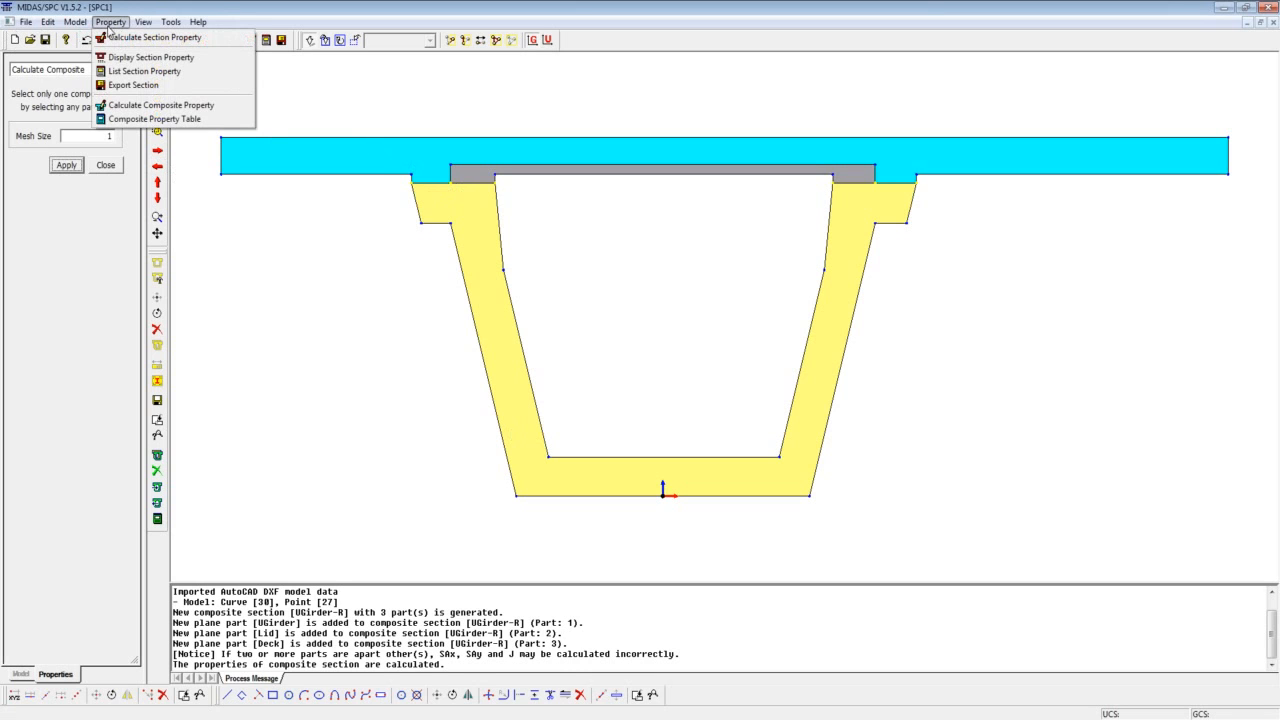
pyautogui.click(362, 614)
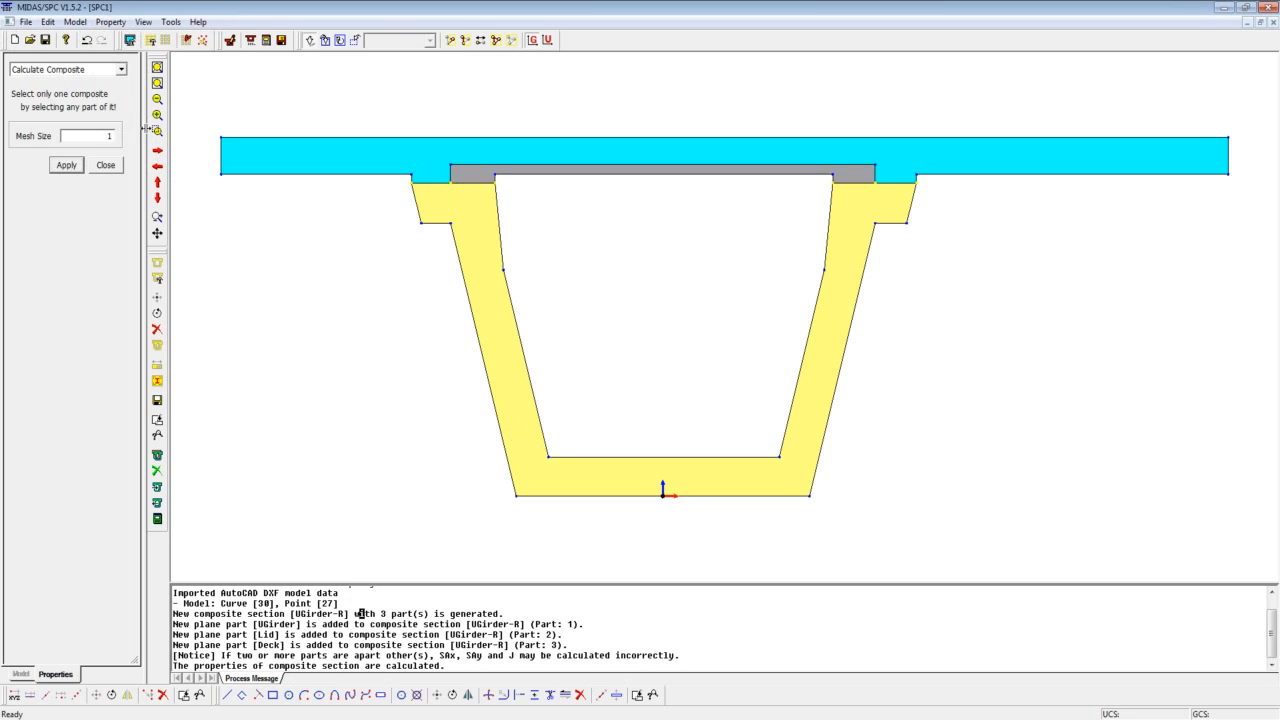
pyautogui.click(109, 23)
pyautogui.click(117, 120)
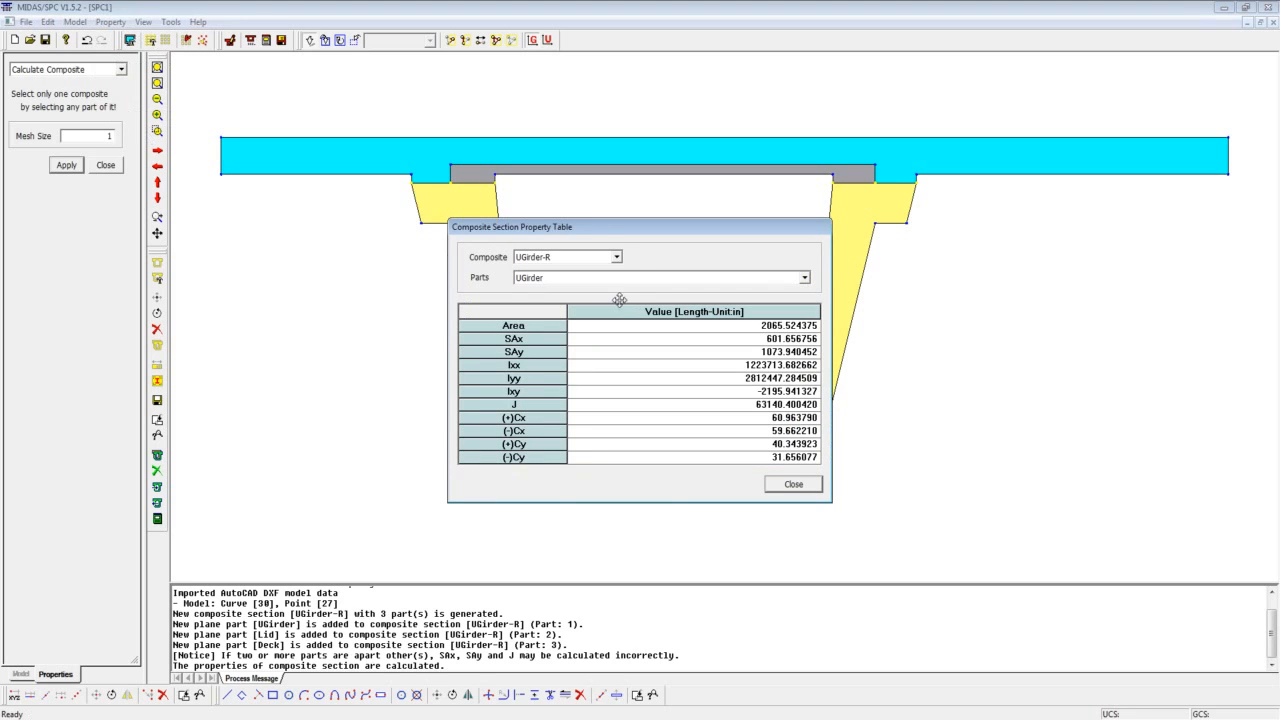
pyautogui.click(804, 280)
pyautogui.click(790, 304)
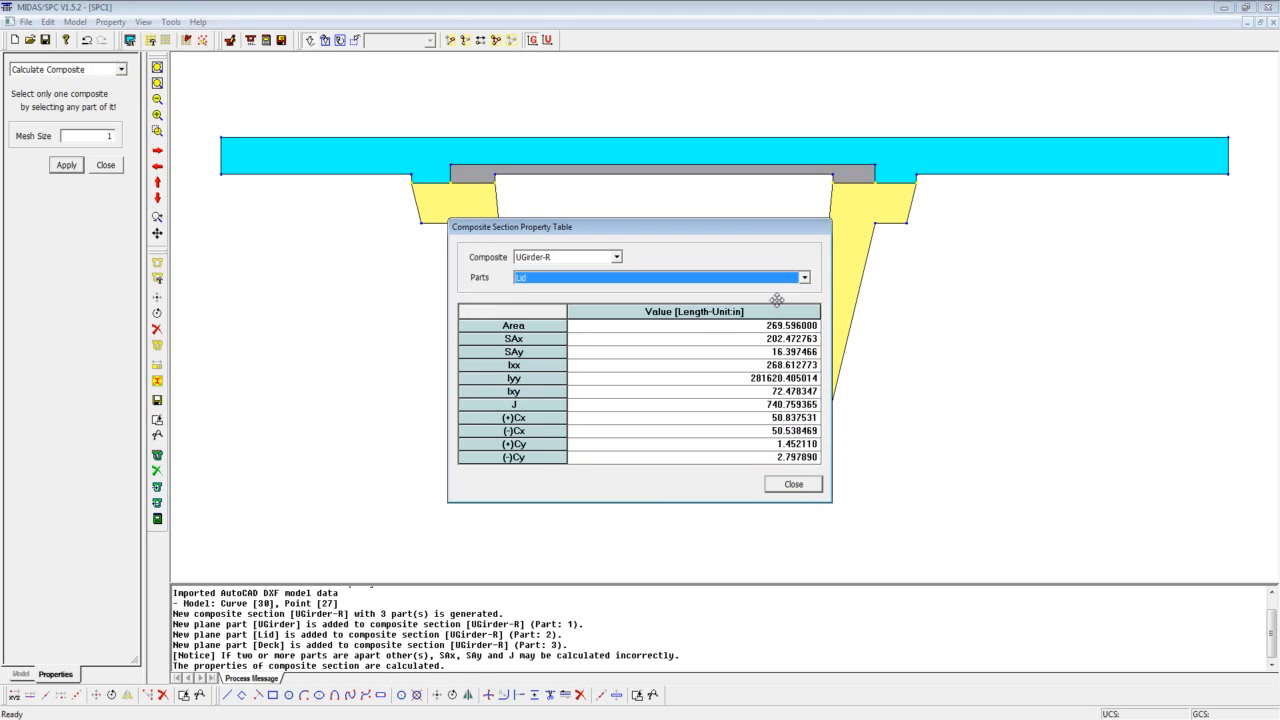
pyautogui.click(804, 277)
pyautogui.click(790, 298)
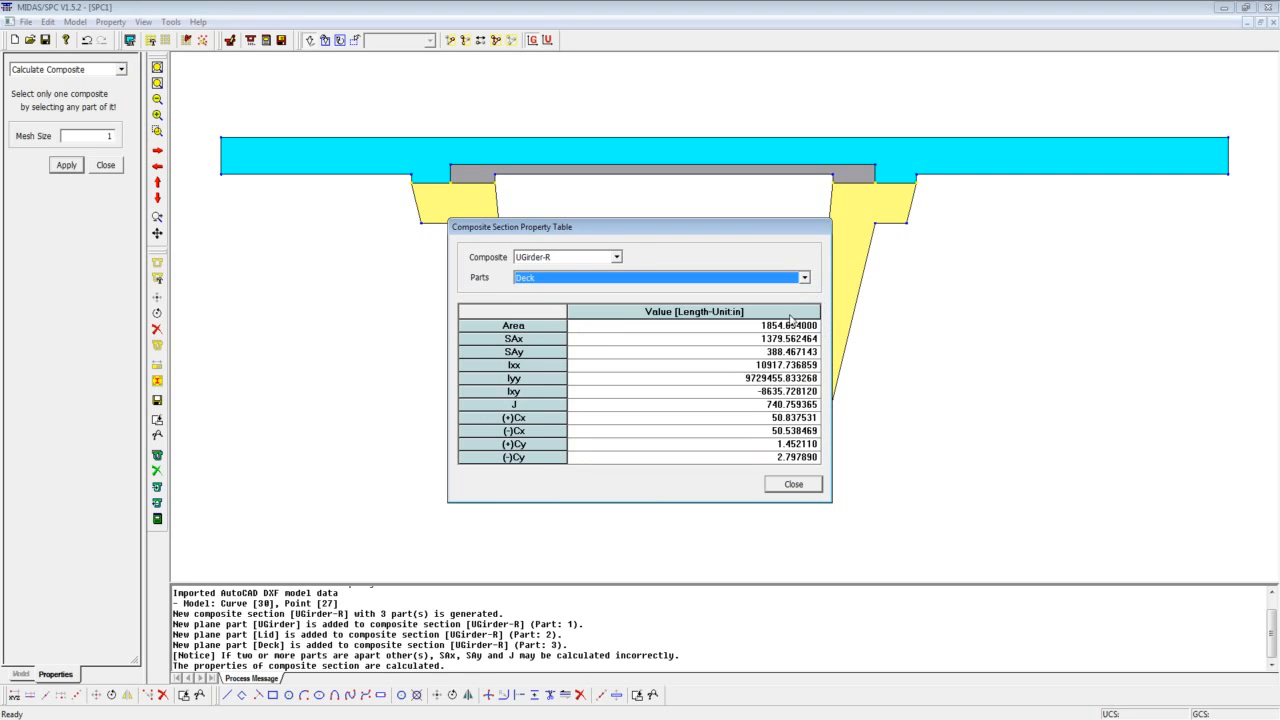
pyautogui.click(805, 278)
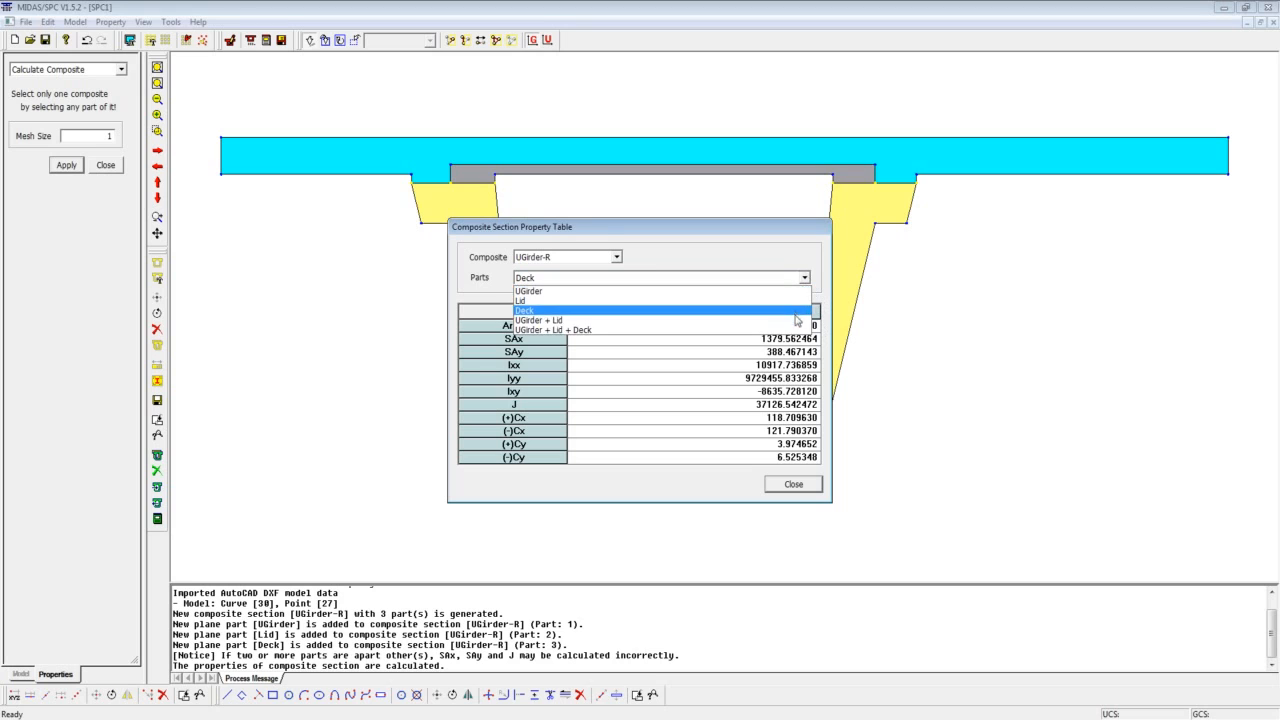
pyautogui.click(795, 320)
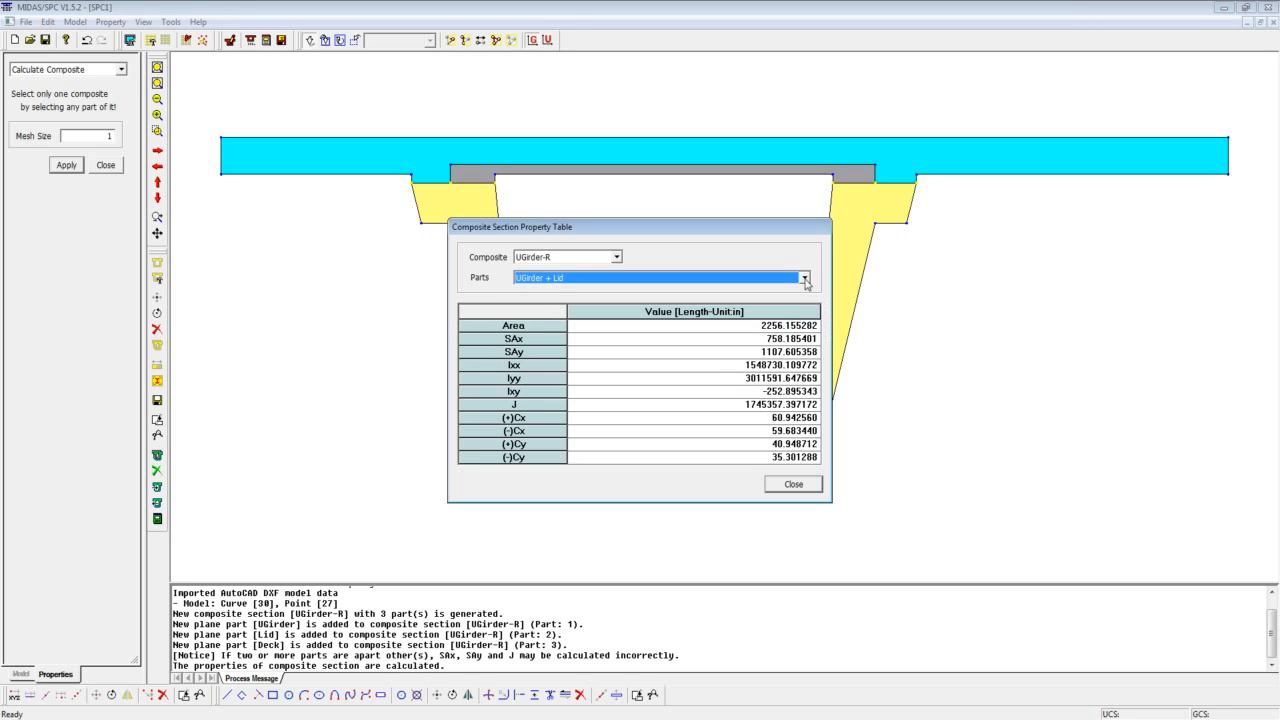
pyautogui.click(805, 279)
pyautogui.click(792, 331)
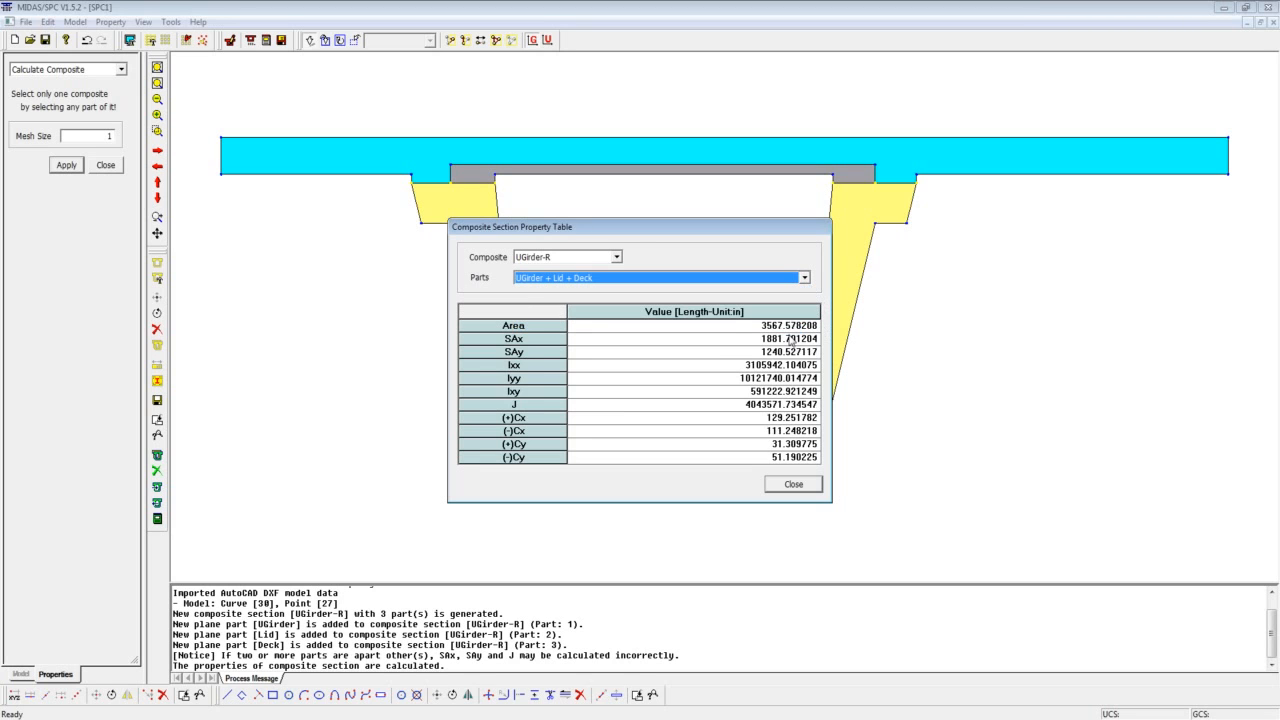
pyautogui.click(799, 486)
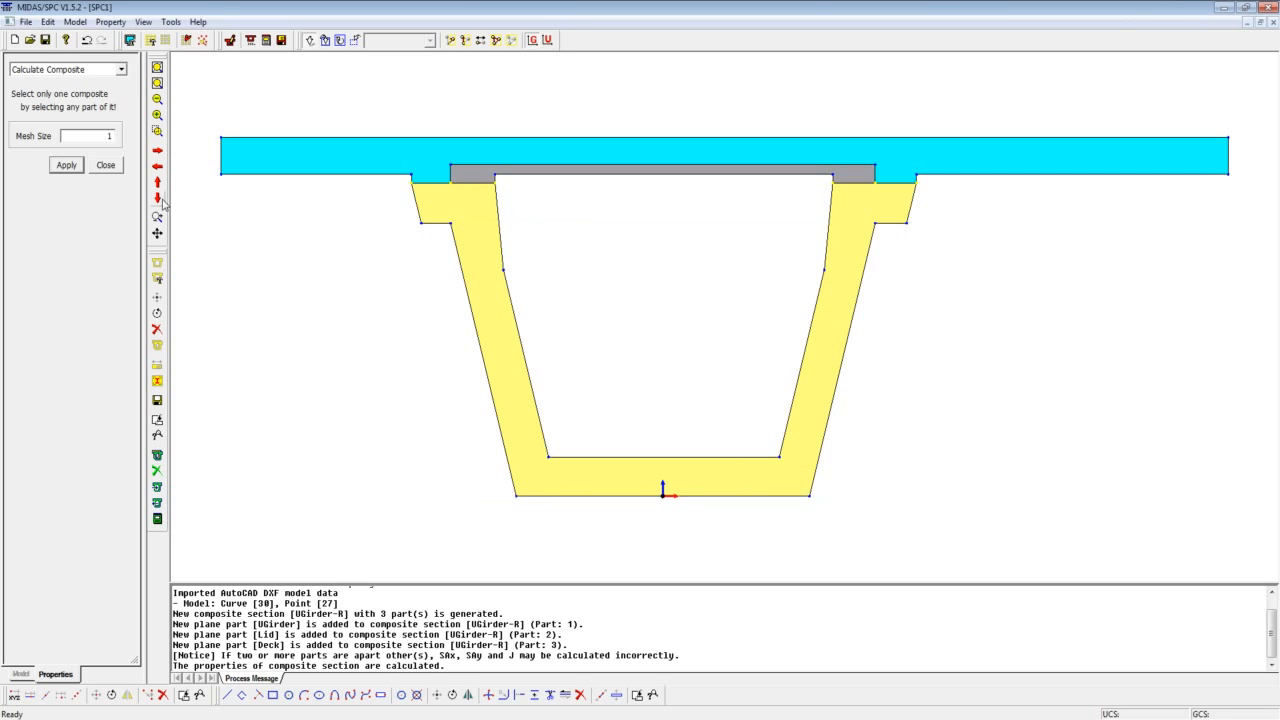
# Export the whole composite section to a MIDAS section file named UGirder-R1.sec.
pyautogui.click(110, 21)
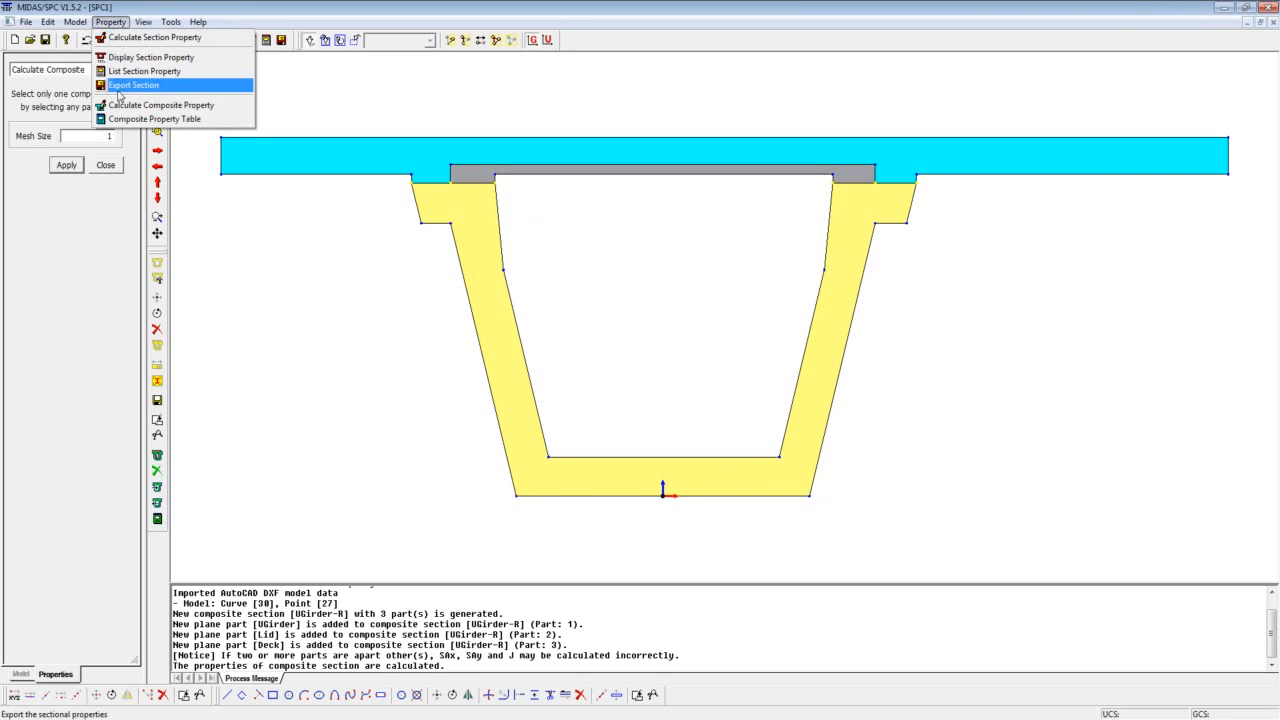
pyautogui.moveTo(75, 21)
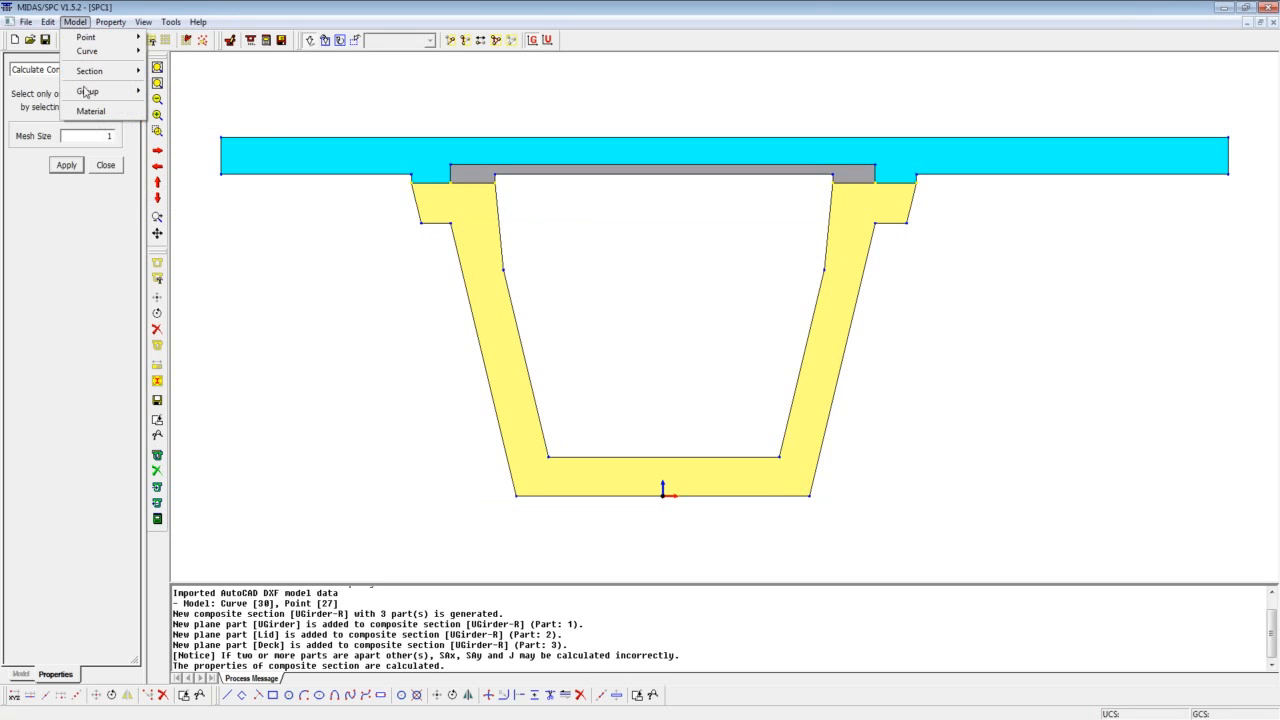
pyautogui.moveTo(84, 91)
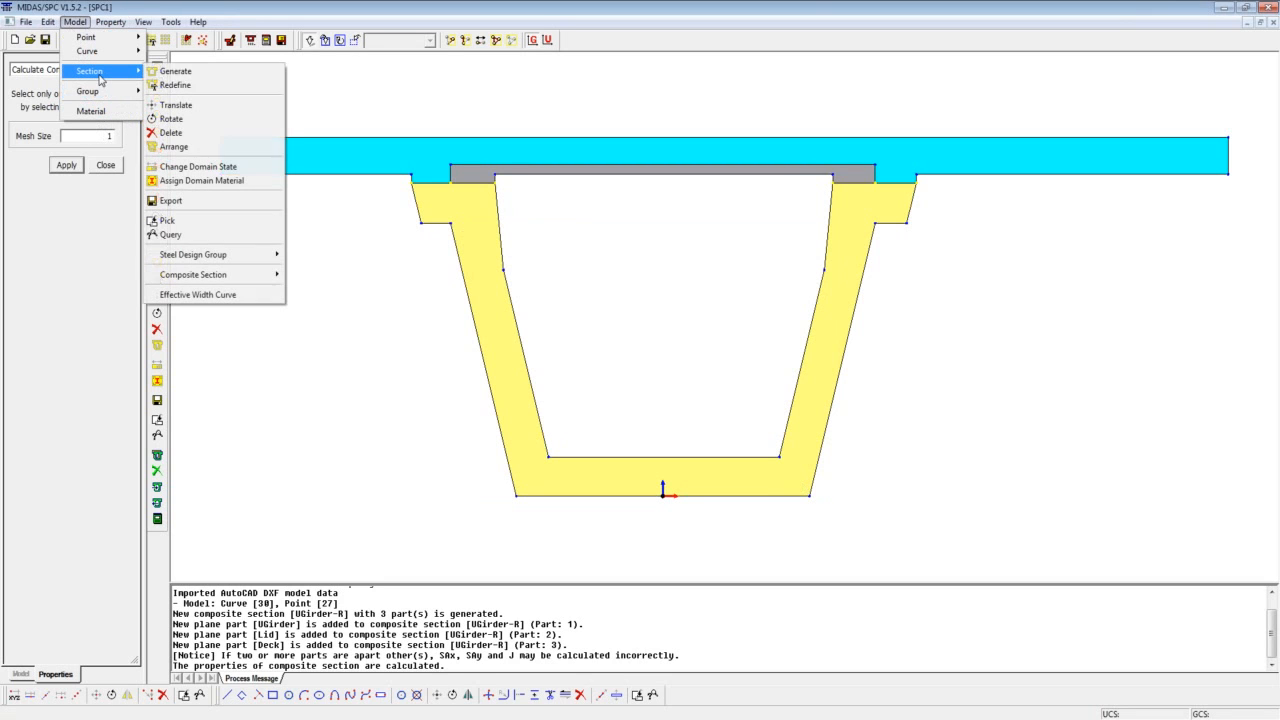
pyautogui.moveTo(205, 278)
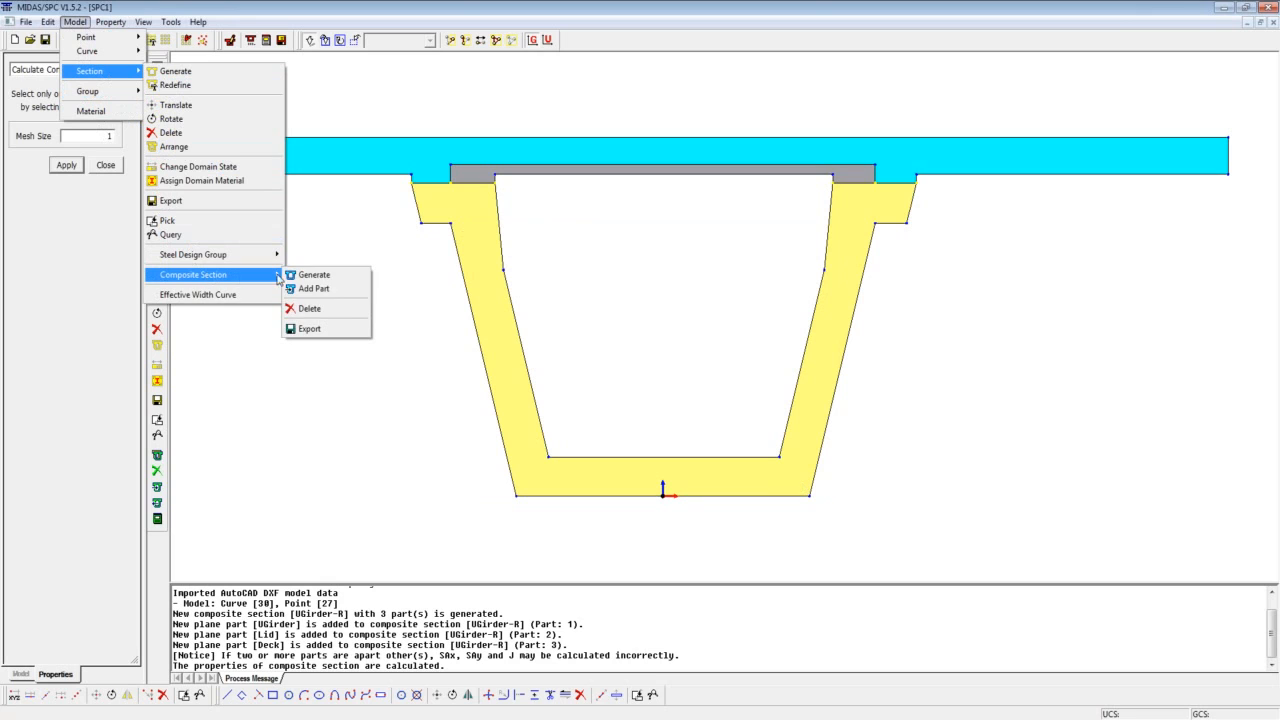
pyautogui.click(310, 328)
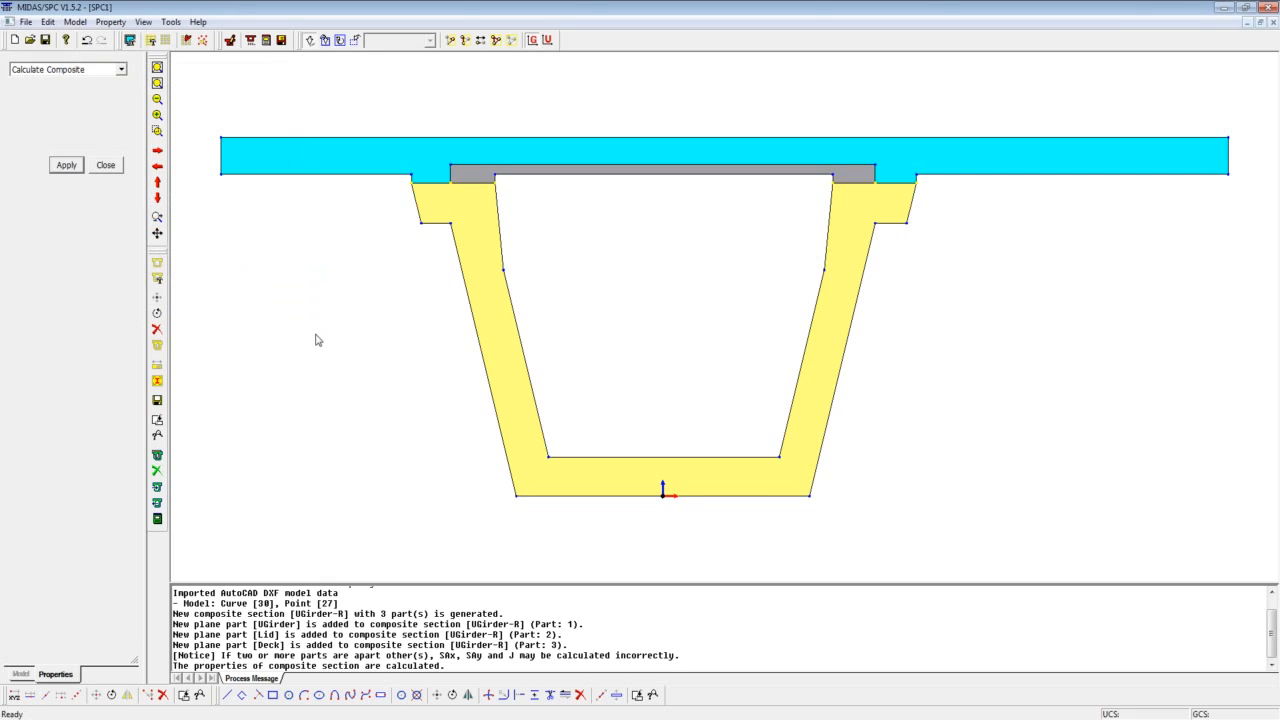
pyautogui.click(111, 161)
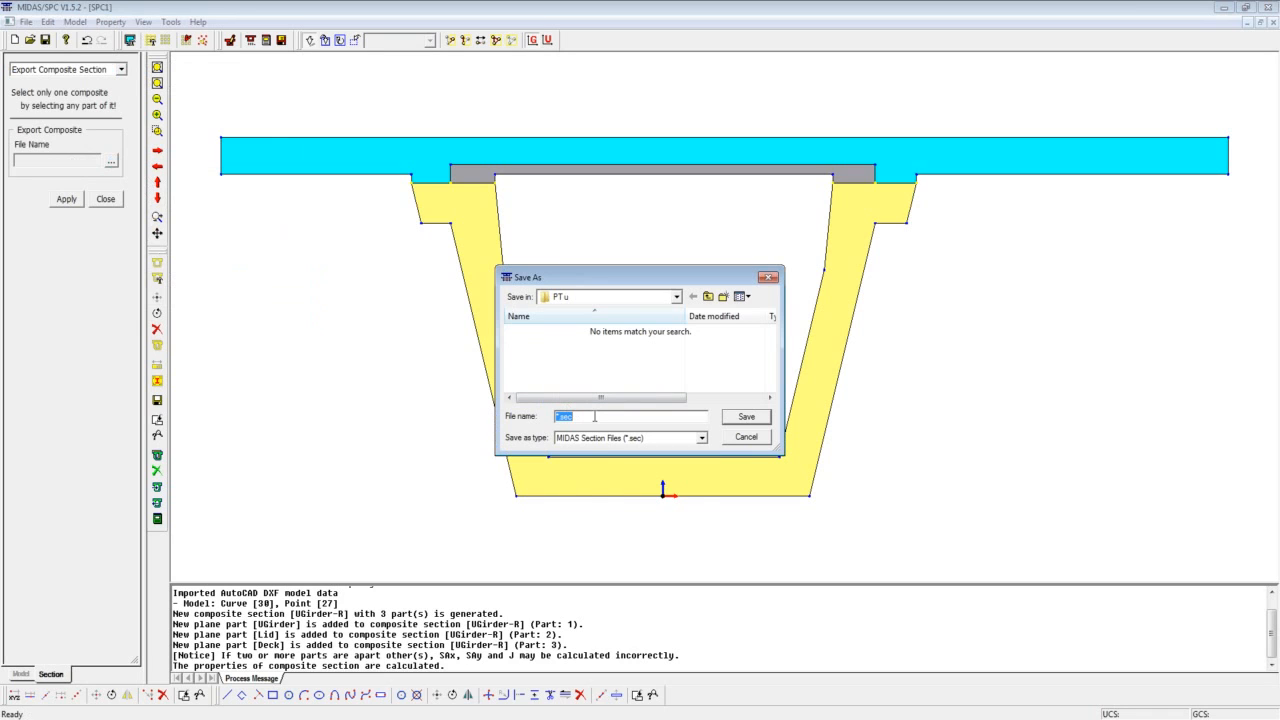
pyautogui.write('UGirder-R1')
pyautogui.click(741, 420)
pyautogui.click(745, 418)
pyautogui.moveTo(197, 101); pyautogui.dragTo(1234, 567)
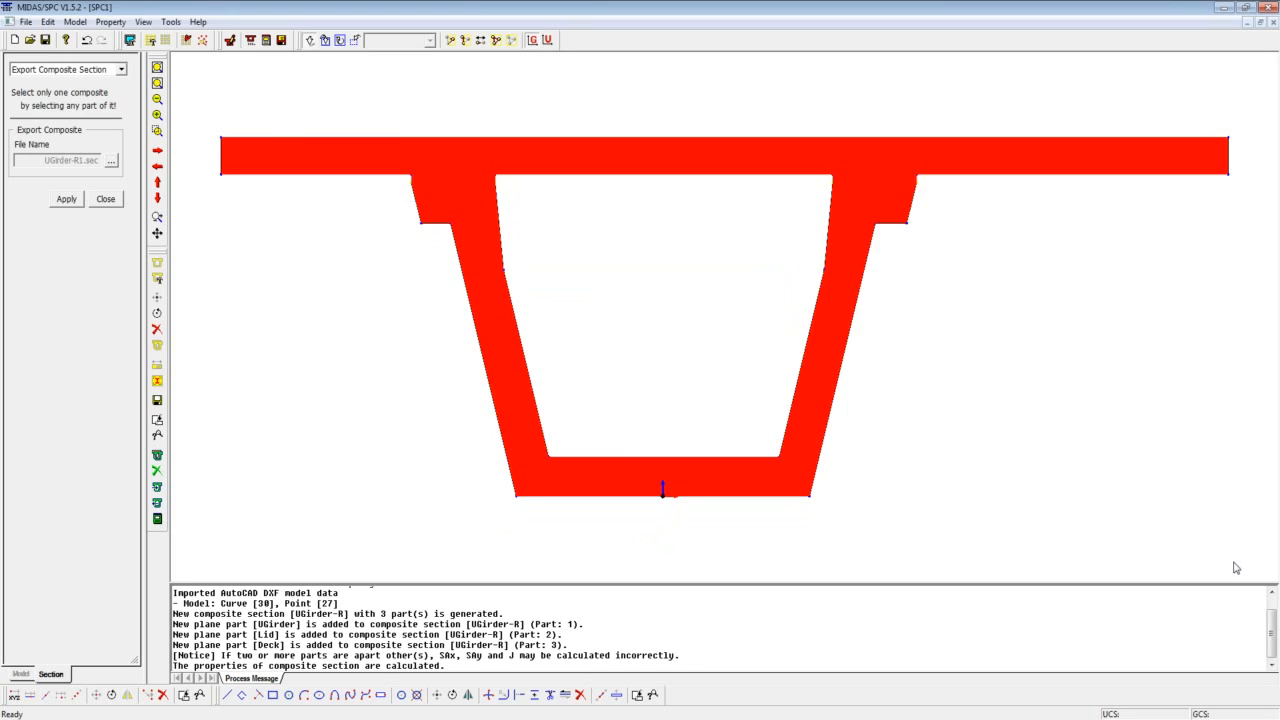
pyautogui.click(66, 199)
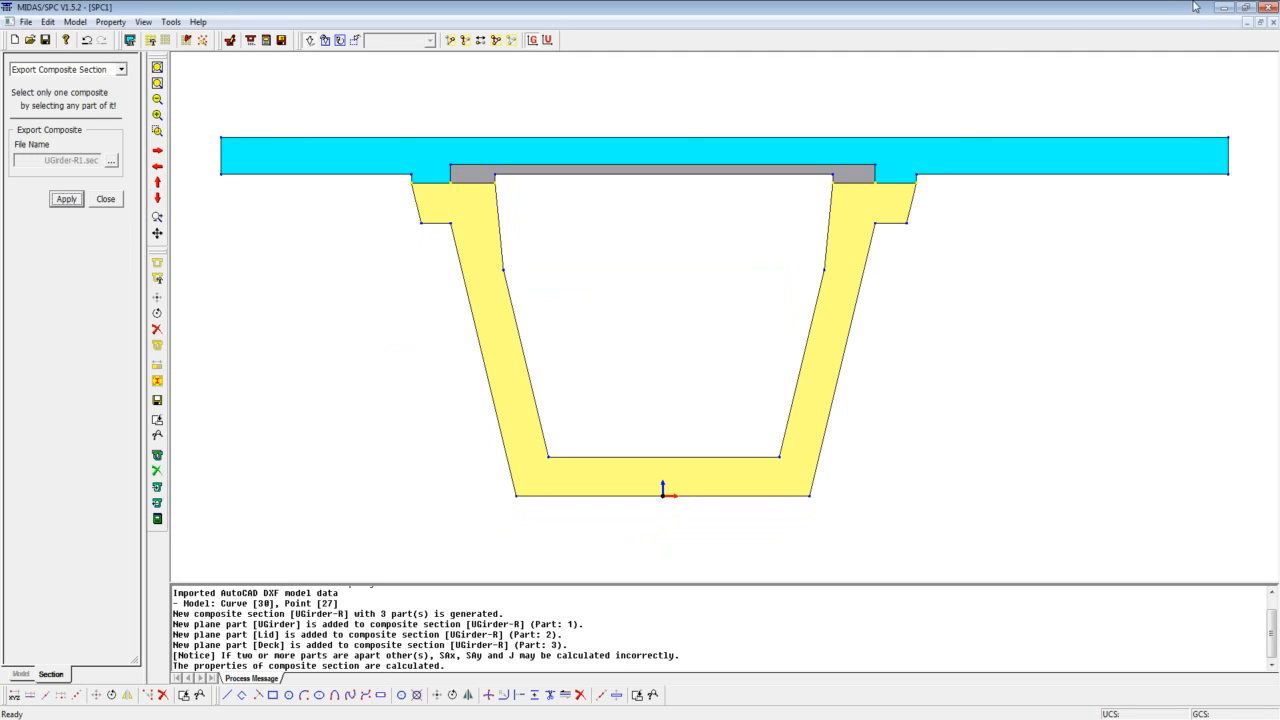
# Switch to the Civil bridge model and start a new composite section of type Composite-General.
pyautogui.click(1225, 7)
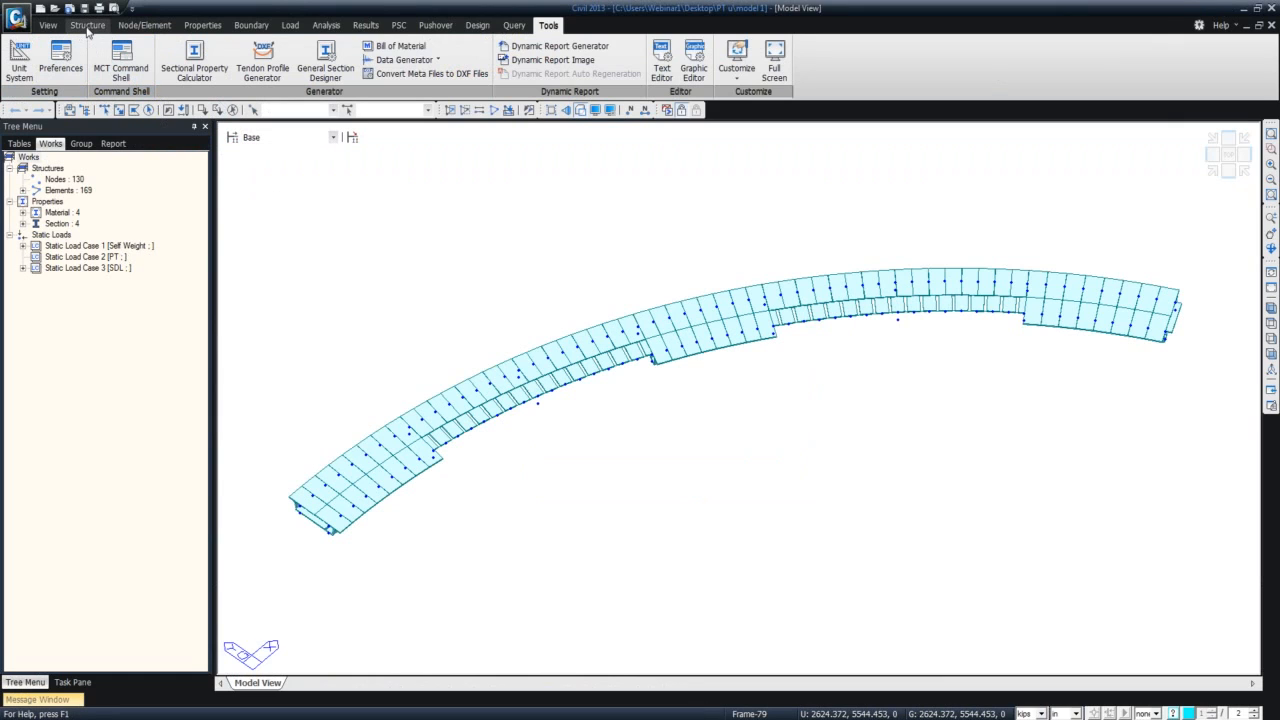
pyautogui.click(203, 25)
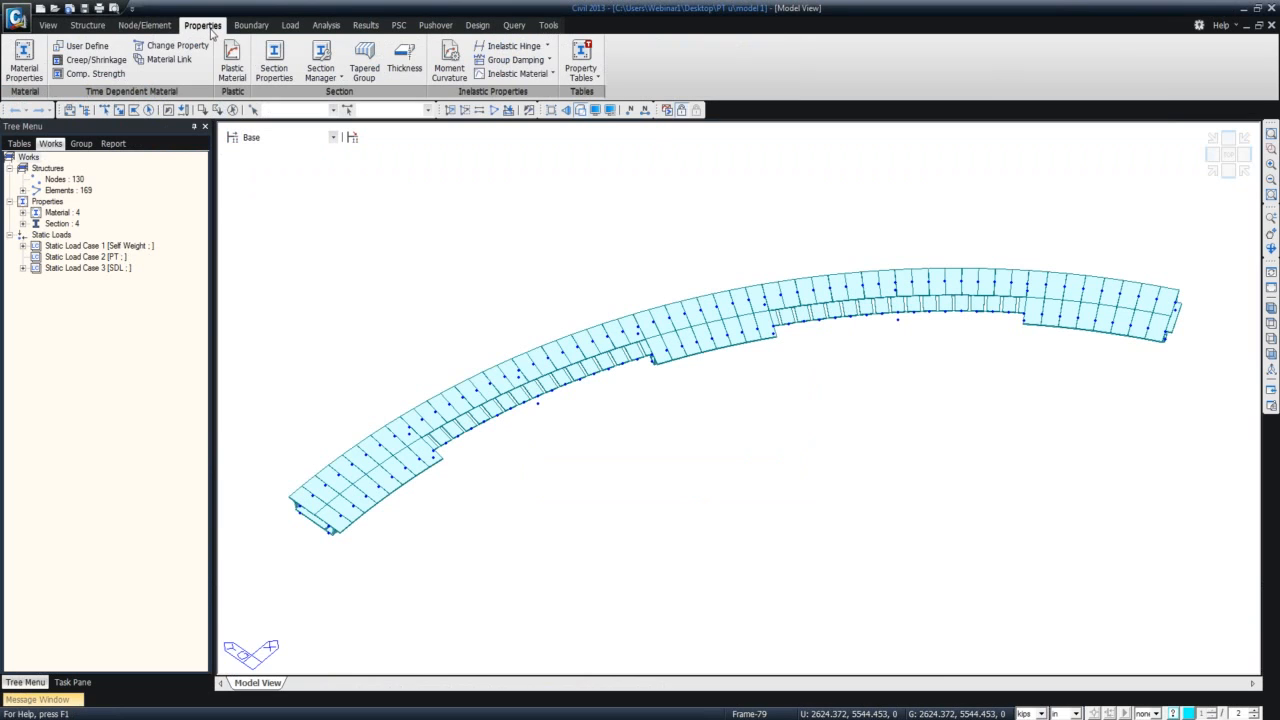
pyautogui.click(274, 60)
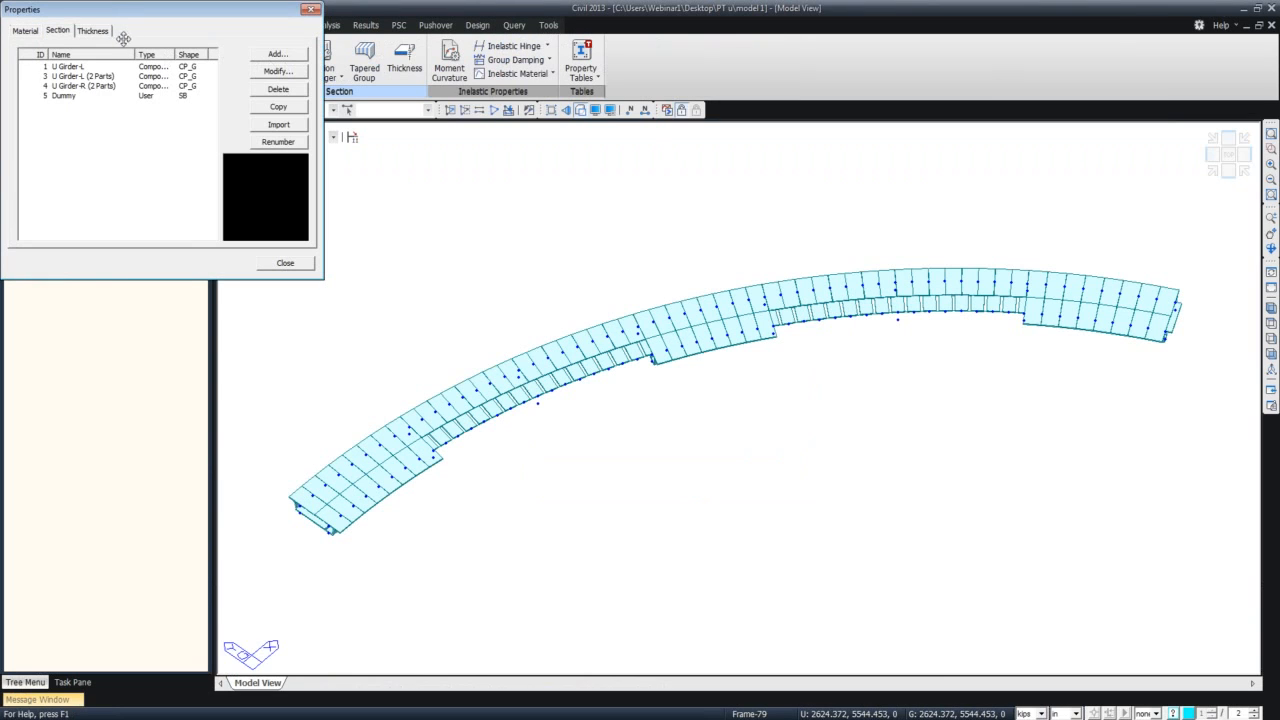
pyautogui.click(277, 54)
pyautogui.moveTo(203, 255); pyautogui.dragTo(544, 25)
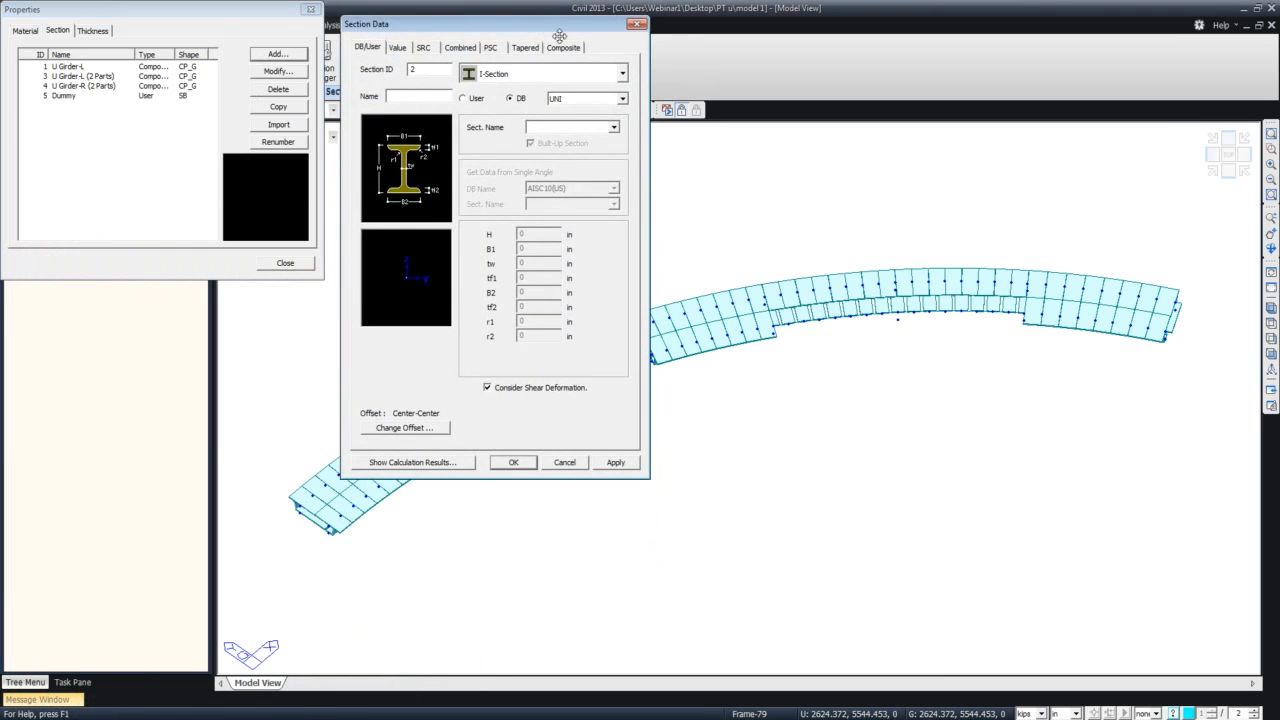
pyautogui.click(549, 52)
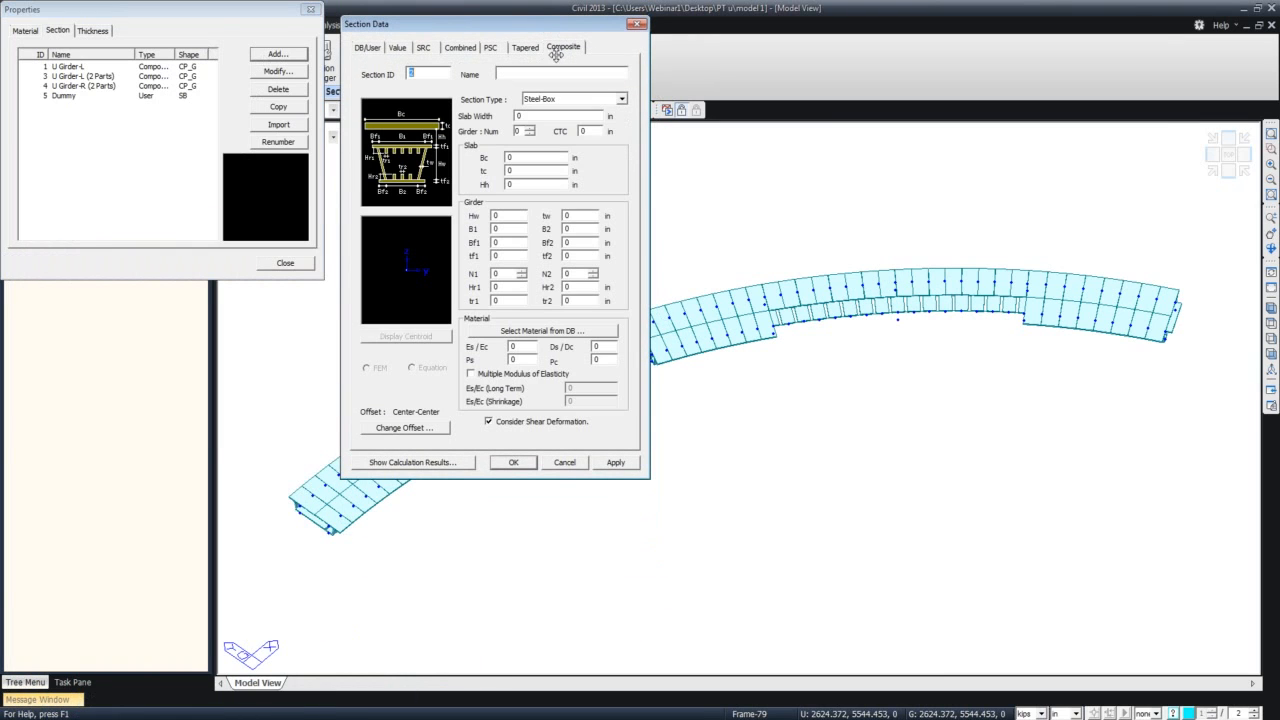
pyautogui.click(620, 100)
pyautogui.click(604, 159)
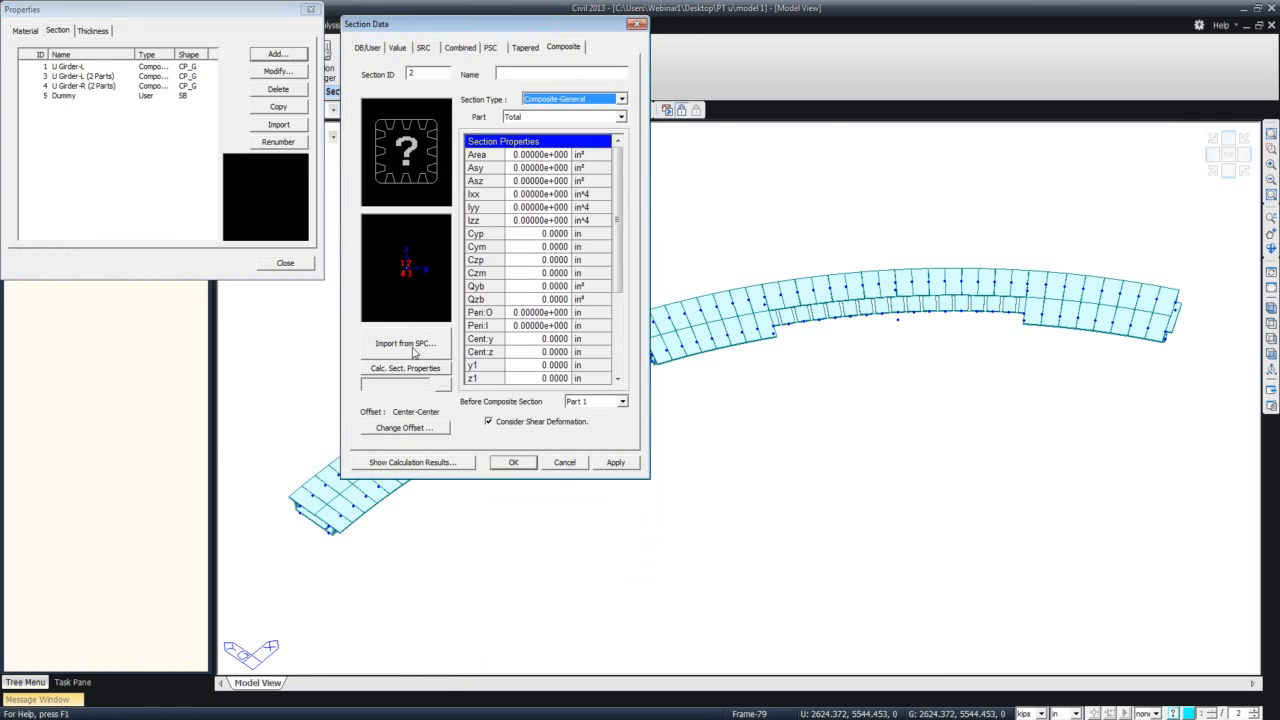
# Import the section data from UGirder-R1.sec, keeping Part 1 as the section before composite action.
pyautogui.click(407, 344)
pyautogui.click(429, 214)
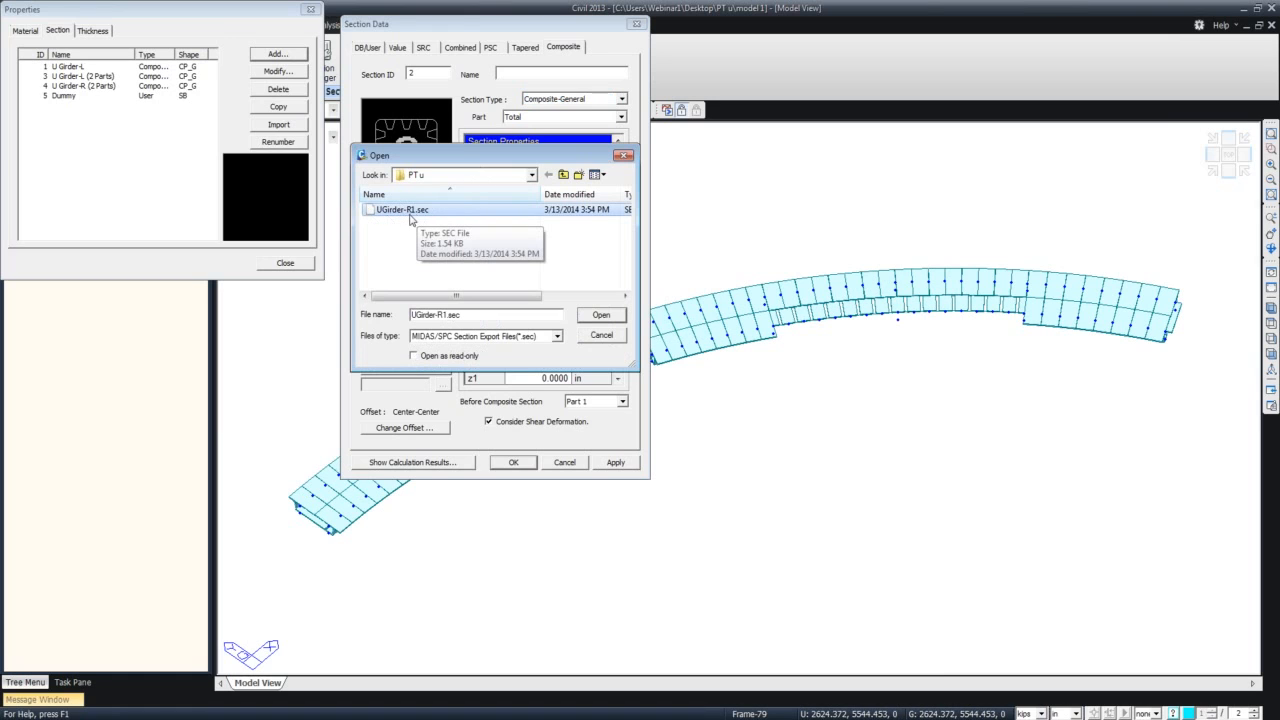
pyautogui.click(601, 315)
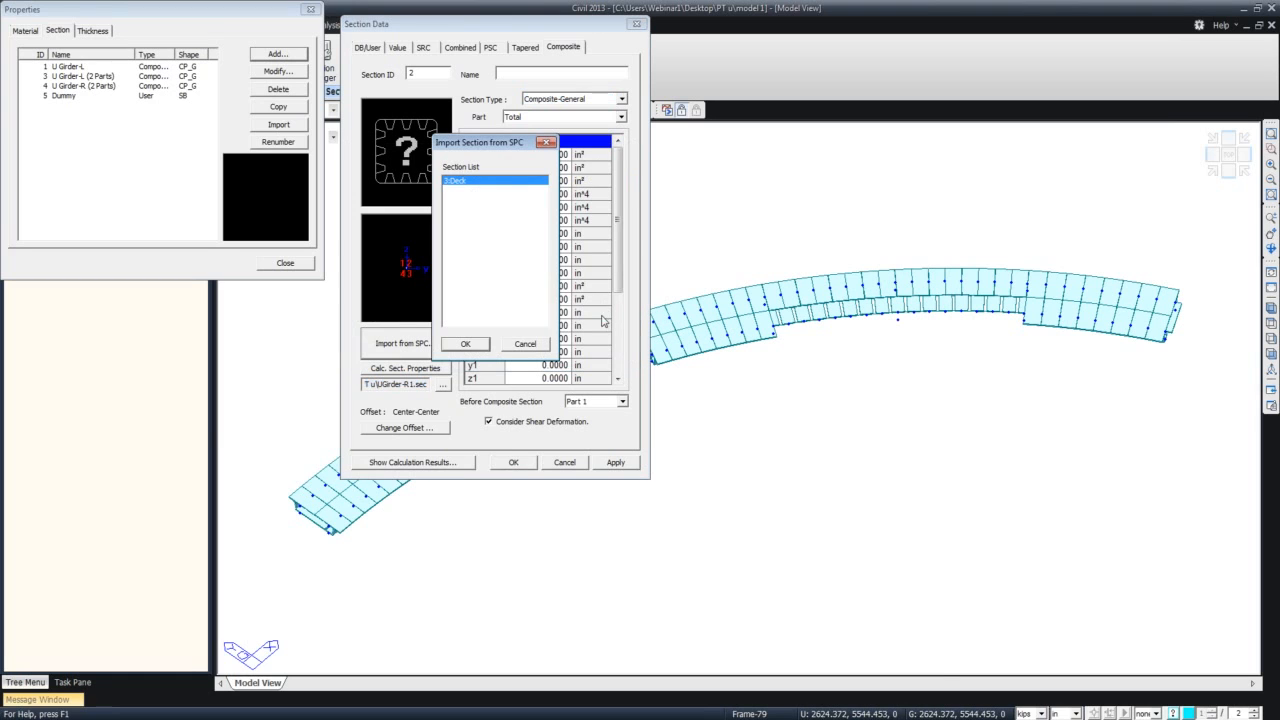
pyautogui.click(476, 344)
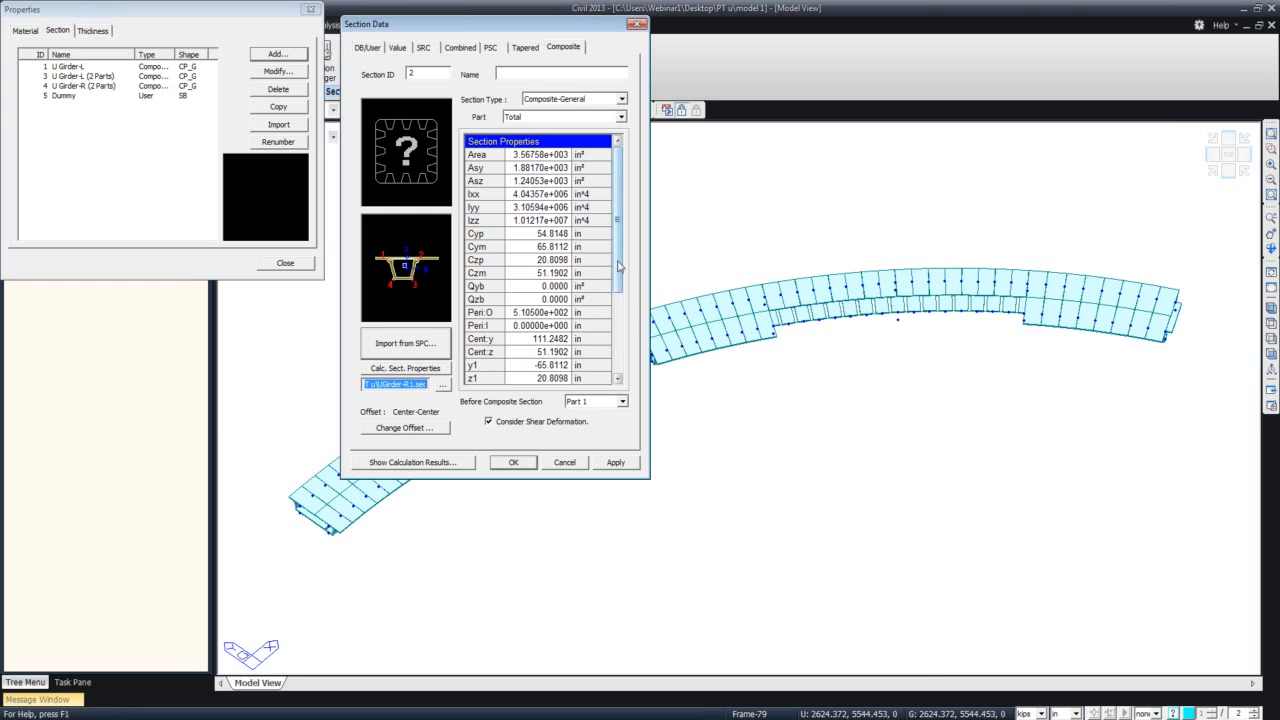
pyautogui.moveTo(622, 270); pyautogui.dragTo(618, 317)
pyautogui.click(622, 401)
pyautogui.click(623, 403)
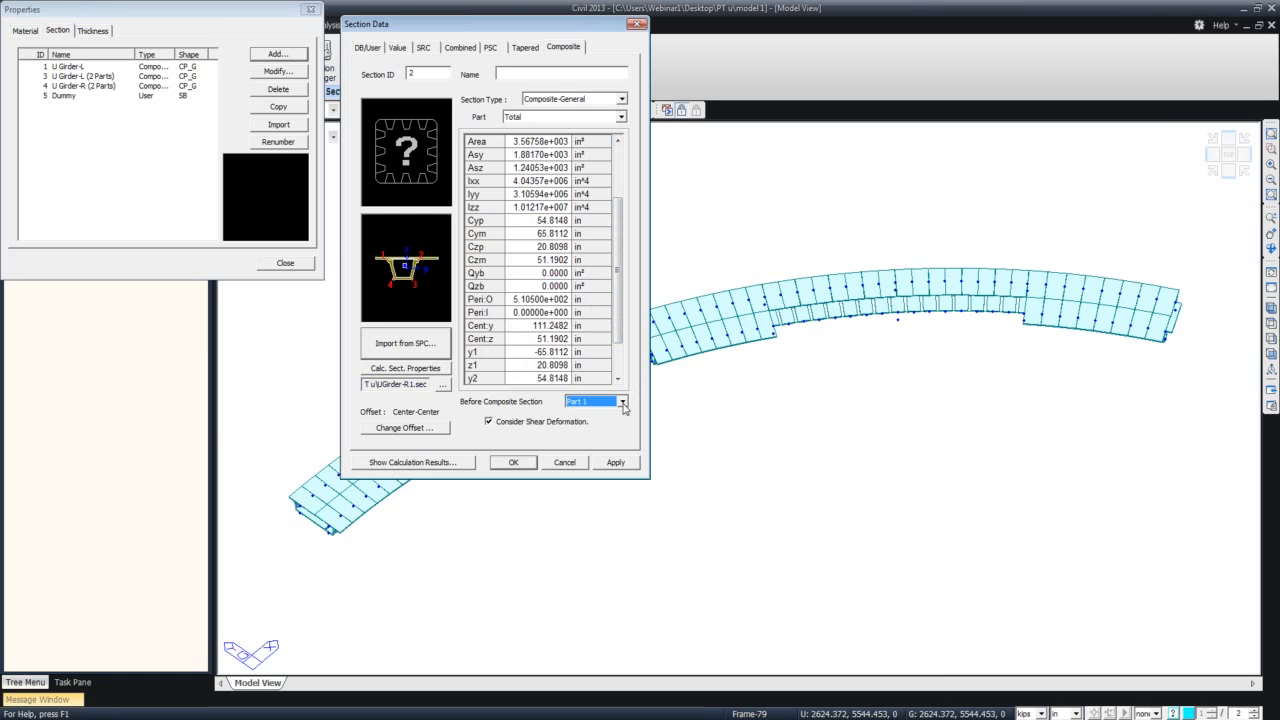
# Offset the section to Right-Bottom with user offsets of 135 in horizontal and 72 in vertical, referenced to the extreme fibers.
pyautogui.click(444, 429)
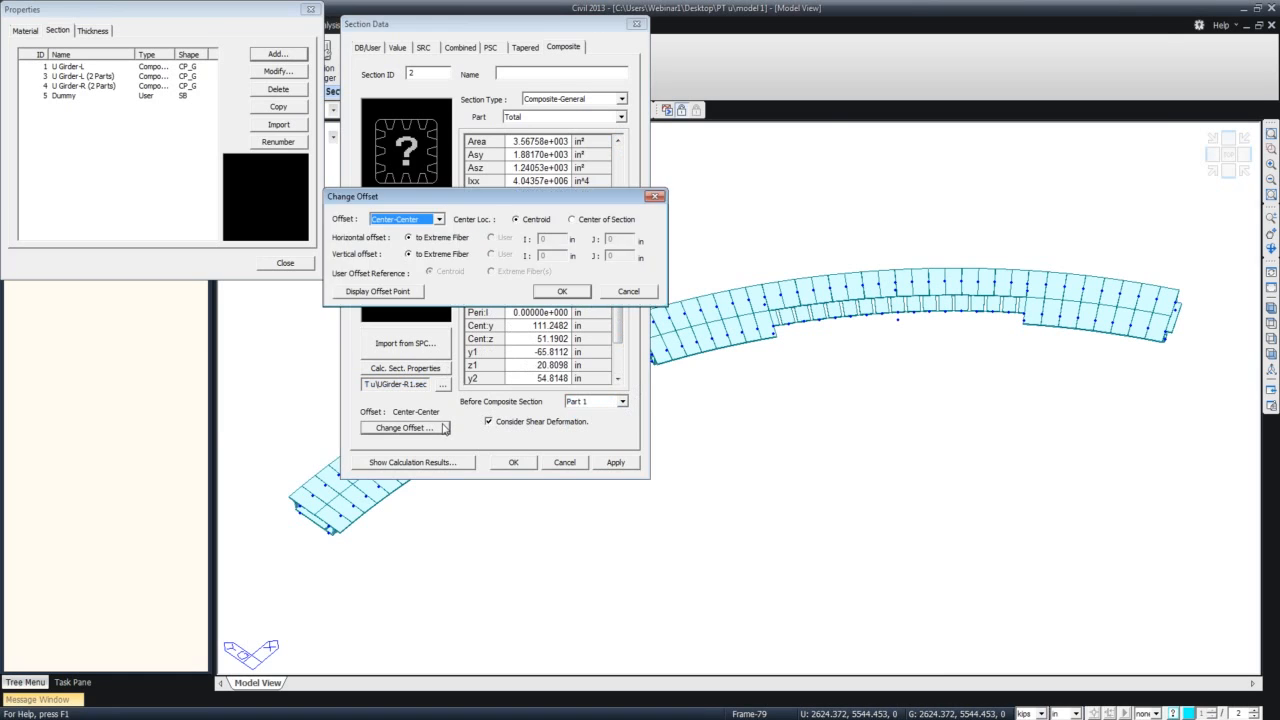
pyautogui.moveTo(499, 194); pyautogui.dragTo(677, 182)
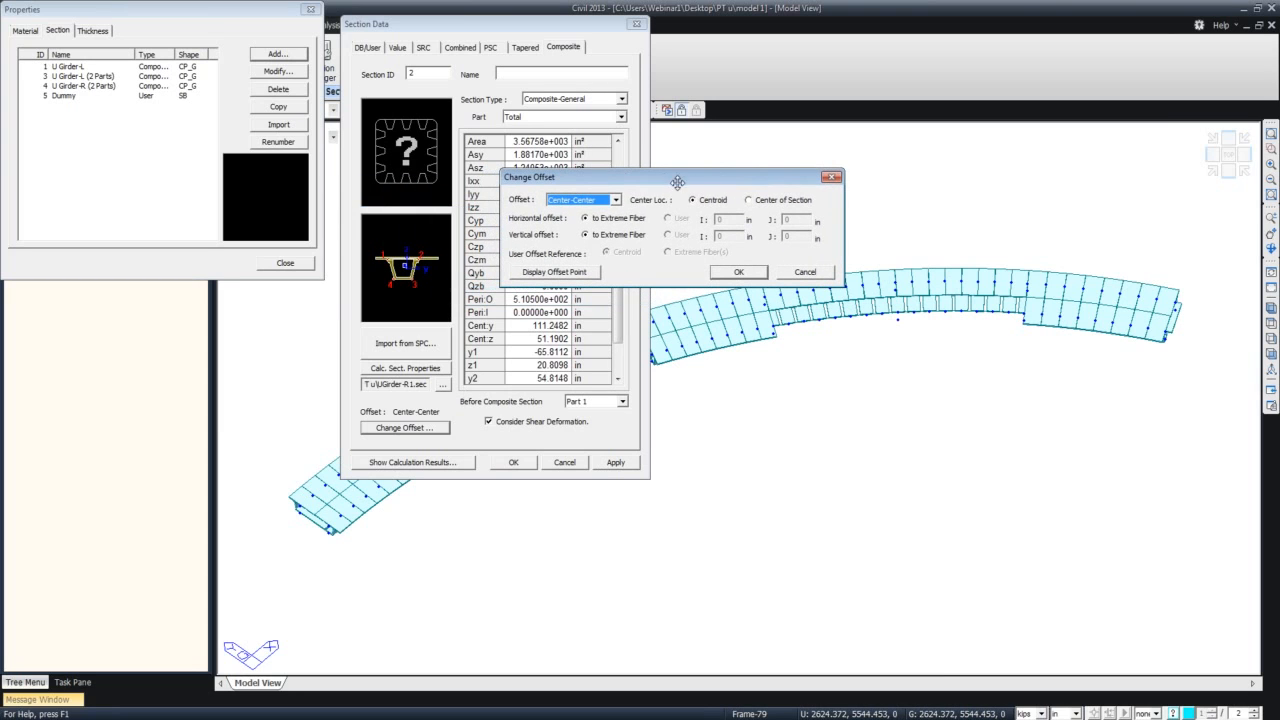
pyautogui.click(615, 200)
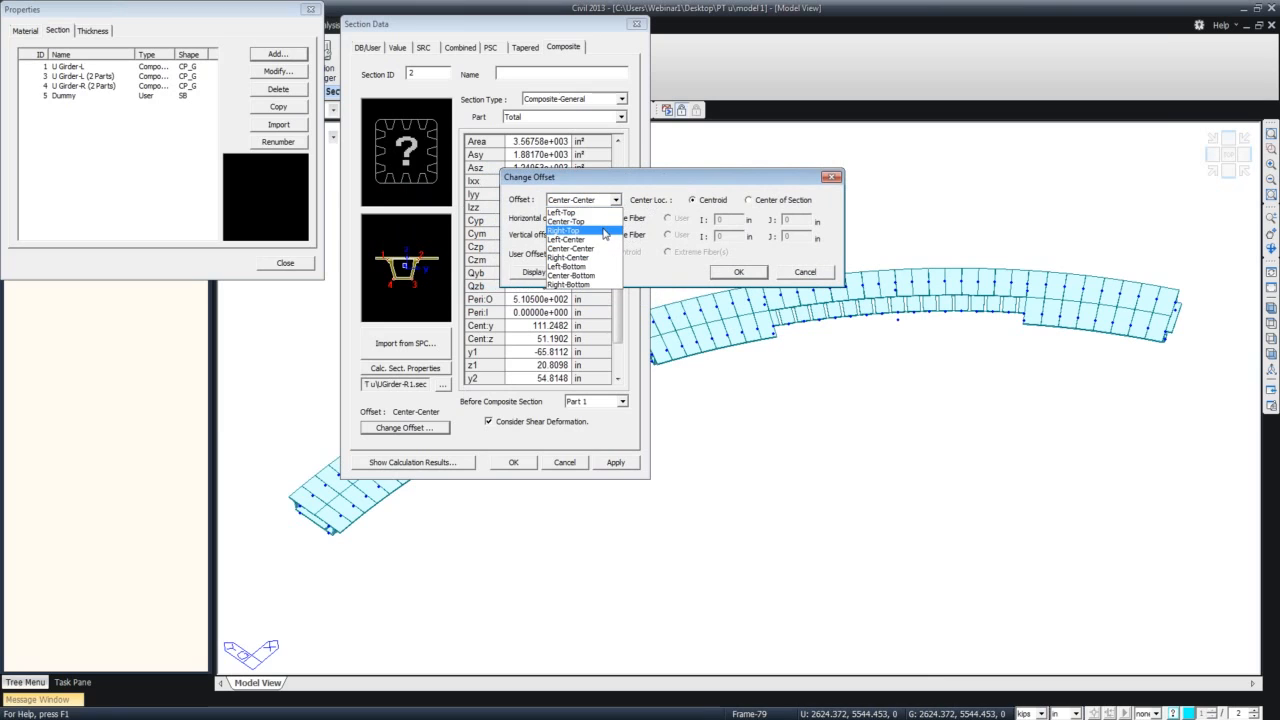
pyautogui.click(590, 284)
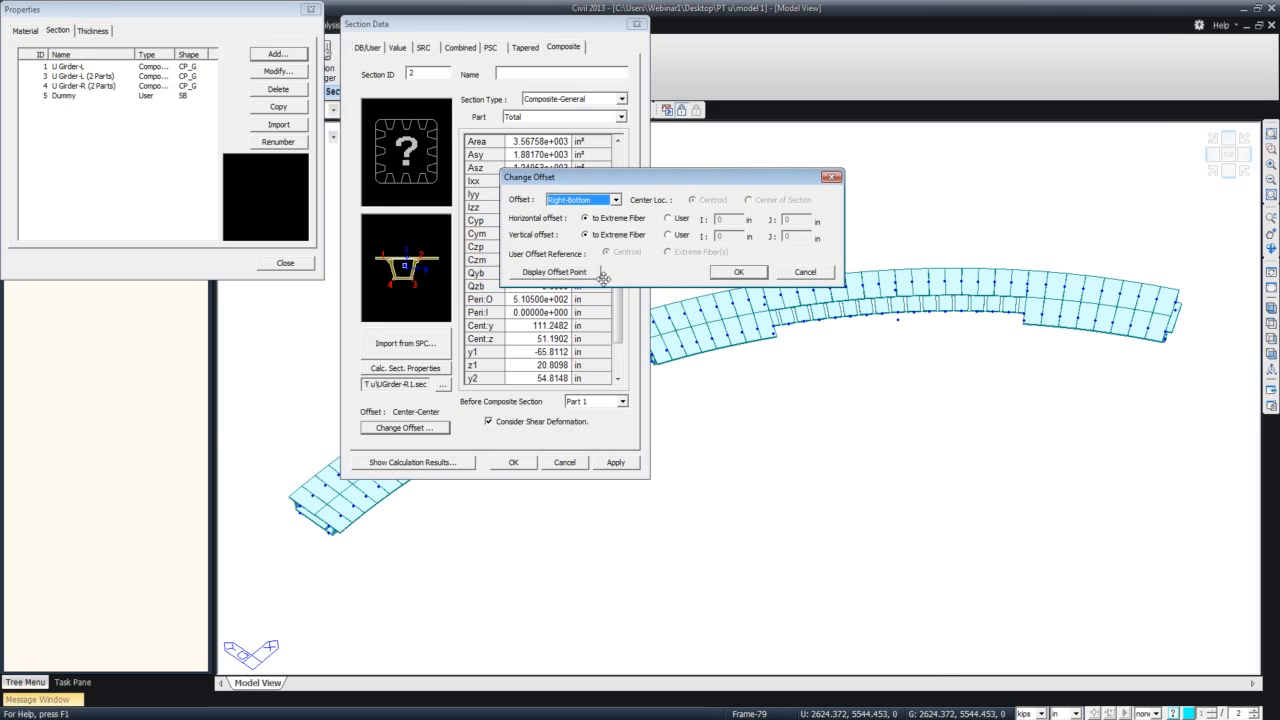
pyautogui.click(668, 218)
pyautogui.click(668, 235)
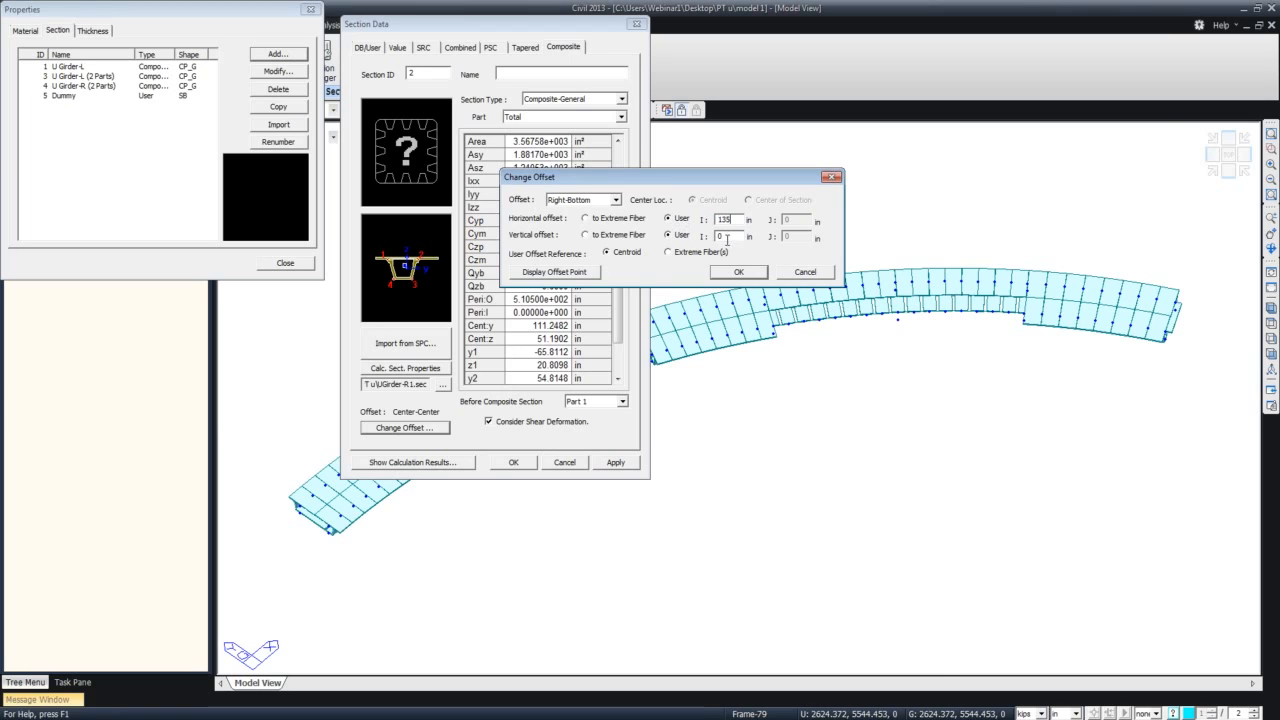
pyautogui.moveTo(723, 234); pyautogui.dragTo(701, 232)
pyautogui.click(591, 279)
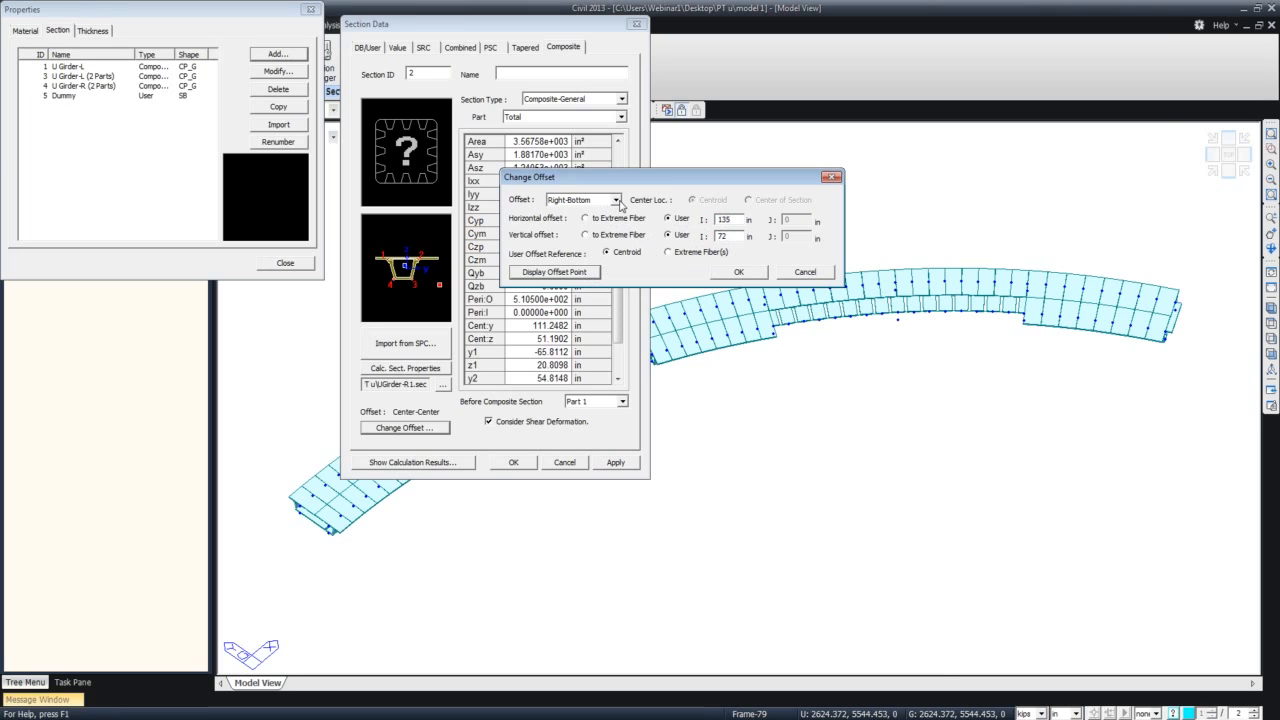
pyautogui.click(667, 252)
pyautogui.click(593, 276)
pyautogui.click(762, 279)
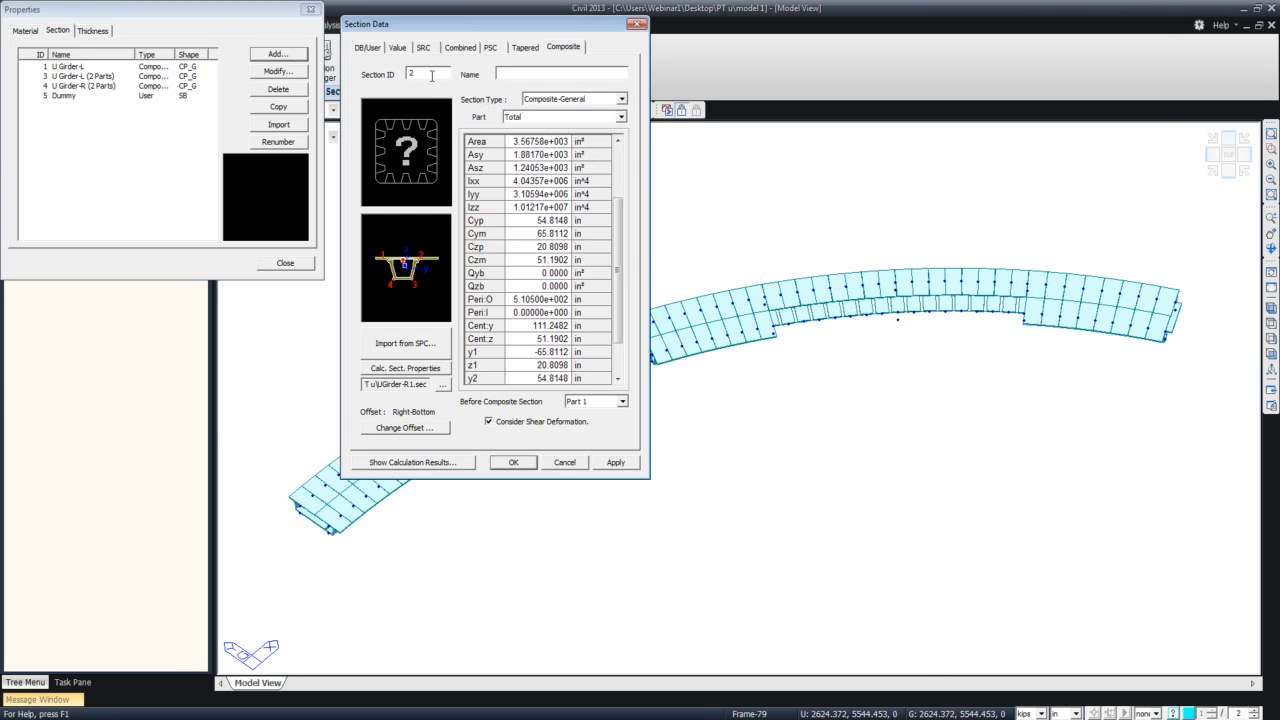
# Give the section ID 100 and the name UGirder-r, and save it to the section list.
pyautogui.write('100')
pyautogui.click(513, 462)
pyautogui.click(286, 262)
# Select the elements with the undefined section 2 and assign section 100 UGirder-r to them.
pyautogui.doubleClick(86, 290)
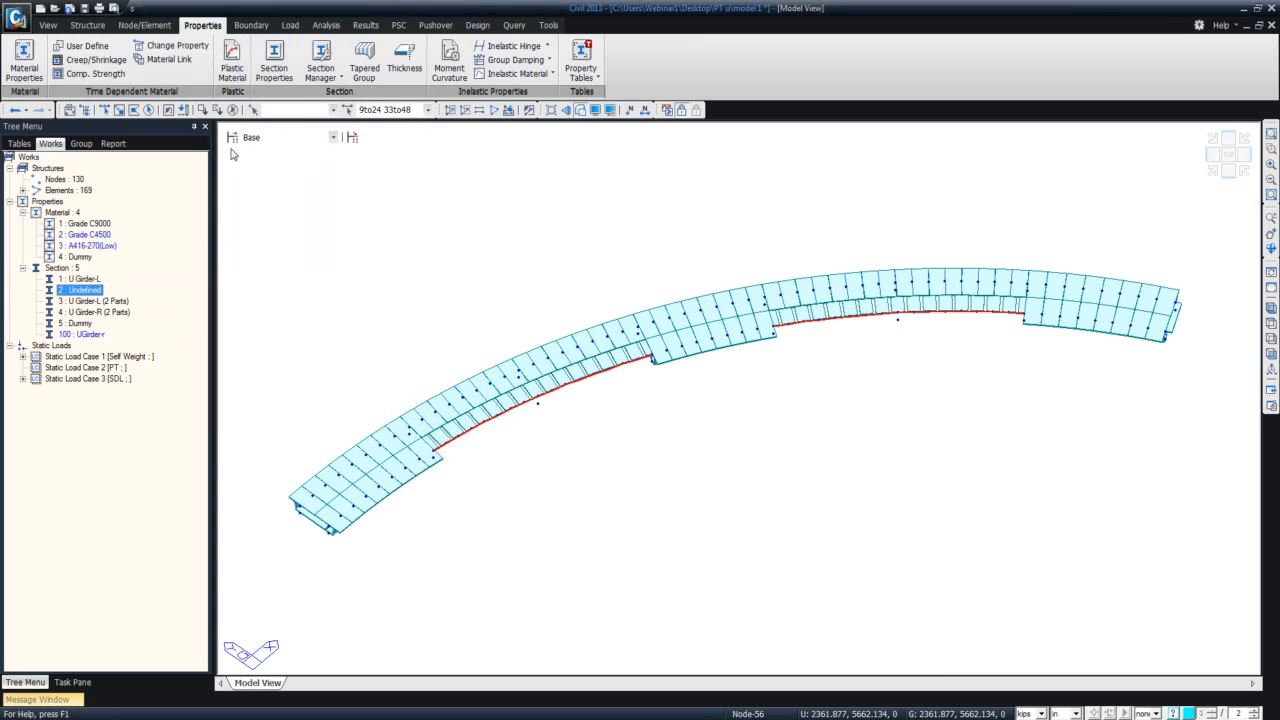
pyautogui.click(233, 111)
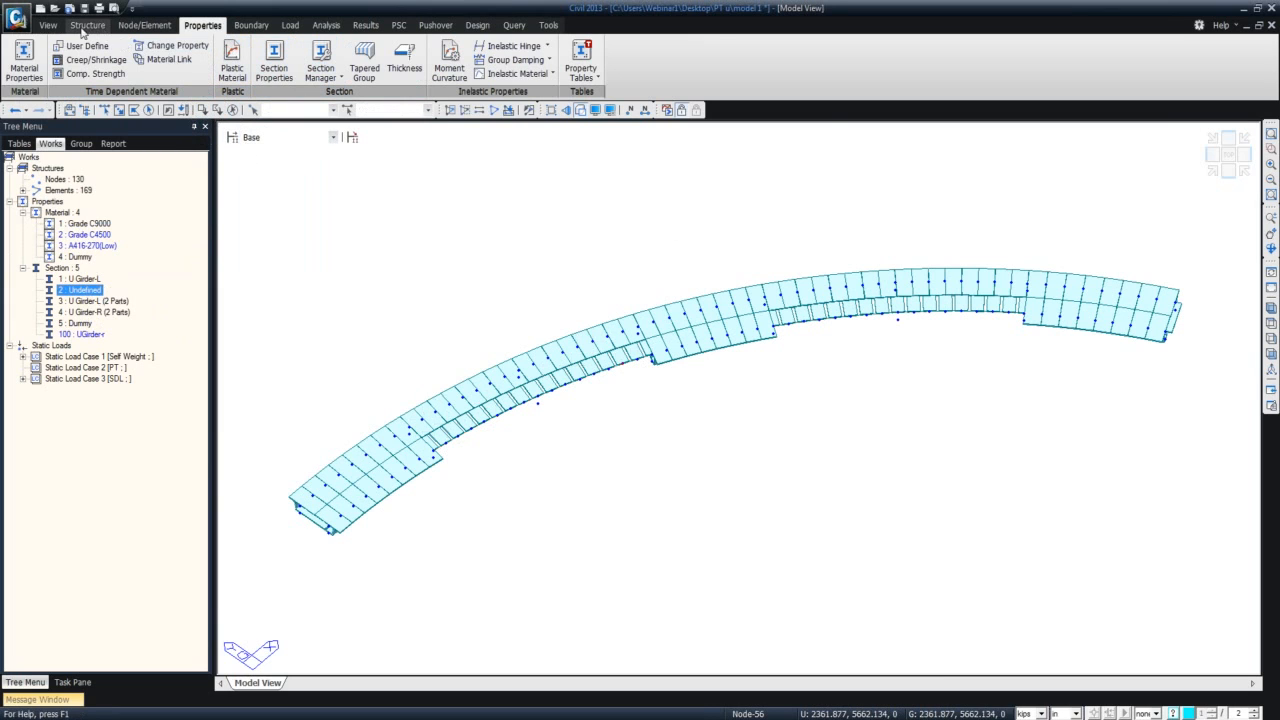
pyautogui.click(47, 25)
pyautogui.click(243, 62)
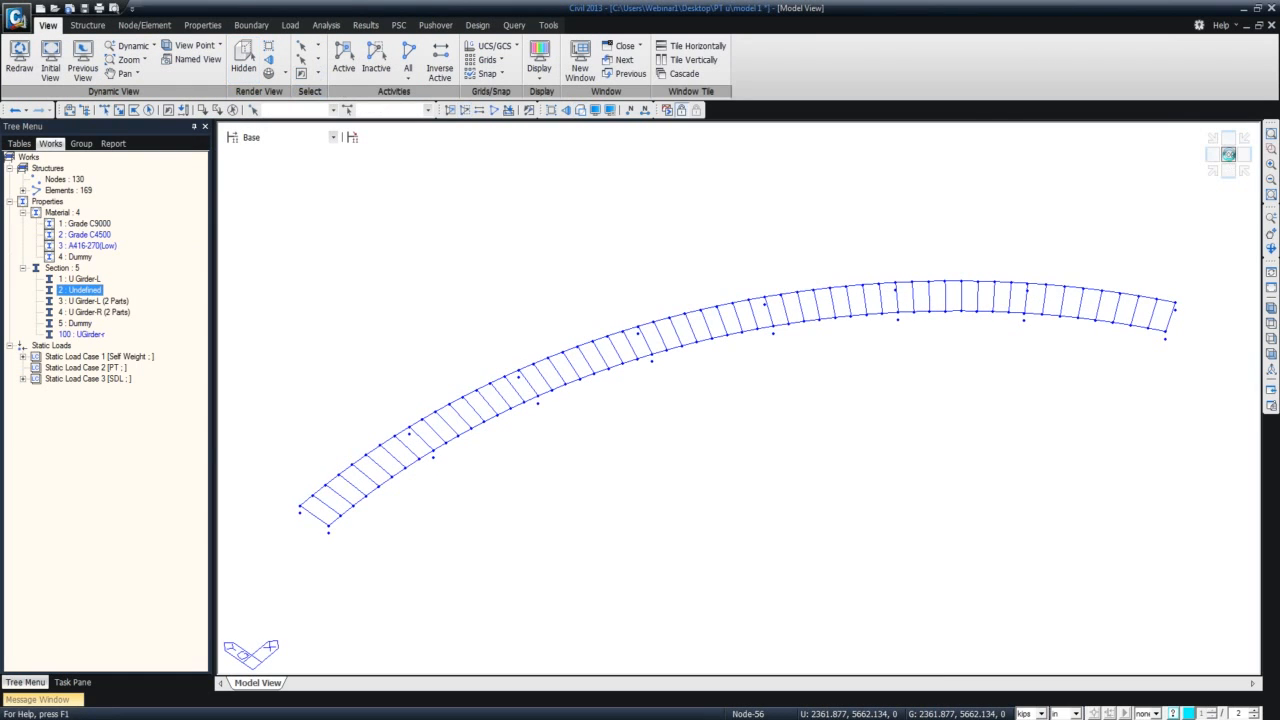
pyautogui.click(1228, 154)
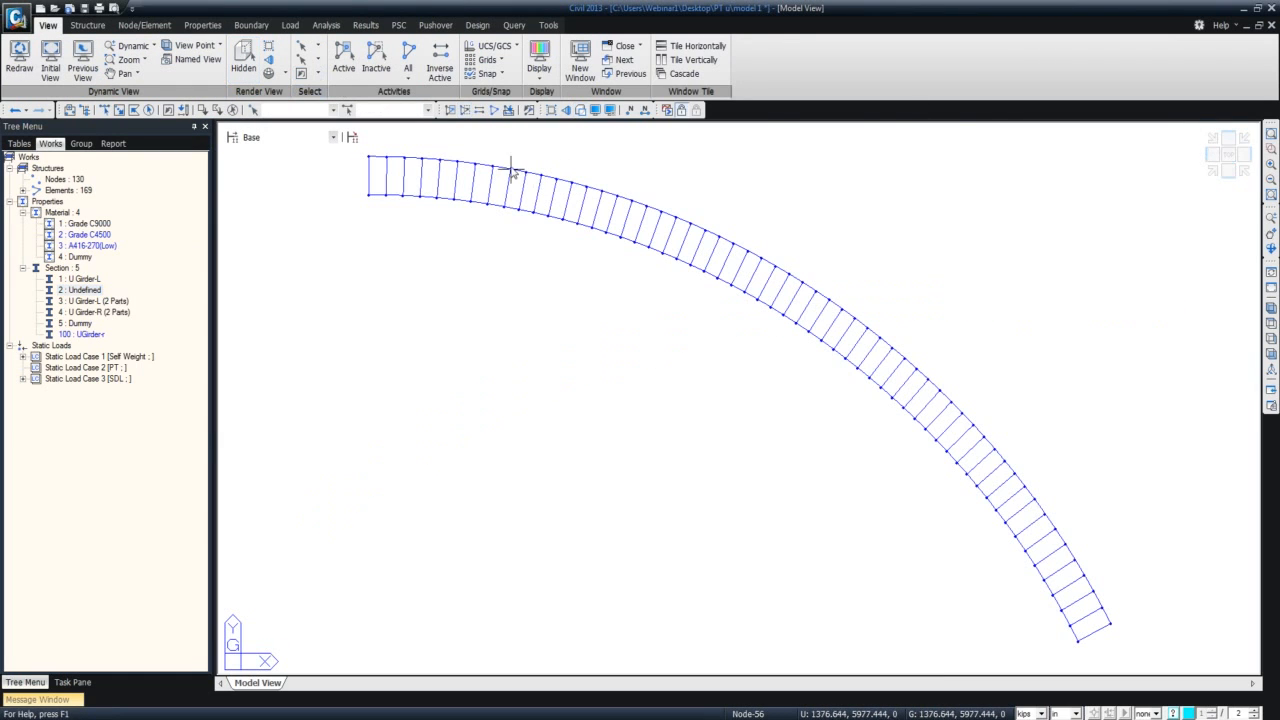
pyautogui.click(97, 290)
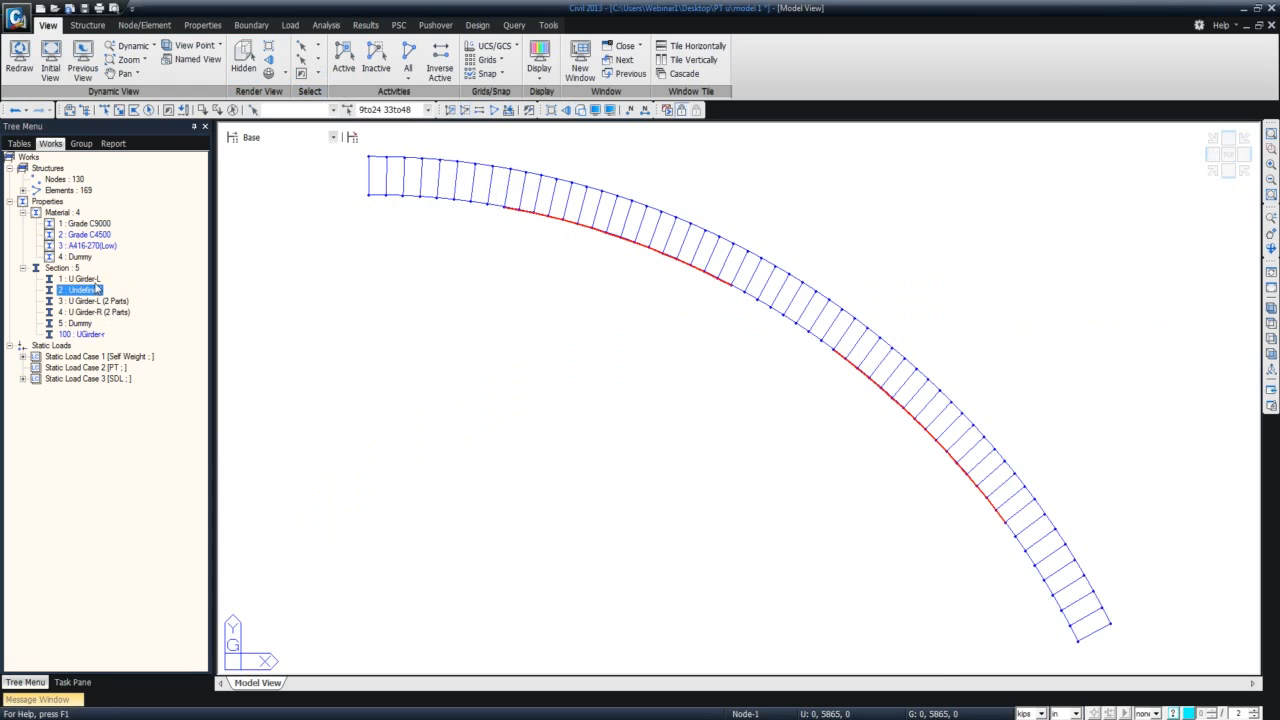
pyautogui.click(243, 62)
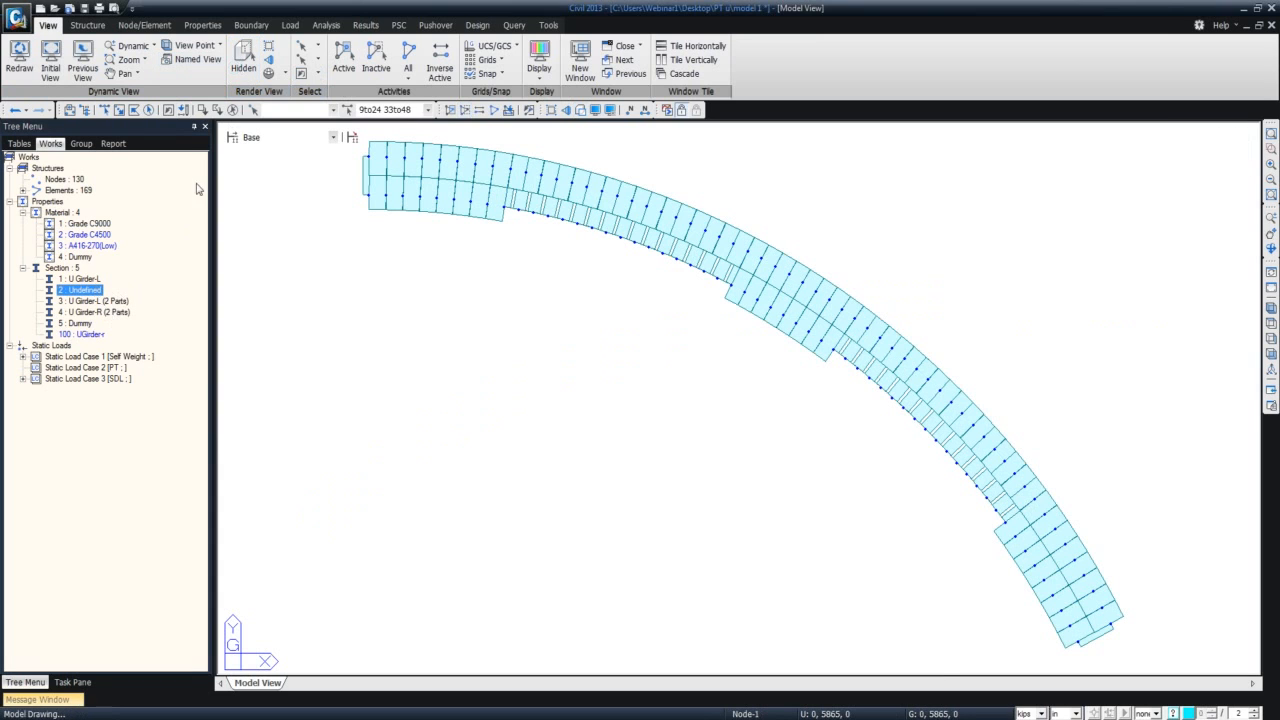
pyautogui.click(84, 334)
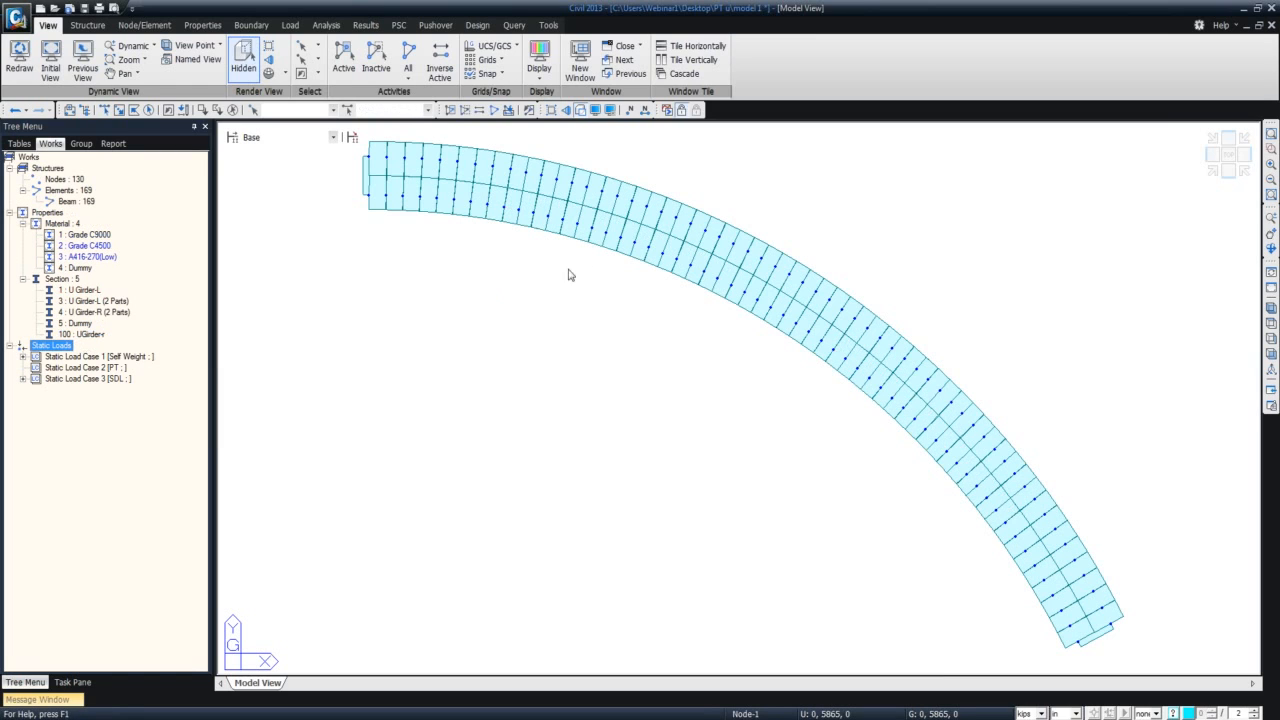
pyautogui.keyDown('ctrl'); pyautogui.moveTo(580, 277); pyautogui.dragTo(625, 184, button='middle'); pyautogui.keyUp('ctrl')
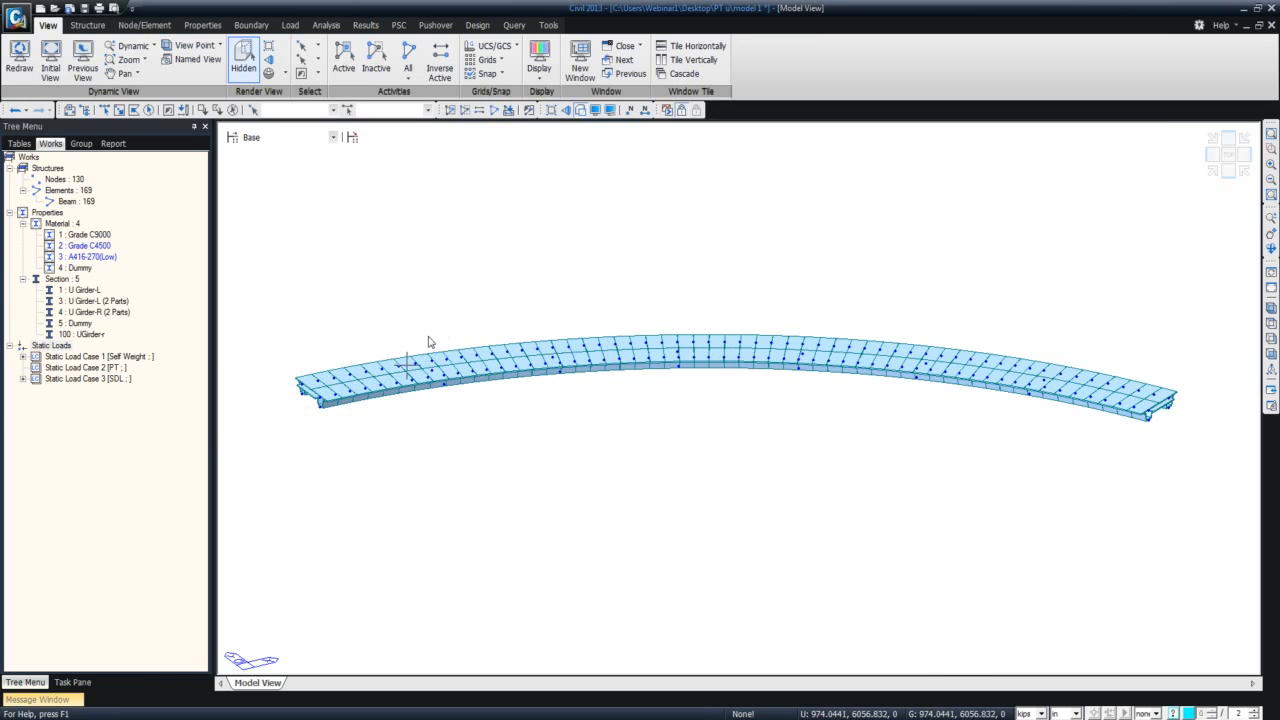
# Define a creep/shrinkage material C9000 to CEB-FIP(1990) with a 28-day compressive strength of 9 kips/in² and a notational size of 12 in.
pyautogui.click(205, 25)
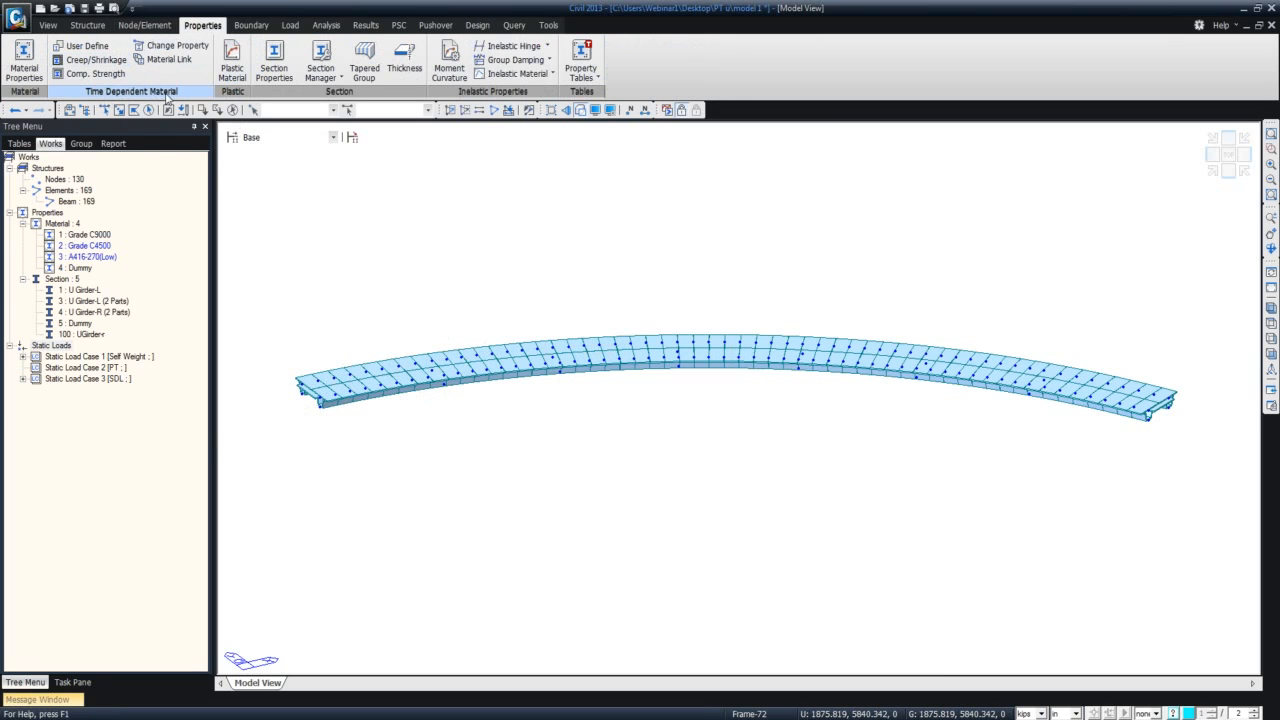
pyautogui.click(90, 60)
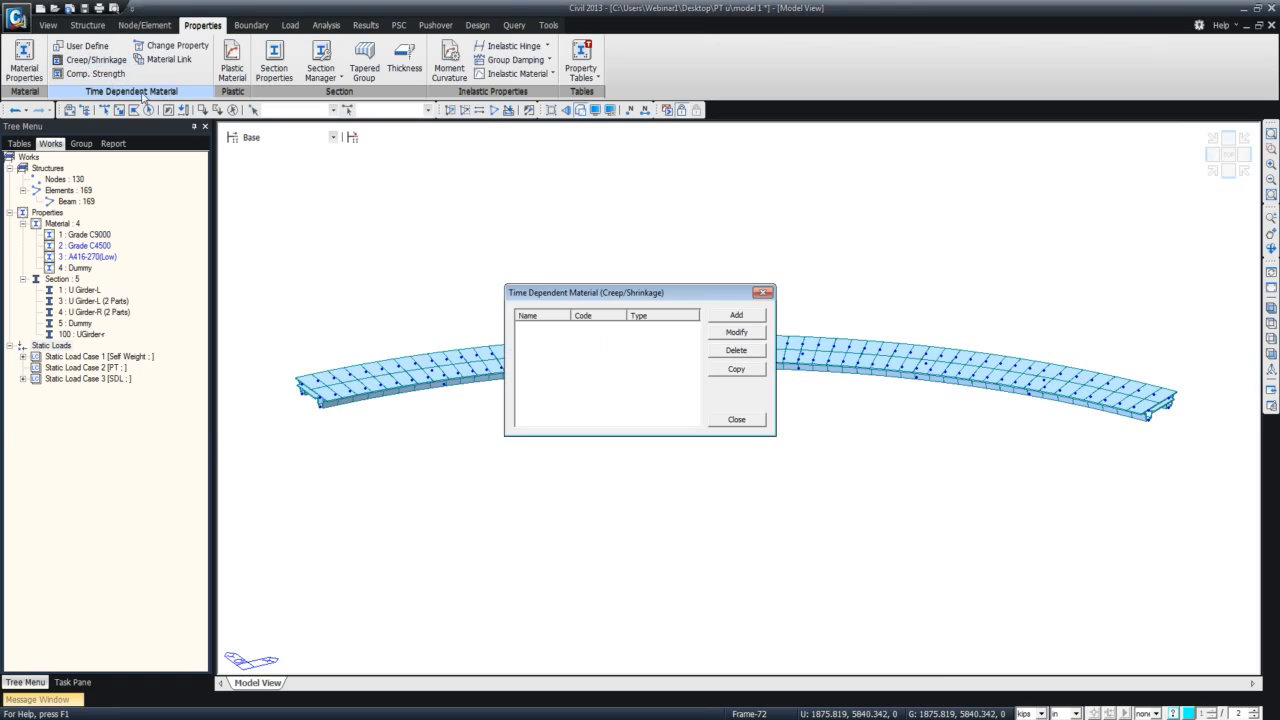
pyautogui.click(736, 315)
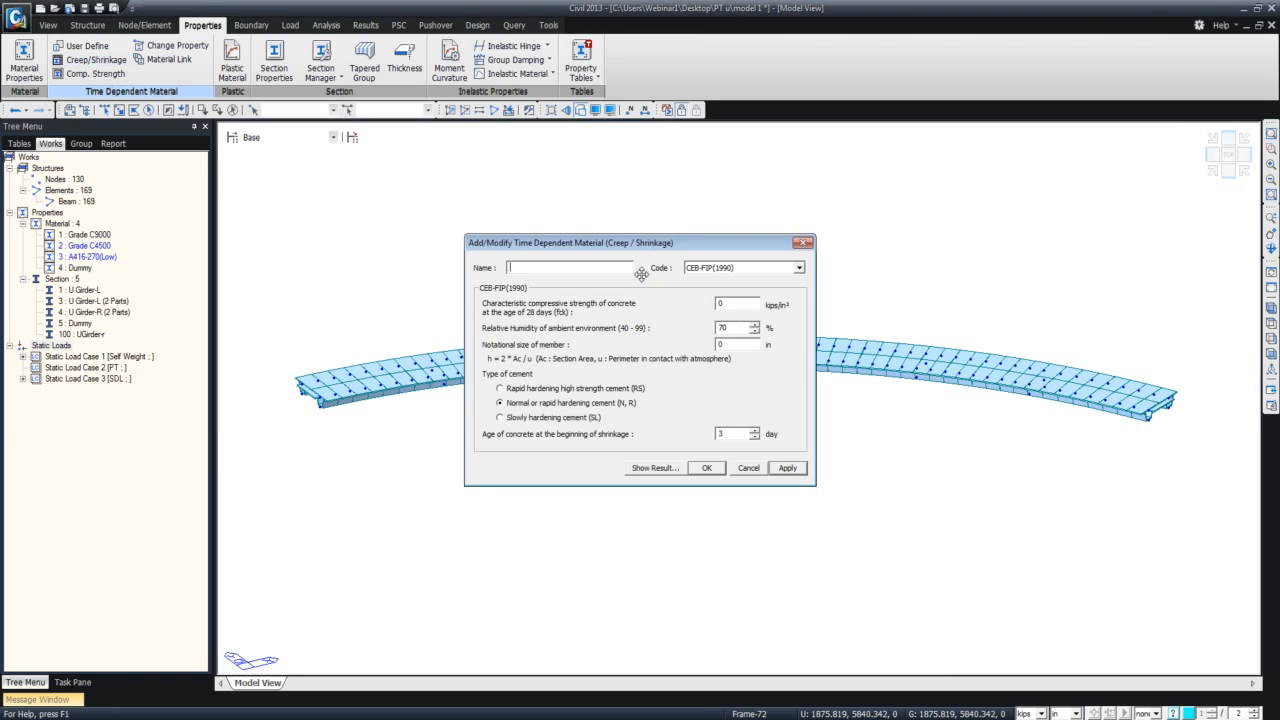
pyautogui.write('C9000')
pyautogui.moveTo(737, 304); pyautogui.dragTo(689, 310)
pyautogui.click(800, 269)
pyautogui.click(803, 273)
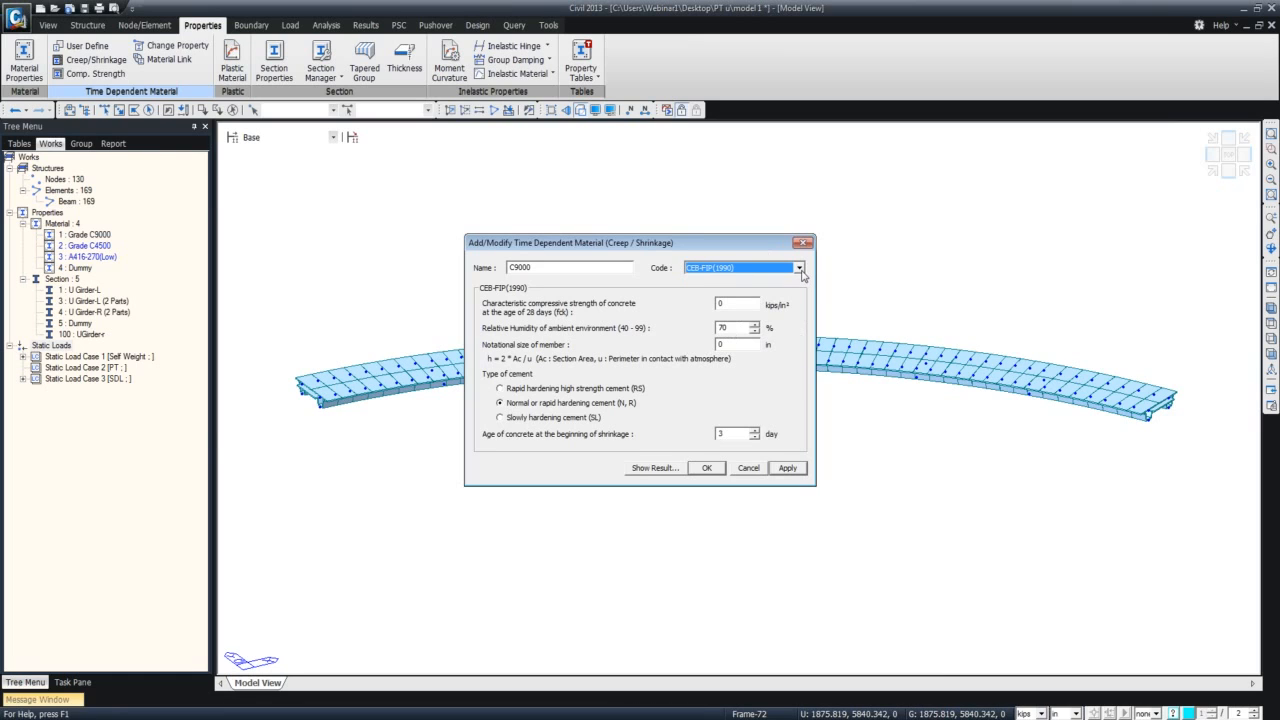
pyautogui.moveTo(734, 304); pyautogui.dragTo(690, 349)
pyautogui.write('9')
pyautogui.write('12')
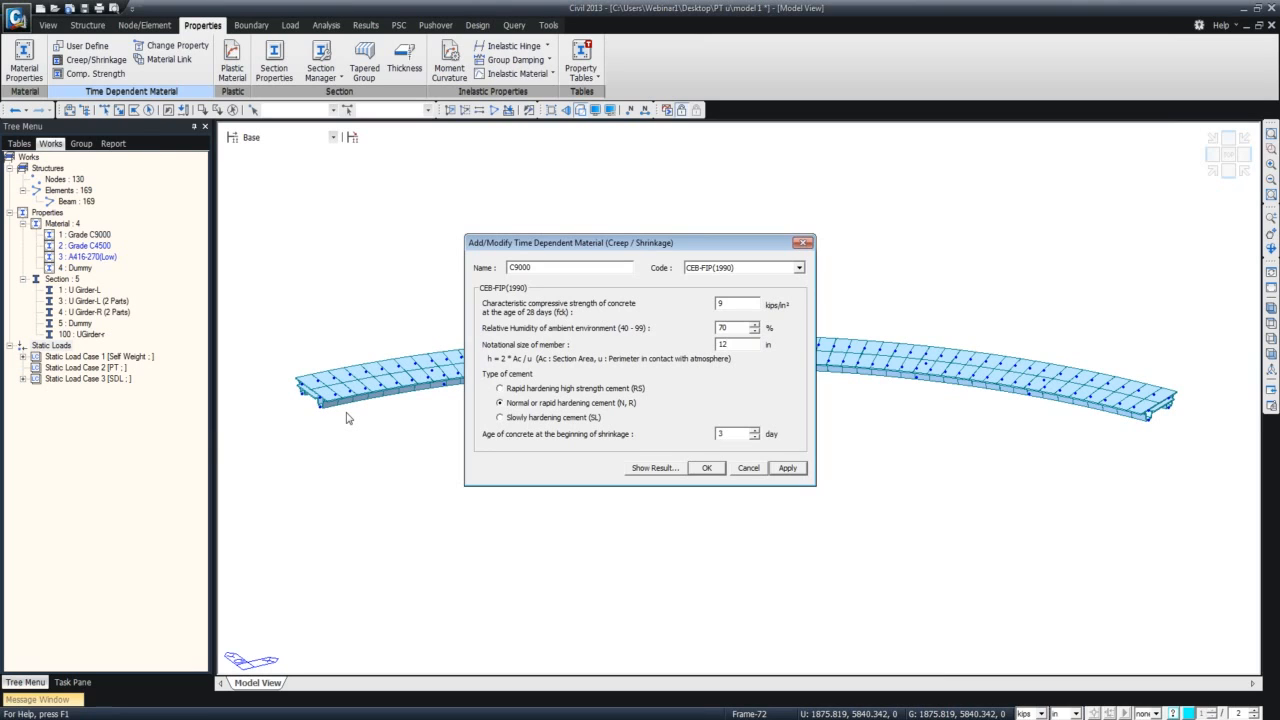
# Review the creep coefficient curve of C9000 and add the material to the model.
pyautogui.click(655, 468)
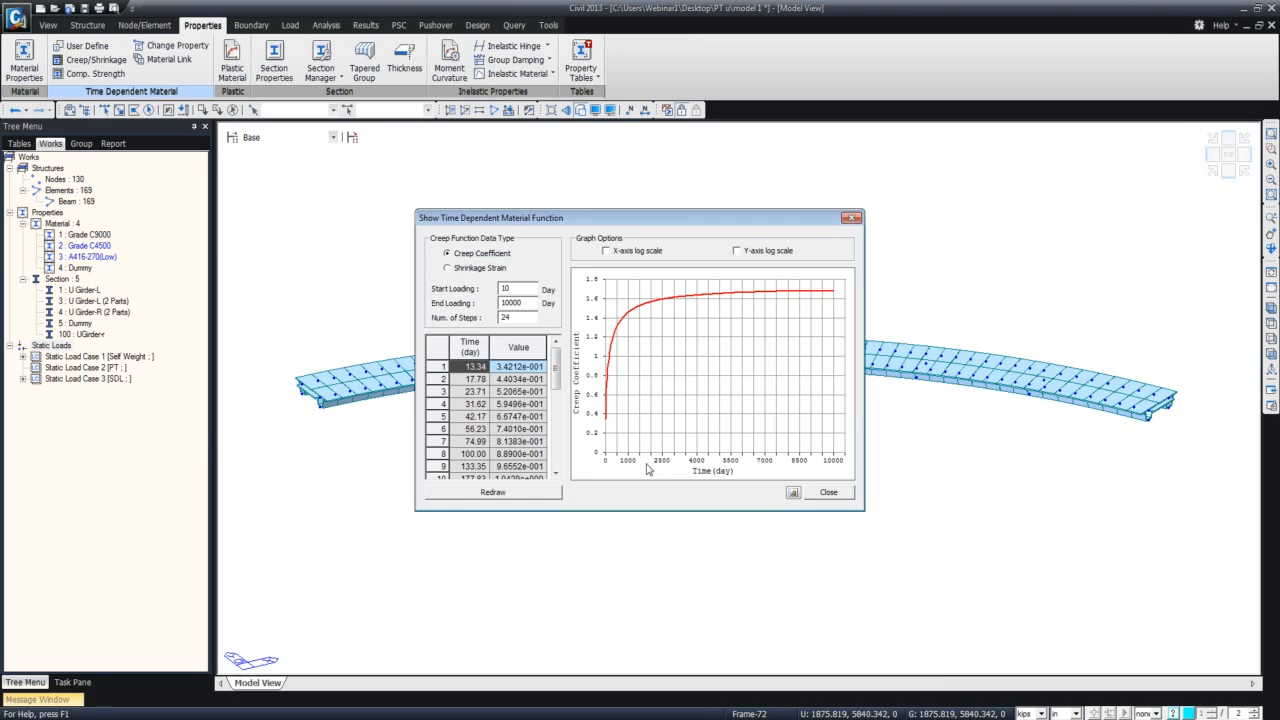
pyautogui.click(851, 218)
pyautogui.click(718, 471)
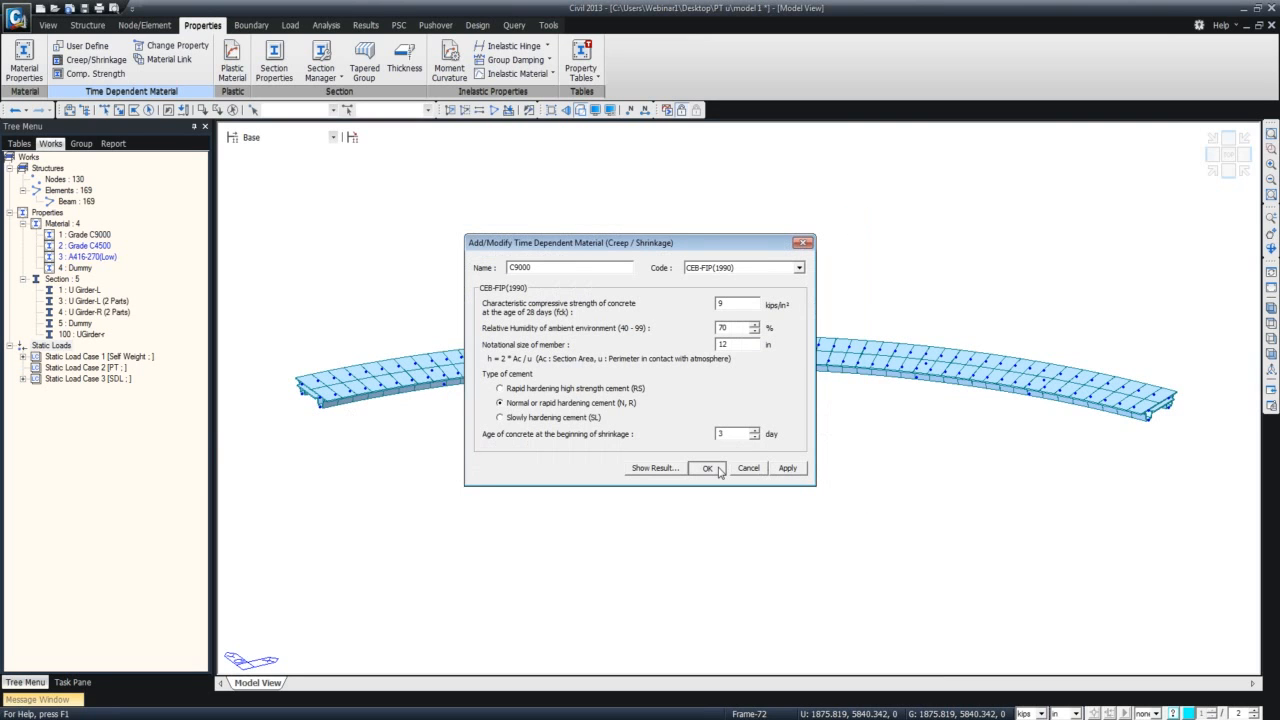
pyautogui.click(788, 468)
# Add a second CEB-FIP(1990) creep/shrinkage material named C4500 with a compressive strength of 4.5 kips/in².
pyautogui.click(572, 268)
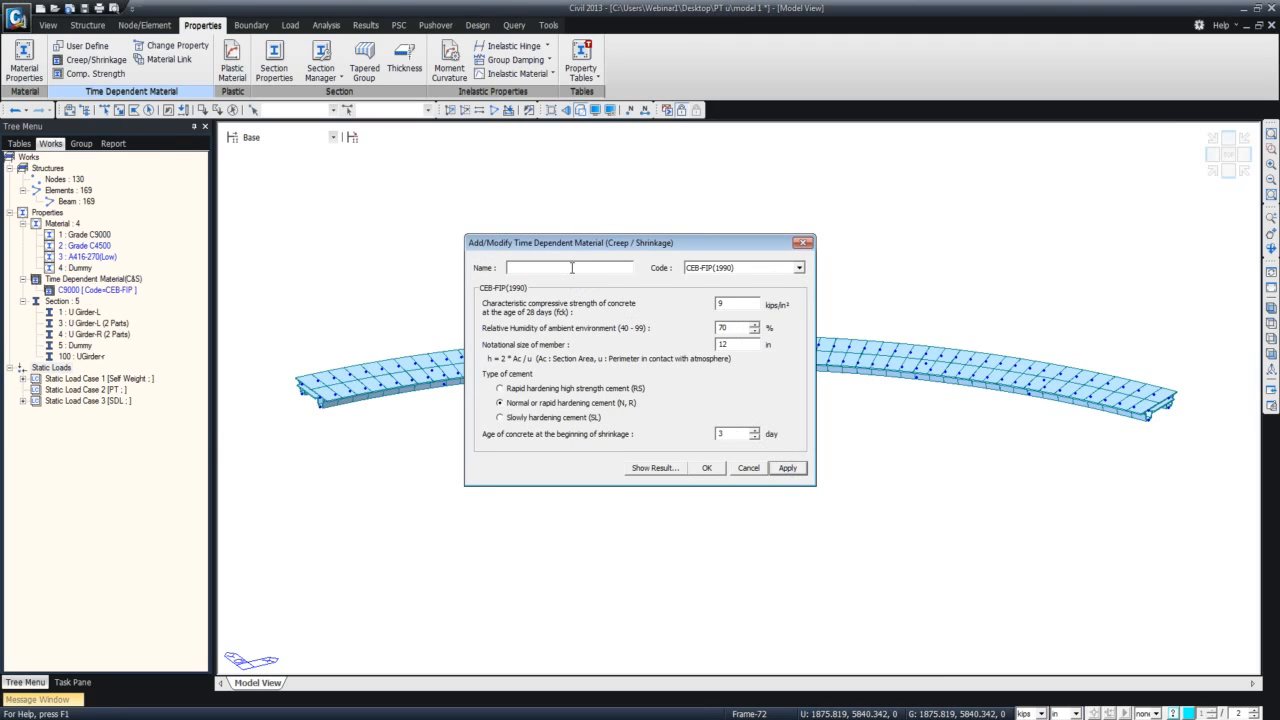
pyautogui.write('C4500')
pyautogui.doubleClick(728, 303)
pyautogui.write('4.5')
pyautogui.click(706, 468)
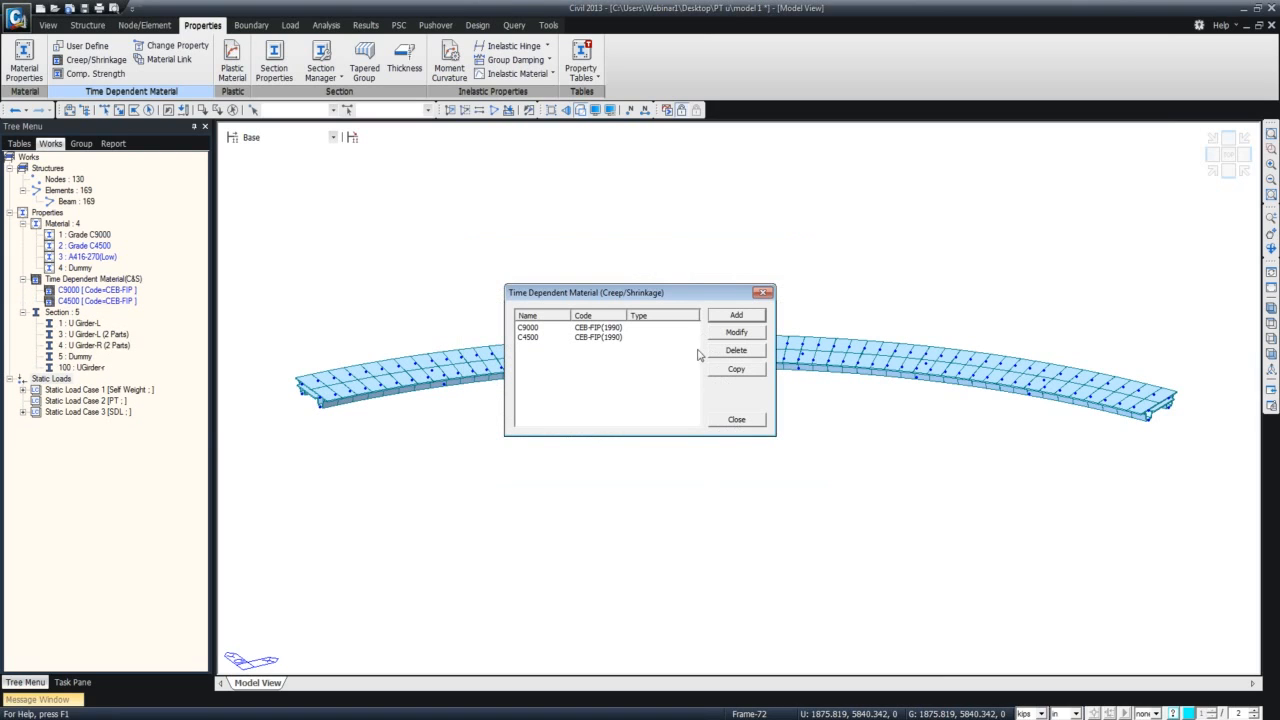
pyautogui.click(733, 420)
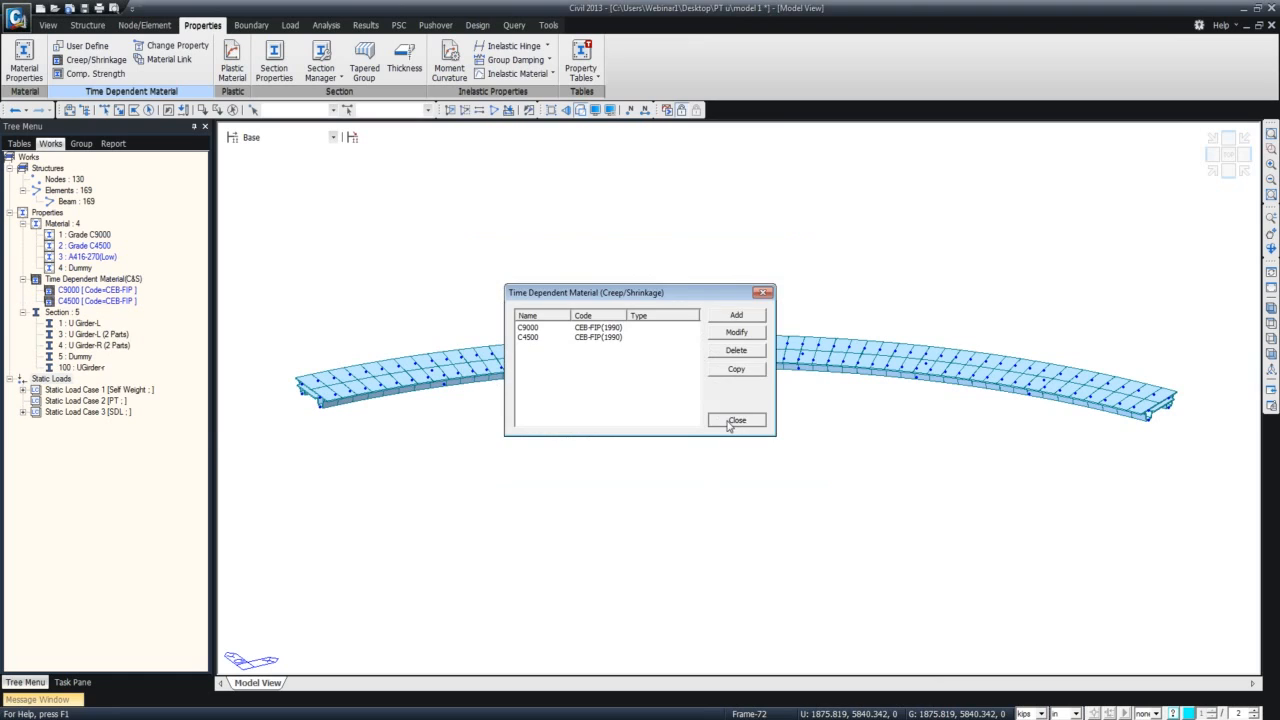
# Start a compressive strength time-dependent material named C9000 and set its strength development code to CEB-FIP.
pyautogui.click(117, 74)
pyautogui.click(720, 322)
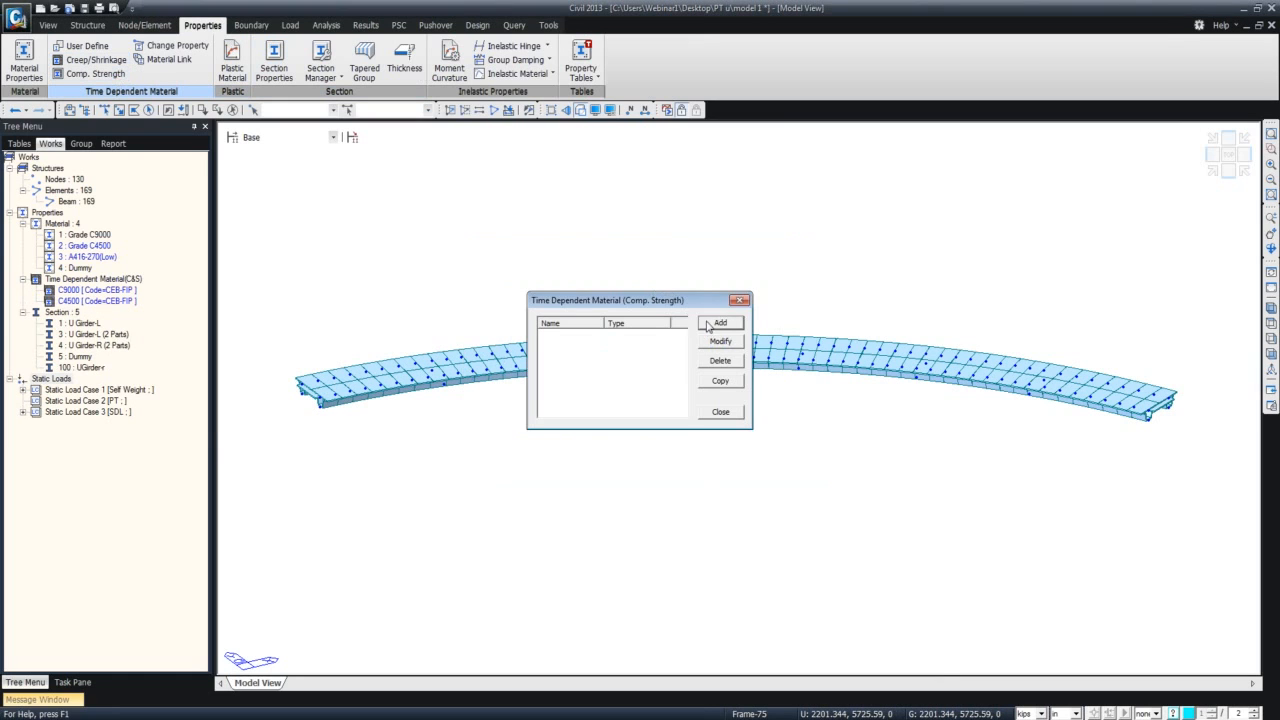
pyautogui.write('C')
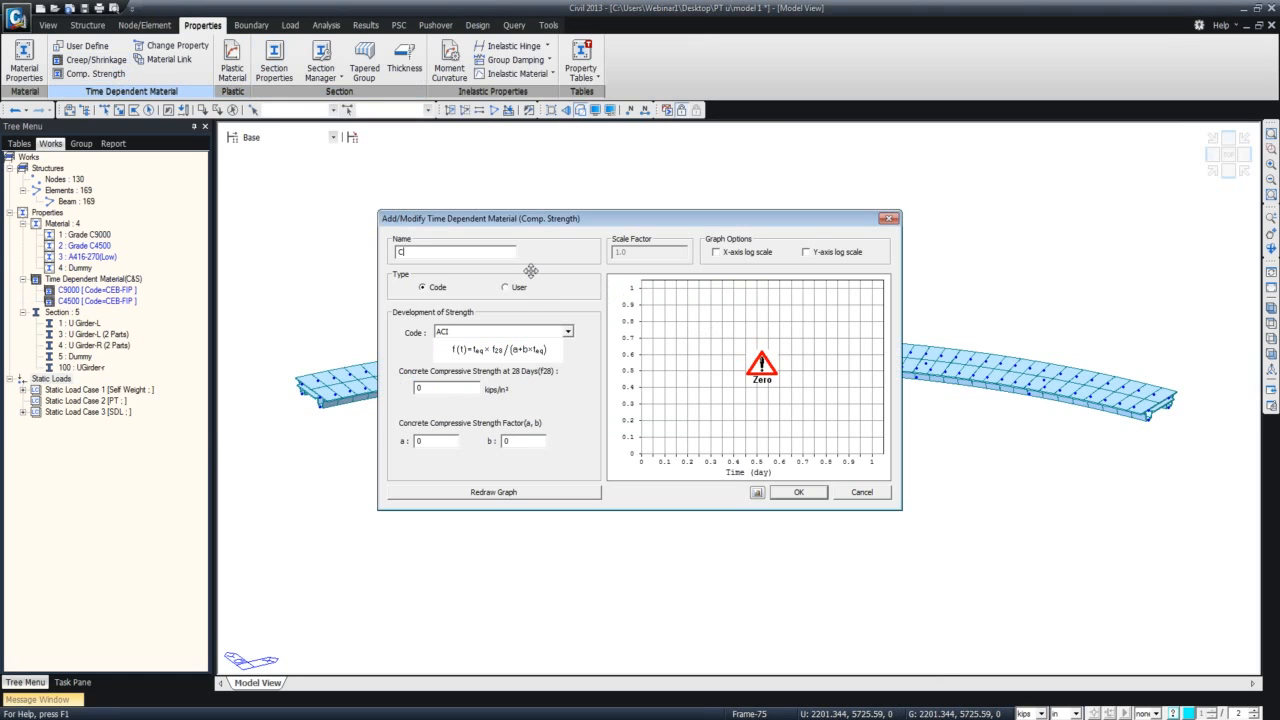
pyautogui.write('9000')
pyautogui.click(567, 336)
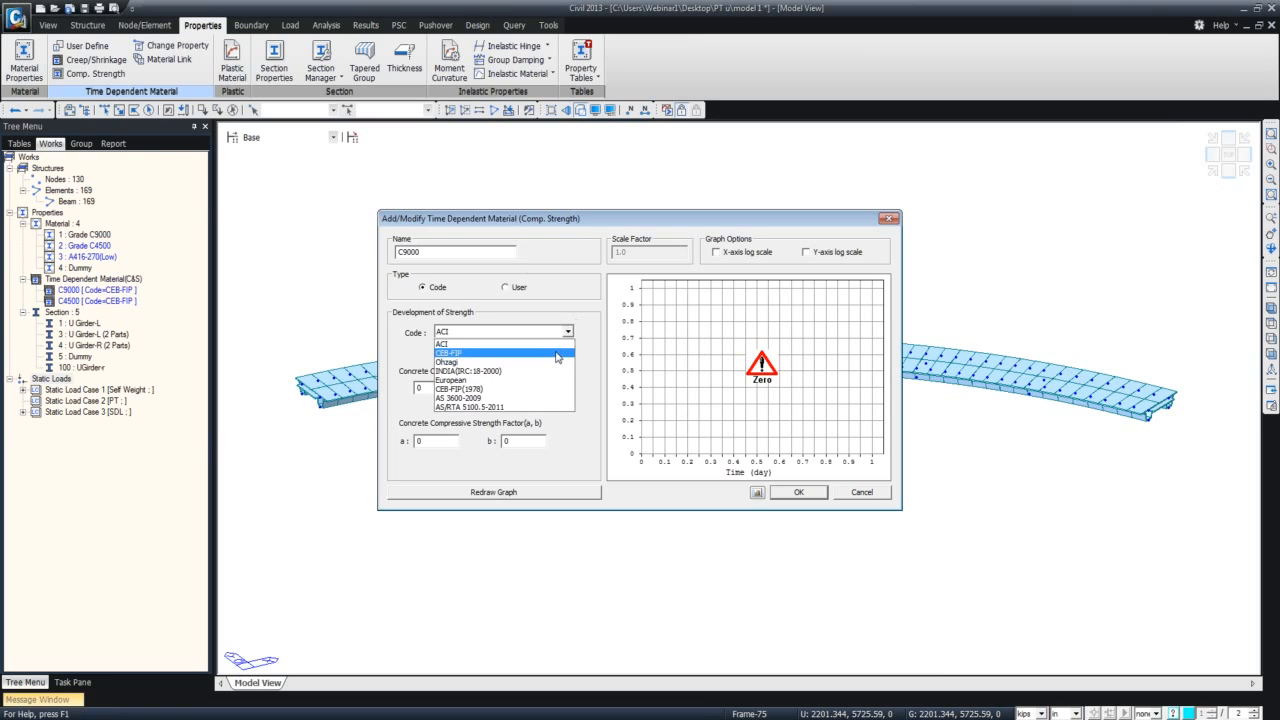
pyautogui.click(545, 343)
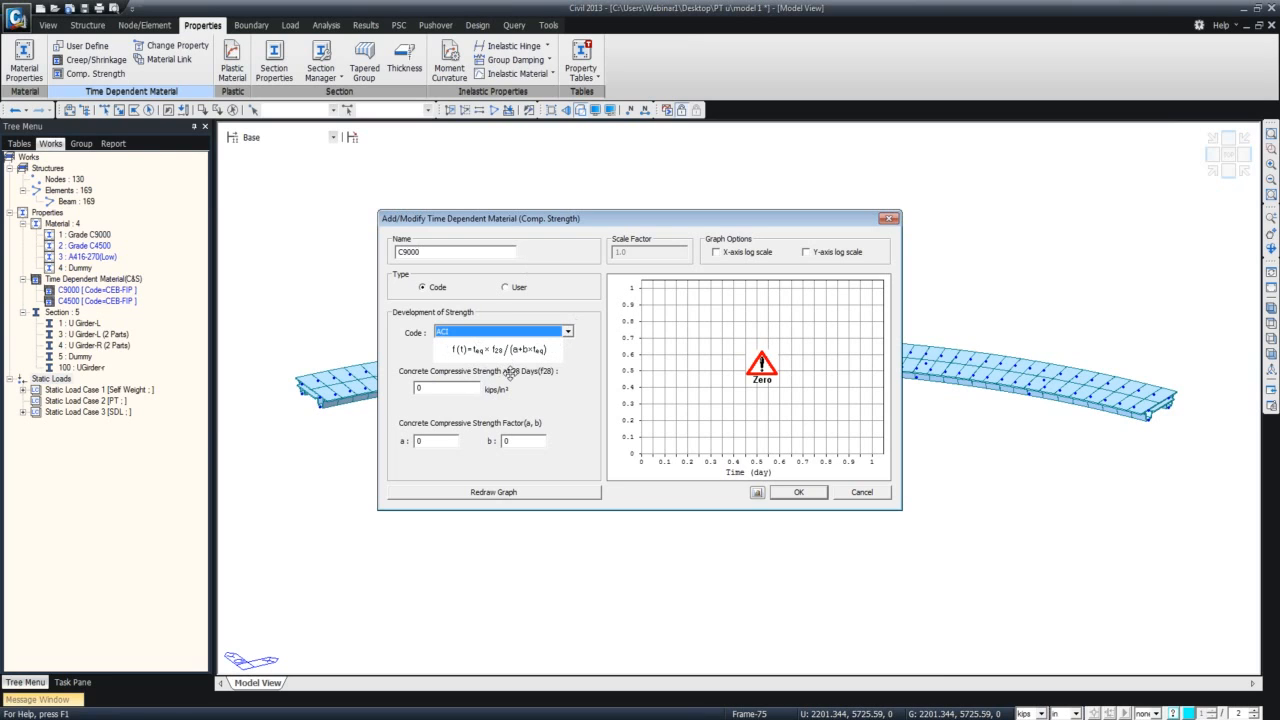
pyautogui.click(548, 333)
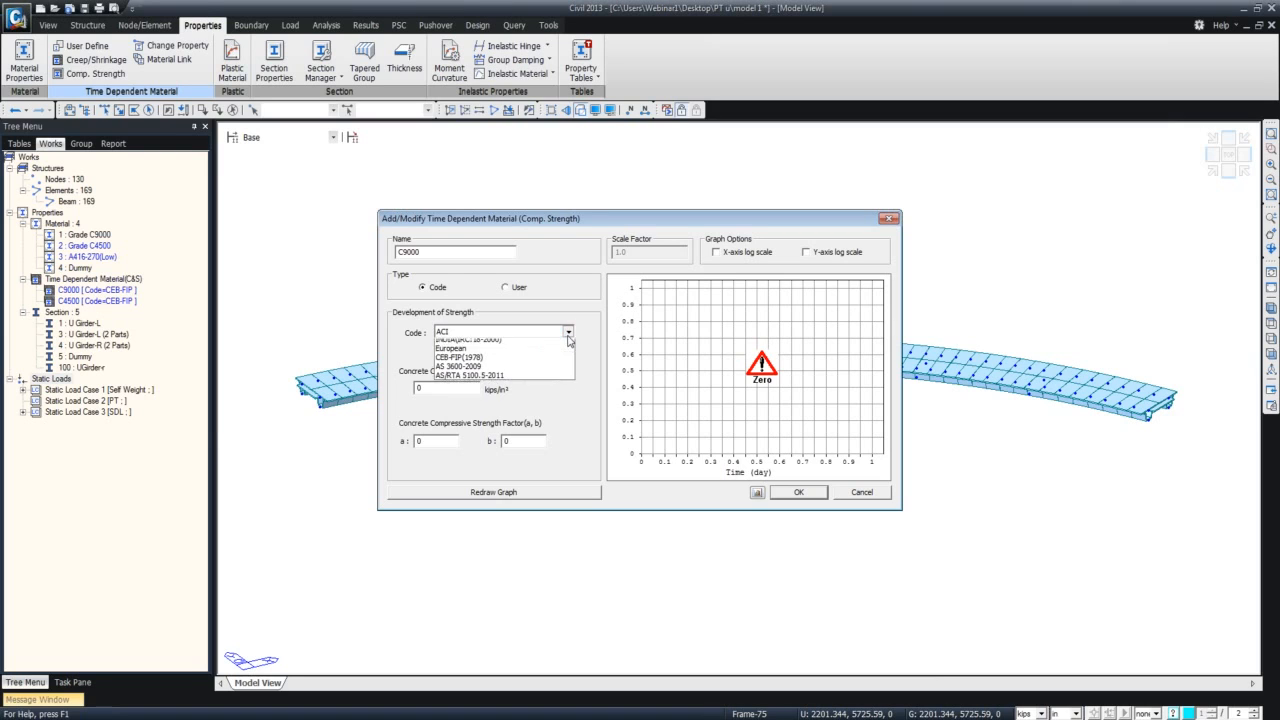
pyautogui.click(554, 354)
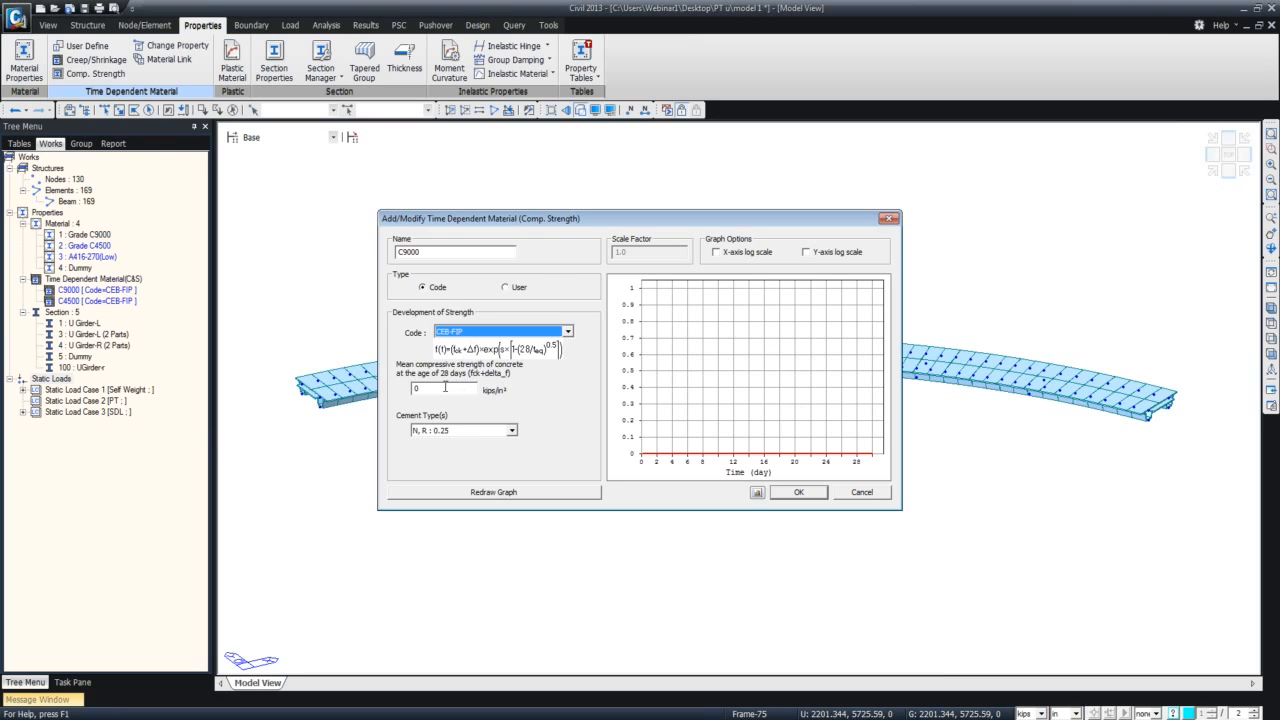
# Set the 28-day mean compressive strength of C9000 to 9+1.16 kips/in², redraw its graph and add the material.
pyautogui.click(413, 387)
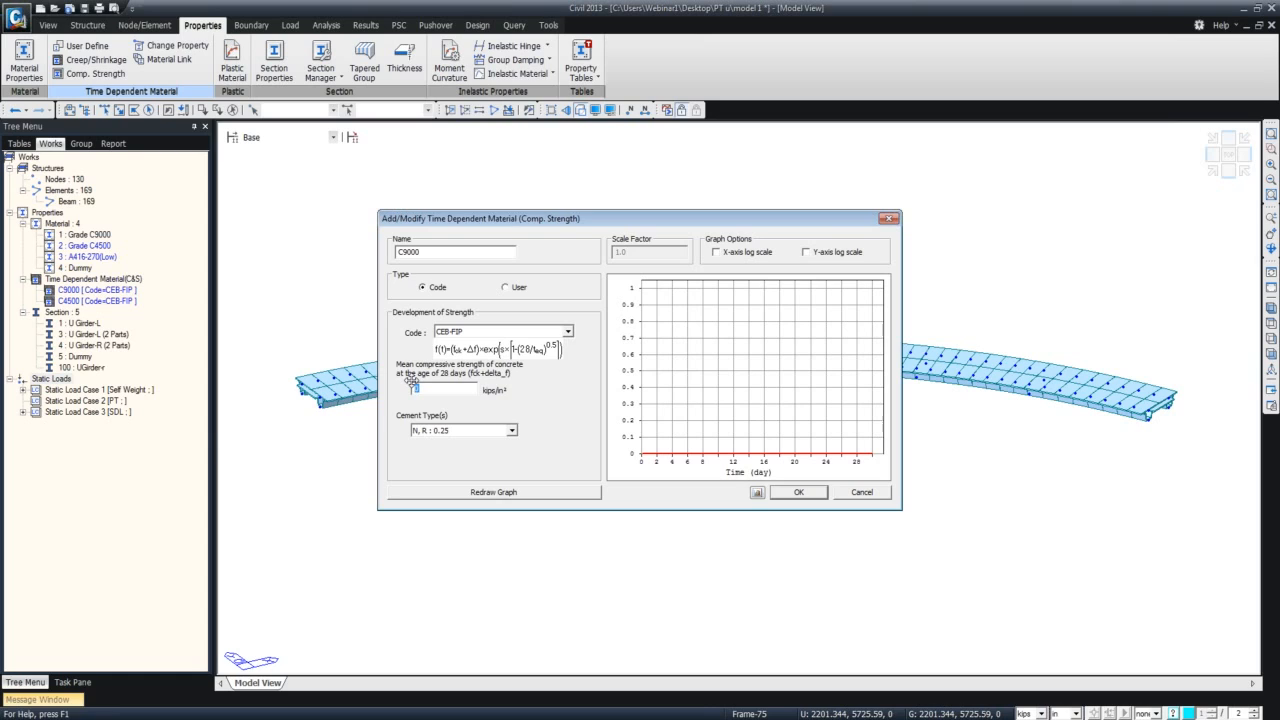
pyautogui.write('9')
pyautogui.write('+101')
pyautogui.write('6')
pyautogui.click(432, 389)
pyautogui.press('BackSpace')
pyautogui.write('.16')
pyautogui.click(560, 494)
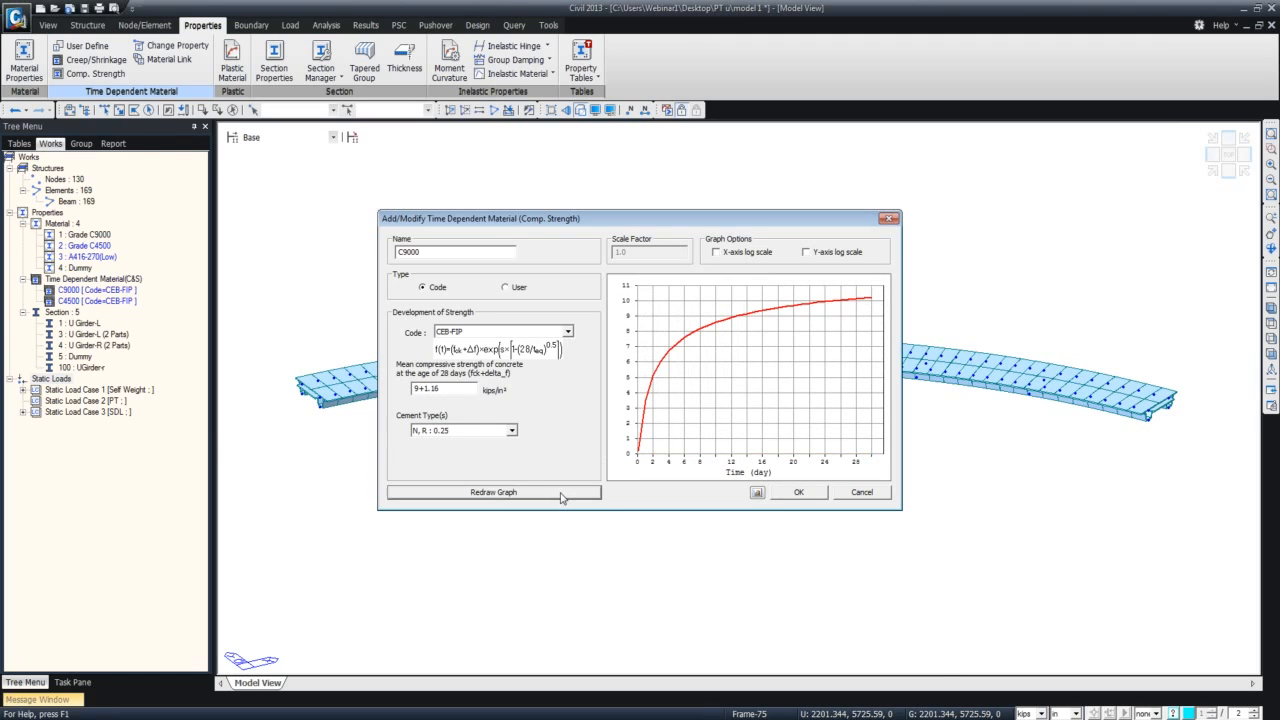
pyautogui.click(790, 491)
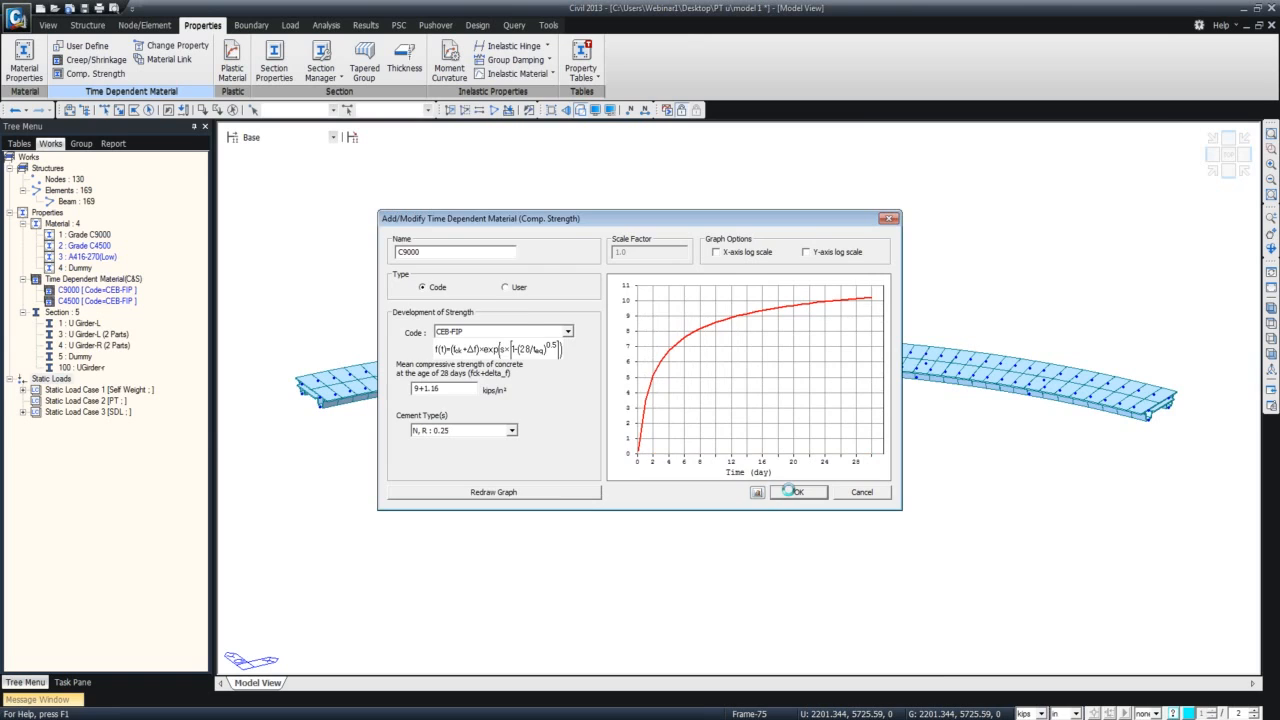
# Add a second CEB-FIP compressive strength material named C4500 with a 28-day mean compressive strength of 4.5+1.16 kips/in².
pyautogui.click(722, 321)
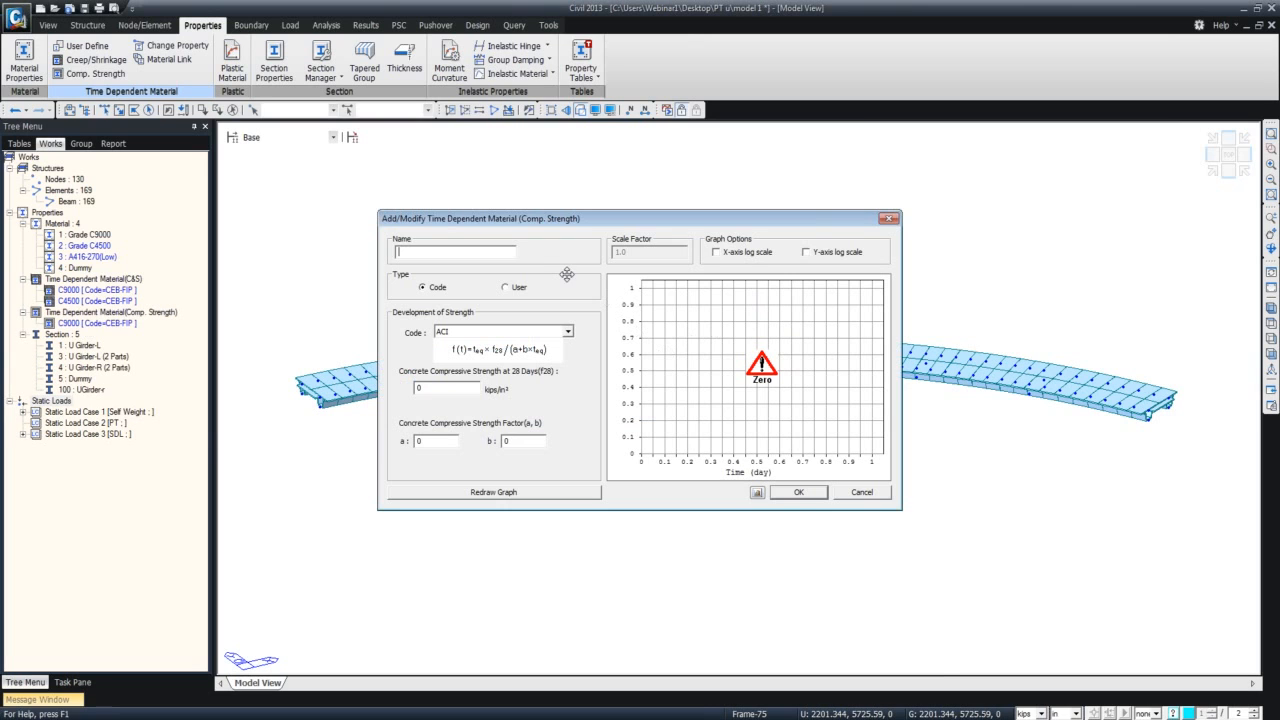
pyautogui.write('C4500')
pyautogui.click(567, 331)
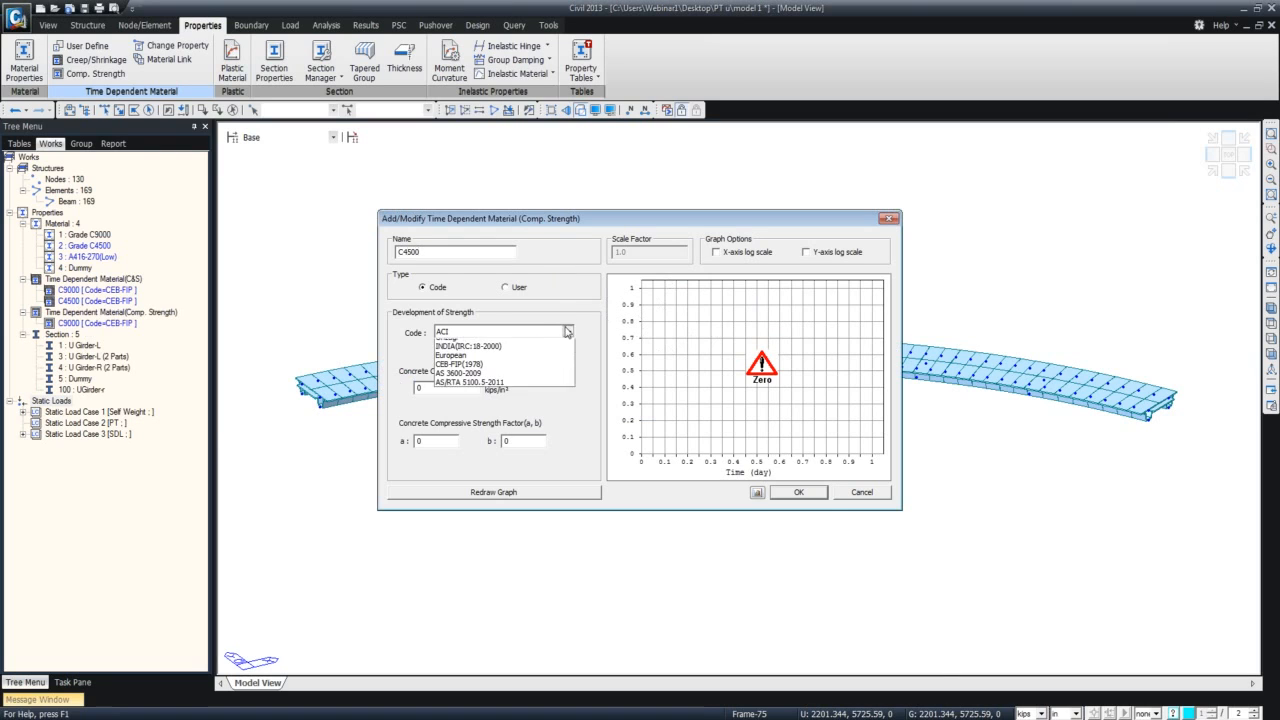
pyautogui.click(551, 353)
pyautogui.write('4.5+1.16')
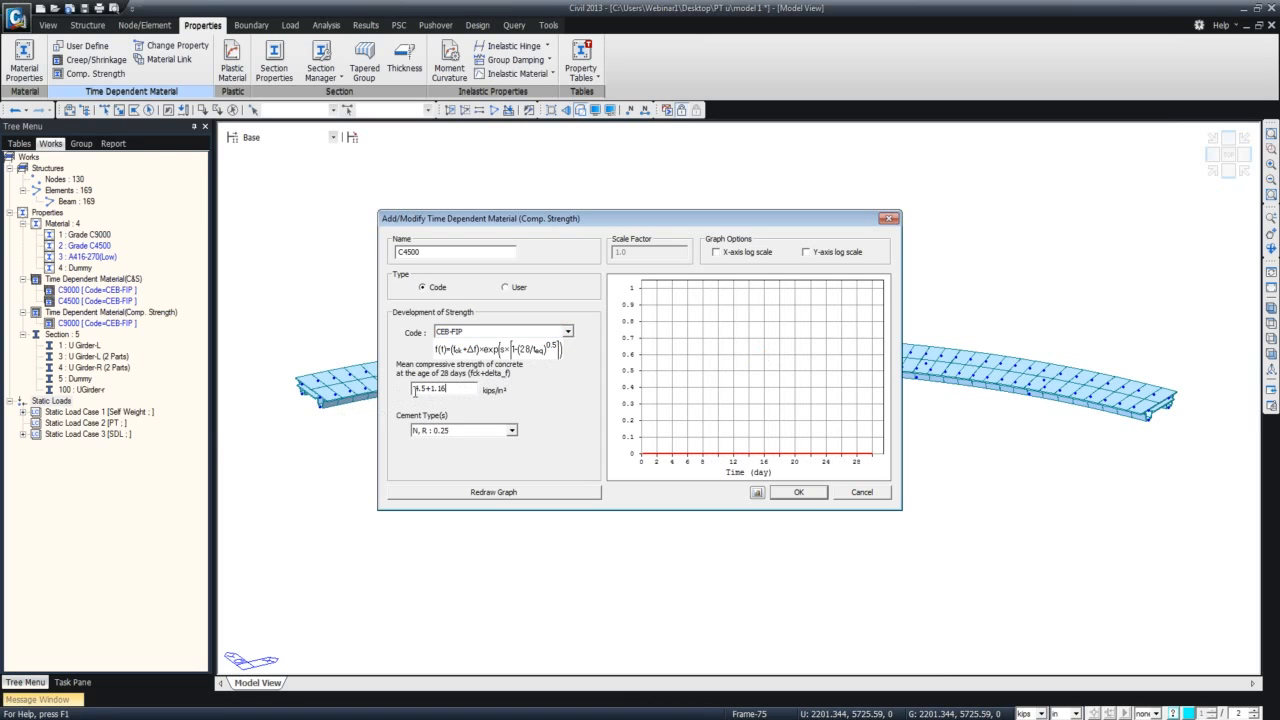
pyautogui.click(487, 493)
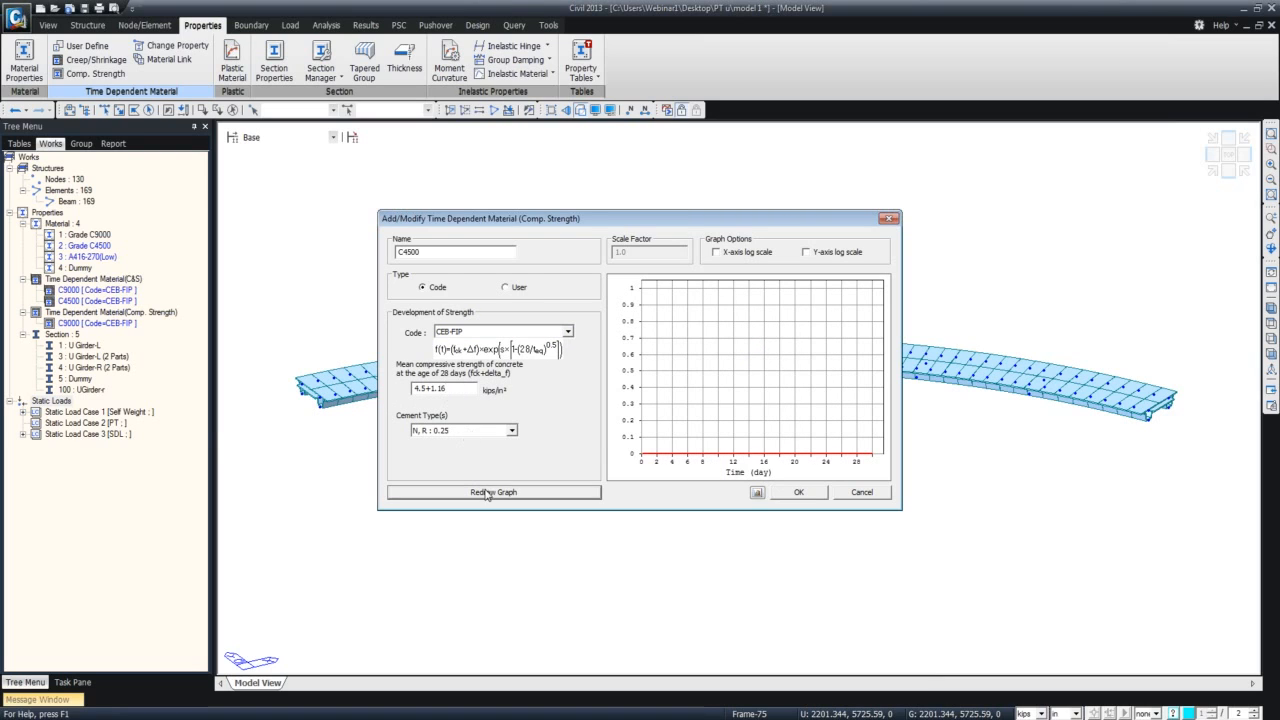
pyautogui.click(787, 494)
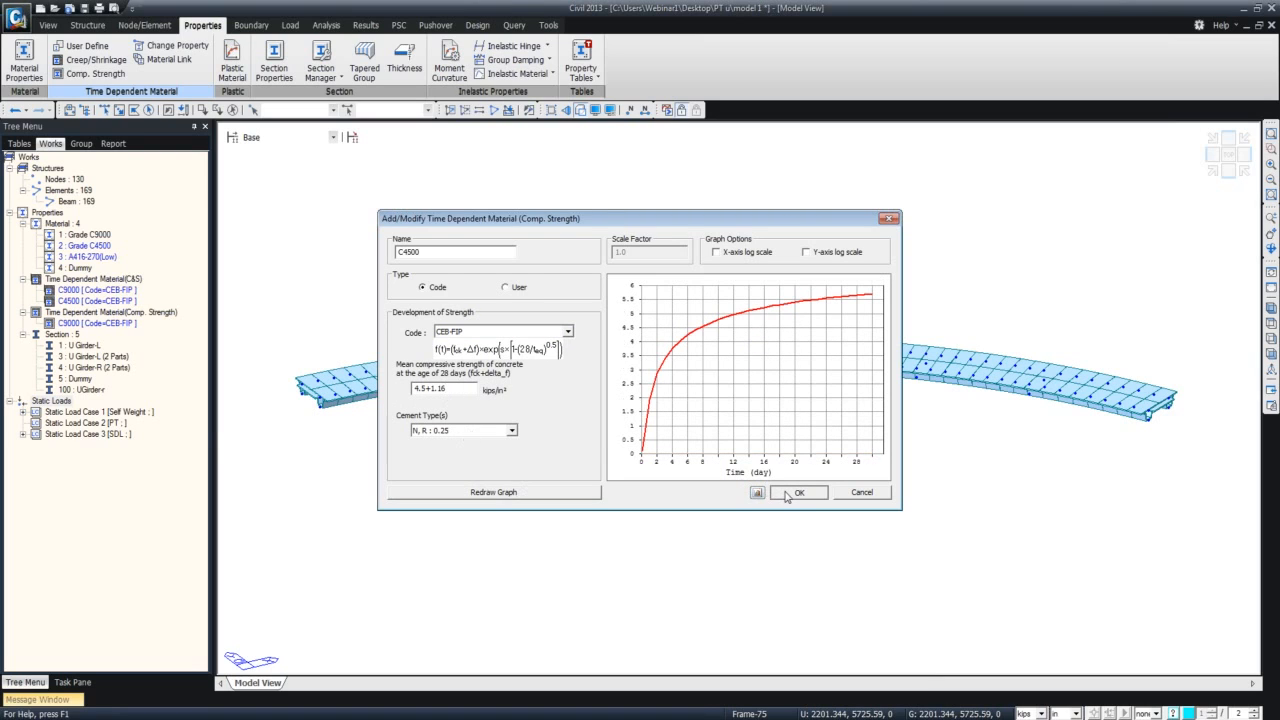
pyautogui.click(716, 418)
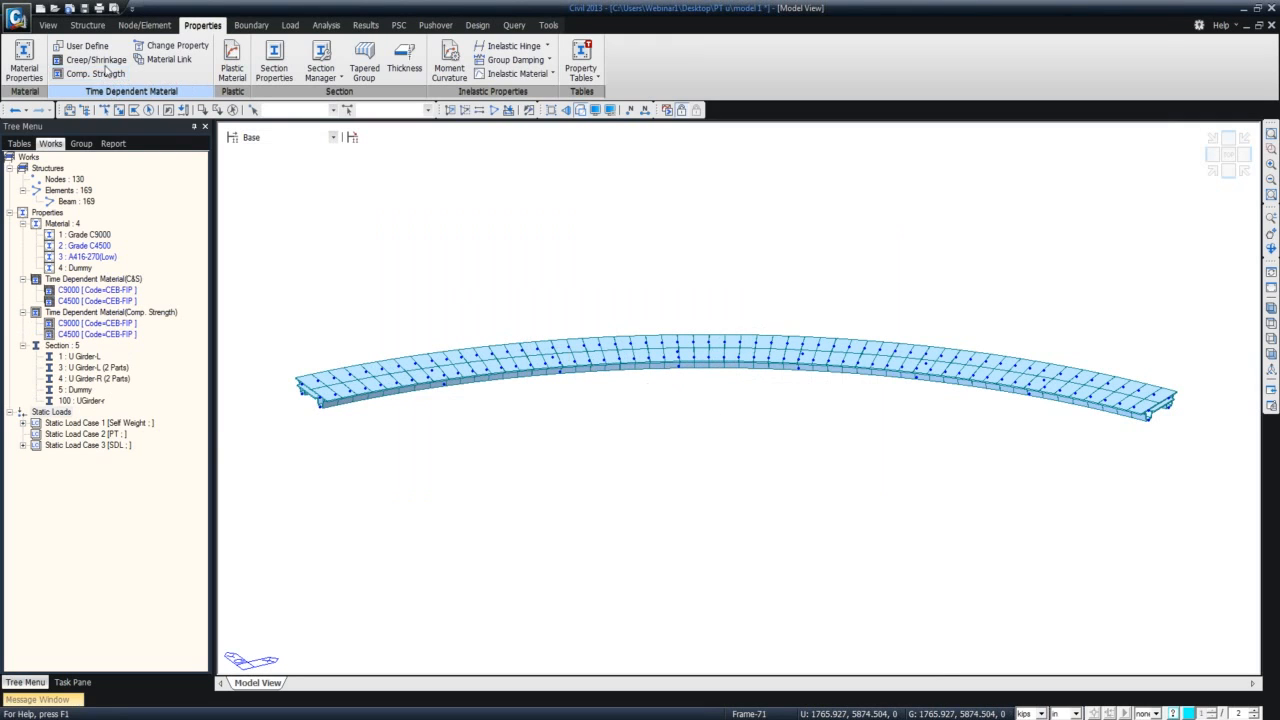
# Link the material Grade C9000 to creep/shrinkage C9000 and compressive strength C9000.
pyautogui.click(160, 60)
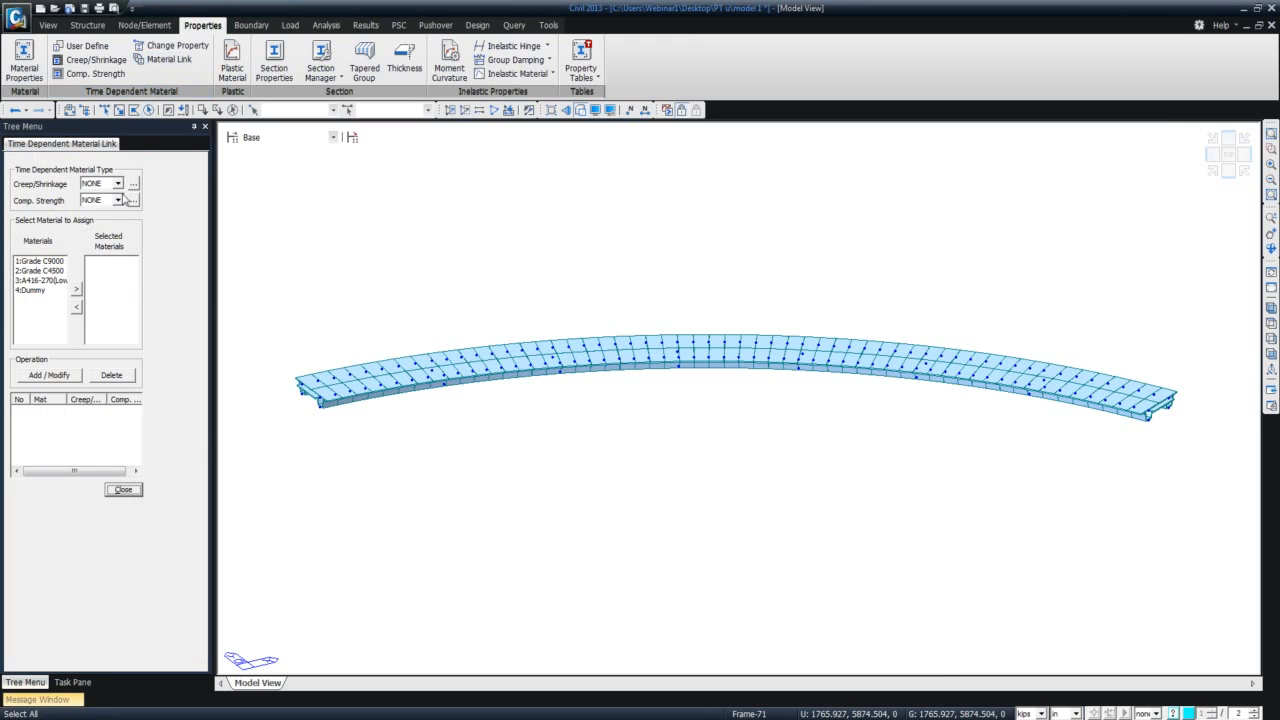
pyautogui.click(117, 184)
pyautogui.click(95, 205)
pyautogui.click(117, 200)
pyautogui.click(92, 221)
pyautogui.click(50, 261)
pyautogui.click(77, 289)
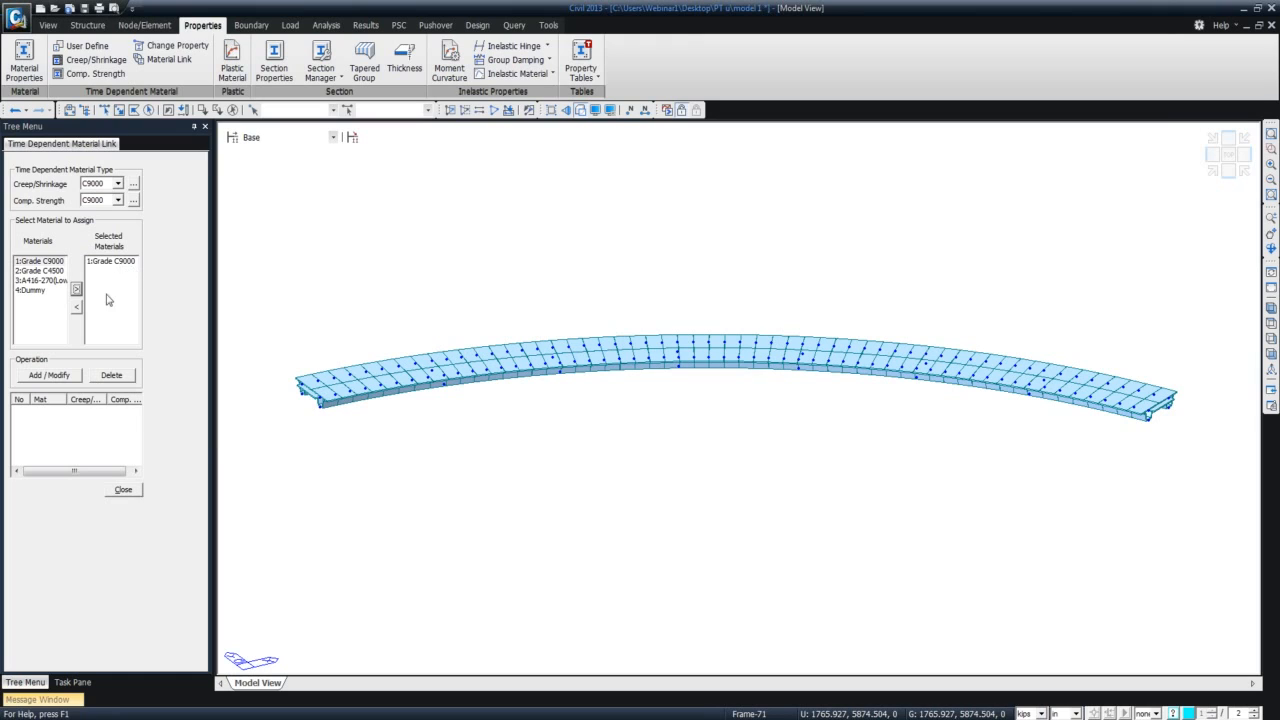
pyautogui.click(70, 375)
# Link the material Grade C4500 to creep/shrinkage C4500 and compressive strength C4500, and check the two links among the model's properties.
pyautogui.click(118, 184)
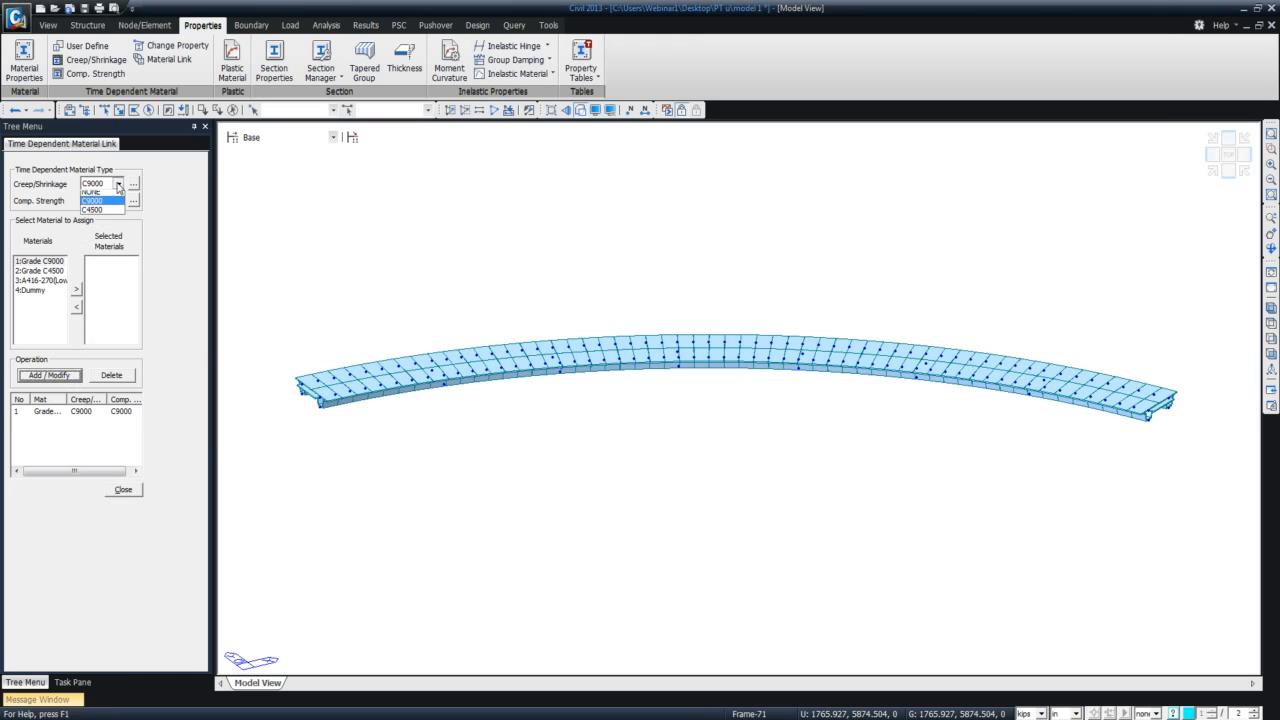
pyautogui.click(92, 214)
pyautogui.click(118, 200)
pyautogui.click(97, 231)
pyautogui.click(38, 270)
pyautogui.click(76, 289)
pyautogui.click(49, 375)
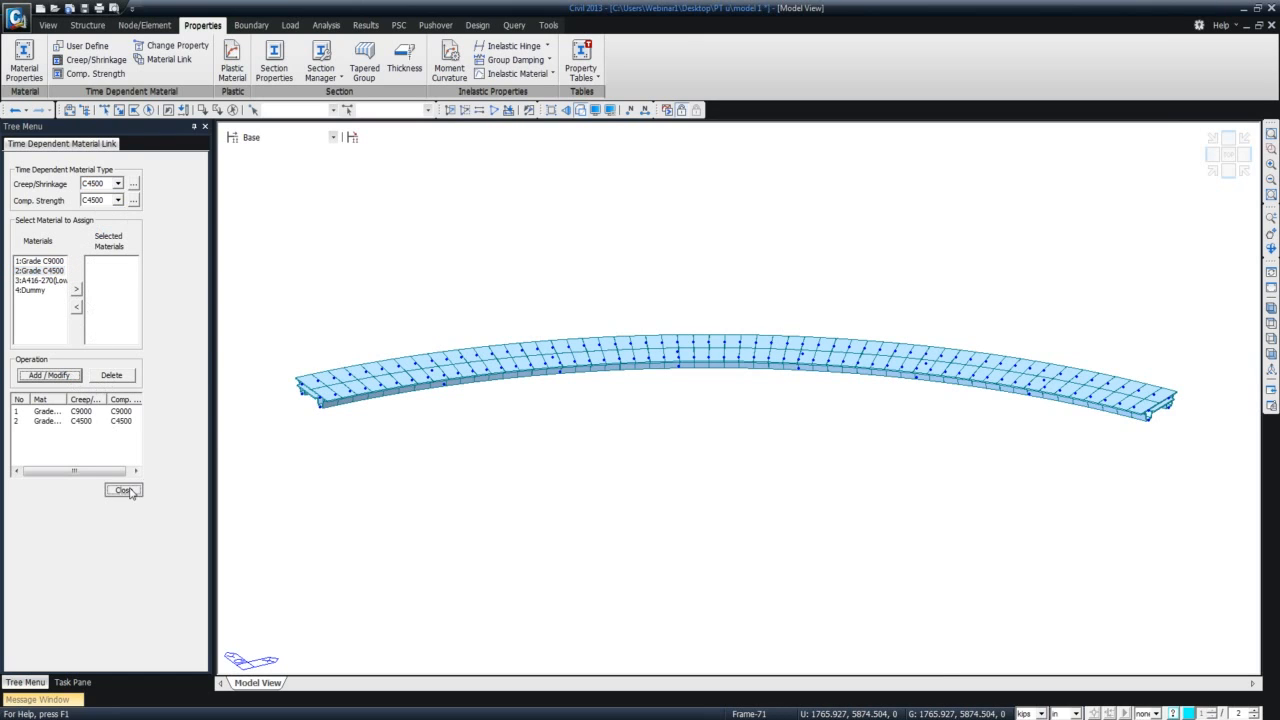
pyautogui.click(123, 490)
pyautogui.click(144, 367)
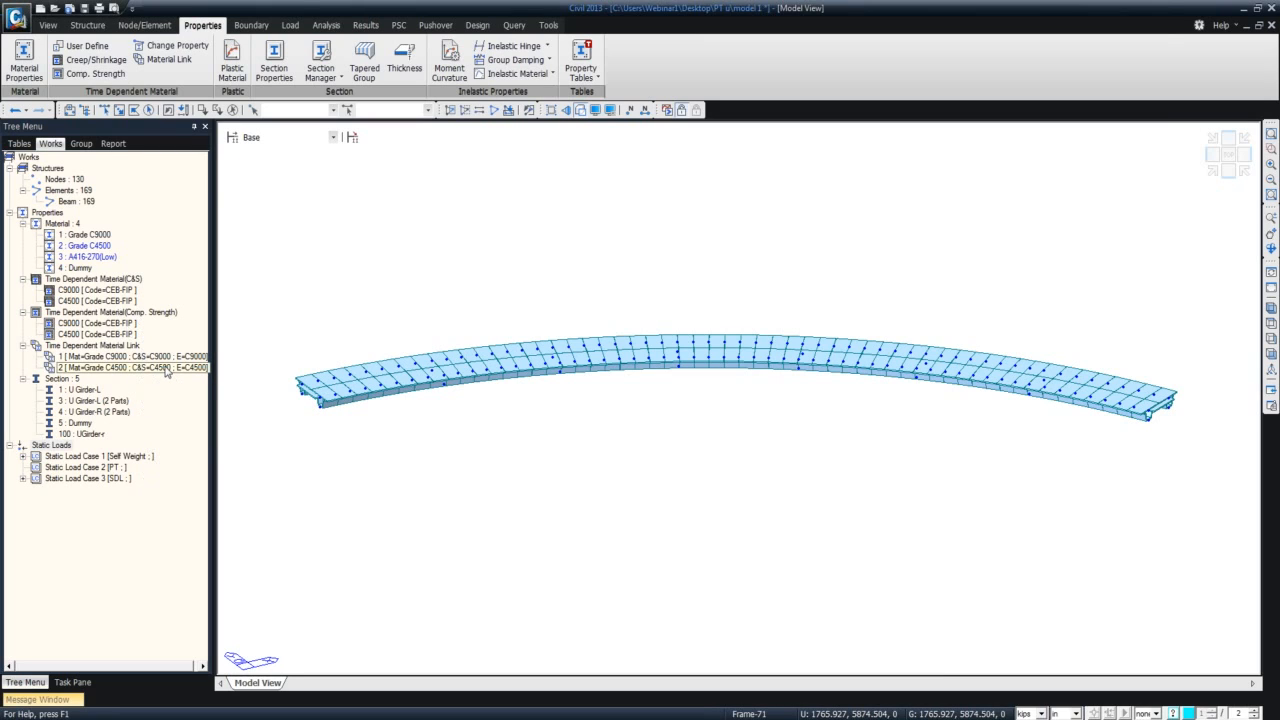
pyautogui.click(154, 358)
# Switch to the model 2 file and review the settings of its Web tendon property, including the tendon type options.
pyautogui.click(183, 719)
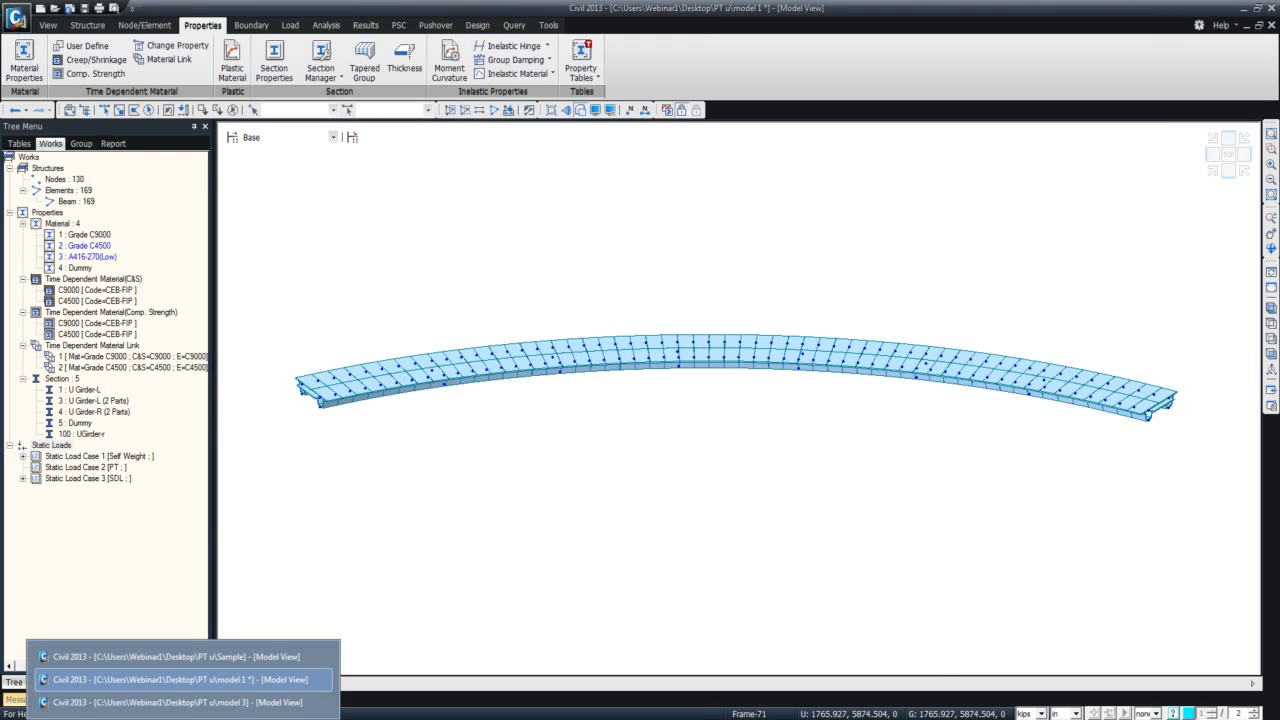
pyautogui.click(405, 596)
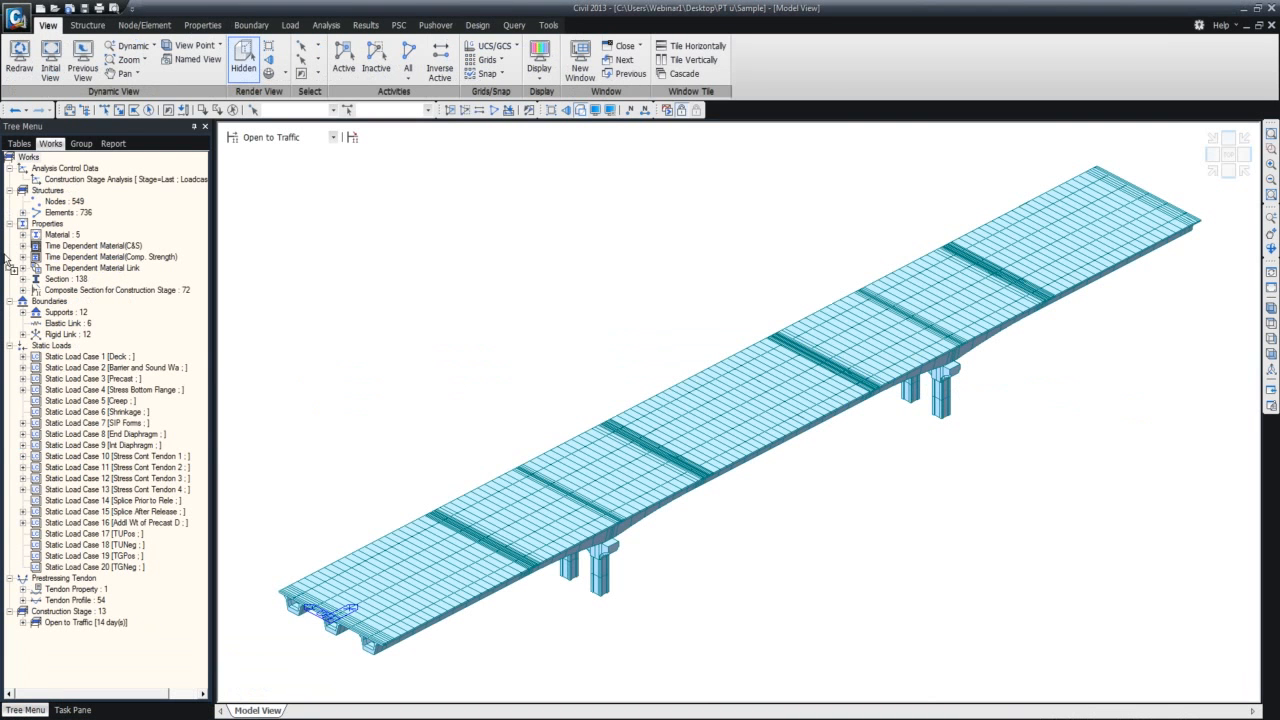
pyautogui.moveTo(4, 255); pyautogui.dragTo(453, 321)
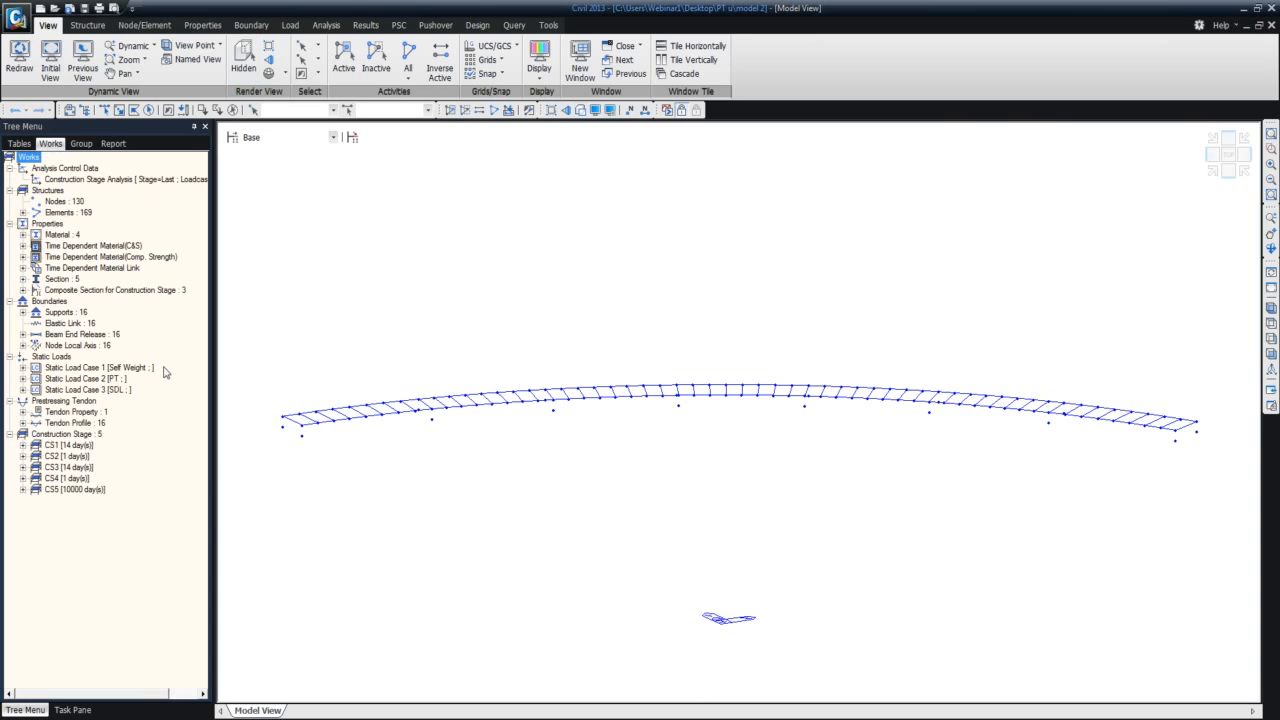
pyautogui.click(22, 412)
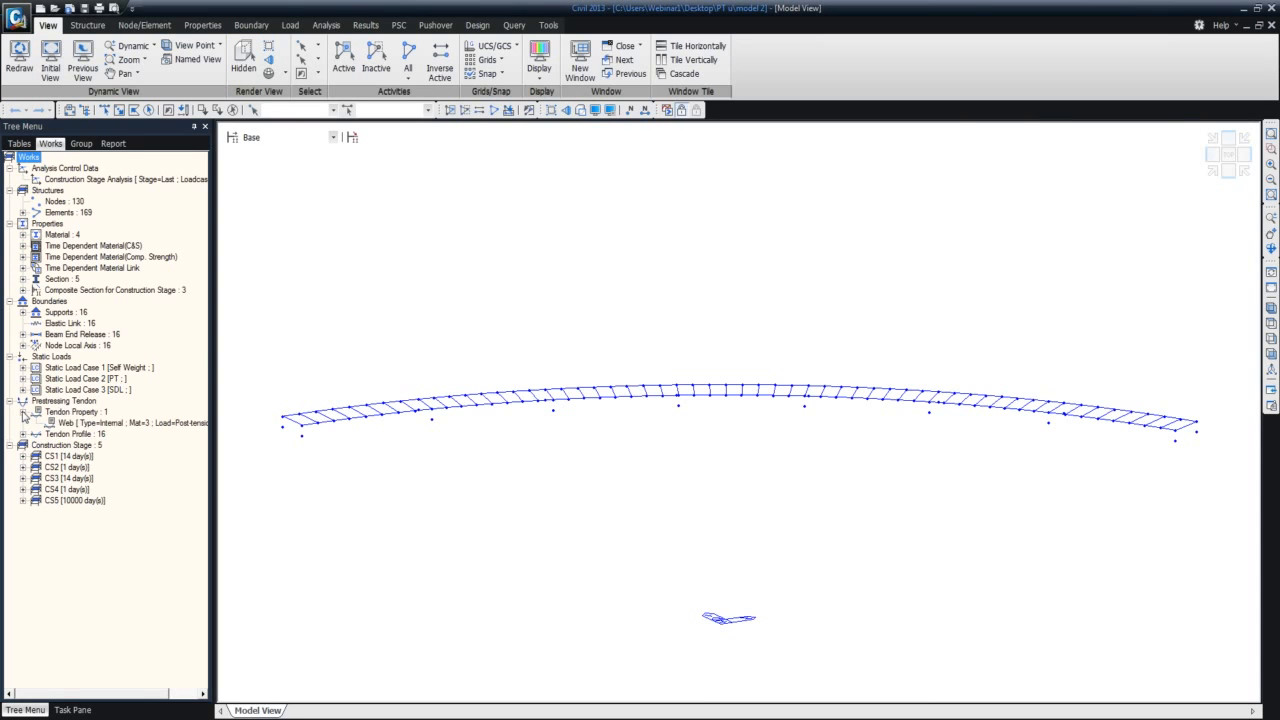
pyautogui.doubleClick(60, 427)
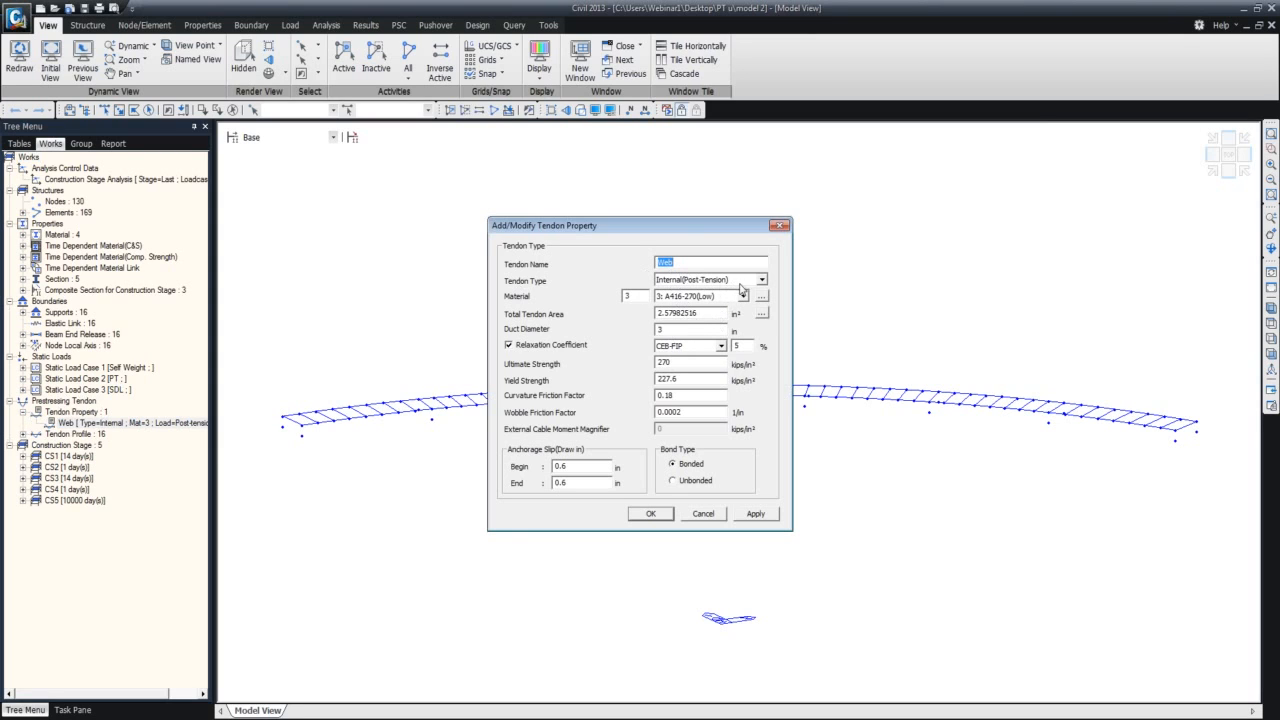
pyautogui.click(762, 281)
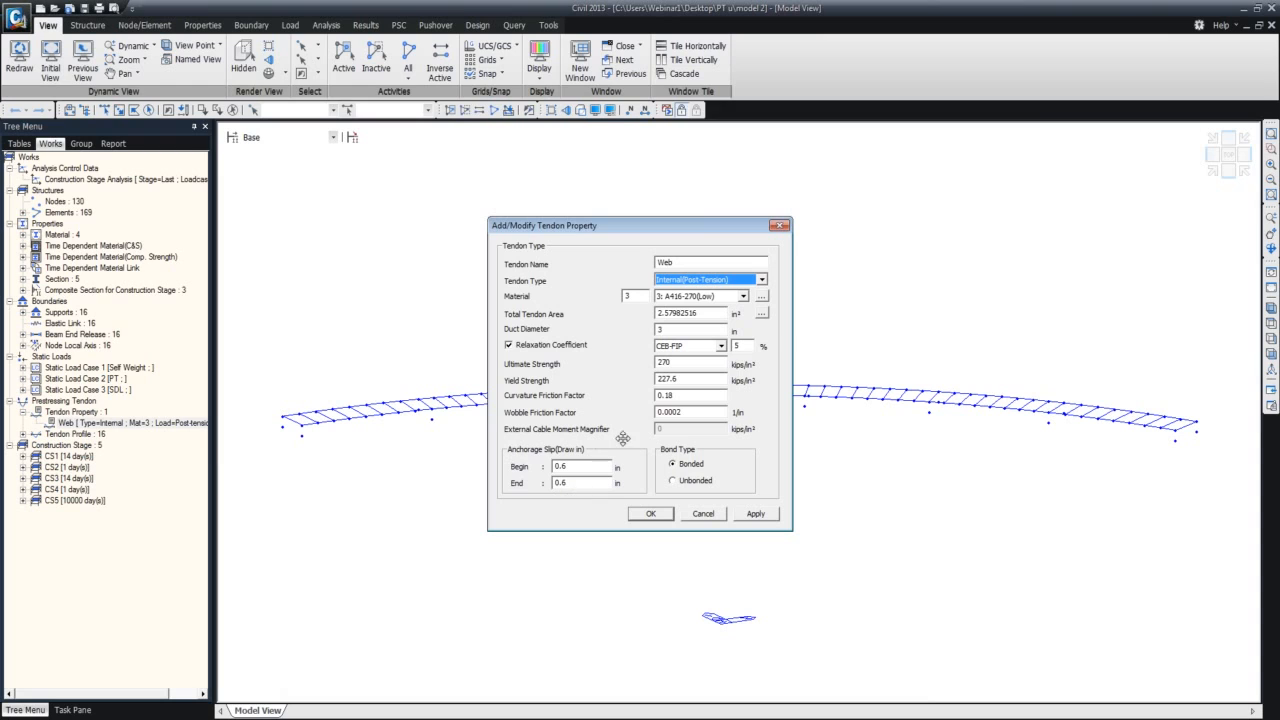
pyautogui.click(779, 226)
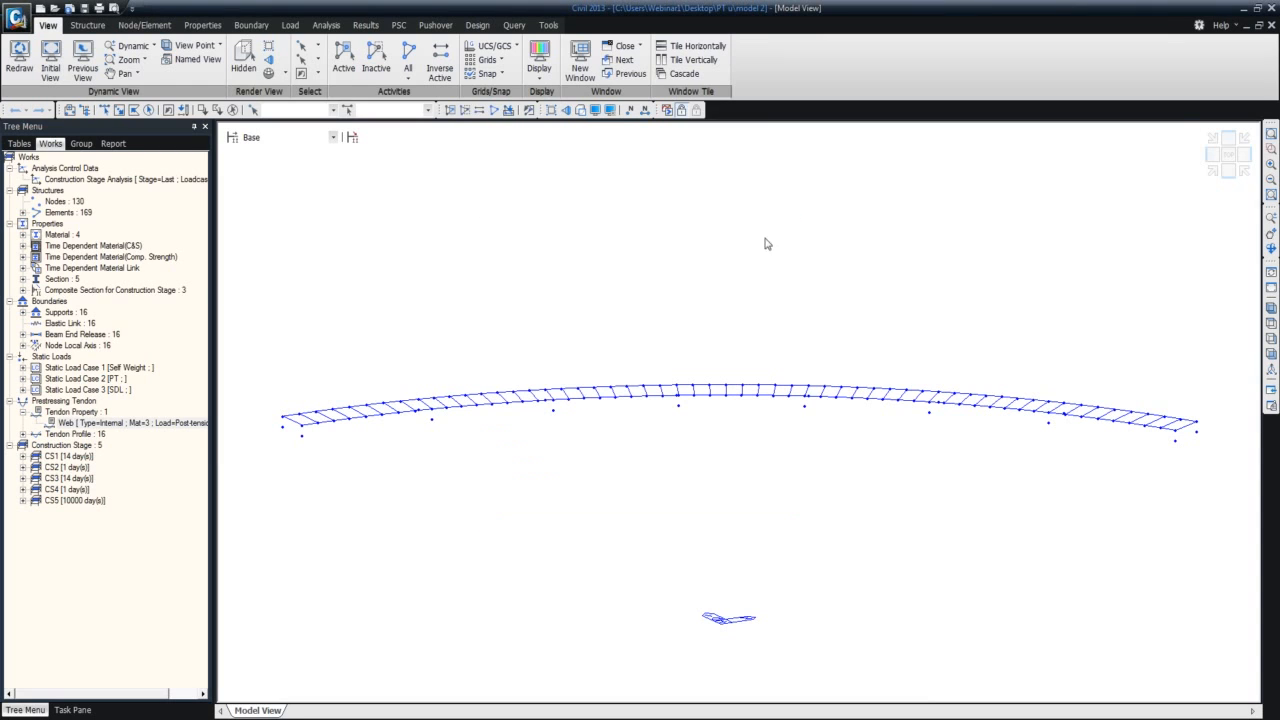
# List the tendon profiles, then select the inner curved girder line with a polygon in plan view and activate only those elements.
pyautogui.doubleClick(50, 436)
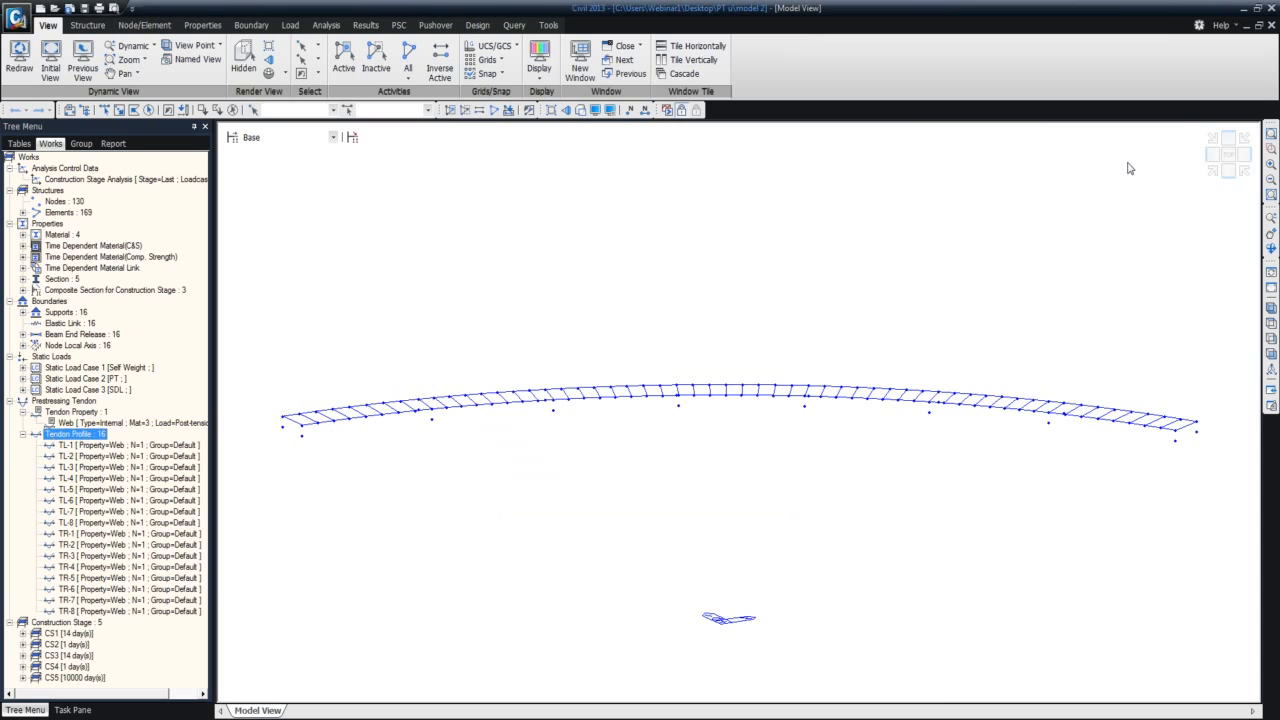
pyautogui.click(1228, 158)
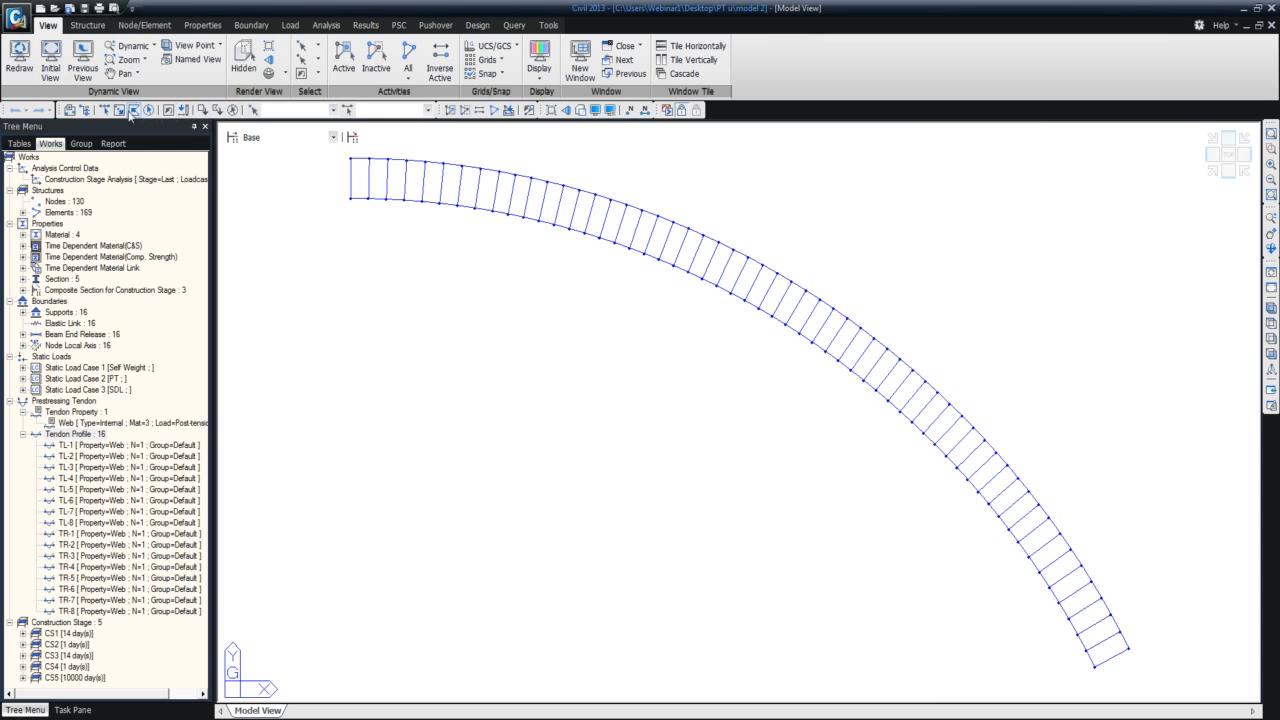
pyautogui.moveTo(352, 190); pyautogui.dragTo(858, 365)
pyautogui.click(977, 454)
pyautogui.click(1055, 574)
pyautogui.click(1127, 700)
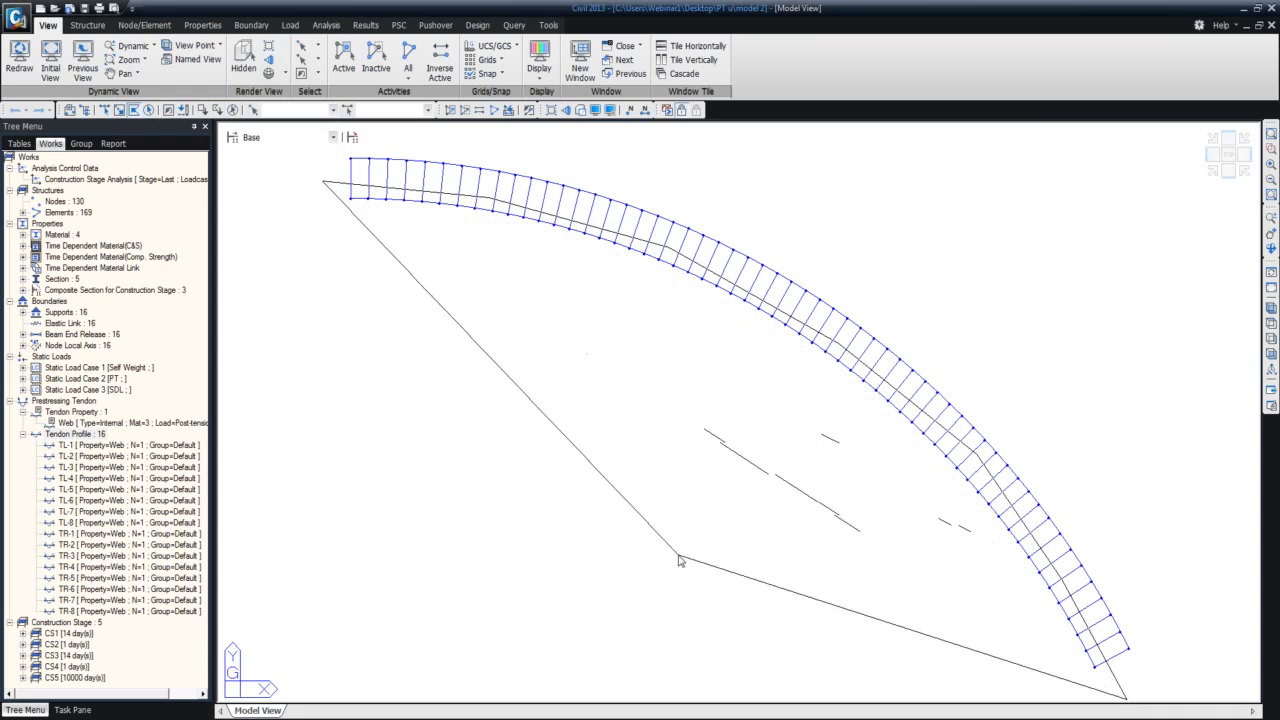
pyautogui.doubleClick(494, 421)
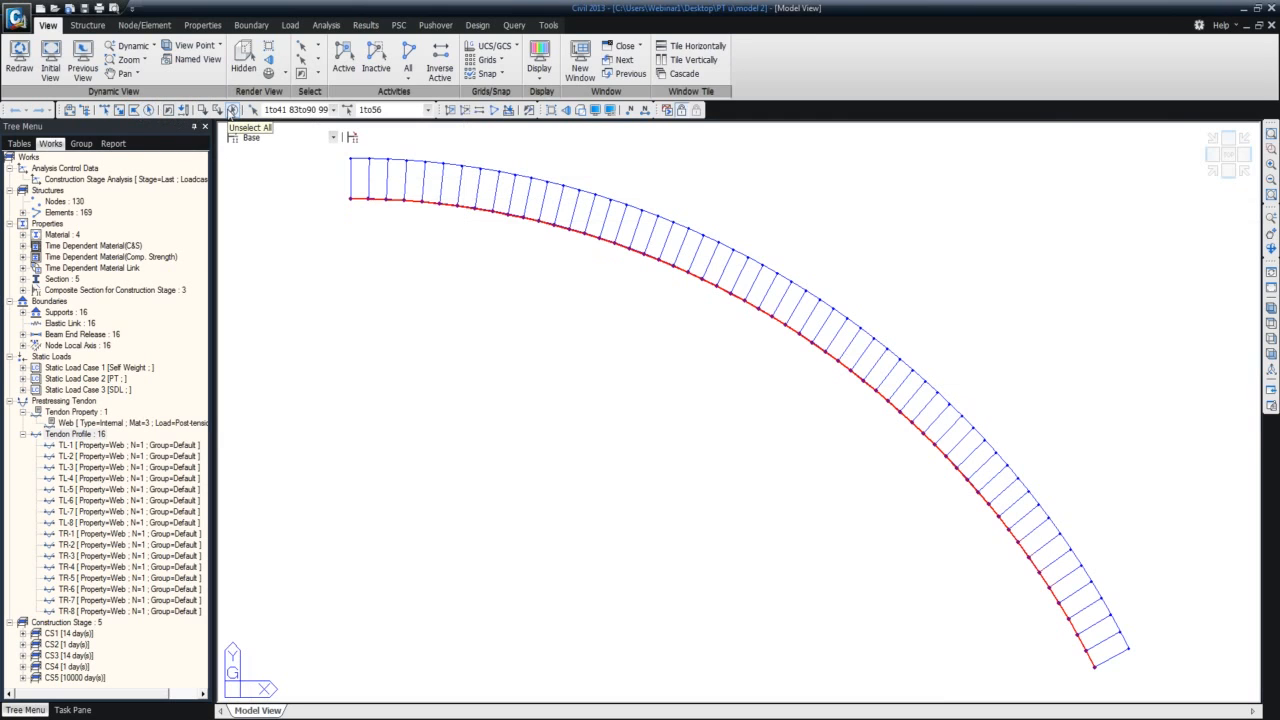
pyautogui.click(343, 60)
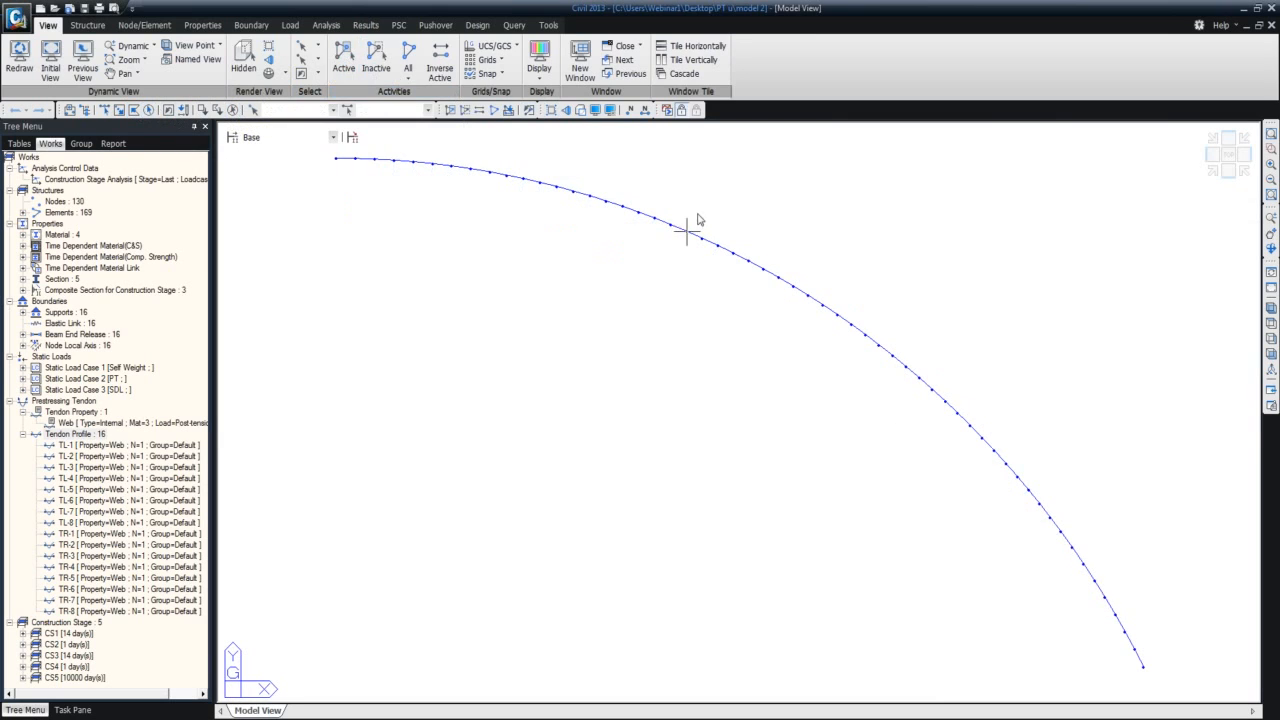
# Show the active girder in an isometric hidden view and display the tendon profiles on it.
pyautogui.click(1213, 173)
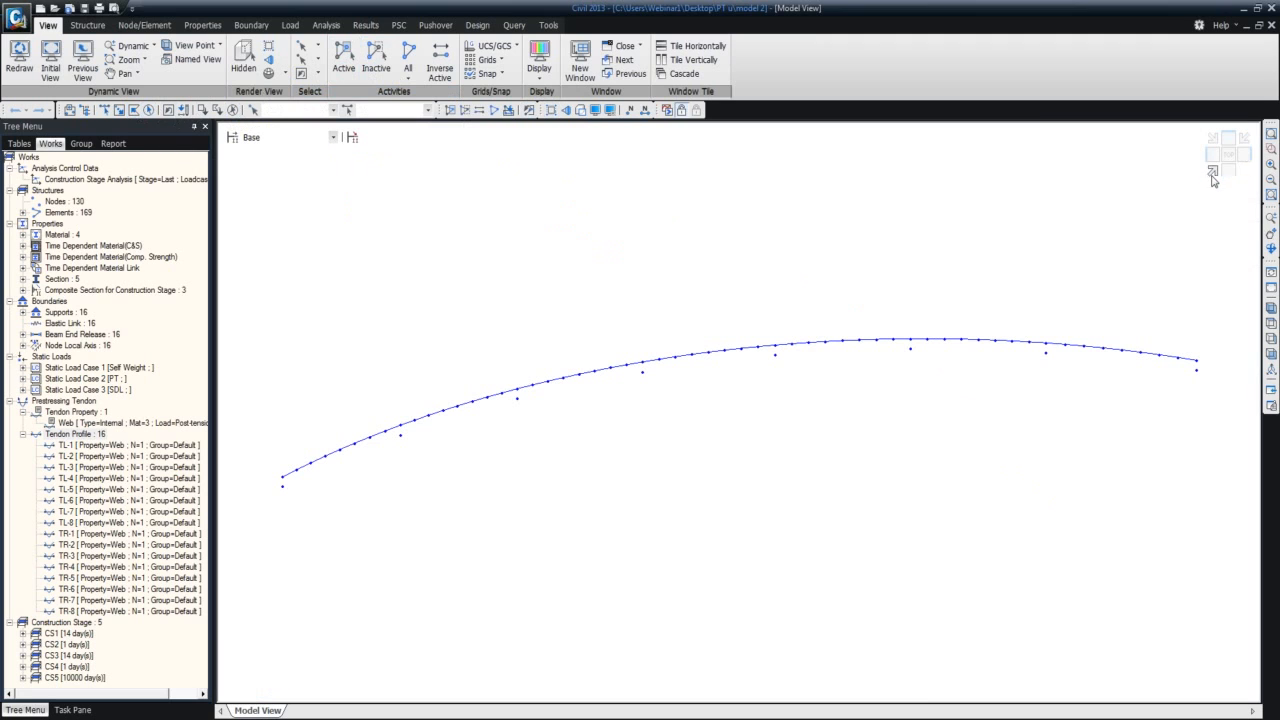
pyautogui.click(243, 60)
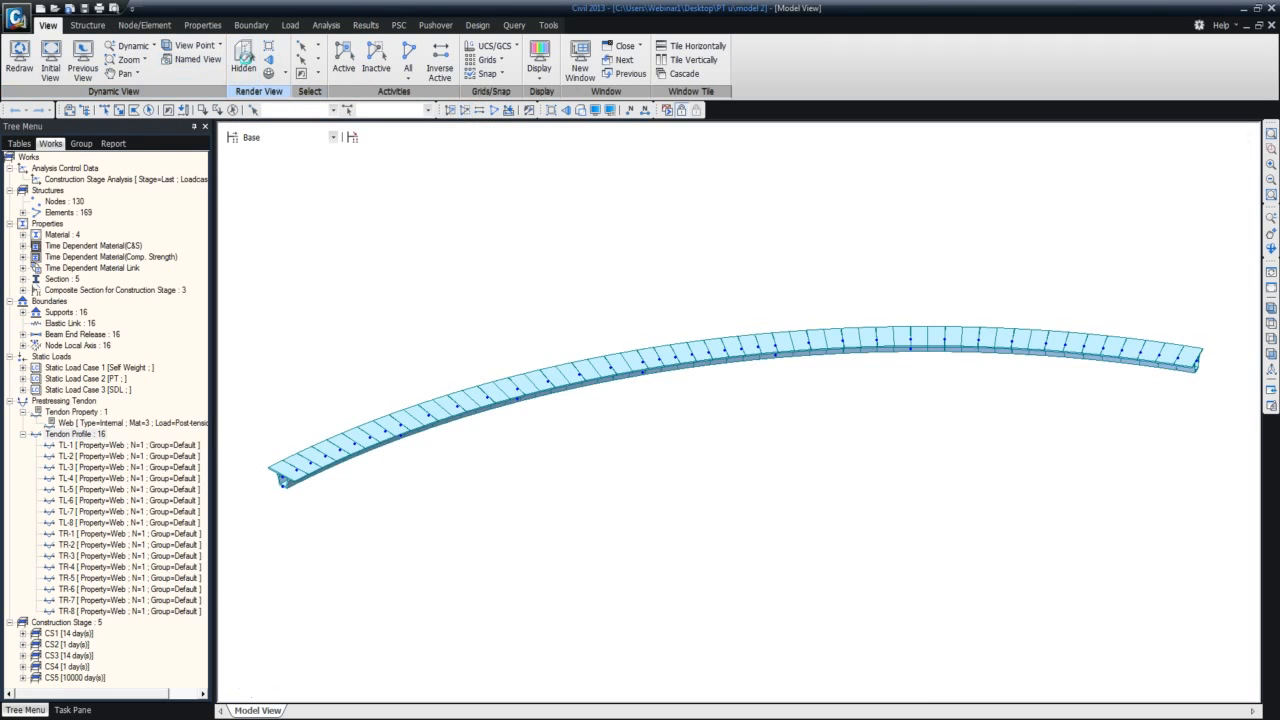
pyautogui.click(101, 436)
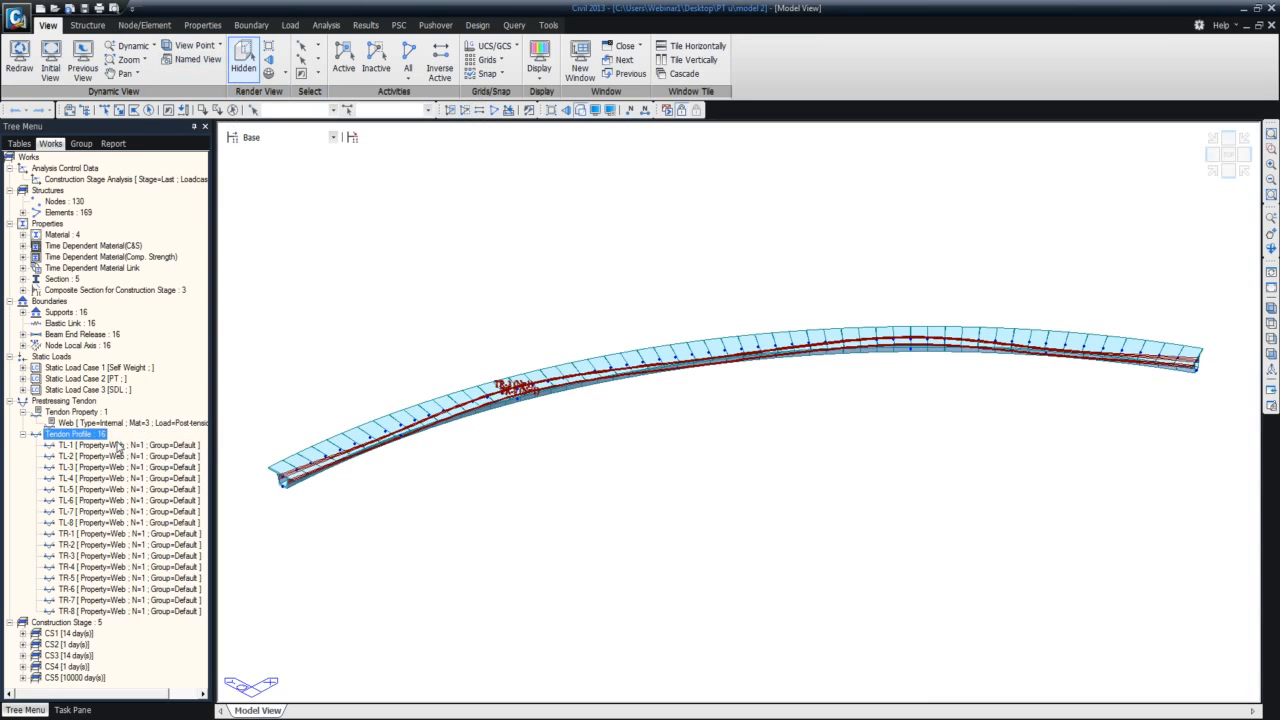
# Examine the tendon profiles up close at the girder's end, and view them along the whole girder in front elevation.
pyautogui.moveTo(363, 467); pyautogui.dragTo(506, 404, button='middle')
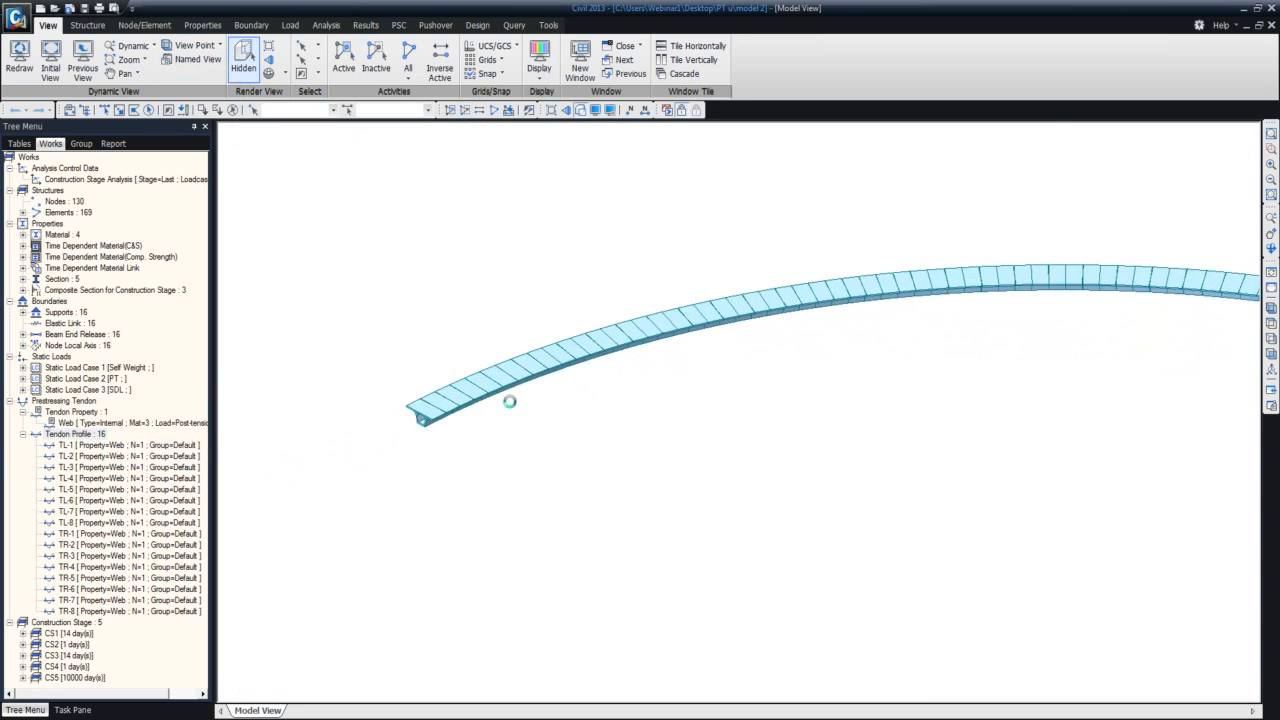
pyautogui.scroll(6, 432, 436)
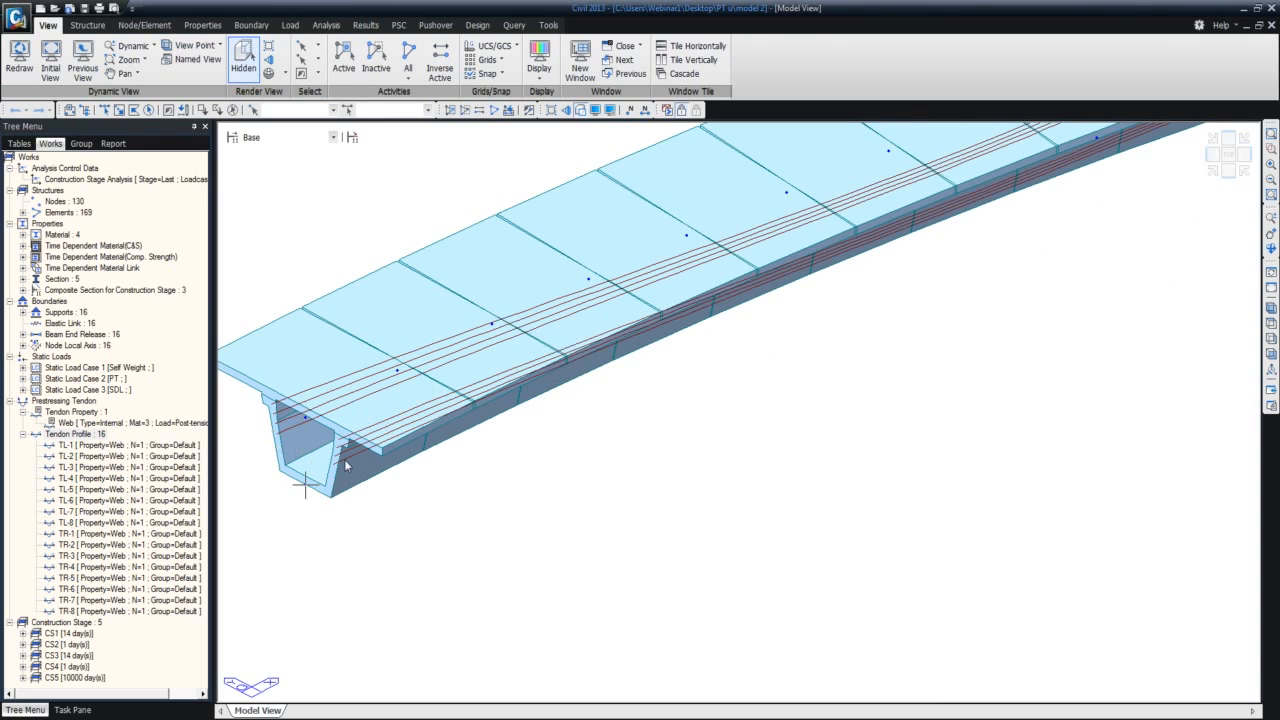
pyautogui.scroll(3, 594, 404)
pyautogui.scroll(-2, 572, 402)
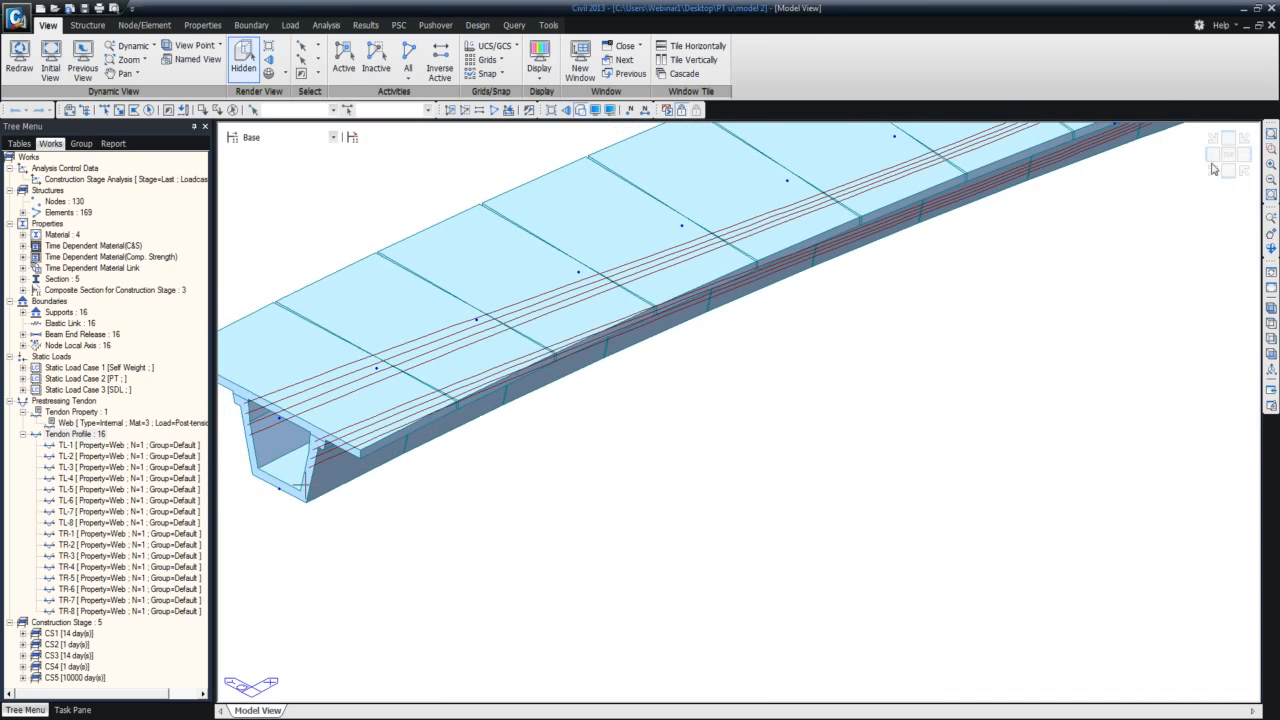
pyautogui.click(1229, 172)
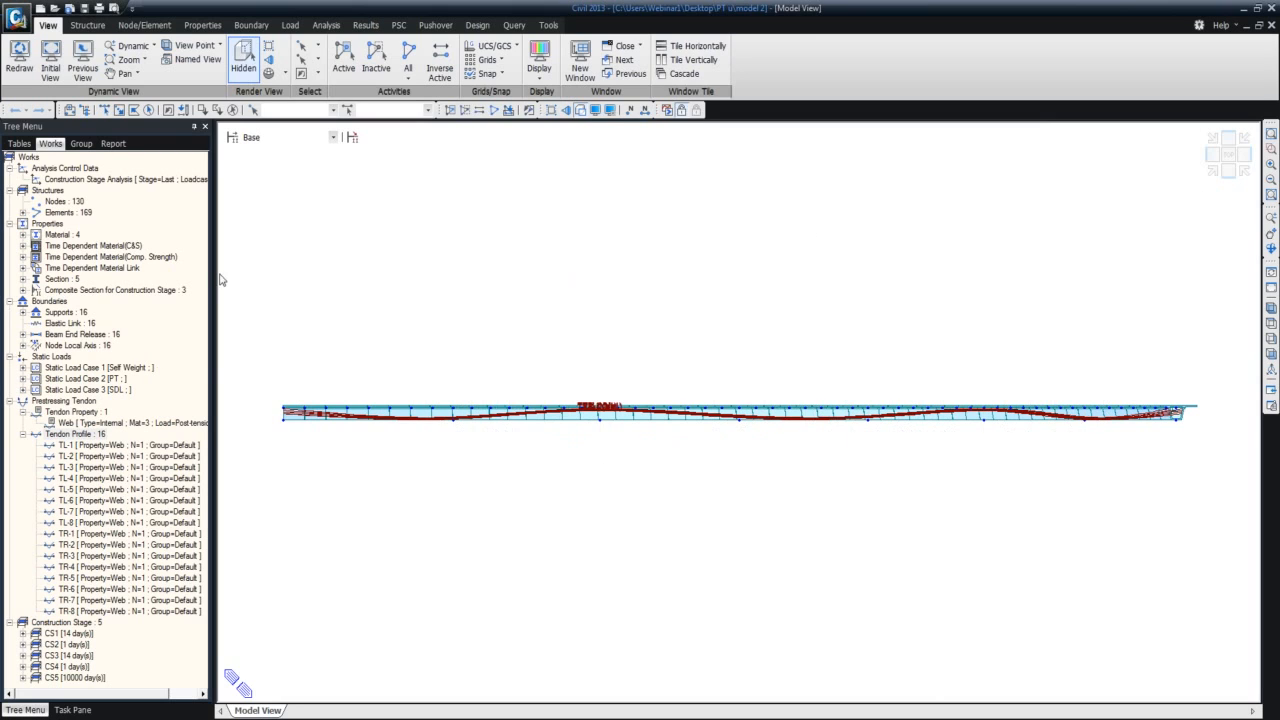
# Hide the tendon profiles, reactivate all elements and show the full bridge in isometric view.
pyautogui.rightClick(92, 436)
pyautogui.click(116, 465)
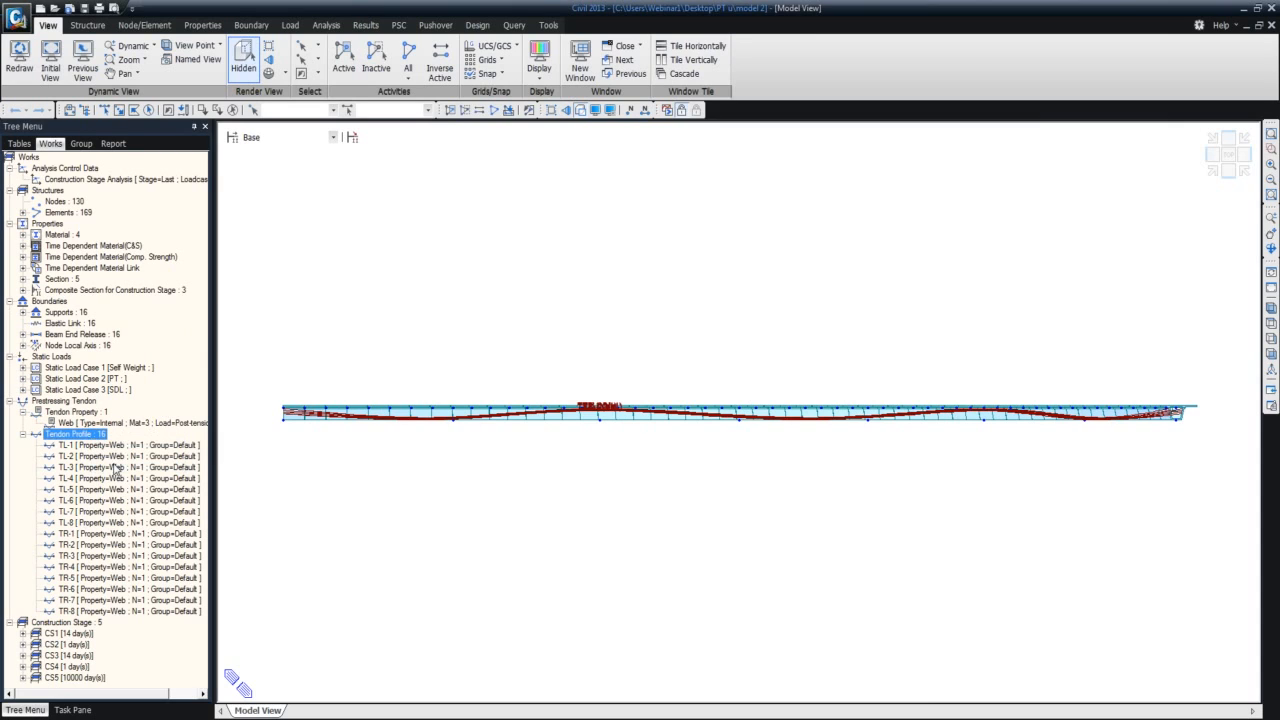
pyautogui.click(408, 57)
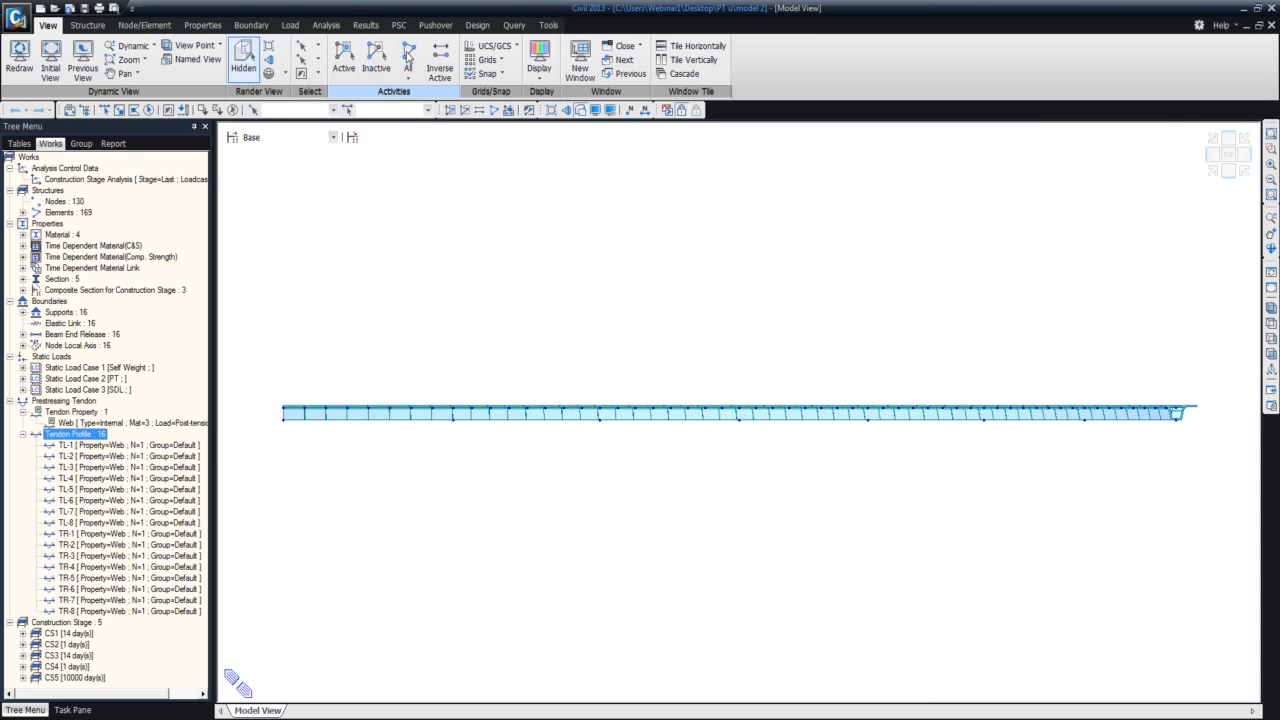
pyautogui.click(1212, 174)
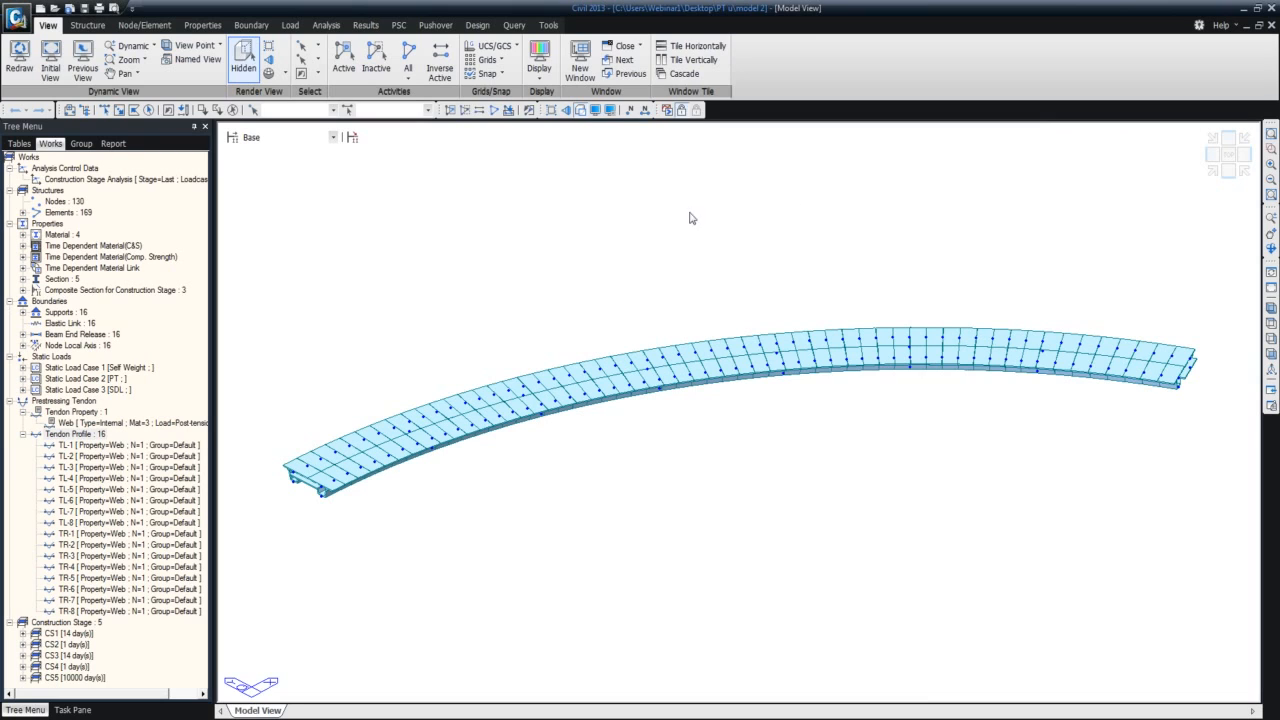
# Select the elements with Type 1 and Type 2 beam end releases and inspect their locations on the deck.
pyautogui.click(22, 335)
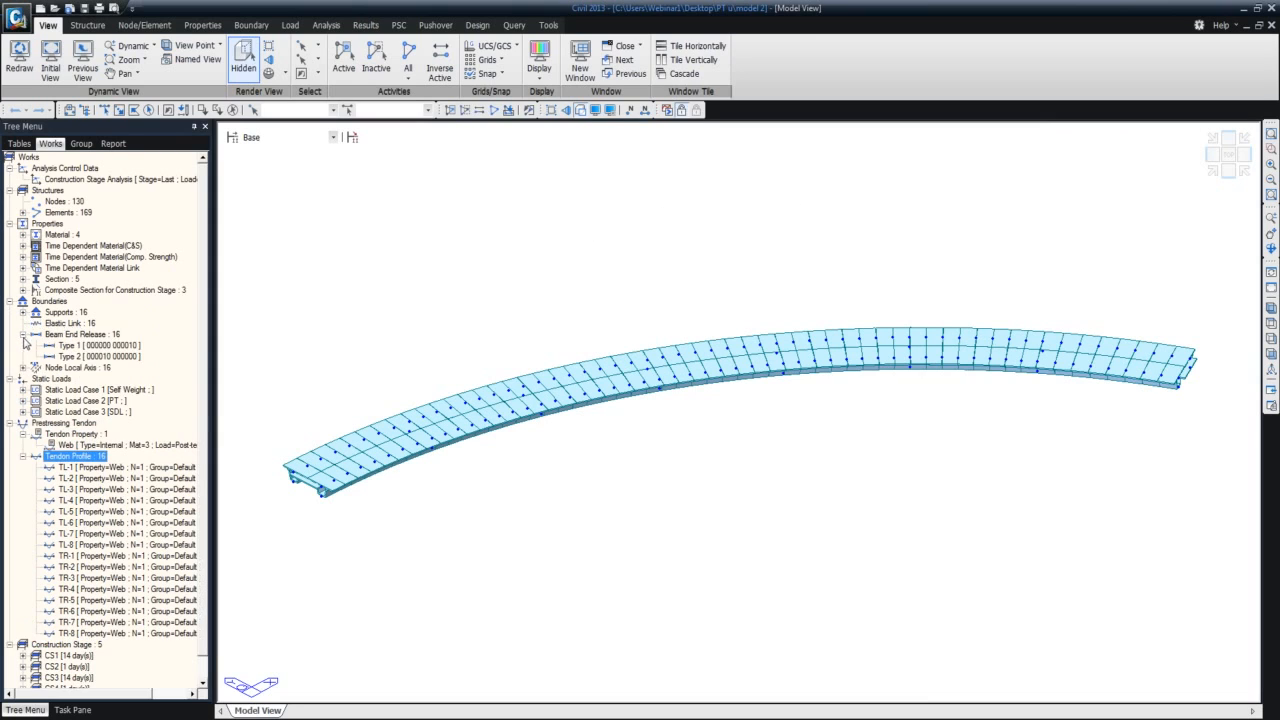
pyautogui.click(84, 346)
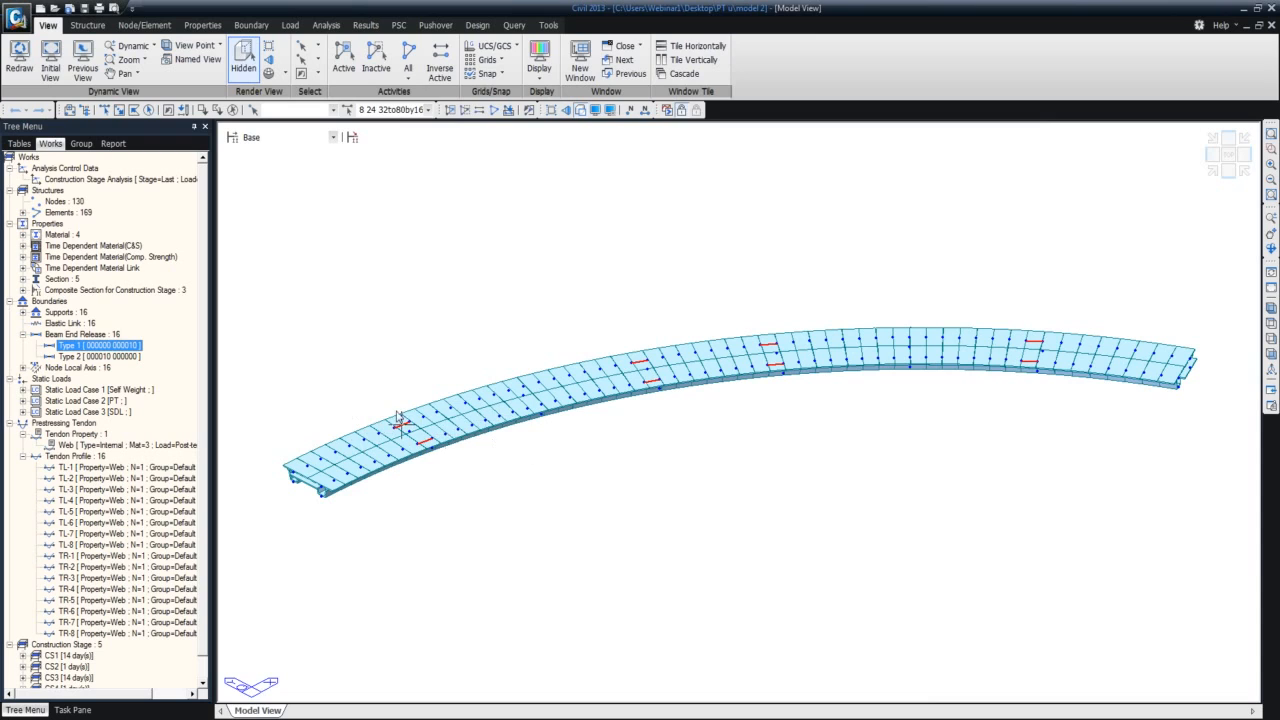
pyautogui.click(127, 358)
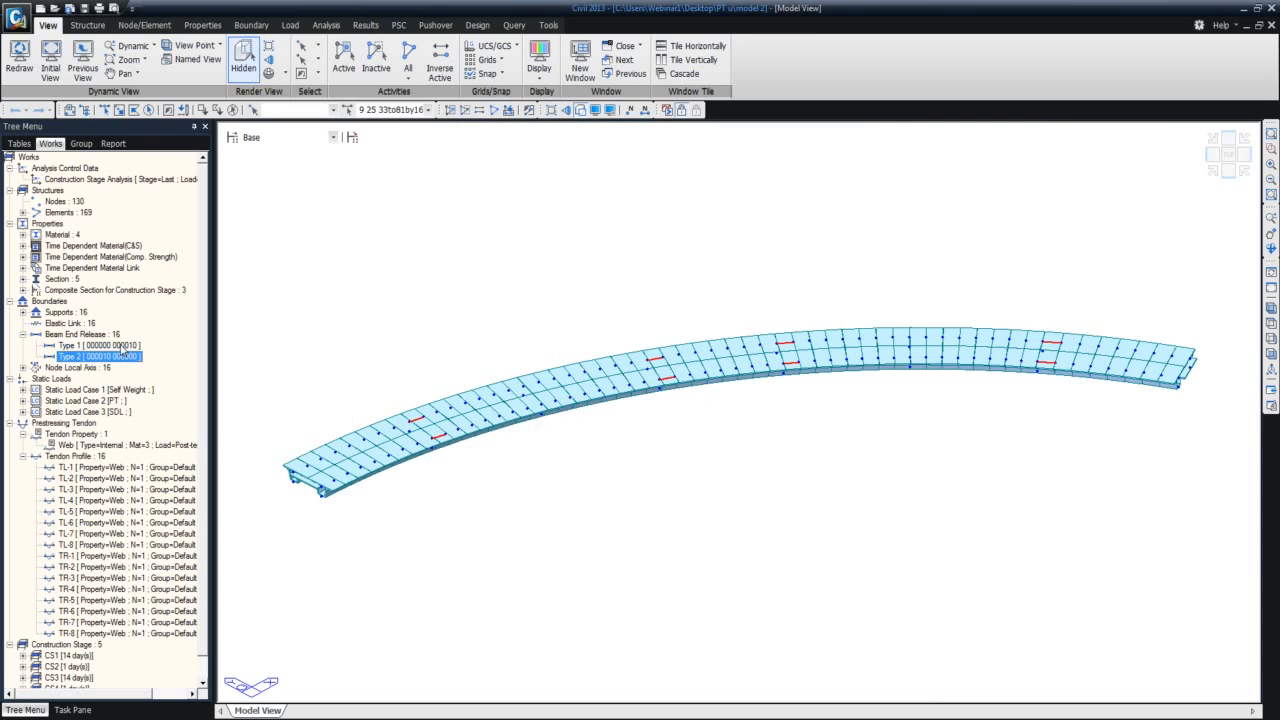
pyautogui.moveTo(428, 436); pyautogui.dragTo(452, 423, button='middle')
pyautogui.scroll(-1, 452, 423)
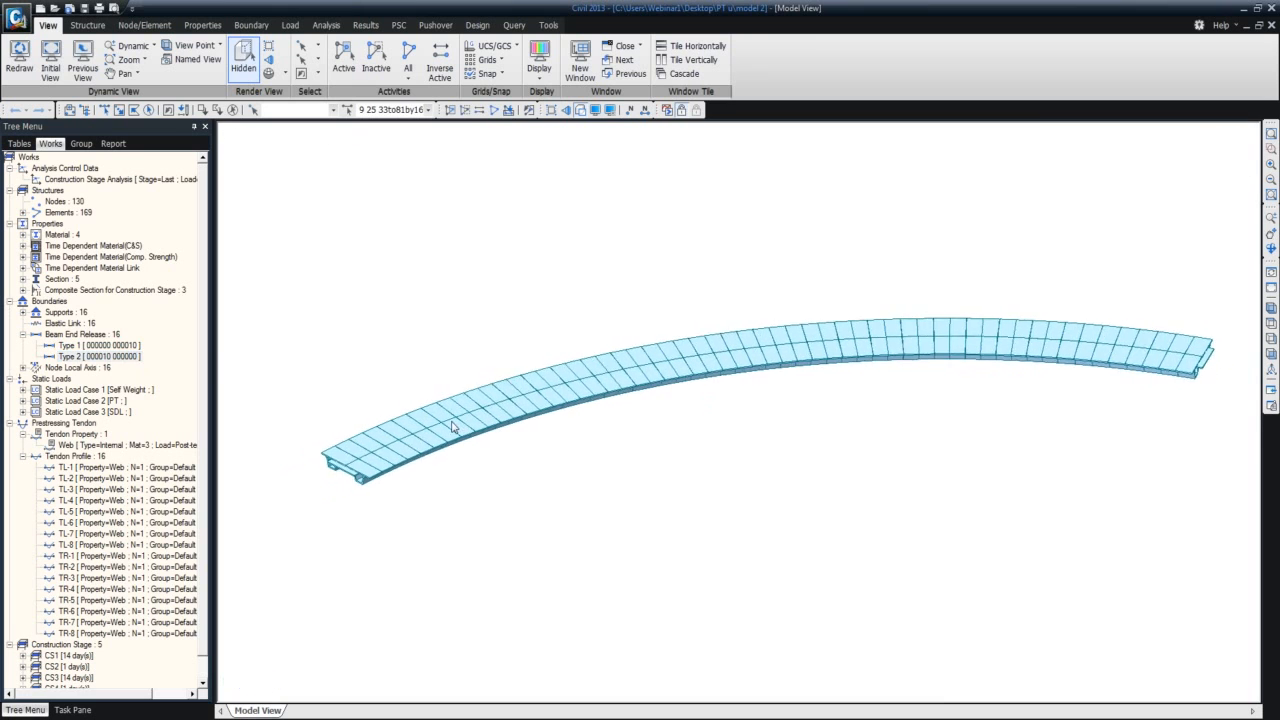
pyautogui.scroll(5, 452, 423)
pyautogui.scroll(-2, 468, 423)
pyautogui.keyDown('shift'); pyautogui.moveTo(460, 435); pyautogui.dragTo(416, 454, button='middle'); pyautogui.keyUp('shift')
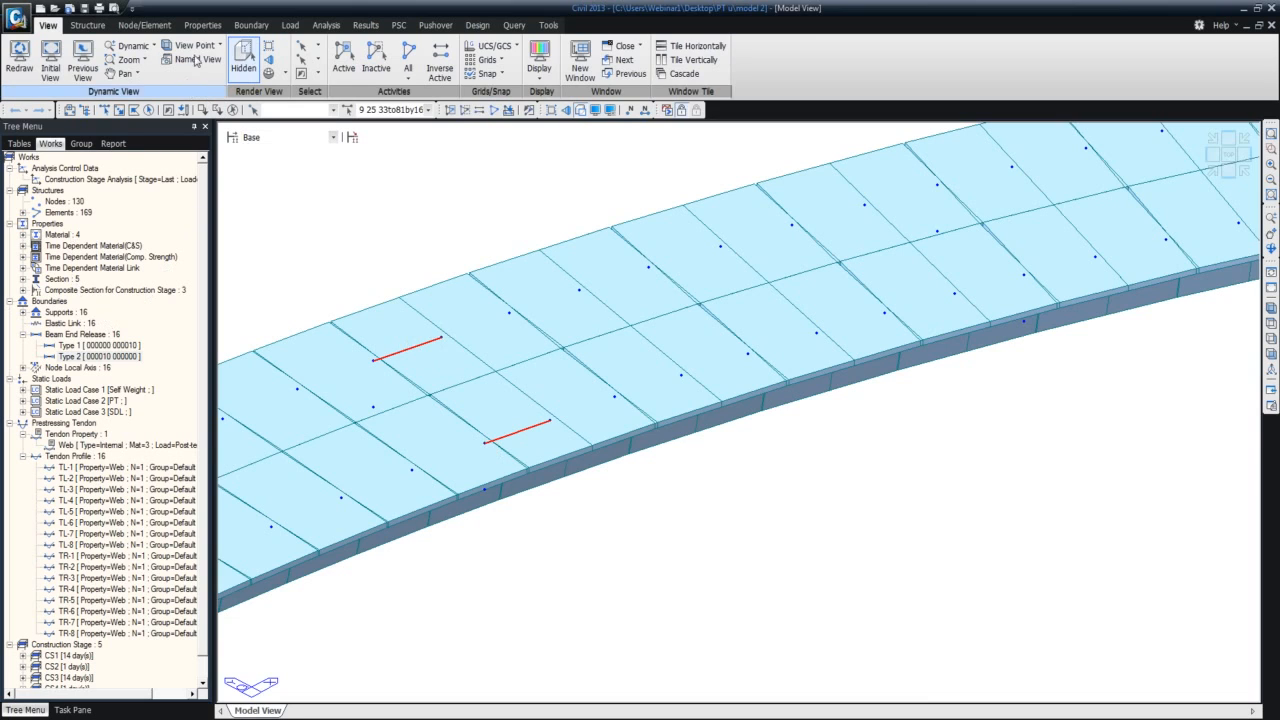
# Review the Beam End Release settings without applying them, and recheck the Type 1 and Type 2 releases in the model's boundary list.
pyautogui.click(252, 26)
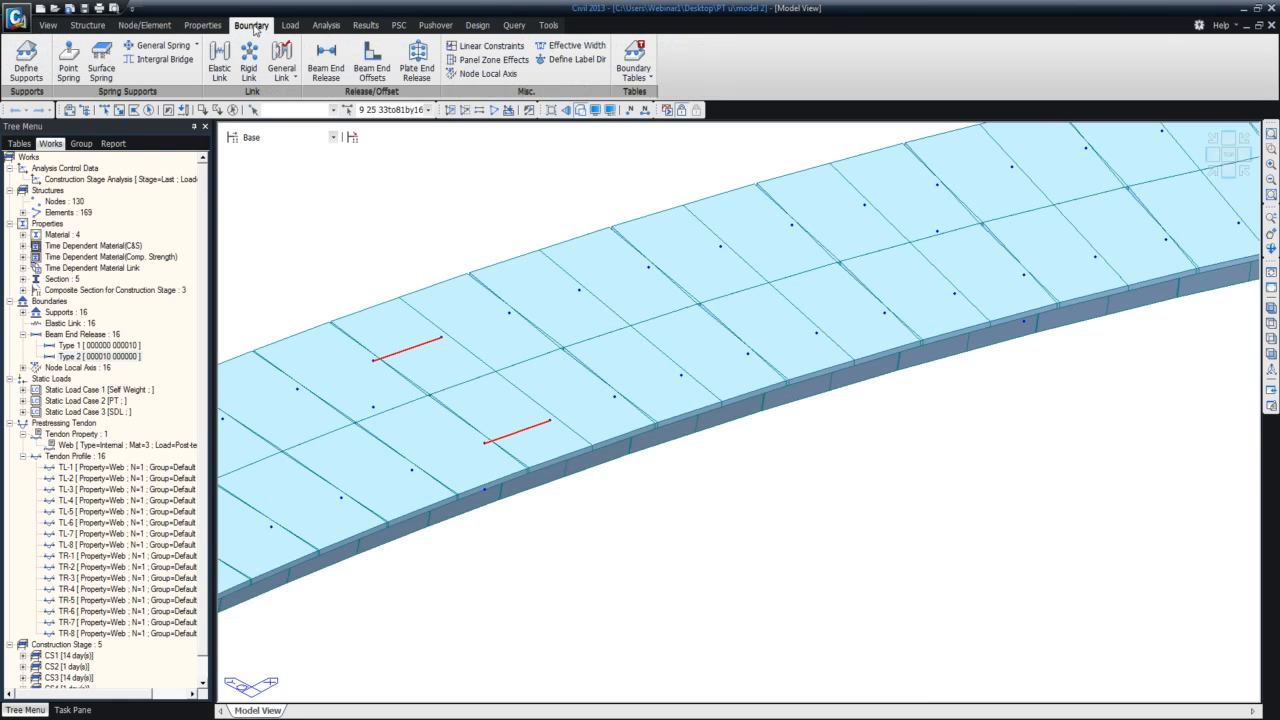
pyautogui.click(326, 62)
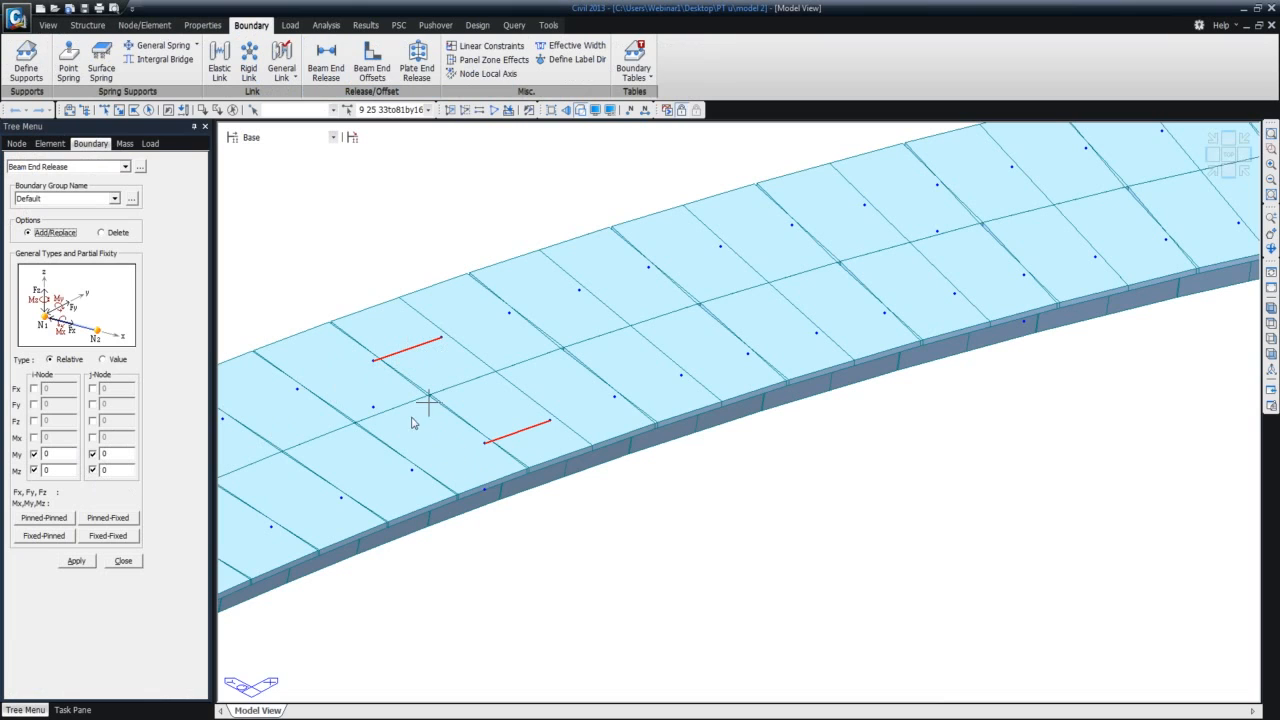
pyautogui.click(123, 560)
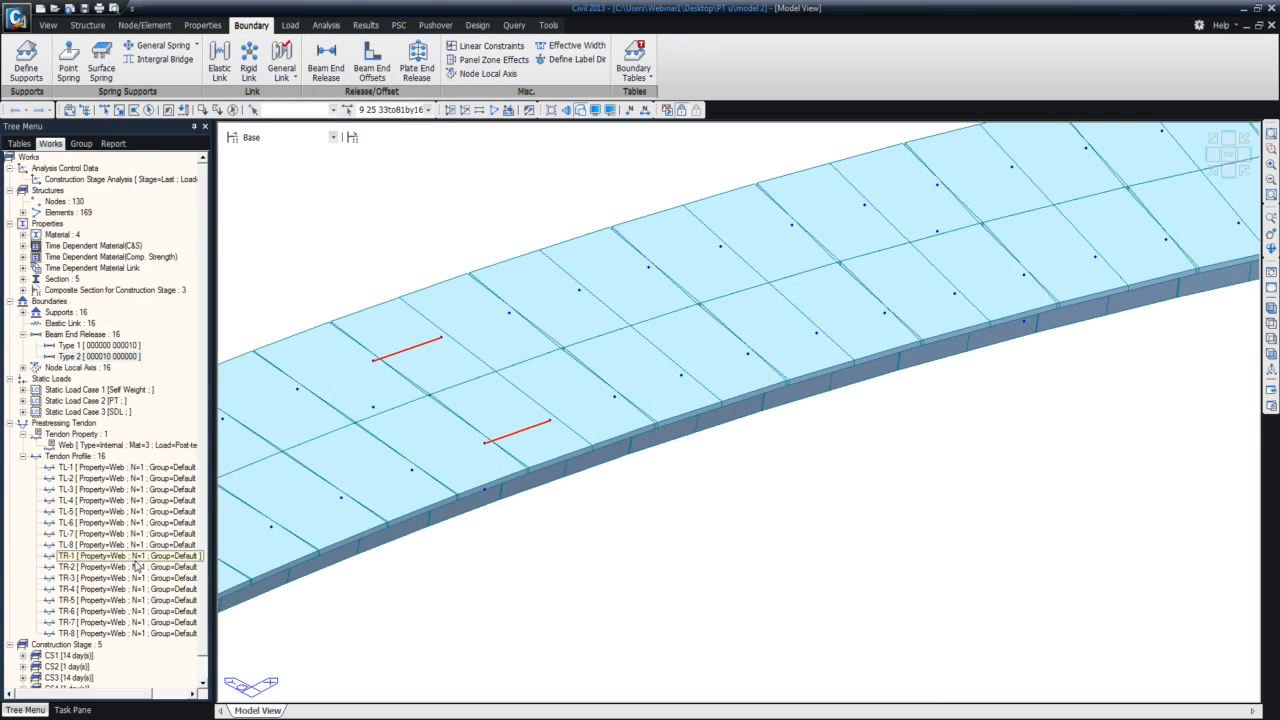
pyautogui.click(134, 349)
pyautogui.click(137, 358)
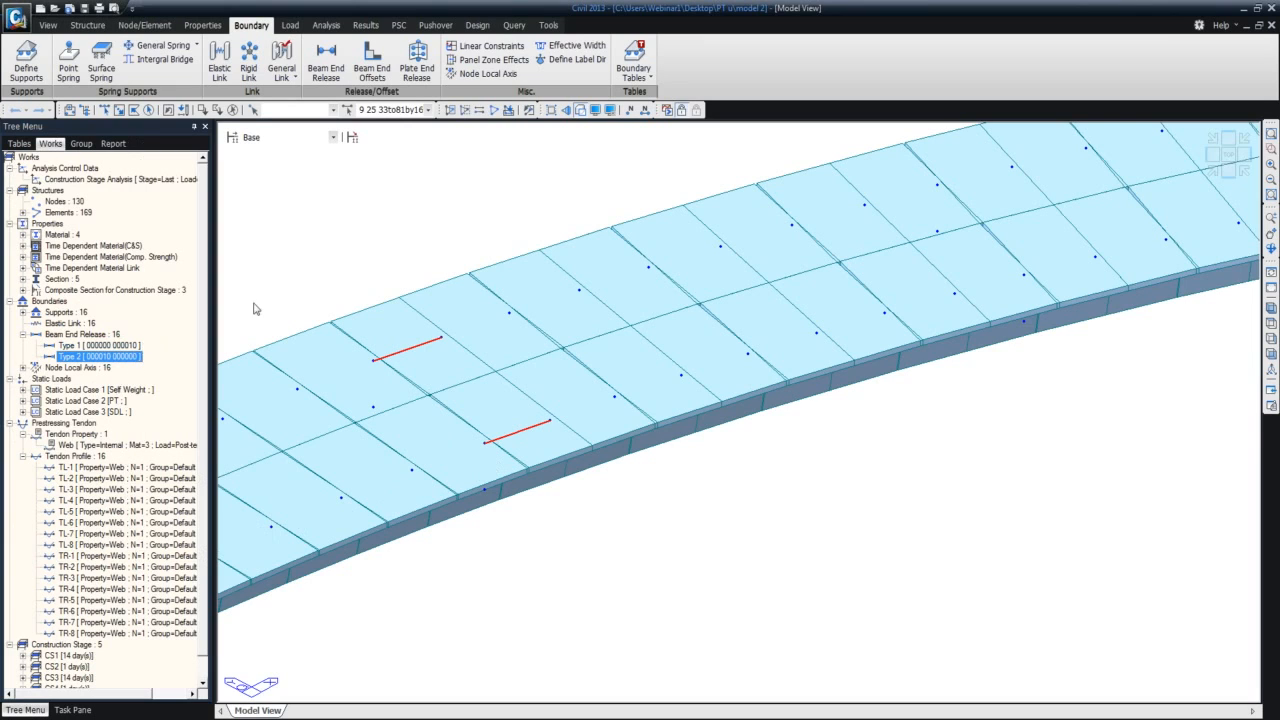
pyautogui.click(22, 334)
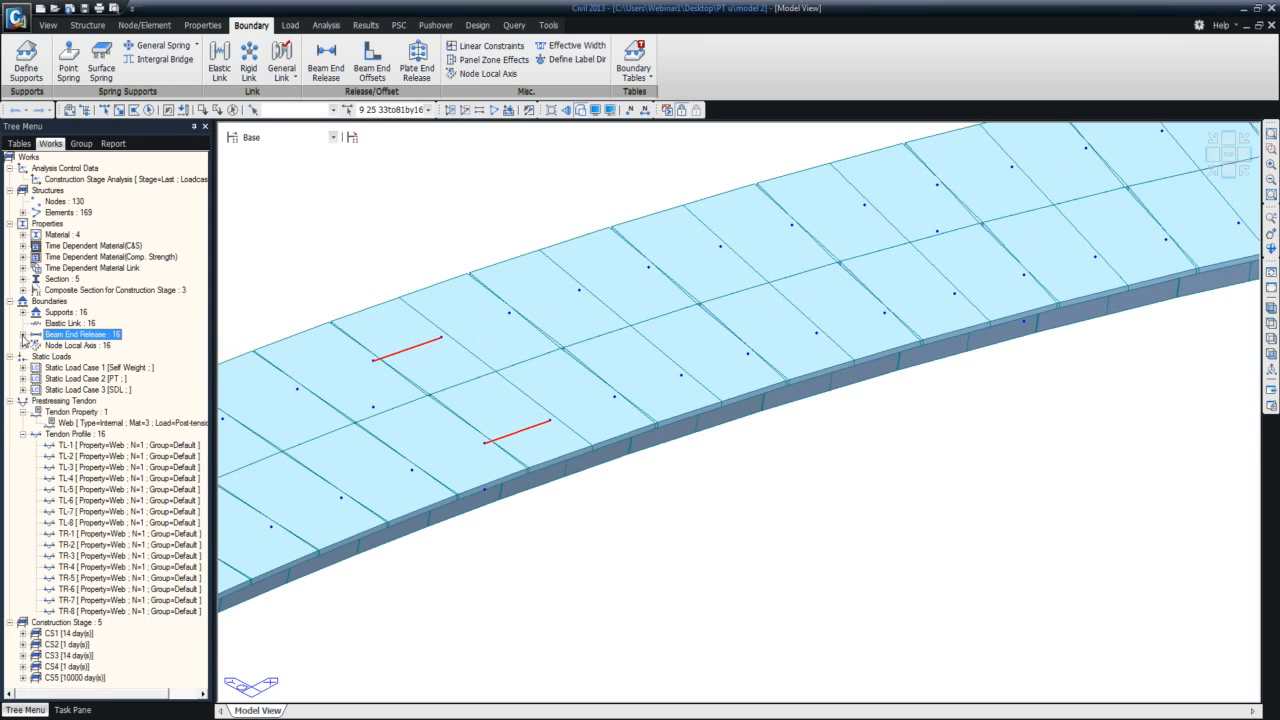
# Display the Type 1 (011101) supports and inspect them along the whole bridge, including from a rotated viewpoint.
pyautogui.scroll(-5, 746, 484)
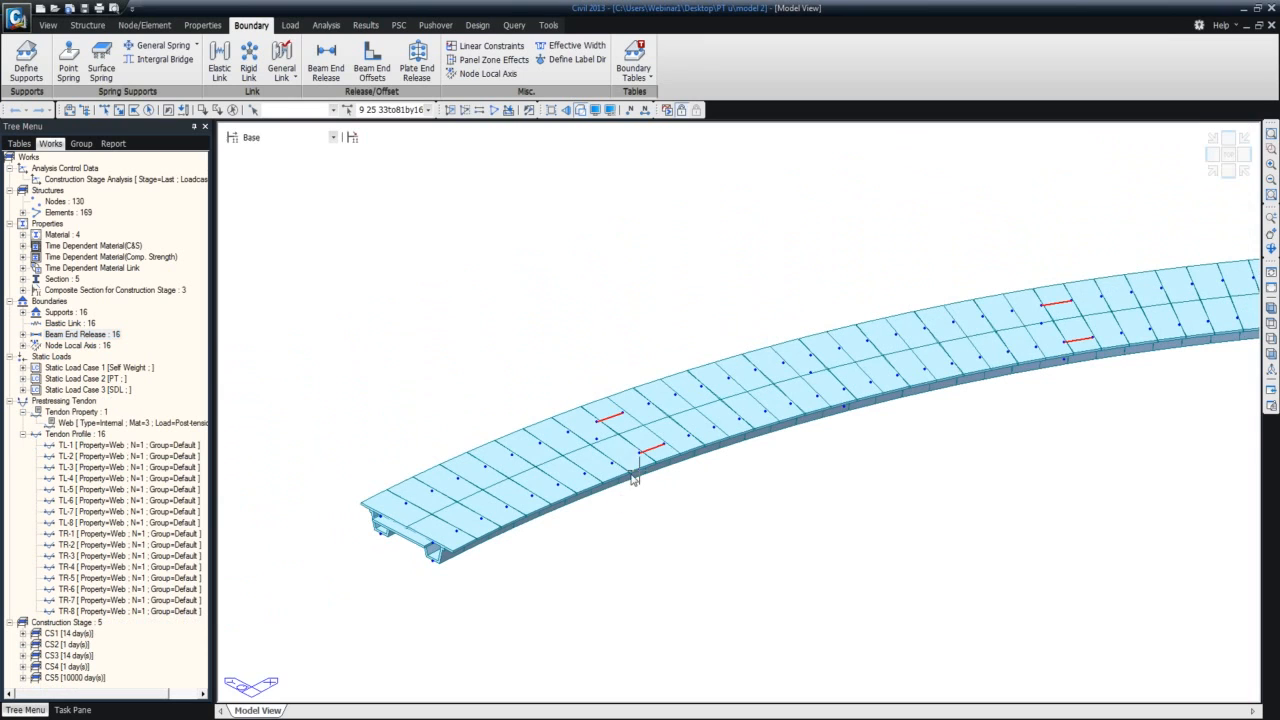
pyautogui.moveTo(998, 443); pyautogui.dragTo(861, 453, button='middle')
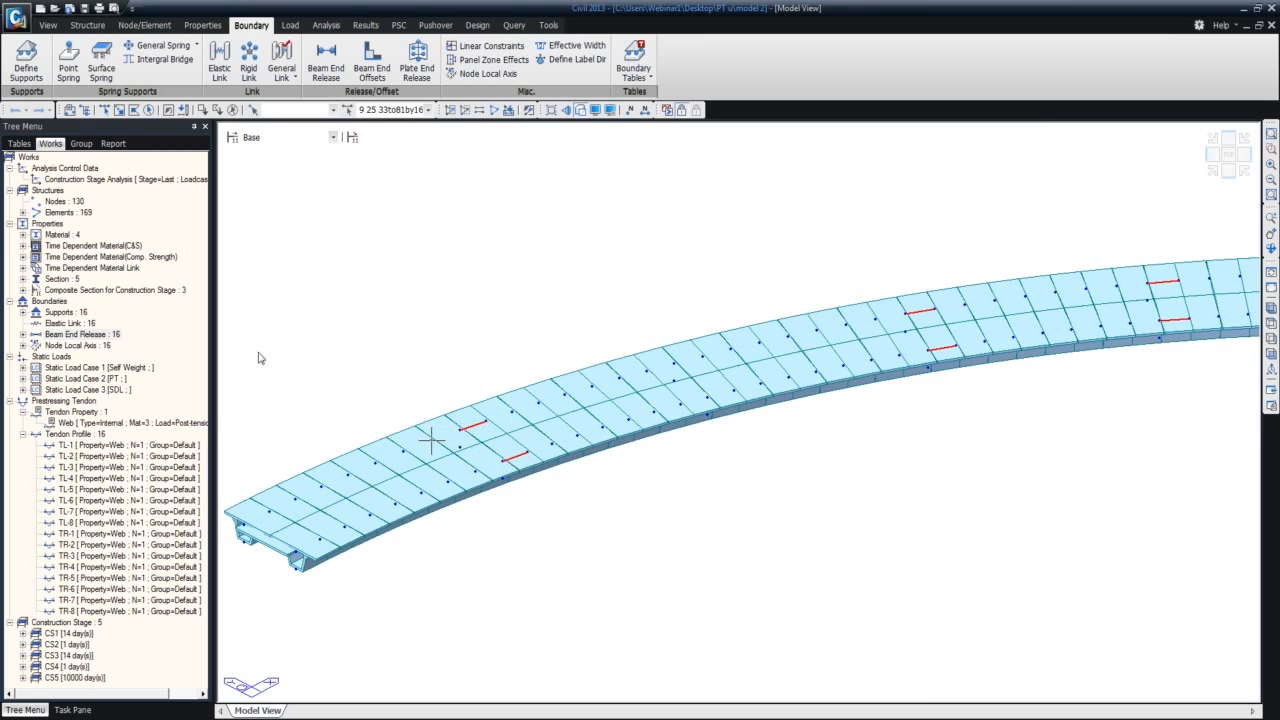
pyautogui.rightClick(64, 313)
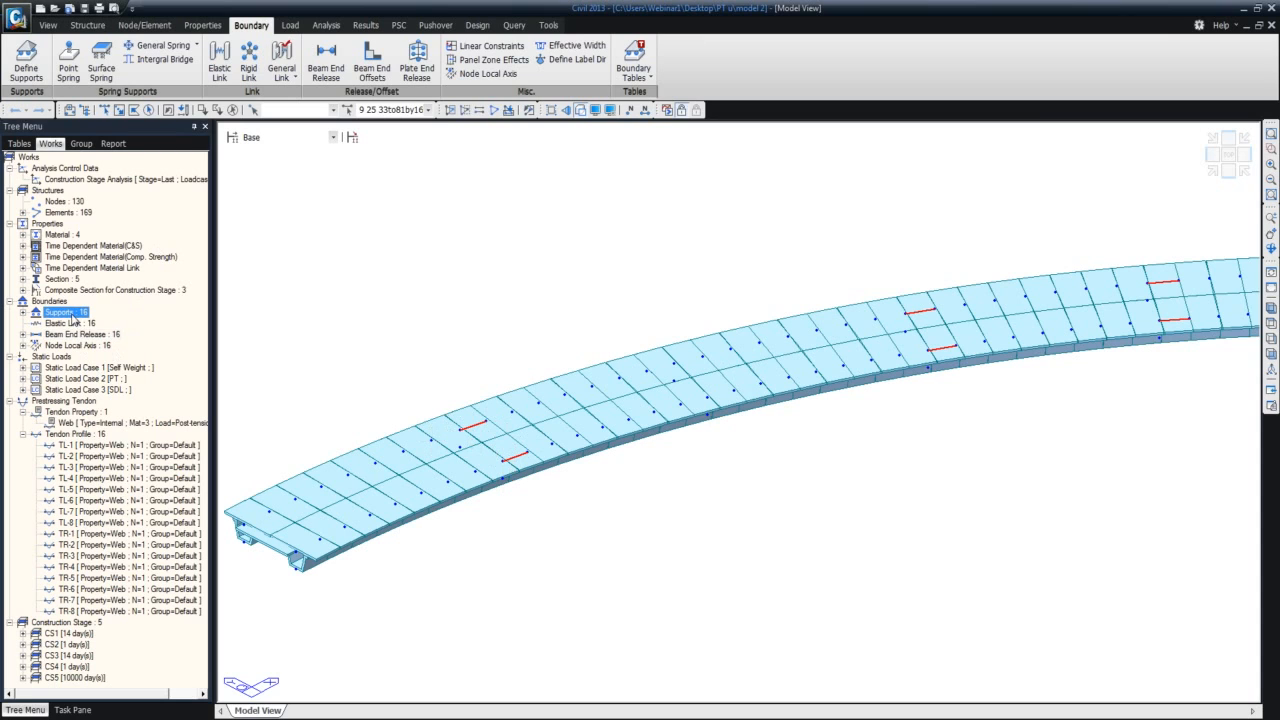
pyautogui.doubleClick(61, 317)
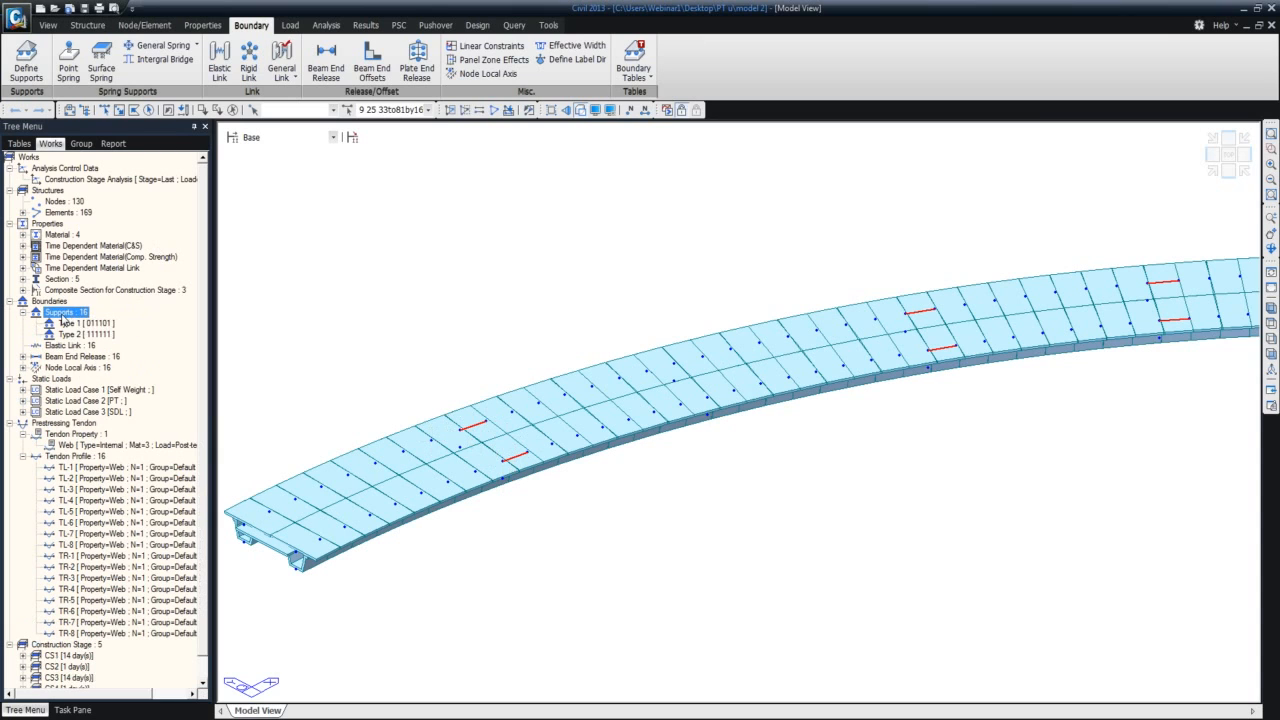
pyautogui.rightClick(66, 327)
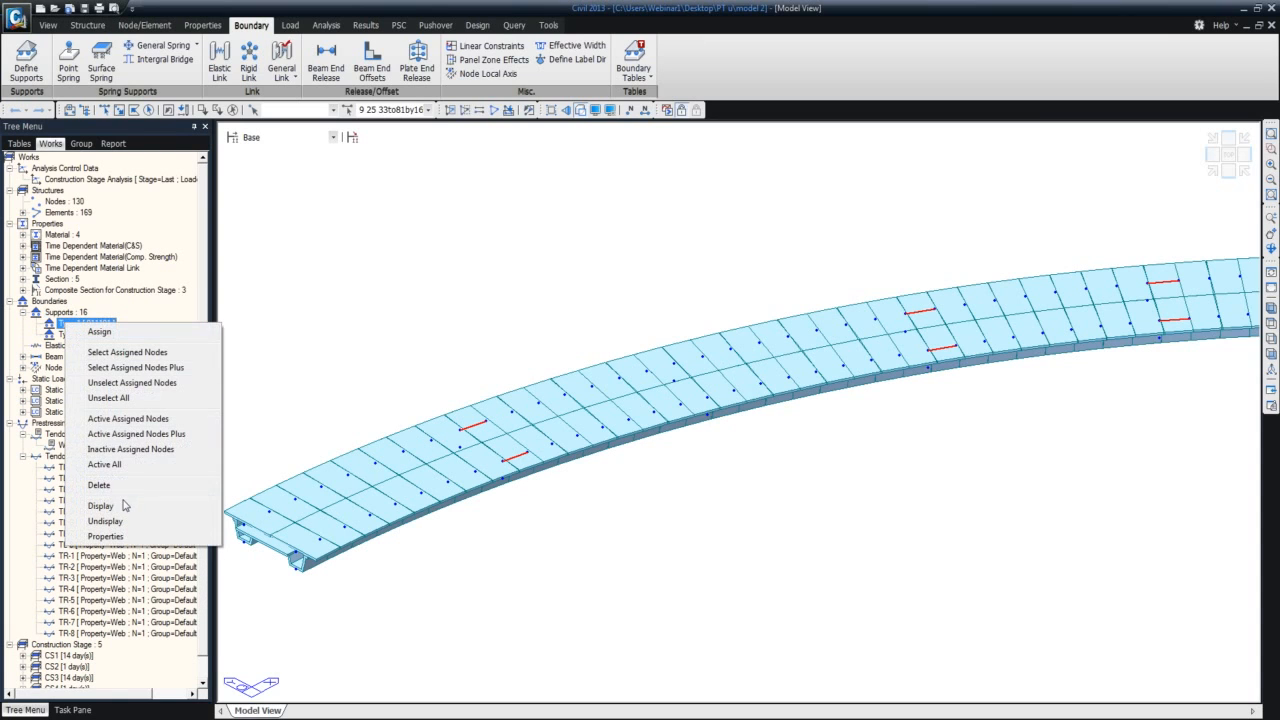
pyautogui.click(124, 511)
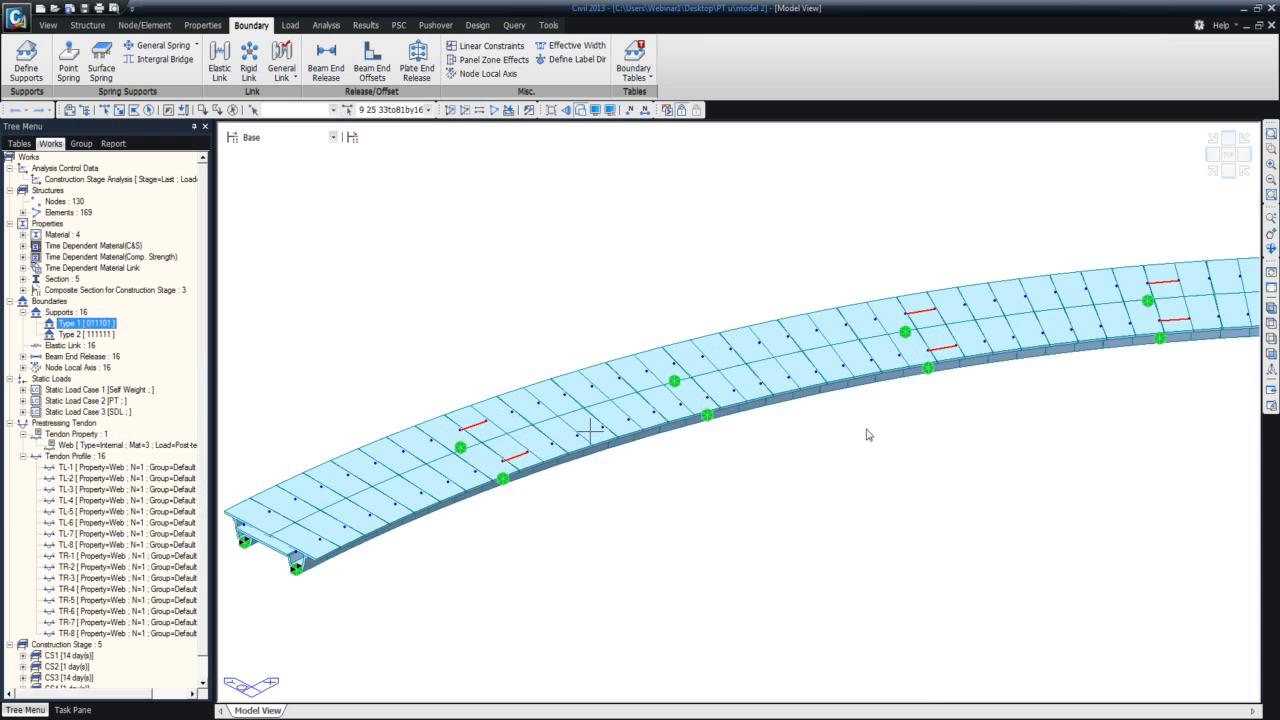
pyautogui.moveTo(1147, 380); pyautogui.dragTo(909, 421, button='middle')
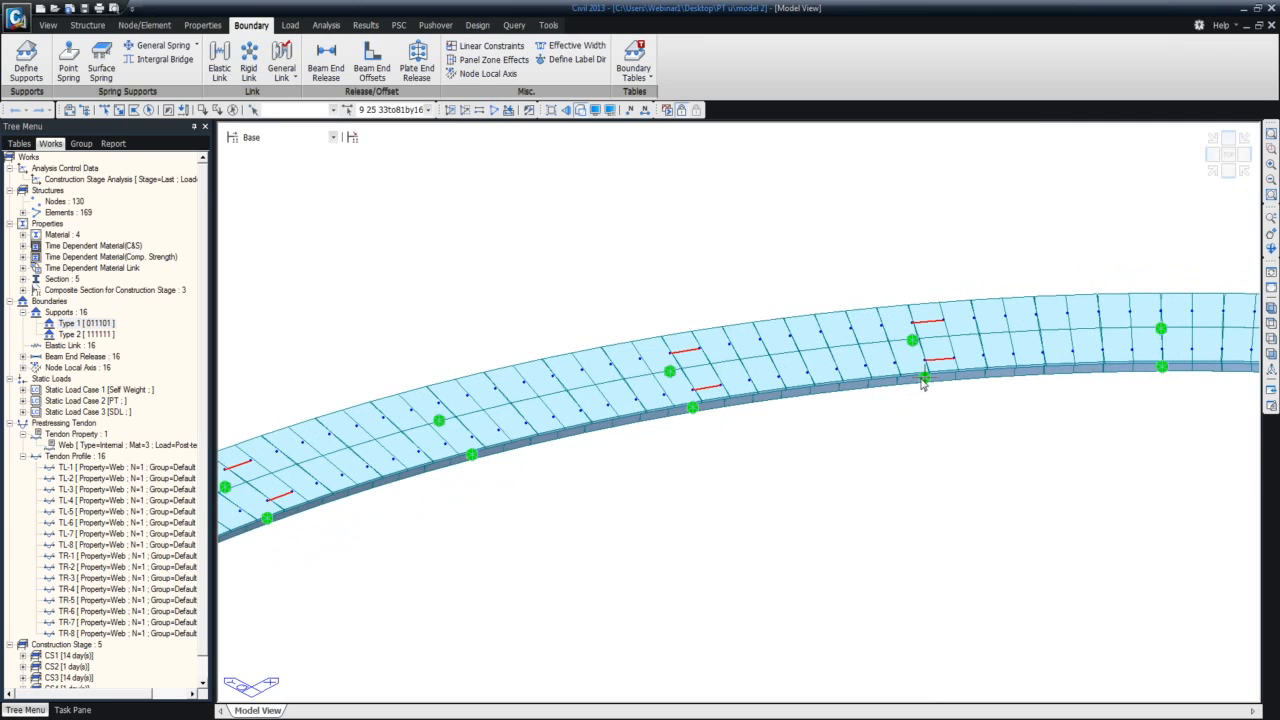
pyautogui.moveTo(925, 418); pyautogui.dragTo(665, 401, button='middle')
pyautogui.moveTo(915, 423); pyautogui.dragTo(614, 371, button='middle')
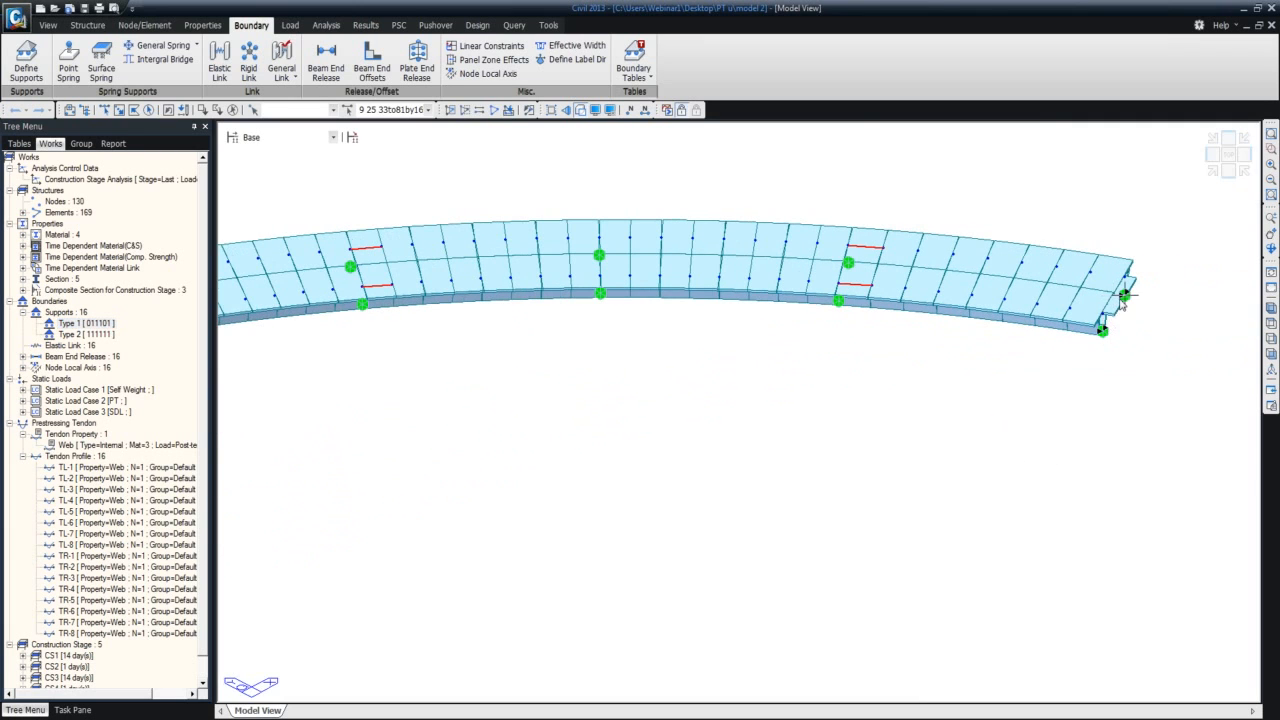
pyautogui.moveTo(734, 334); pyautogui.dragTo(836, 372, button='middle')
pyautogui.keyDown('shift'); pyautogui.moveTo(424, 370); pyautogui.dragTo(502, 406, button='middle'); pyautogui.keyUp('shift')
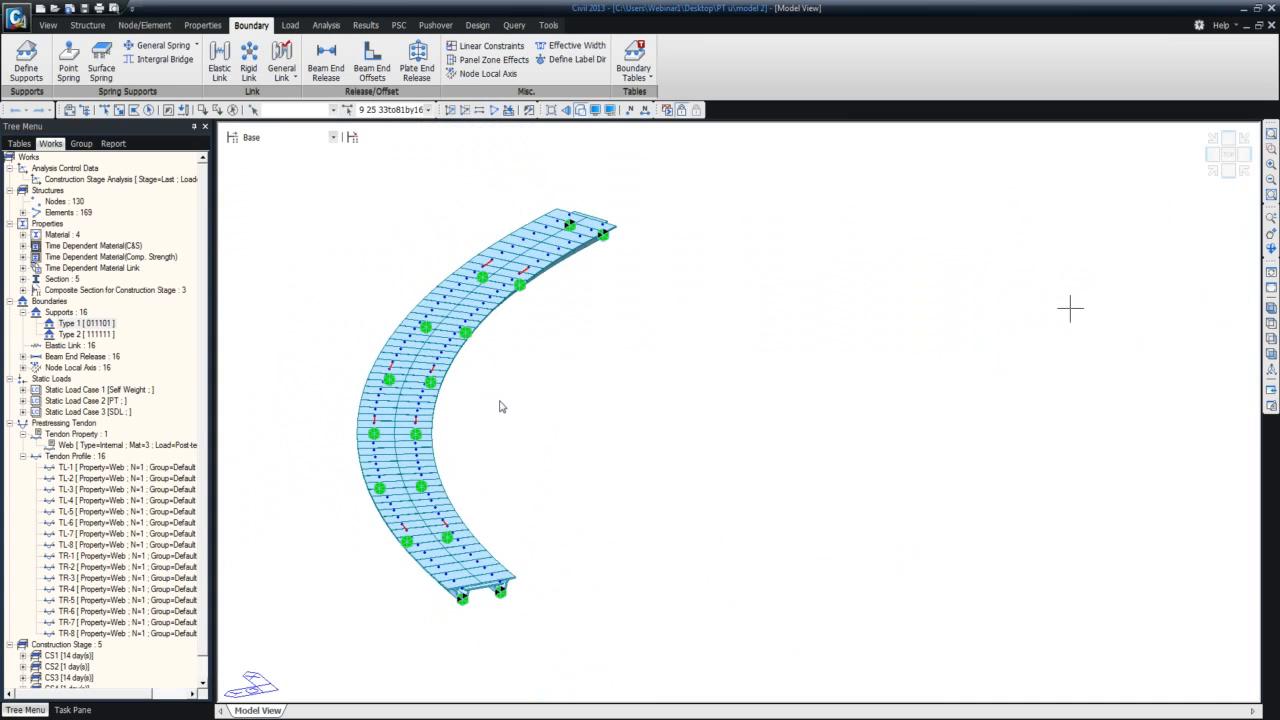
pyautogui.click(1214, 170)
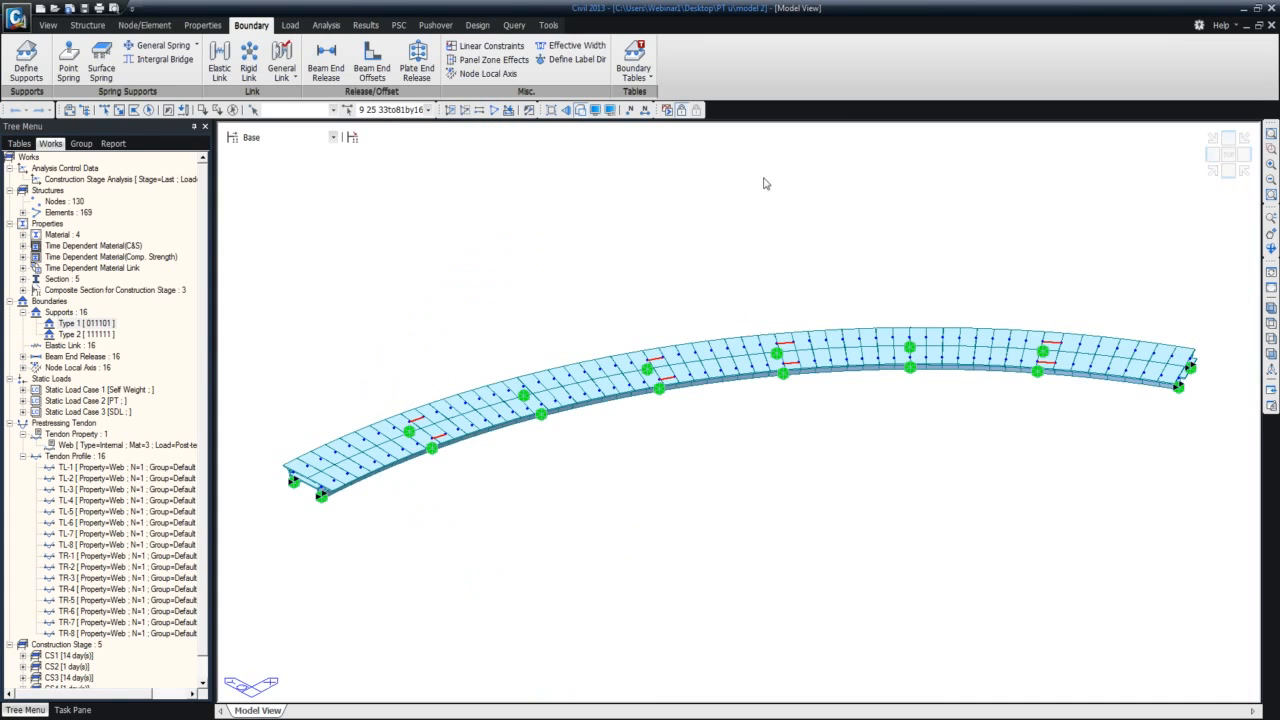
# Hide the Type 1 (011101) support symbols on the bridge.
pyautogui.click(72, 323)
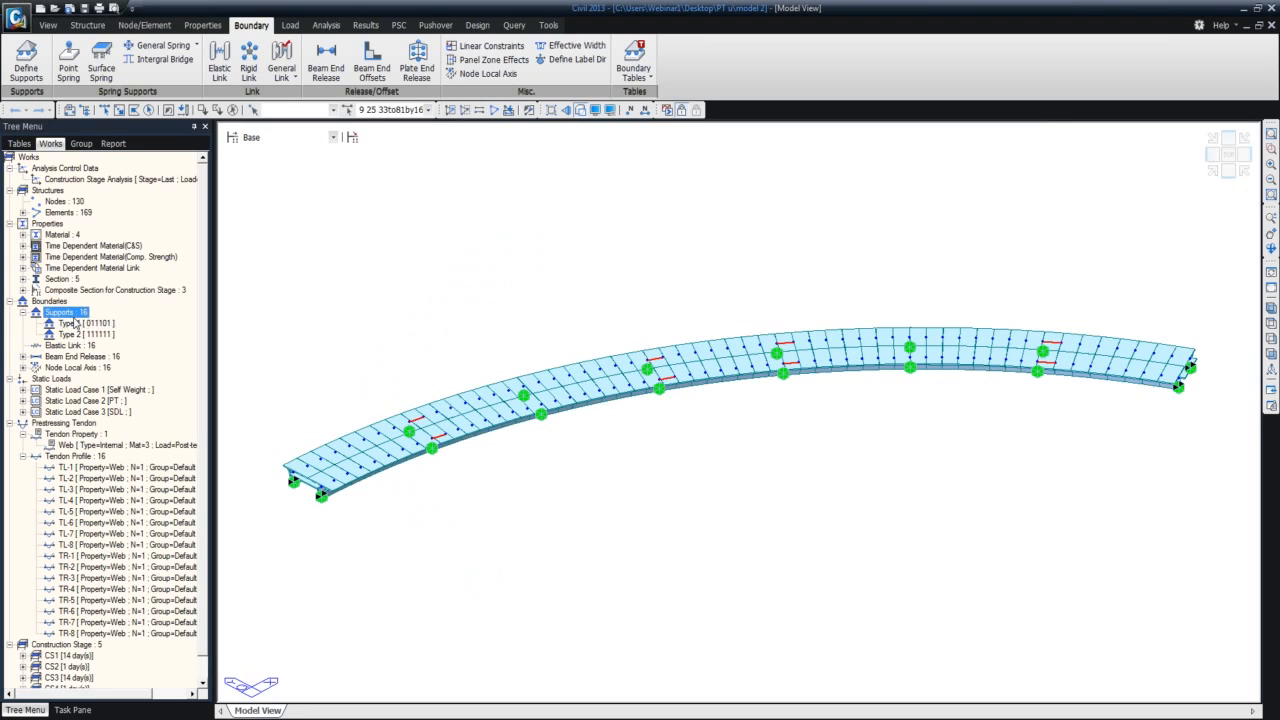
pyautogui.rightClick(63, 325)
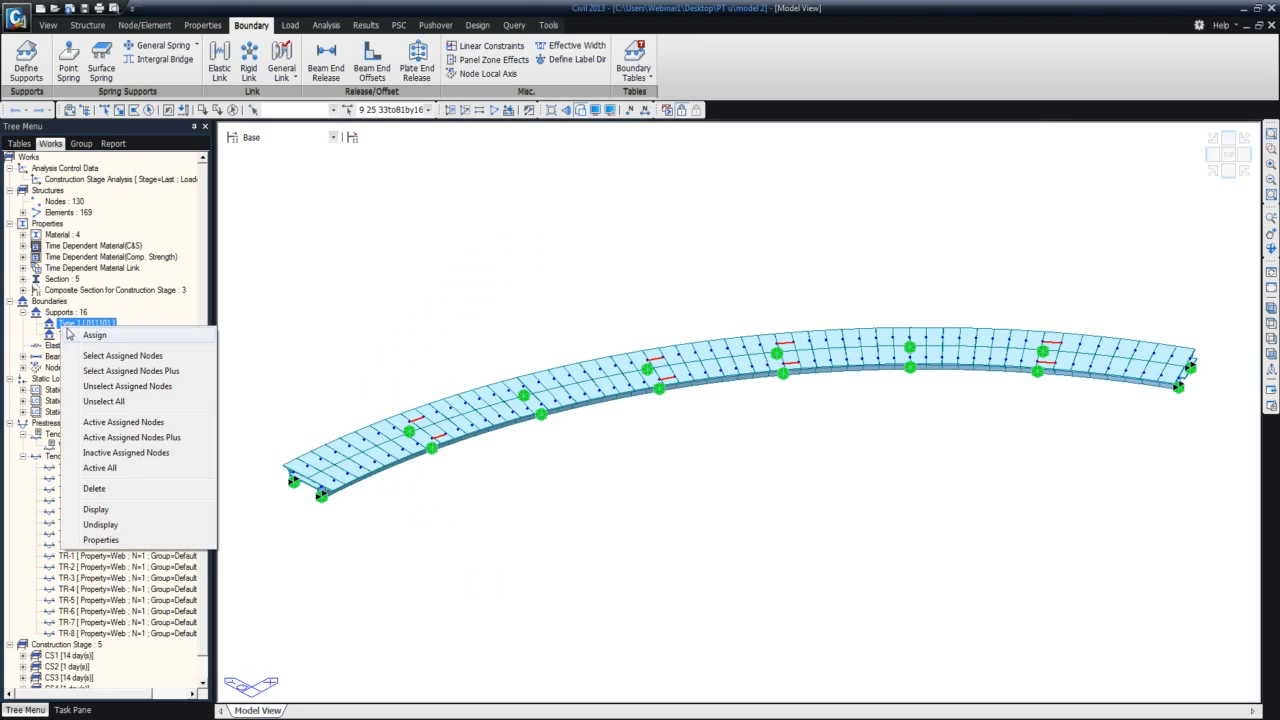
pyautogui.click(130, 525)
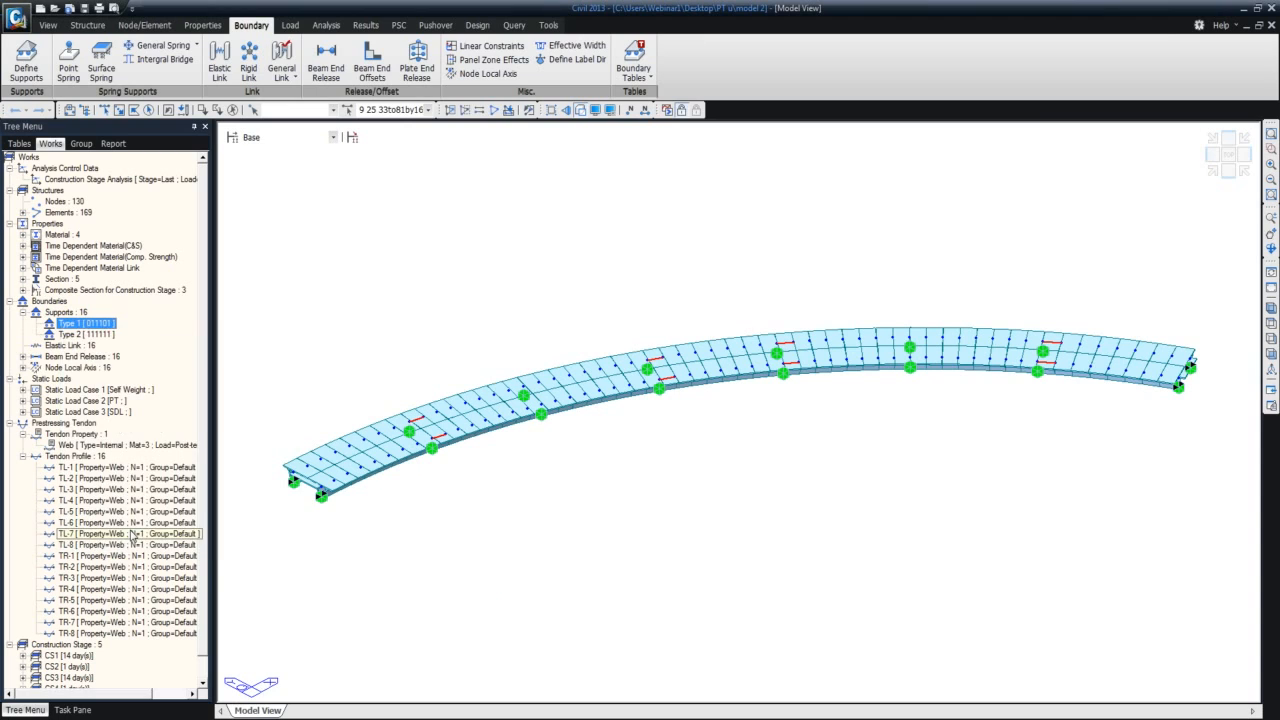
# Open construction stage CS1 for editing in Compose Construction Stage.
pyautogui.click(289, 139)
pyautogui.click(232, 143)
pyautogui.click(232, 140)
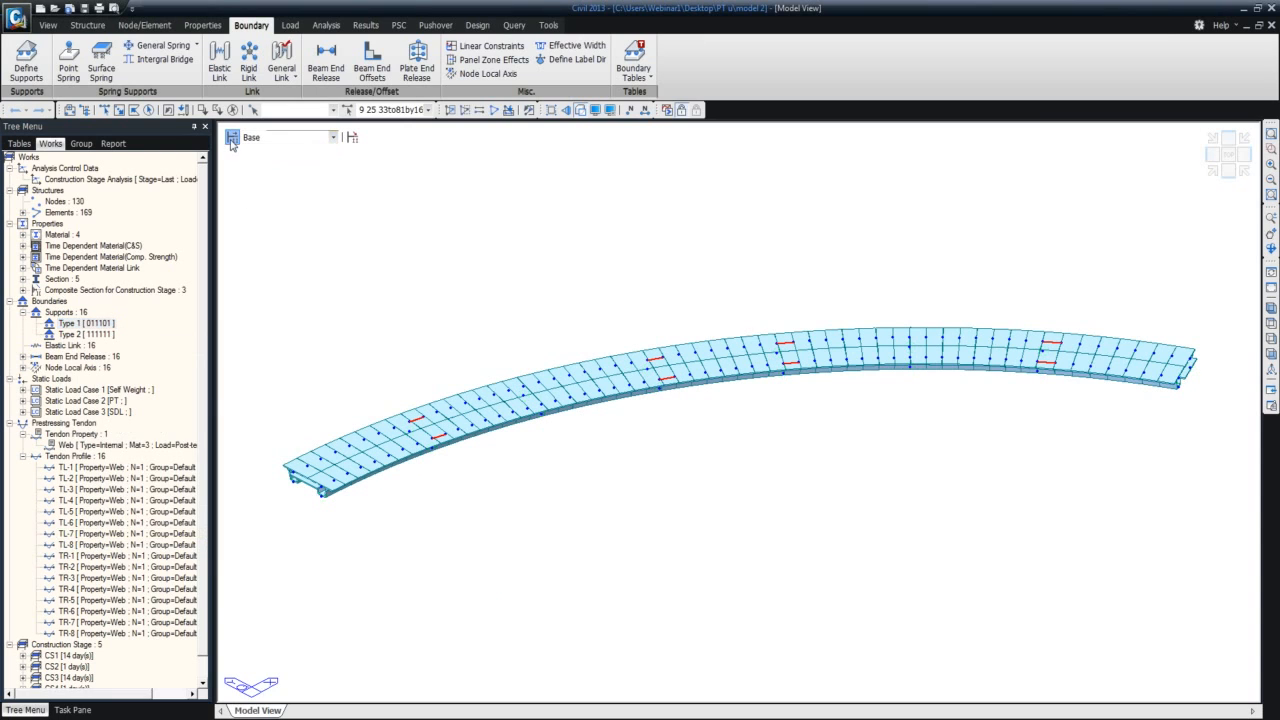
pyautogui.moveTo(611, 295); pyautogui.dragTo(533, 197)
pyautogui.doubleClick(515, 231)
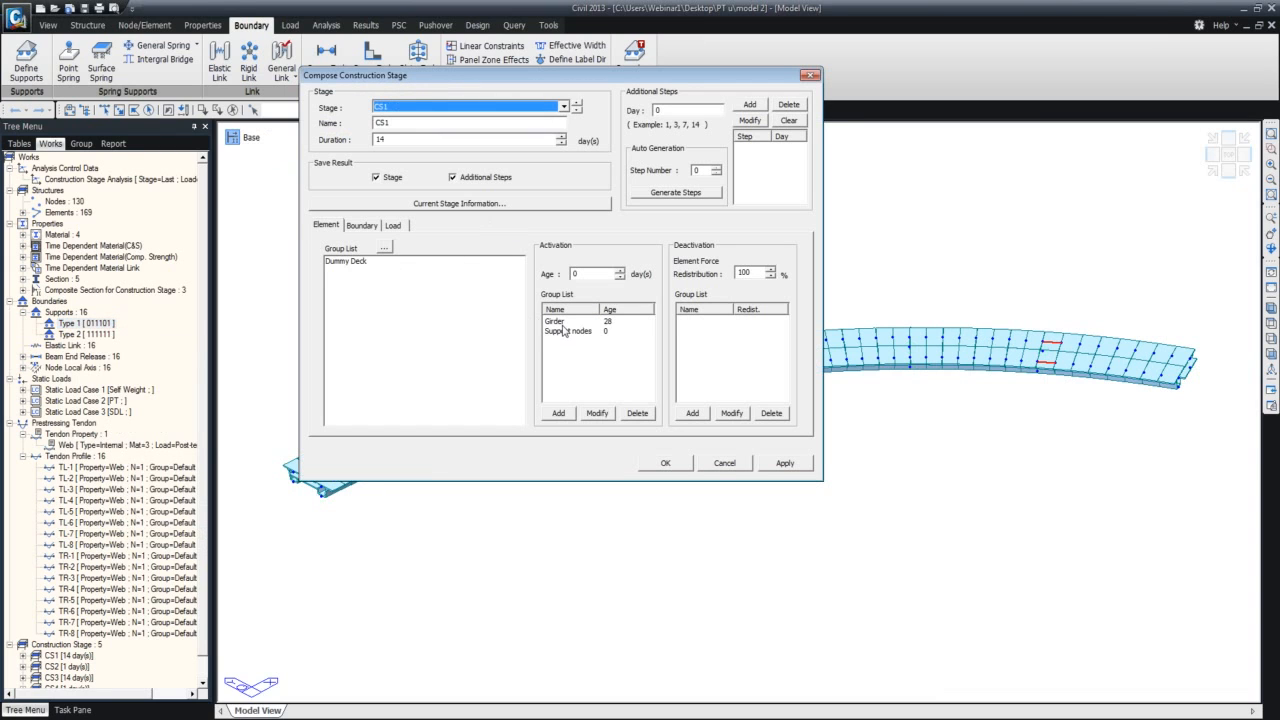
# Try to activate the Temp, Bearing and Beam End release boundary groups in CS1 at the deformed position, and check its load groups.
pyautogui.click(360, 226)
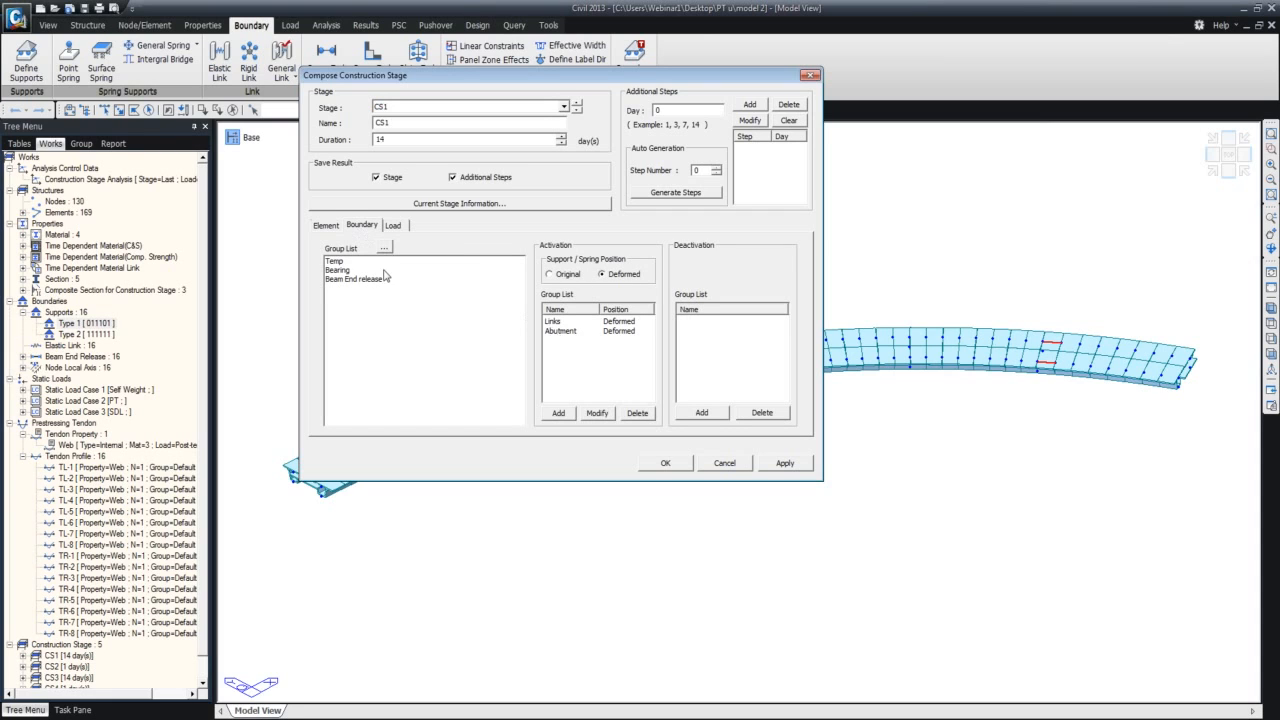
pyautogui.click(352, 280)
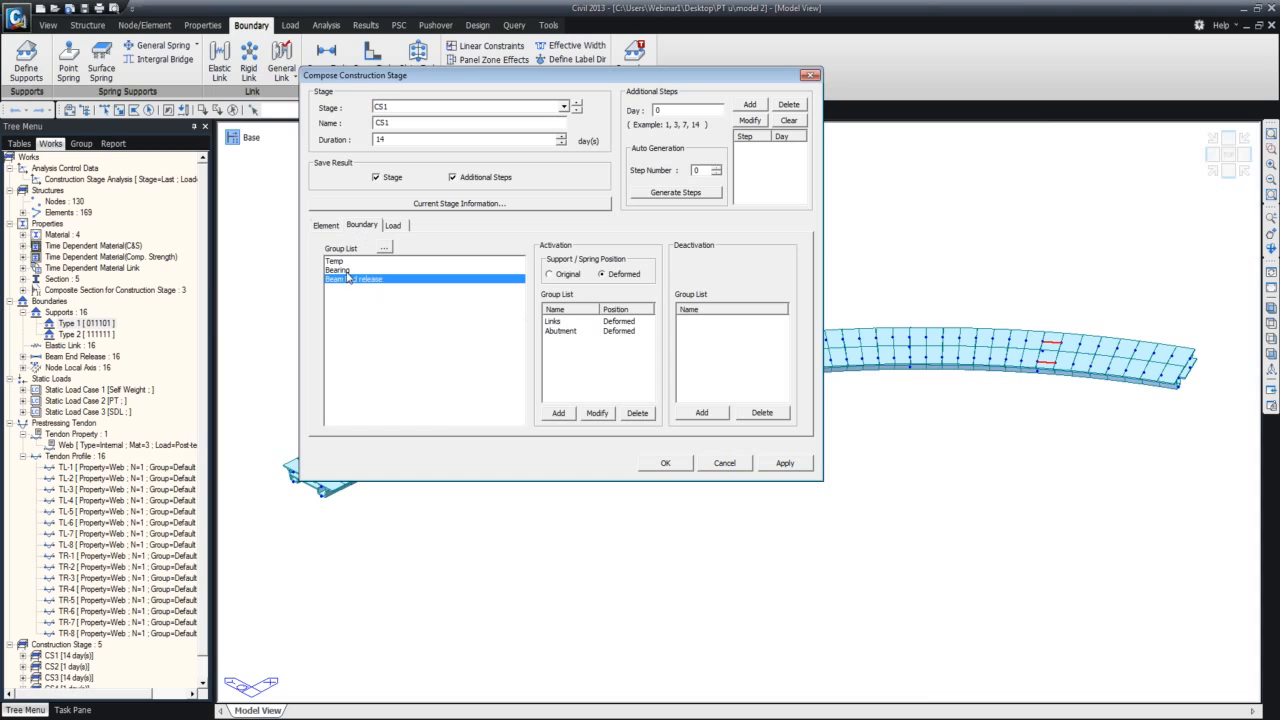
pyautogui.keyDown('ctrl'); pyautogui.click(346, 271); pyautogui.keyUp('ctrl')
pyautogui.keyDown('ctrl'); pyautogui.click(341, 263); pyautogui.keyUp('ctrl')
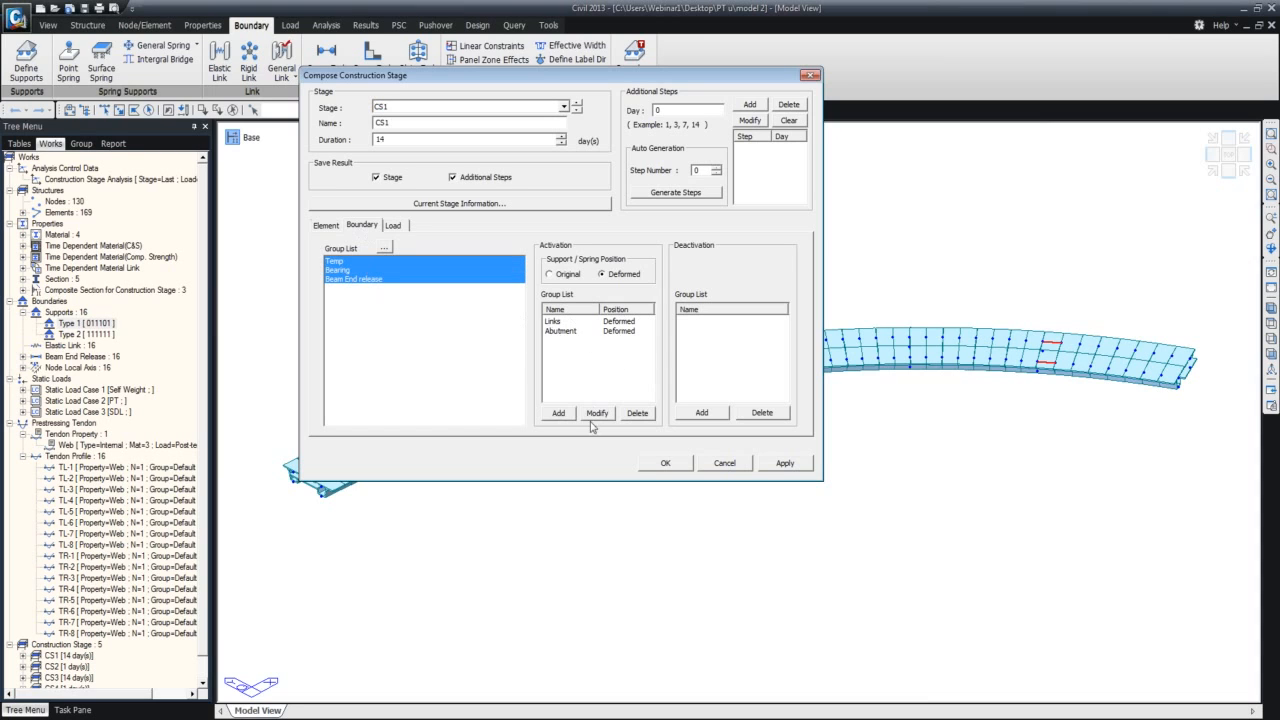
pyautogui.click(559, 413)
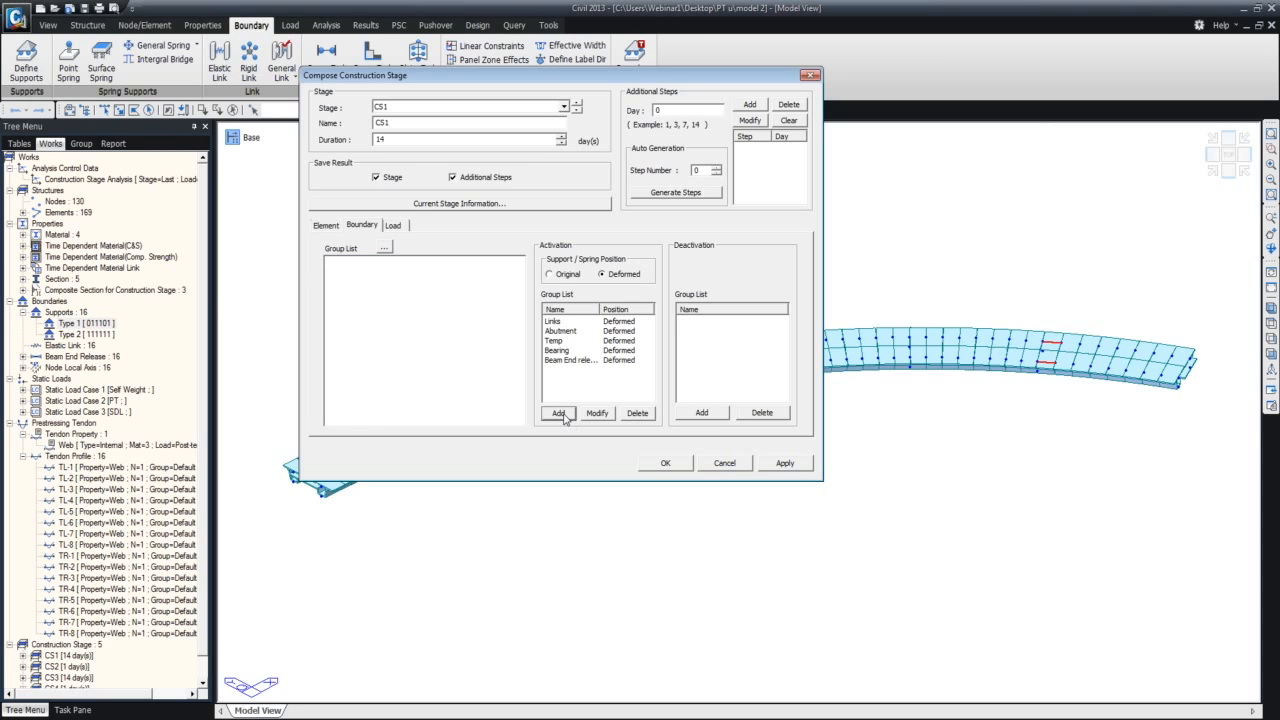
pyautogui.click(393, 226)
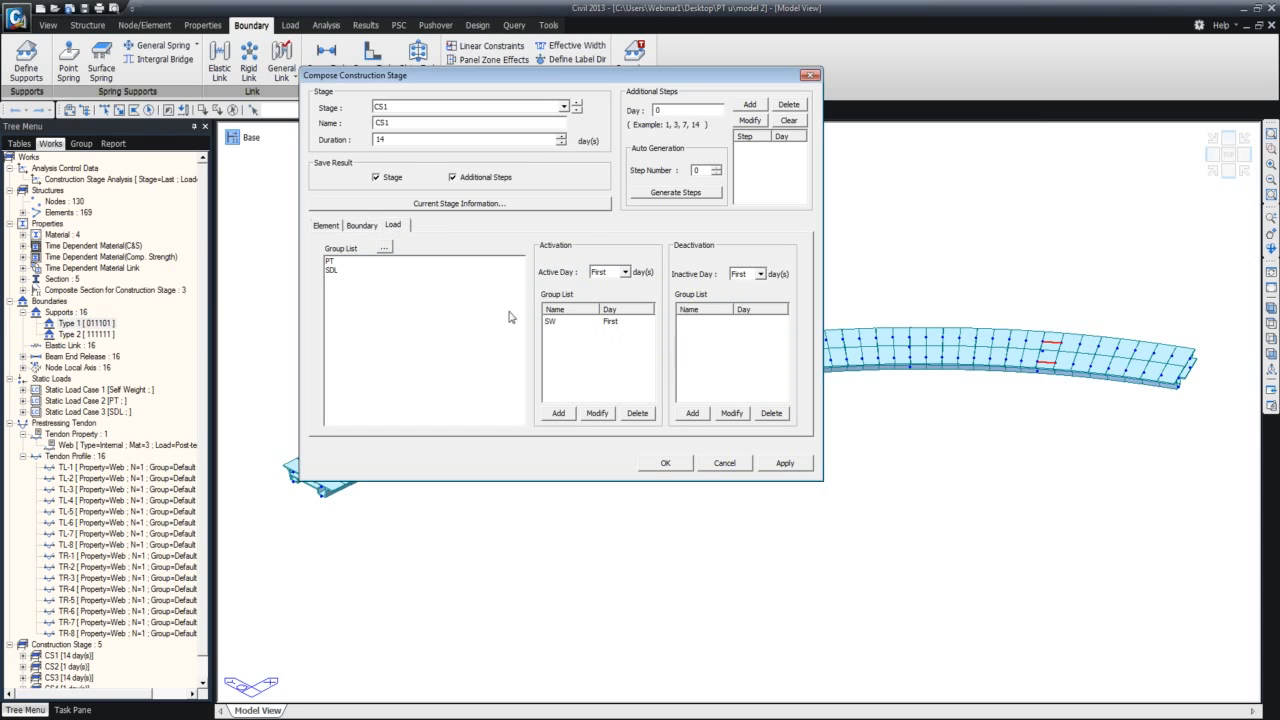
pyautogui.click(785, 462)
pyautogui.moveTo(730, 80); pyautogui.dragTo(817, 143)
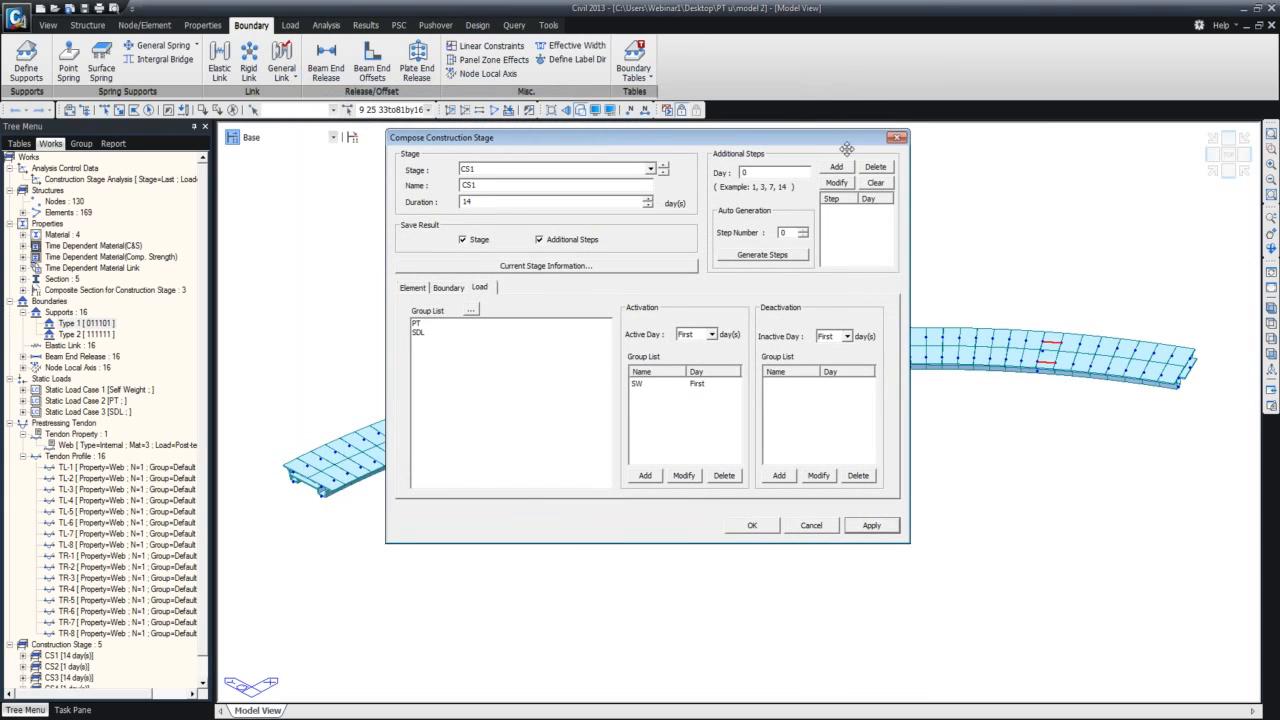
# Remove the Bearing group from the activated boundary groups of stage CS3 and apply the change.
pyautogui.click(663, 174)
pyautogui.click(663, 174)
pyautogui.click(460, 287)
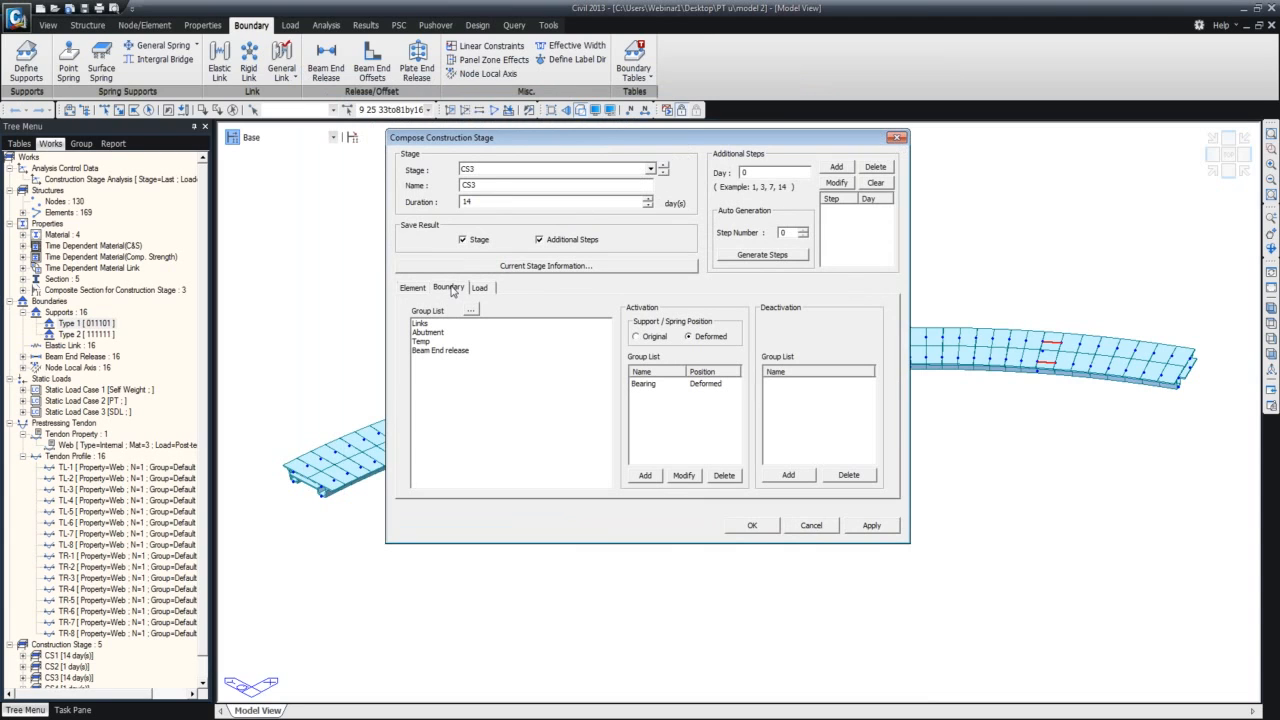
pyautogui.click(673, 383)
pyautogui.click(727, 475)
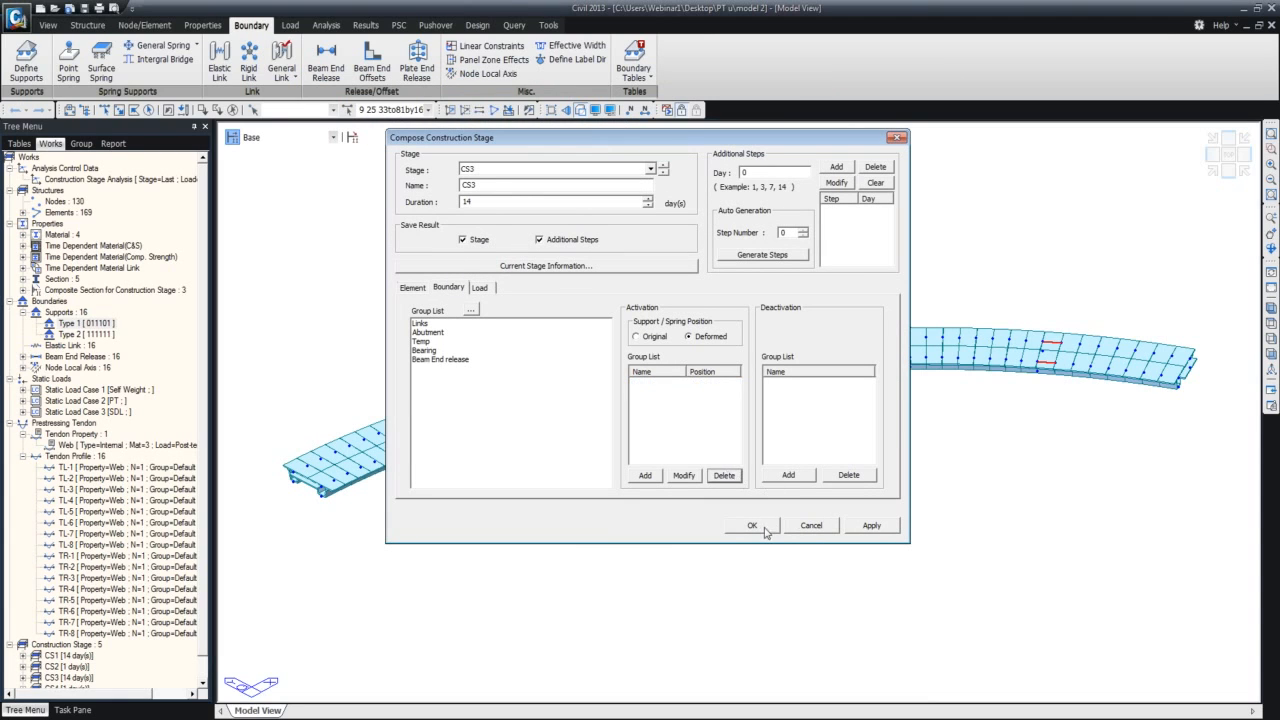
pyautogui.click(848, 527)
# In stage CS1, activate the Temp, Bearing and Beam End release boundary groups with the Deformed support position, and apply it.
pyautogui.click(663, 175)
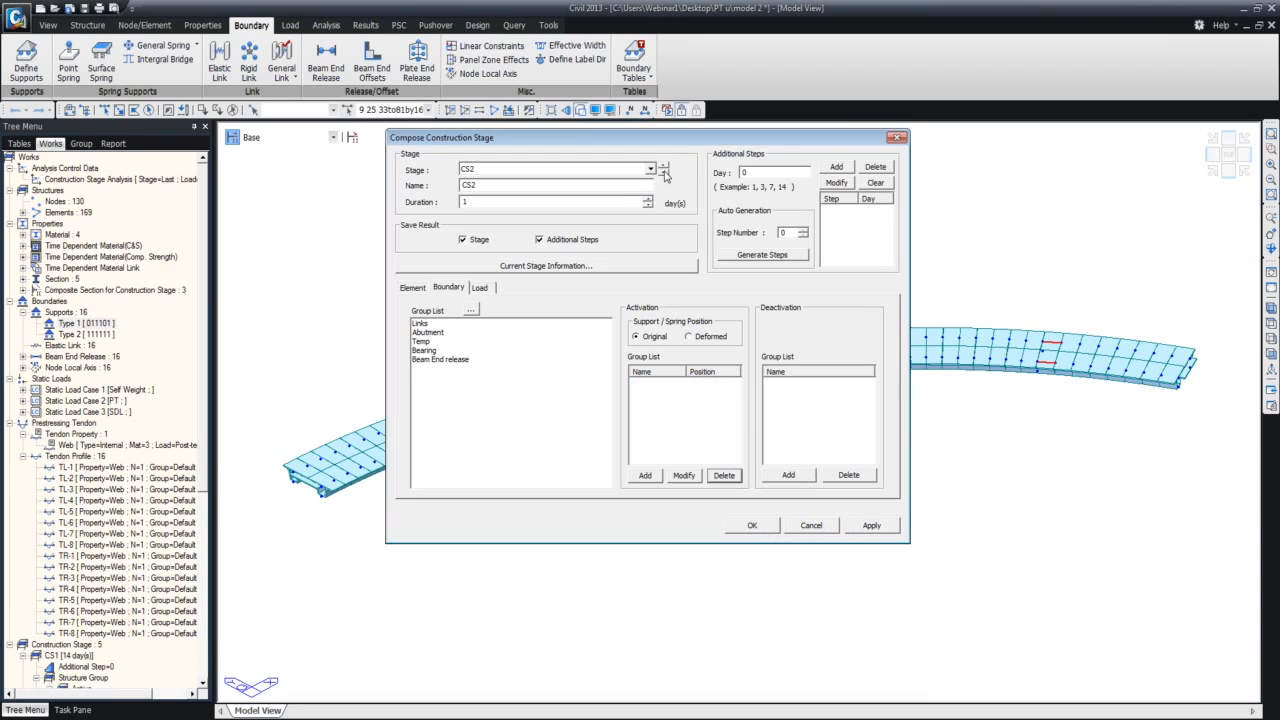
pyautogui.click(662, 175)
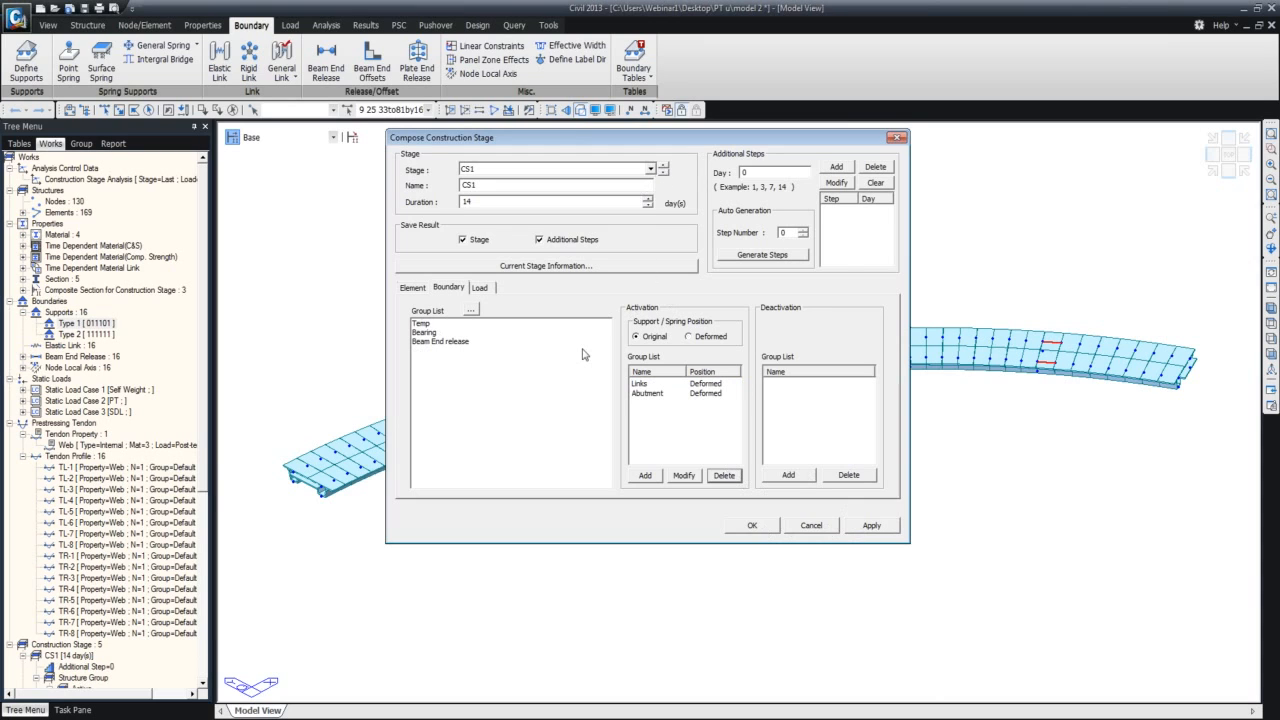
pyautogui.moveTo(447, 324); pyautogui.dragTo(441, 340)
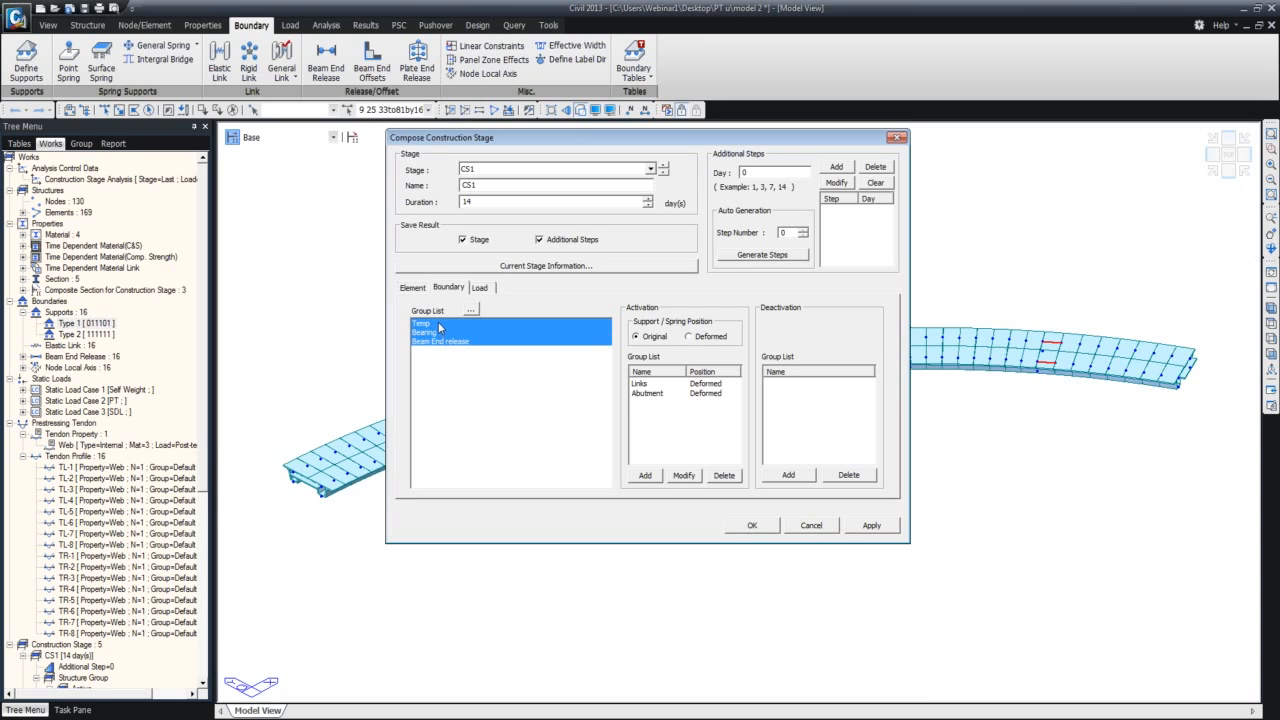
pyautogui.click(645, 476)
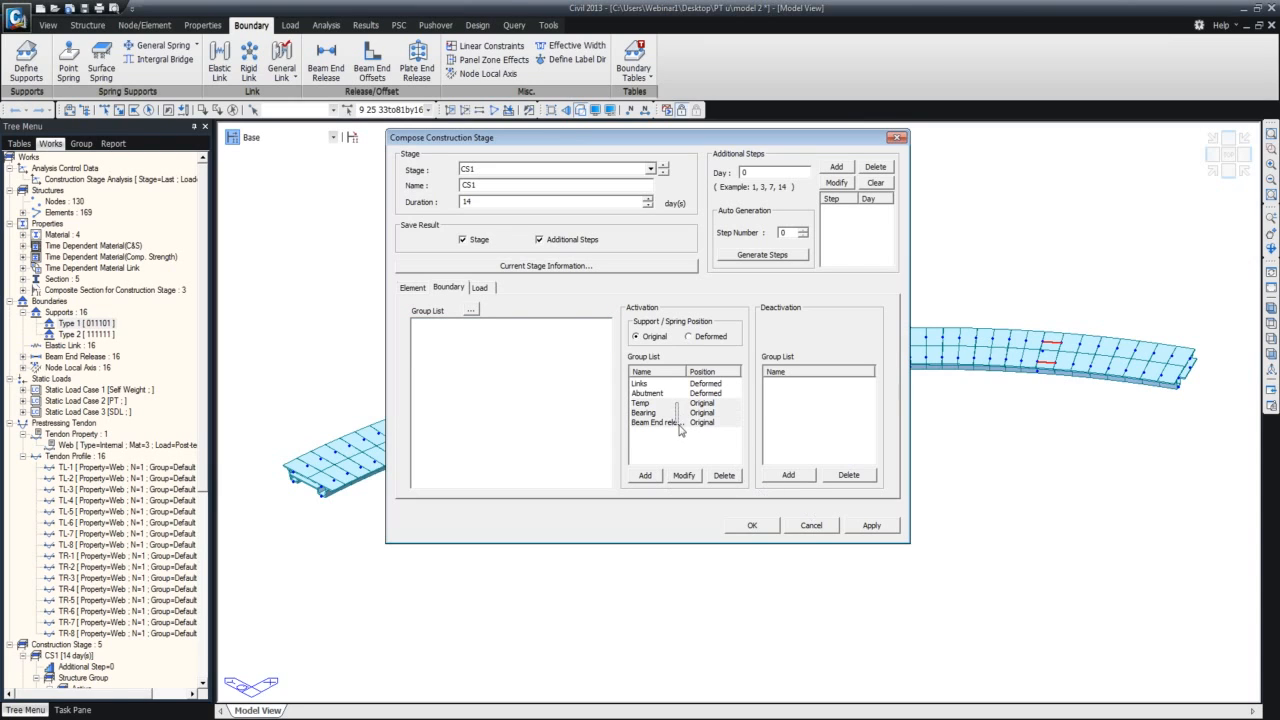
pyautogui.click(692, 337)
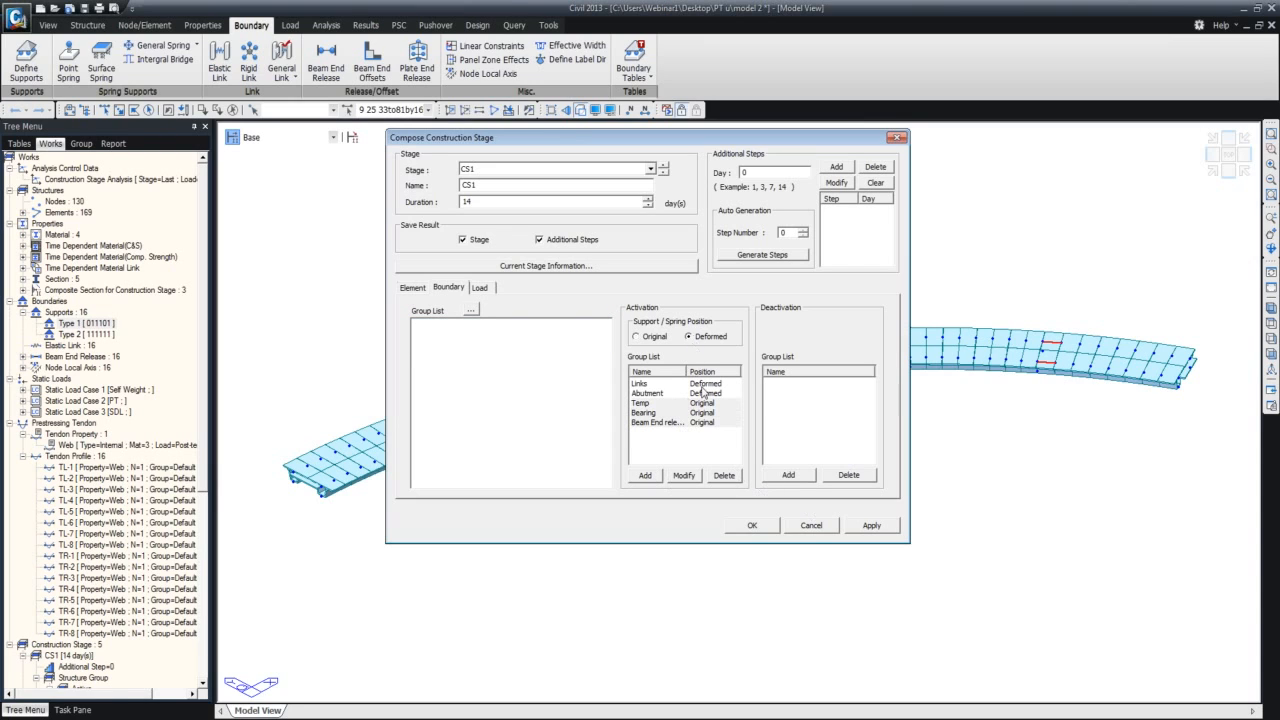
pyautogui.click(684, 476)
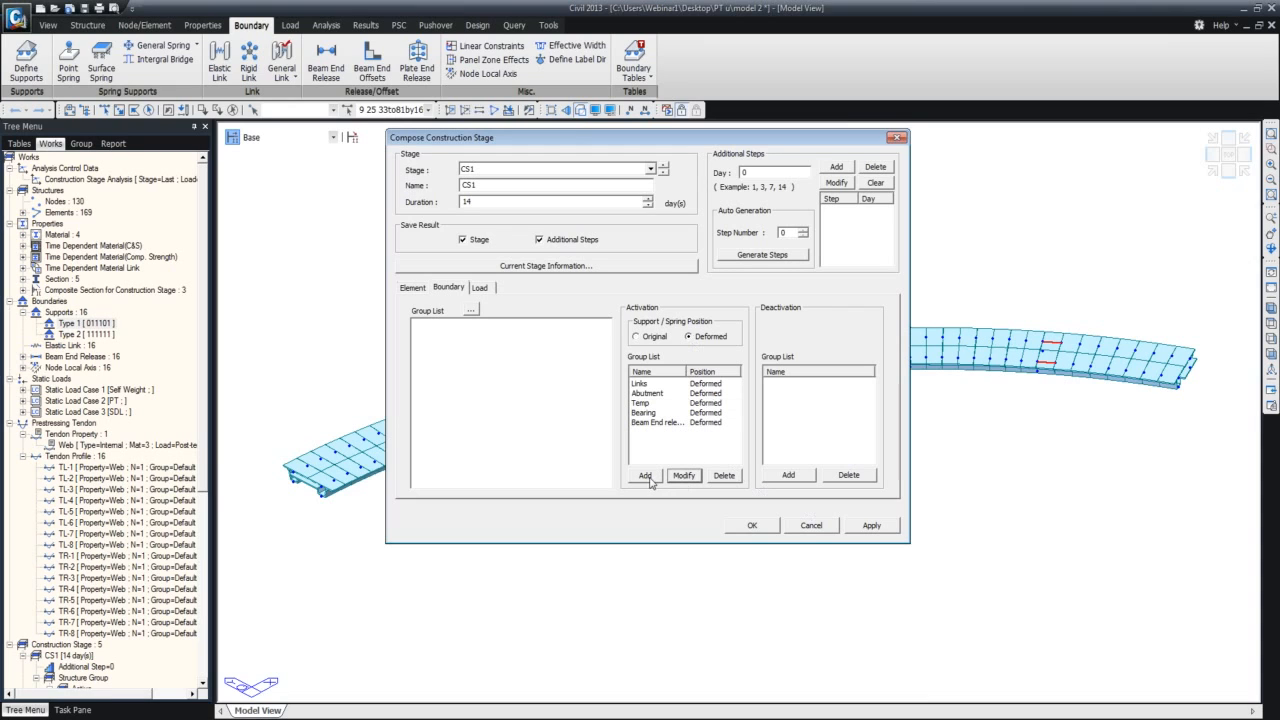
pyautogui.click(868, 527)
# Check the boundary and load groups of CS2 and CS3, and deactivate the Temp and Beam End release boundary groups in CS3.
pyautogui.click(663, 170)
pyautogui.click(478, 288)
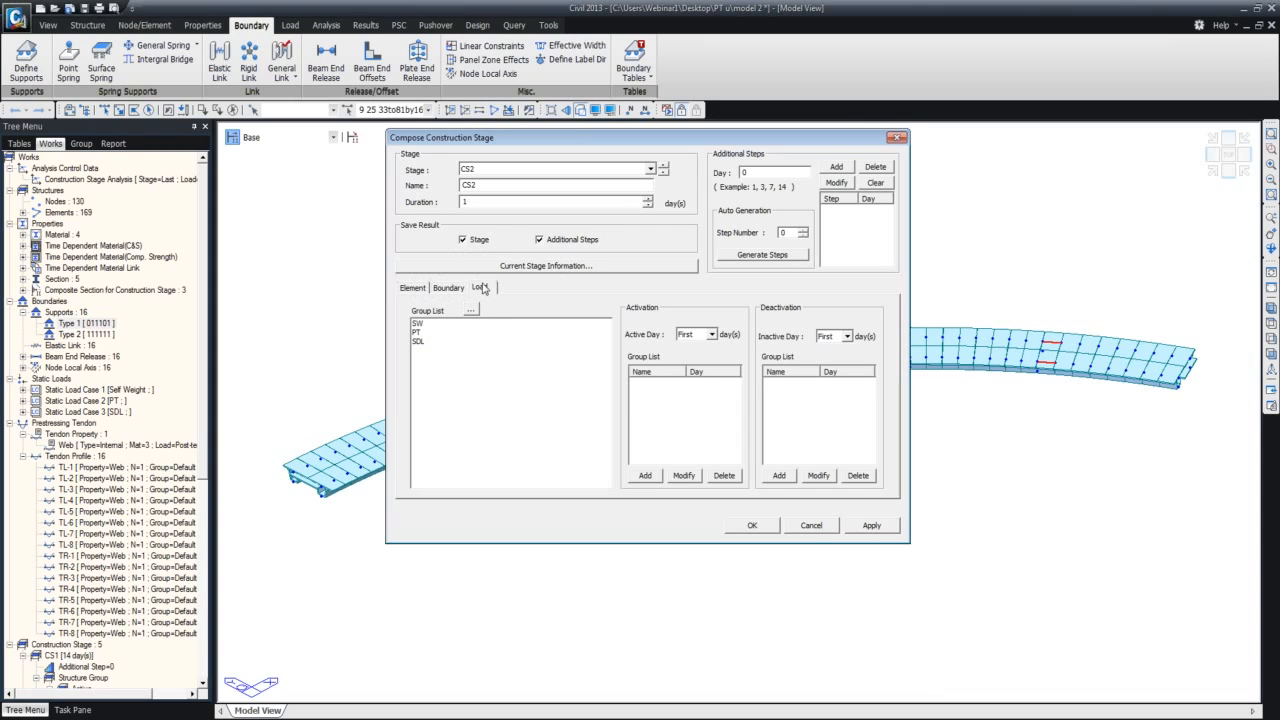
pyautogui.click(451, 290)
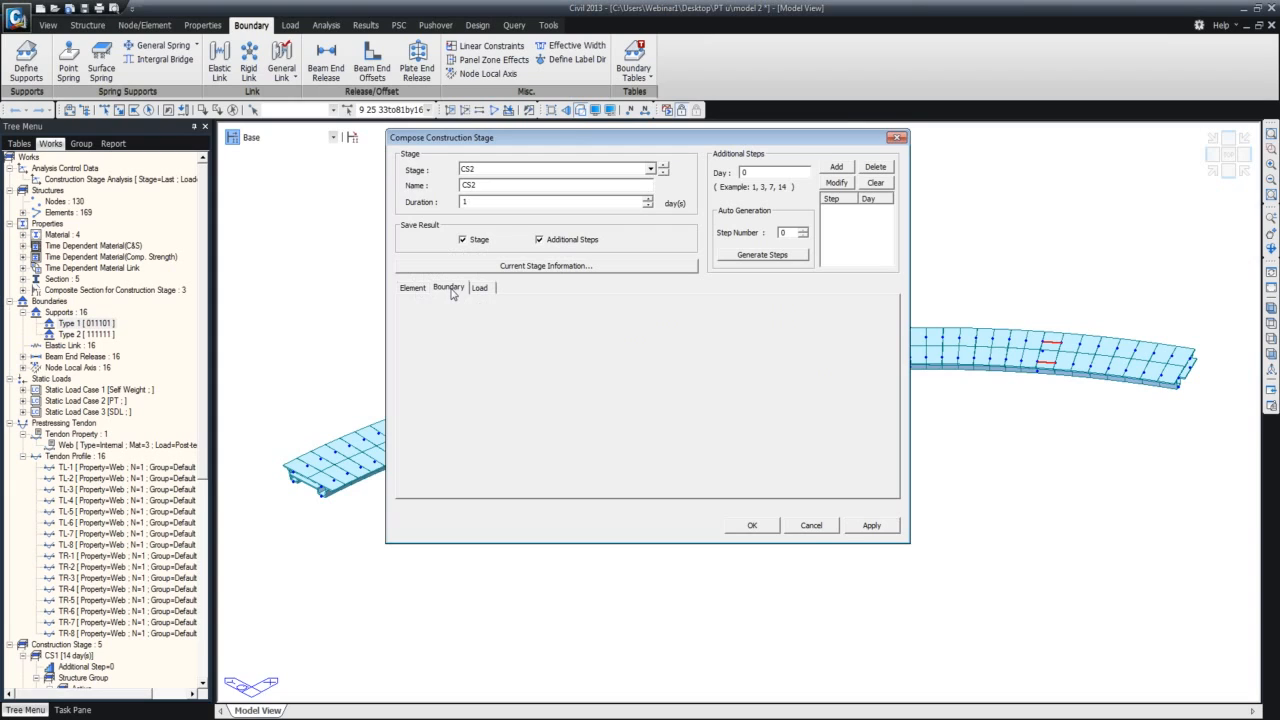
pyautogui.click(661, 167)
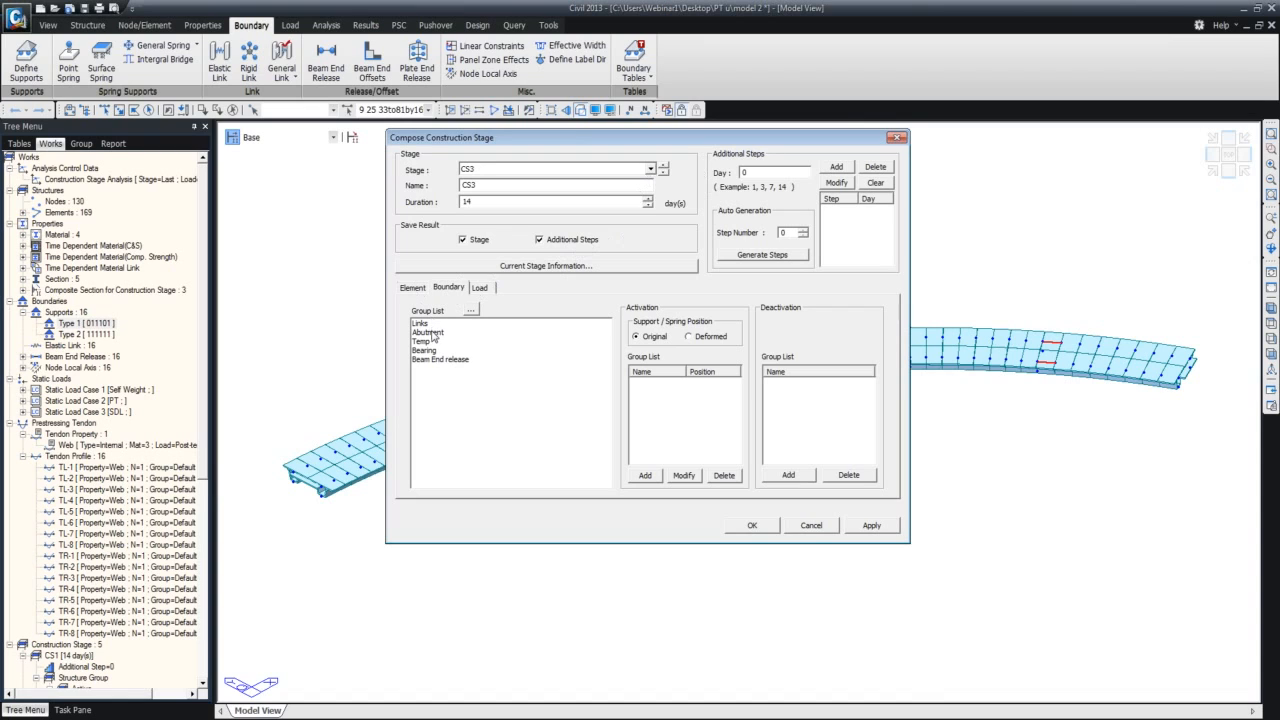
pyautogui.click(484, 291)
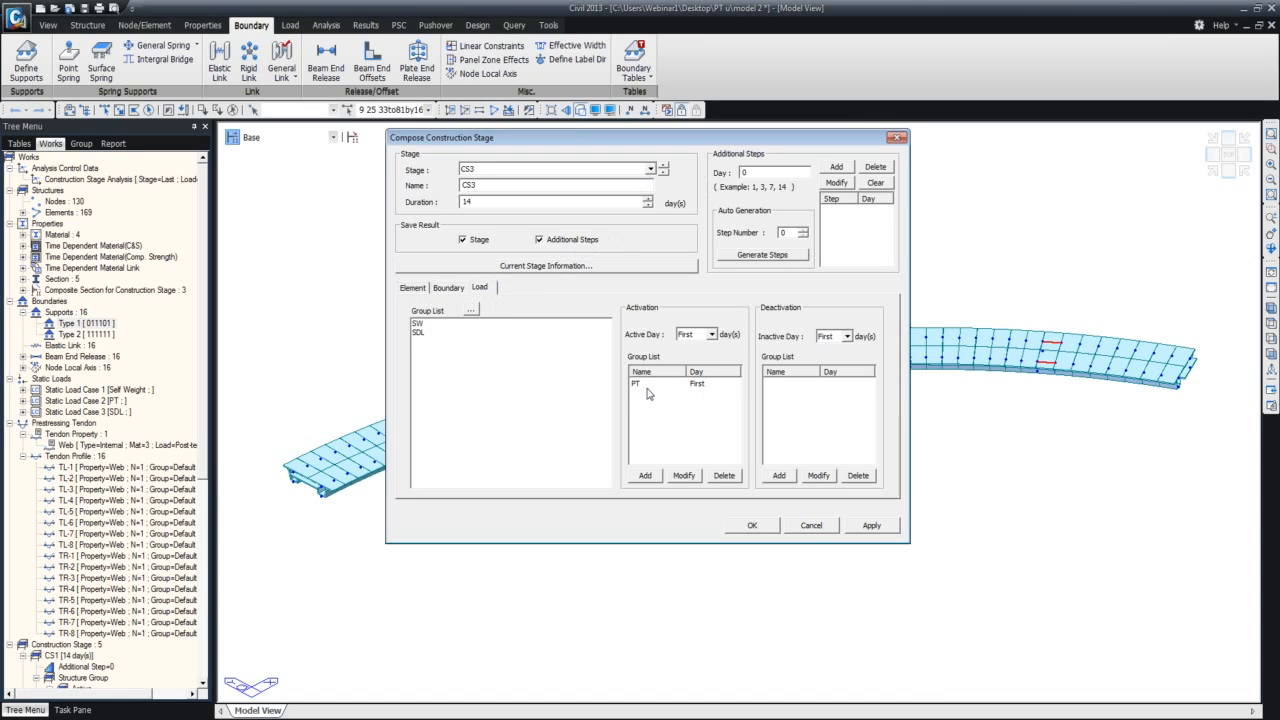
pyautogui.click(452, 288)
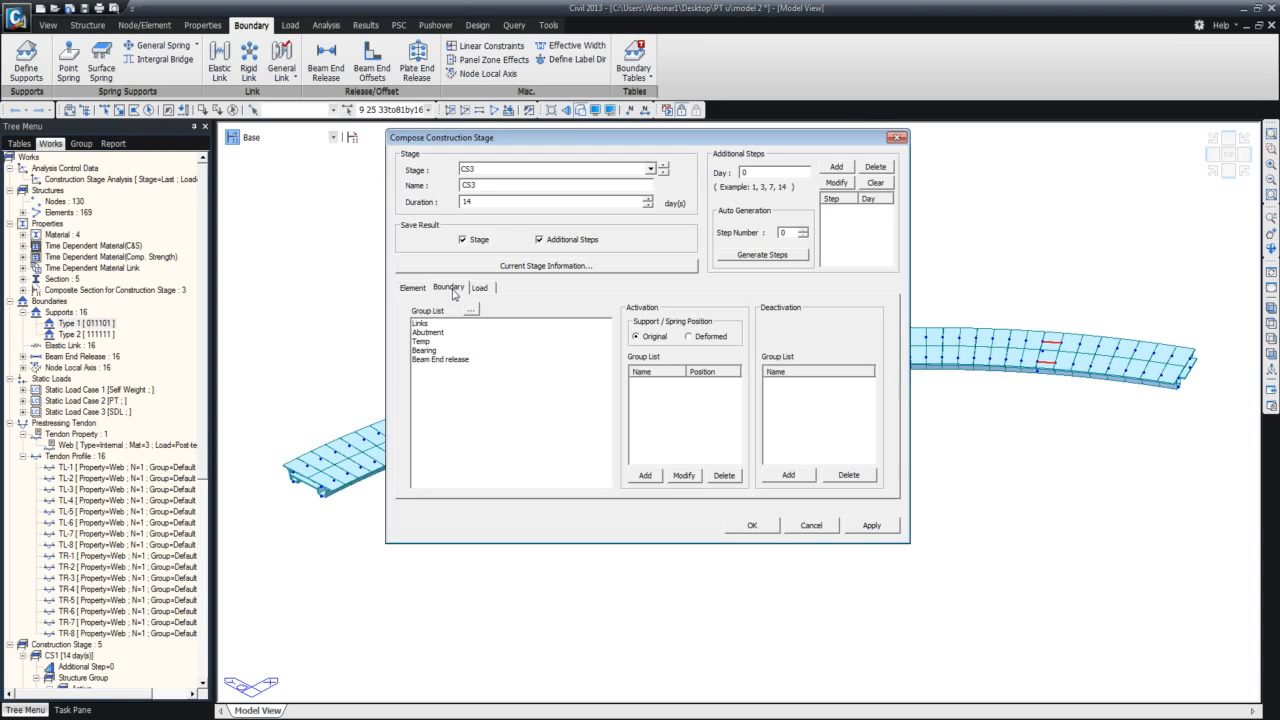
pyautogui.click(422, 343)
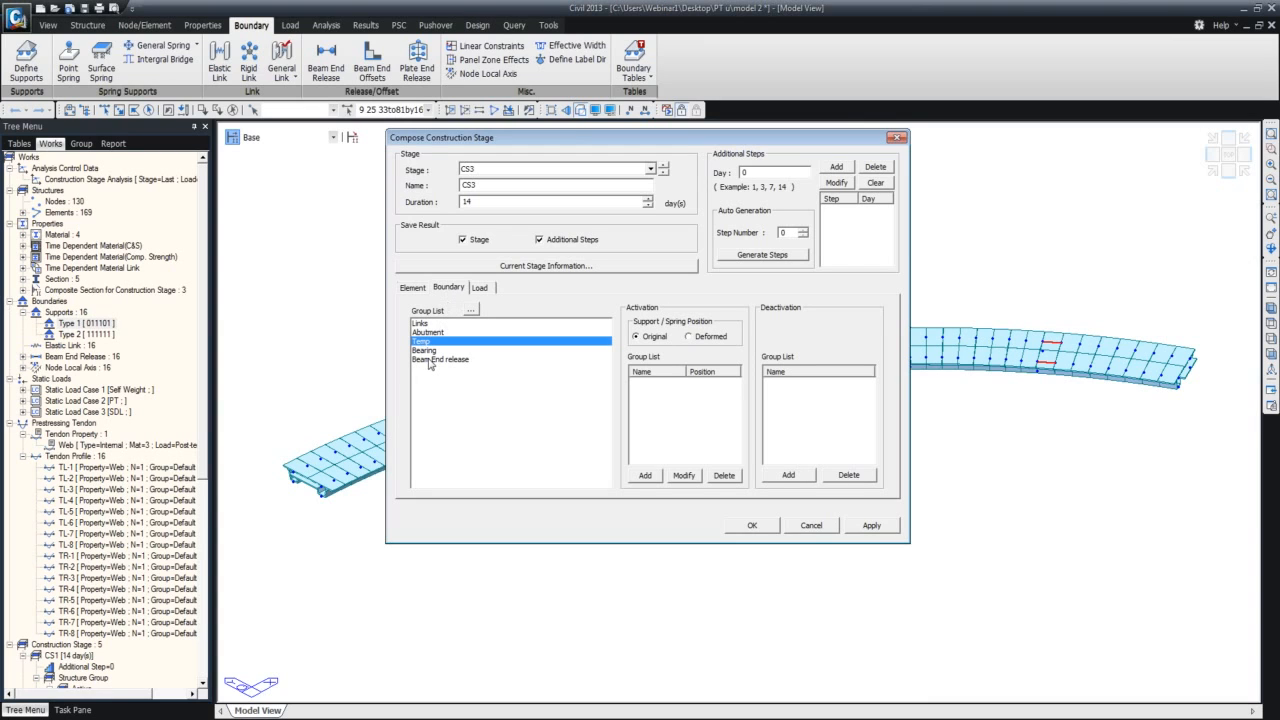
pyautogui.keyDown('ctrl'); pyautogui.click(428, 361); pyautogui.keyUp('ctrl')
pyautogui.click(790, 475)
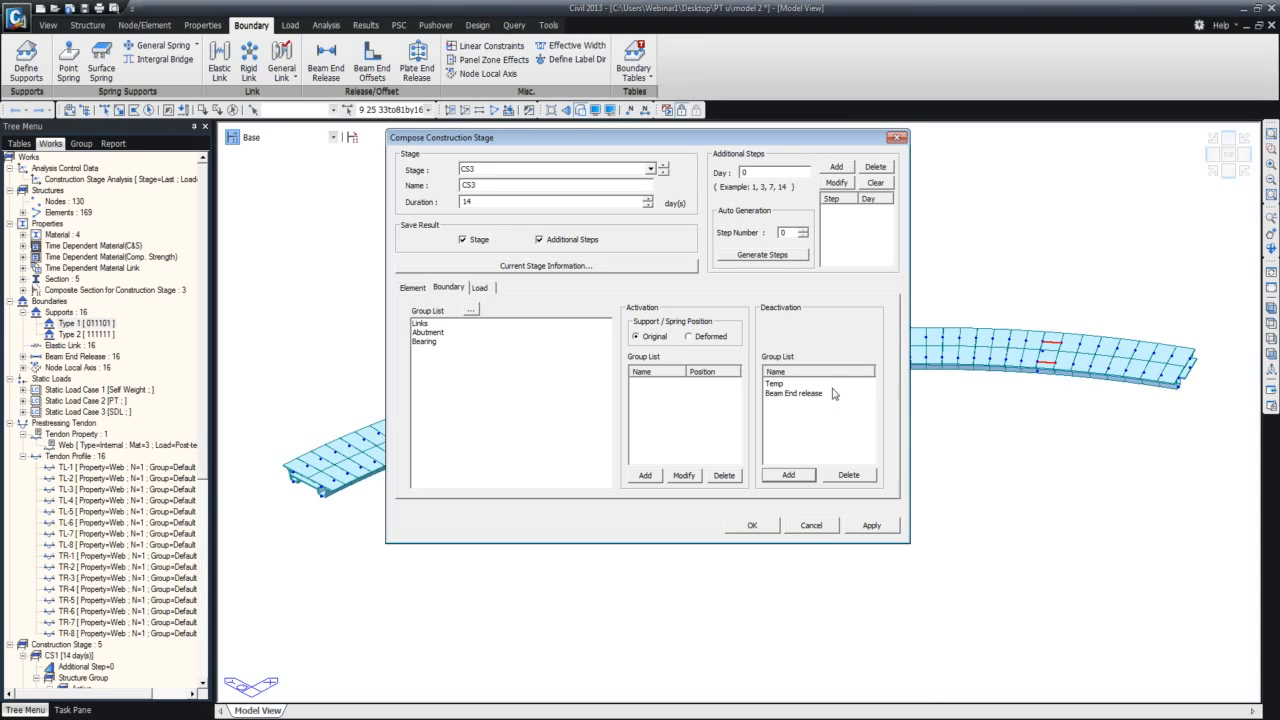
pyautogui.click(882, 525)
# Review the element groups of stage CS4 and the load groups of stage CS5, and close the construction stage settings.
pyautogui.click(663, 166)
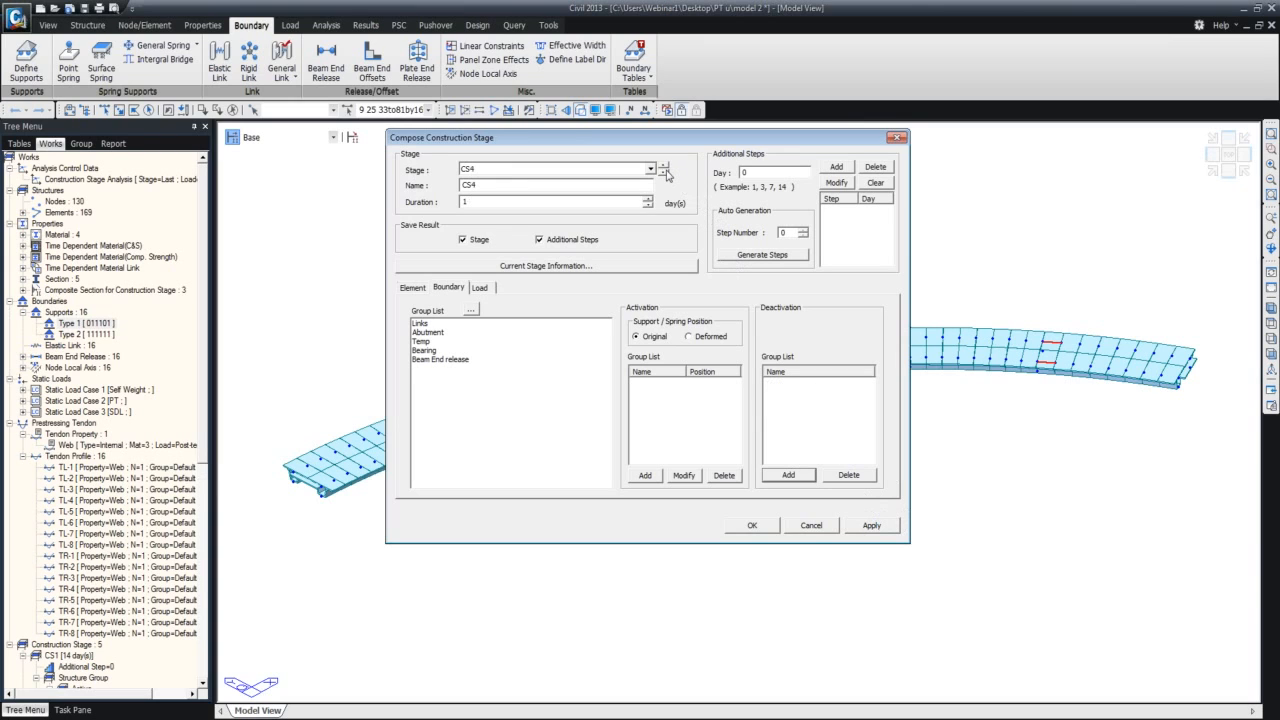
pyautogui.click(413, 288)
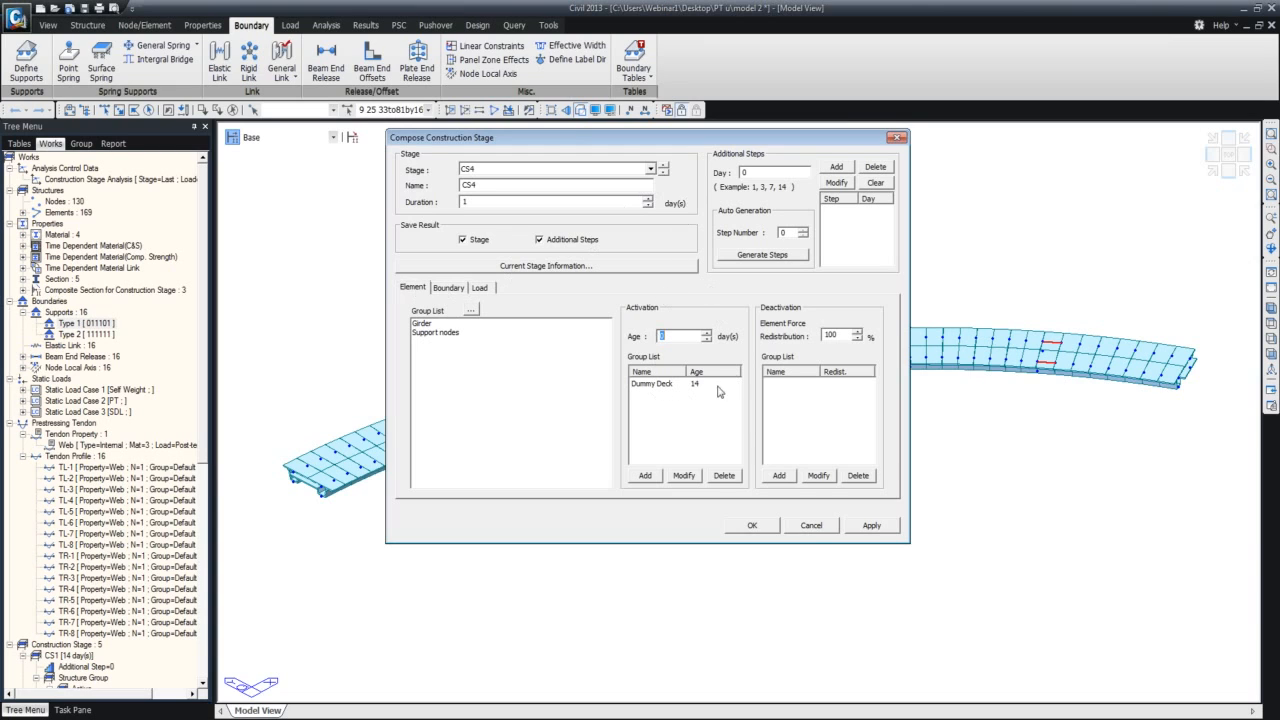
pyautogui.click(663, 167)
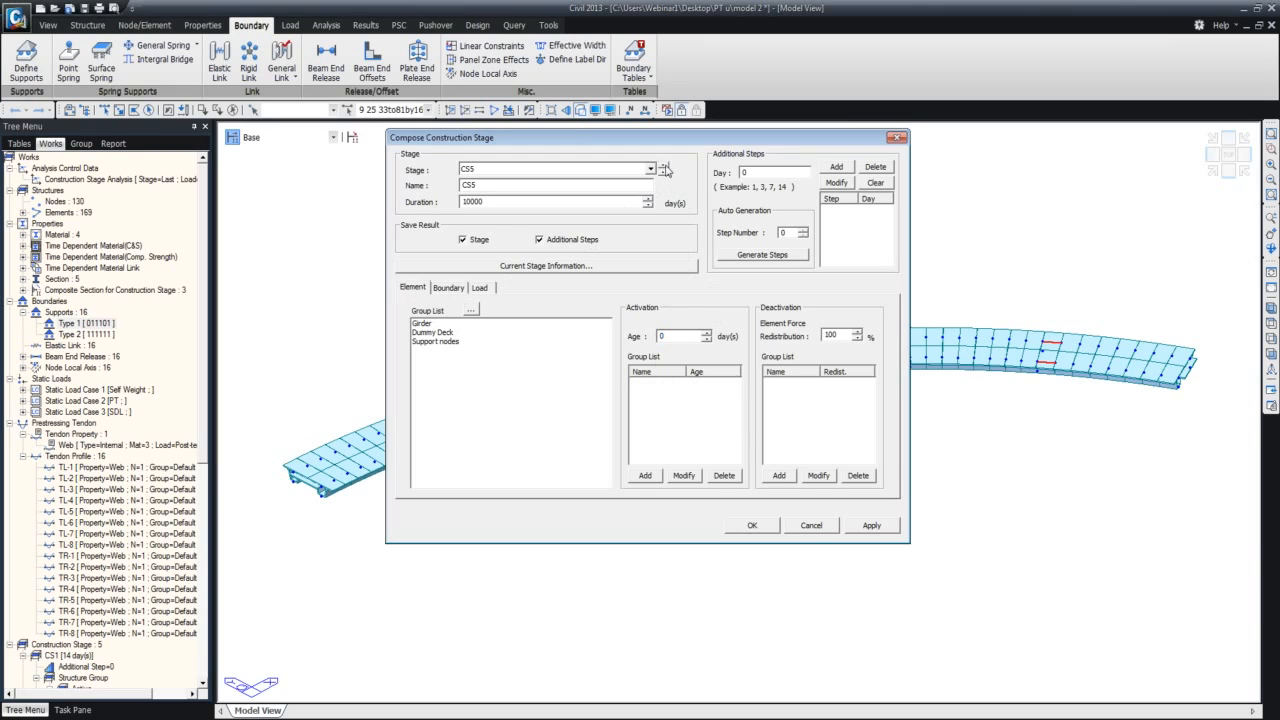
pyautogui.click(480, 288)
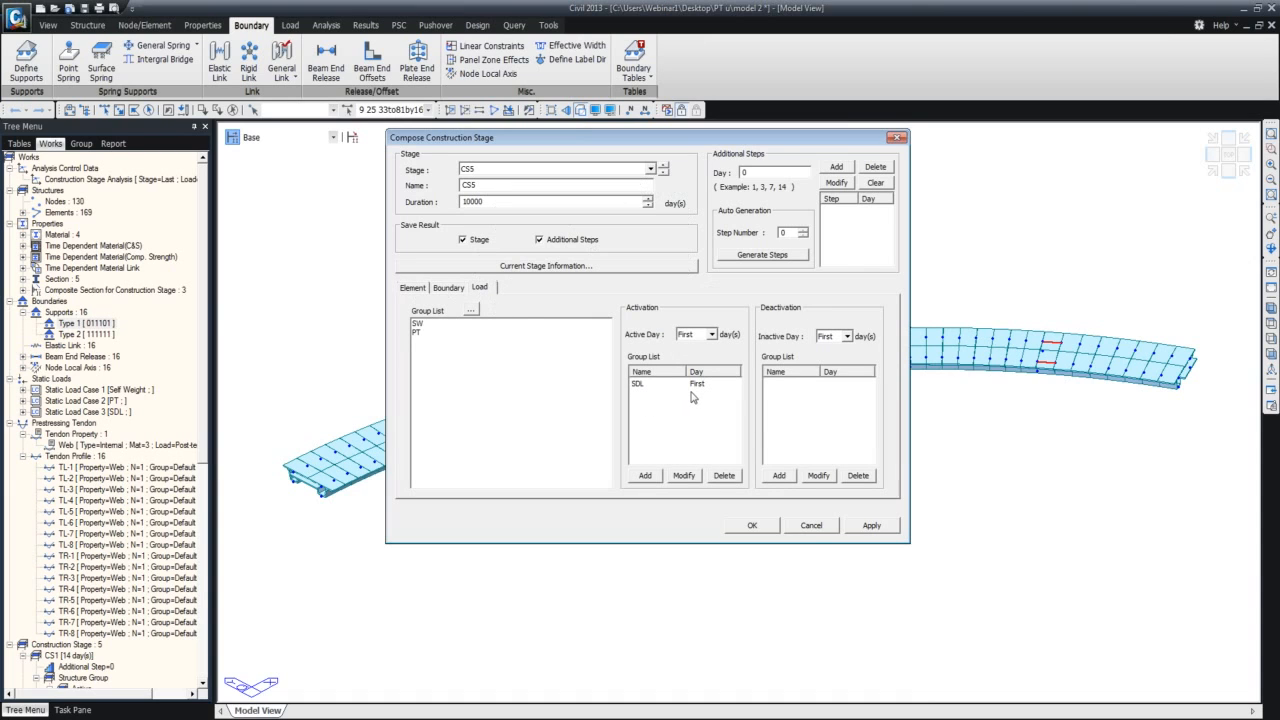
pyautogui.click(896, 138)
pyautogui.click(698, 196)
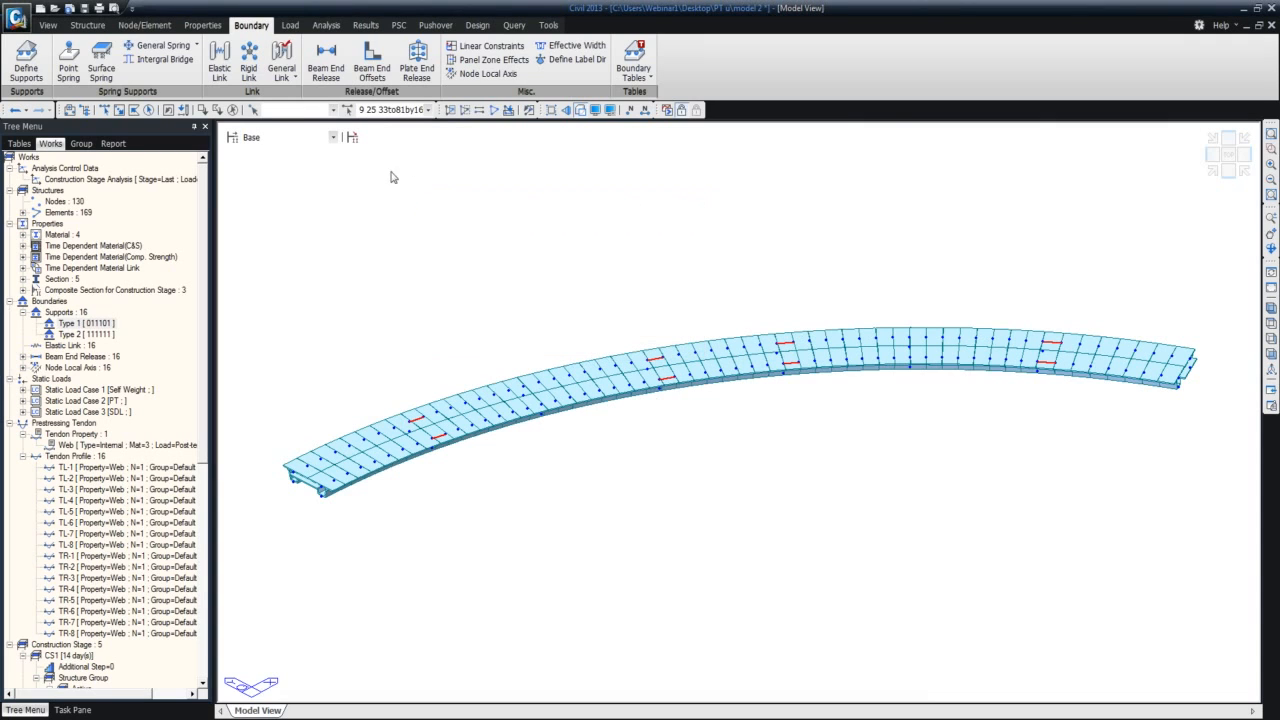
# Preview the existing composite sections for construction stage and start a new one for section 2: U Girder-R.
pyautogui.click(232, 110)
pyautogui.click(352, 139)
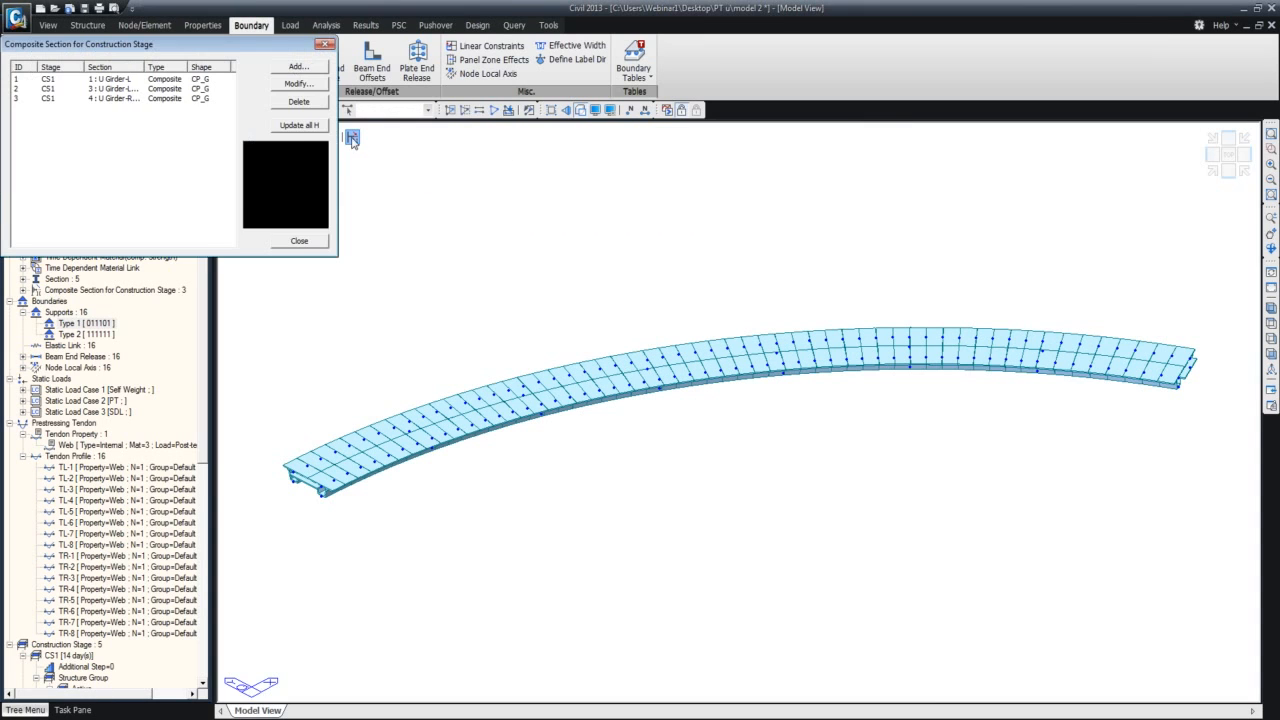
pyautogui.moveTo(278, 44); pyautogui.dragTo(353, 138)
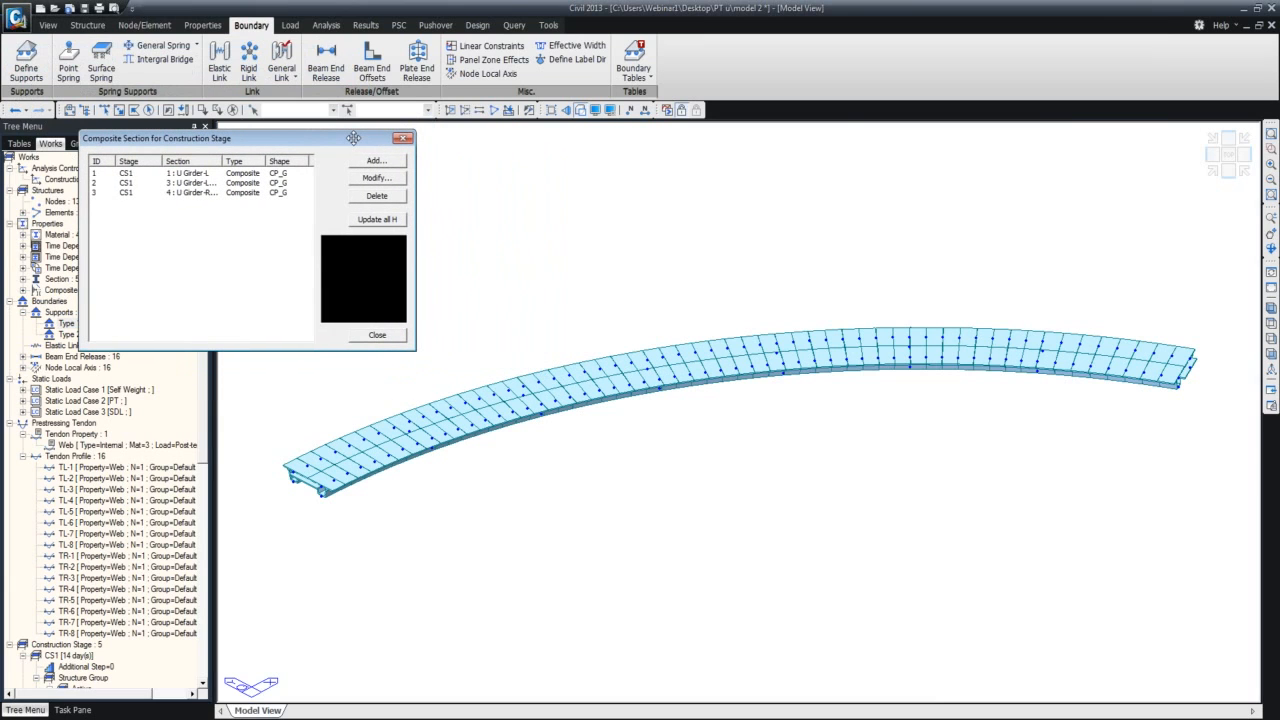
pyautogui.click(260, 176)
pyautogui.click(258, 192)
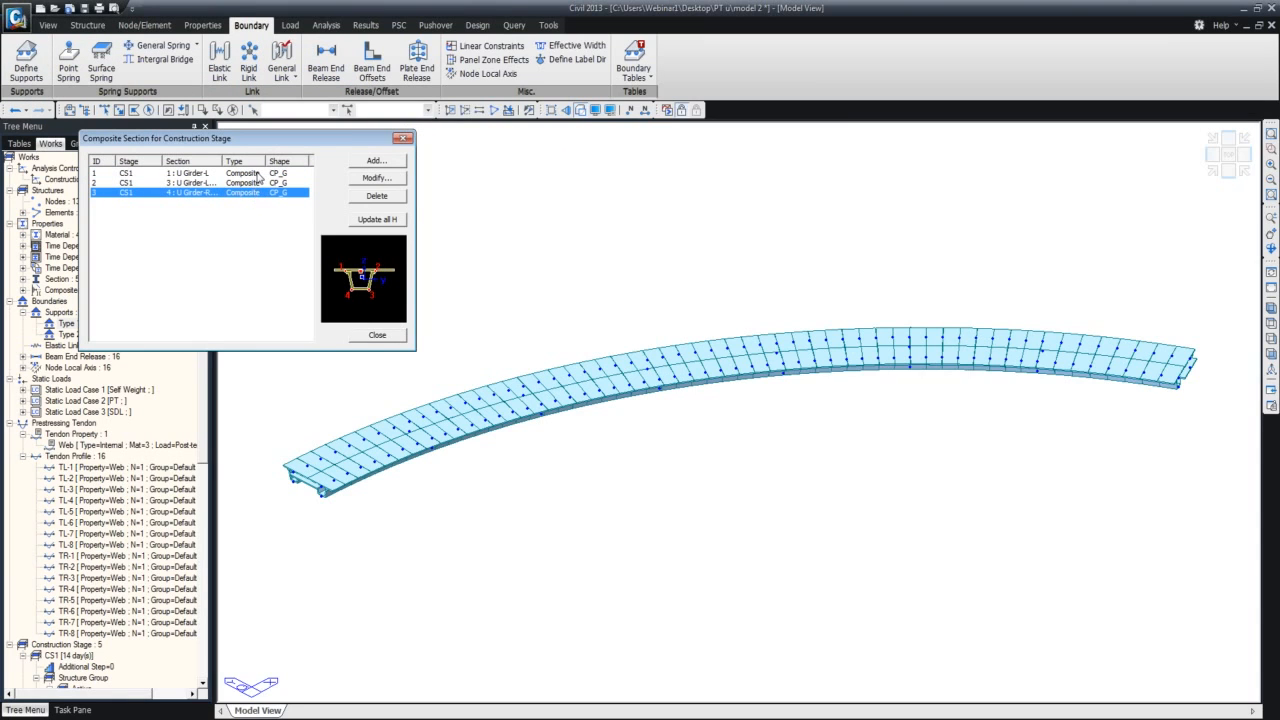
pyautogui.click(372, 162)
pyautogui.moveTo(284, 365); pyautogui.dragTo(809, 418)
pyautogui.click(784, 454)
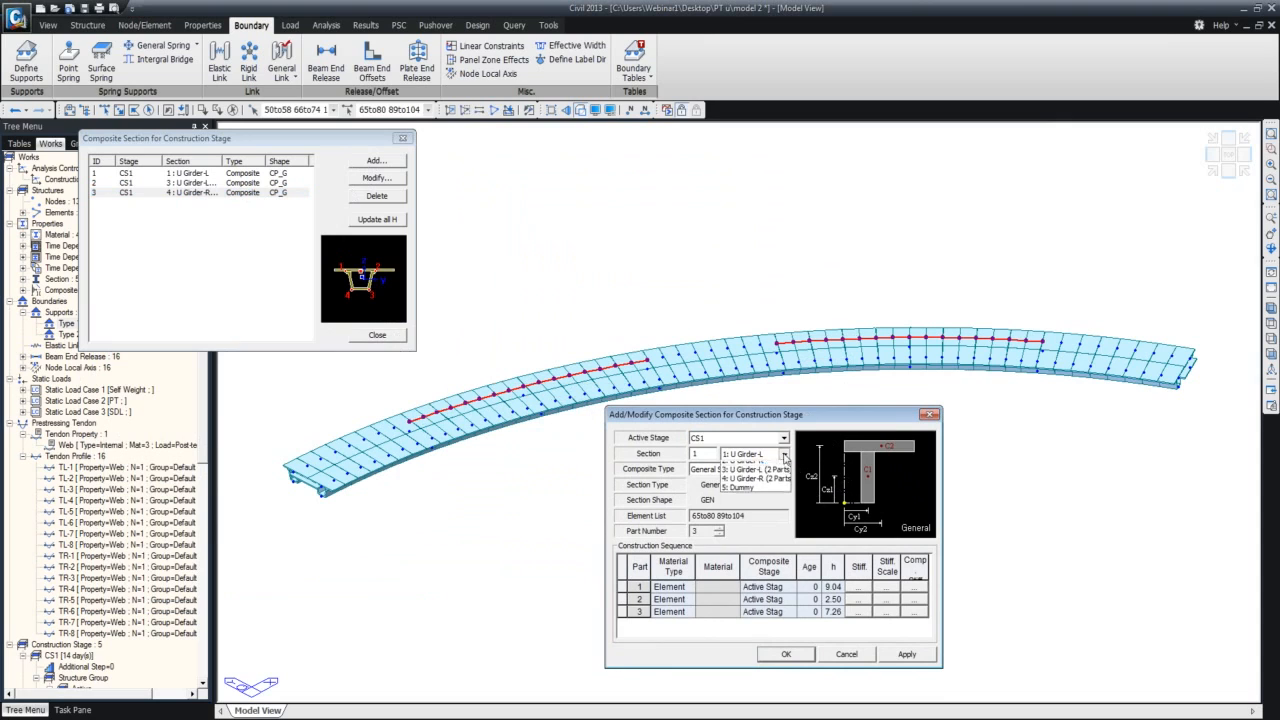
pyautogui.click(760, 476)
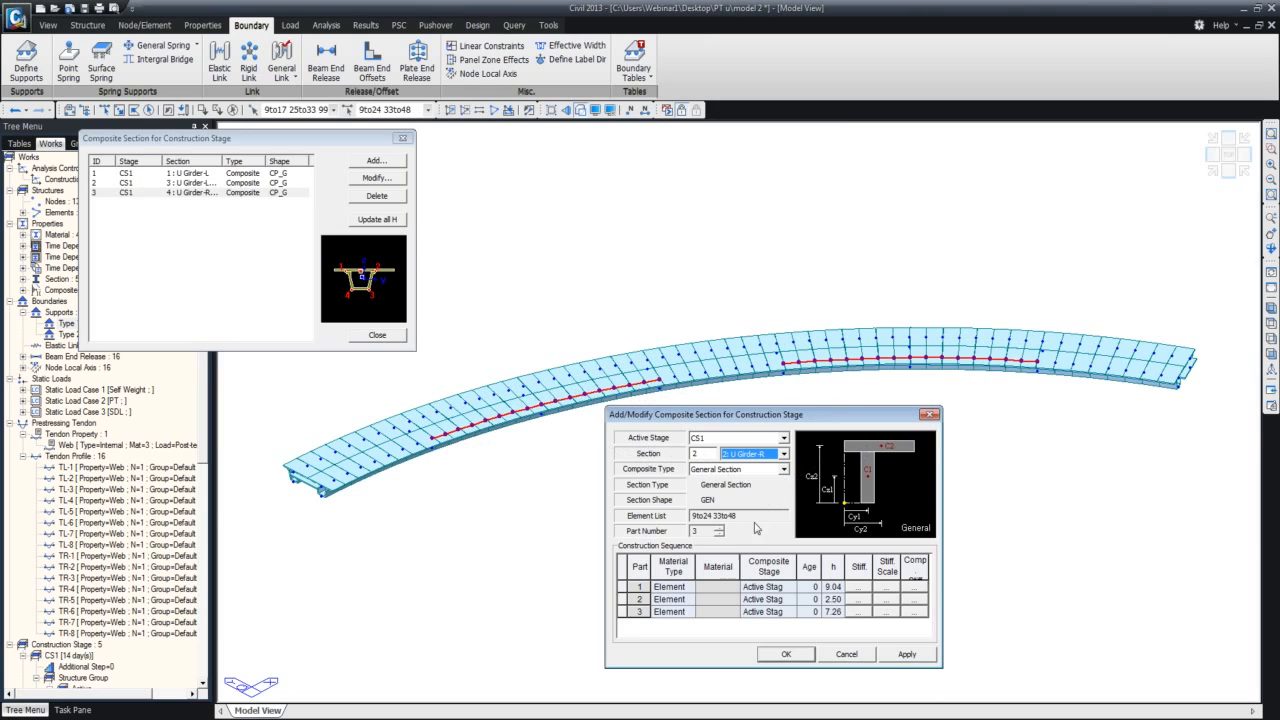
# Give part 1 of the U Girder-R composite section the Material type, material 1: Grade C9000 and composite stage CS1.
pyautogui.click(688, 588)
pyautogui.click(688, 588)
pyautogui.click(683, 612)
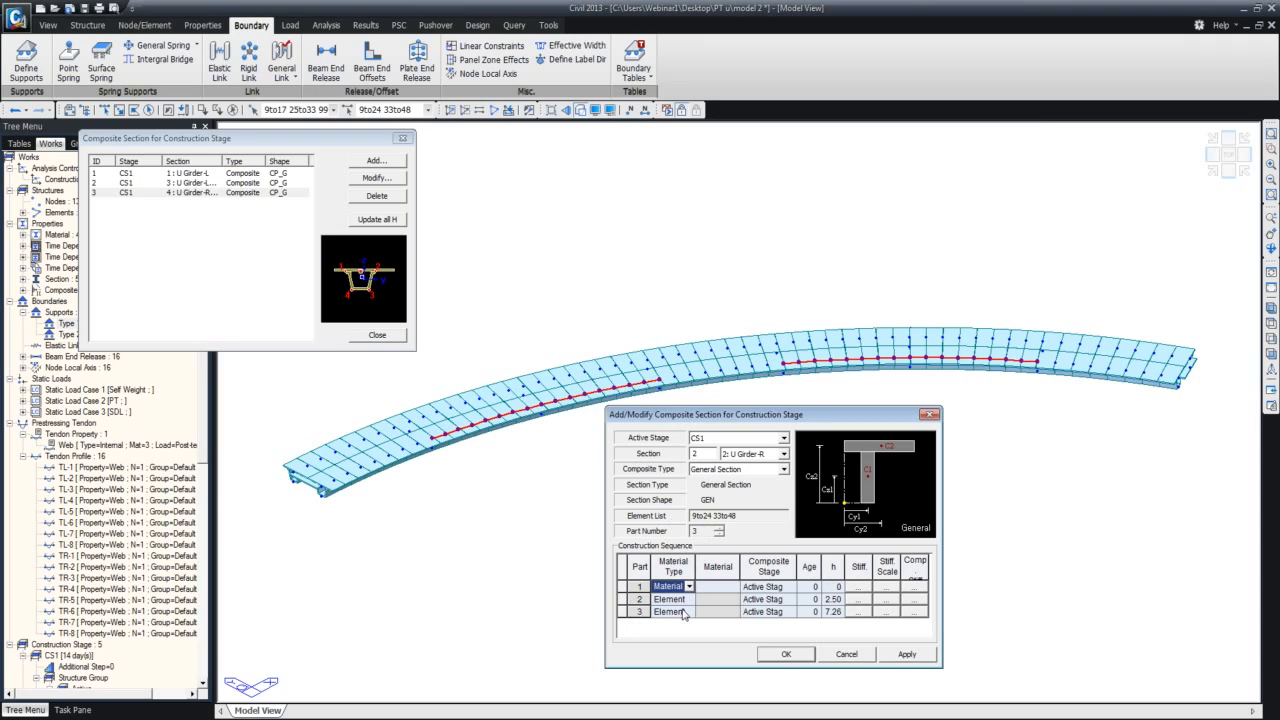
pyautogui.click(738, 588)
pyautogui.press('Return')
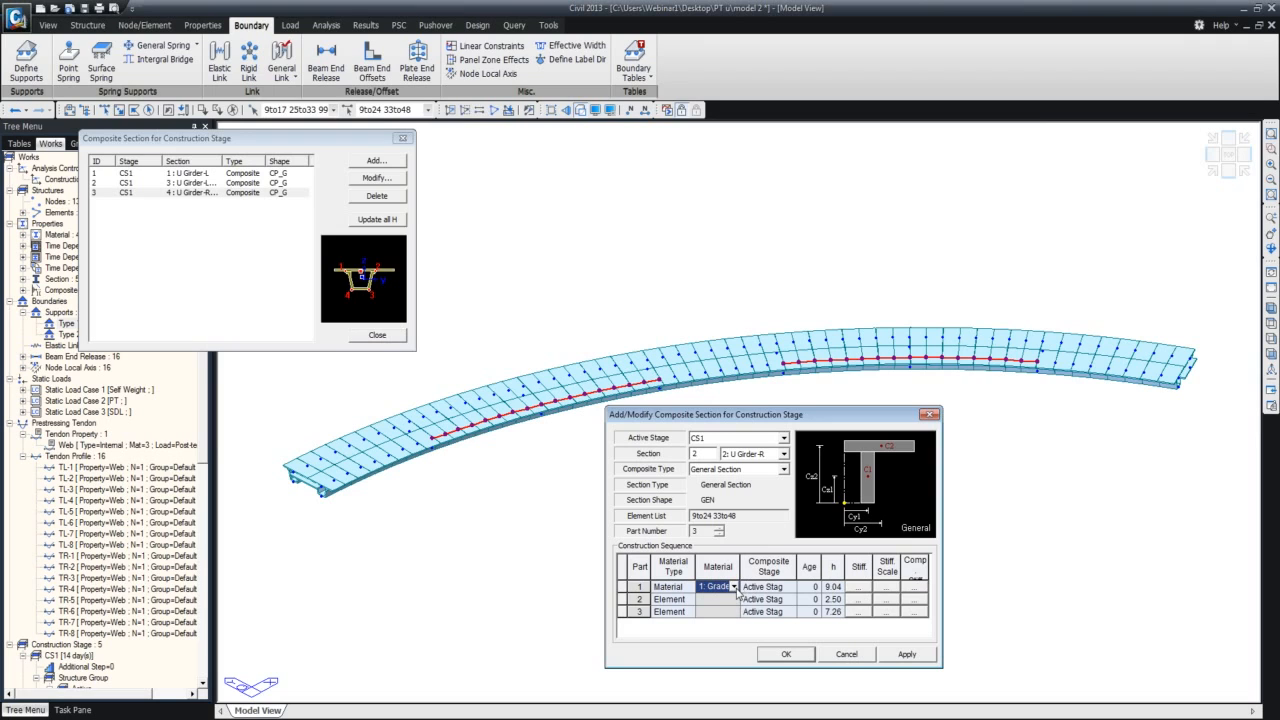
pyautogui.moveTo(738, 570); pyautogui.dragTo(768, 571)
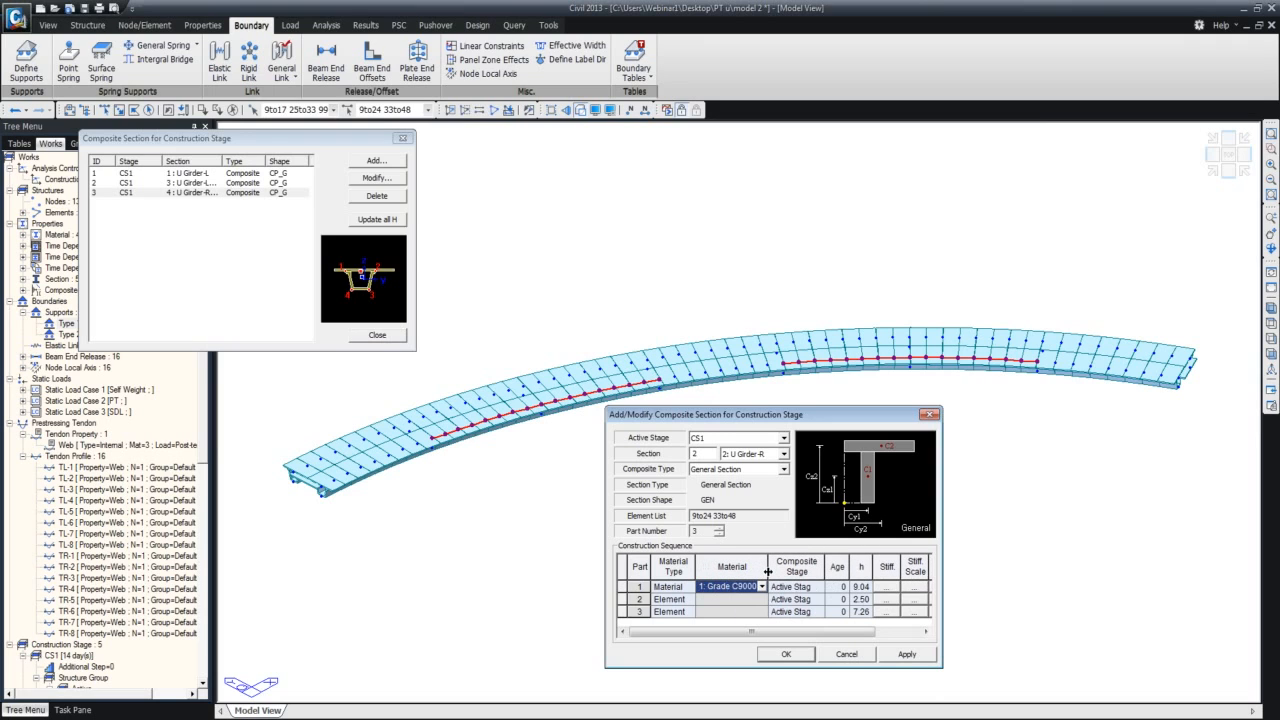
pyautogui.click(818, 591)
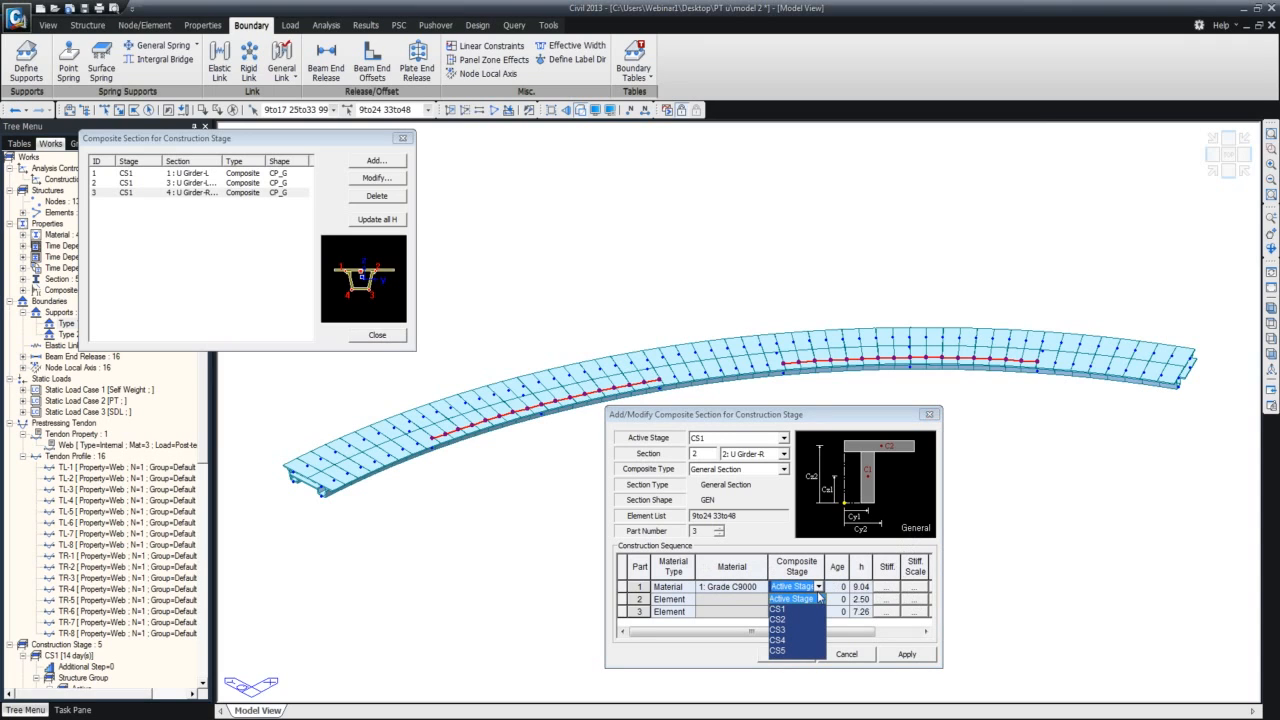
pyautogui.click(786, 609)
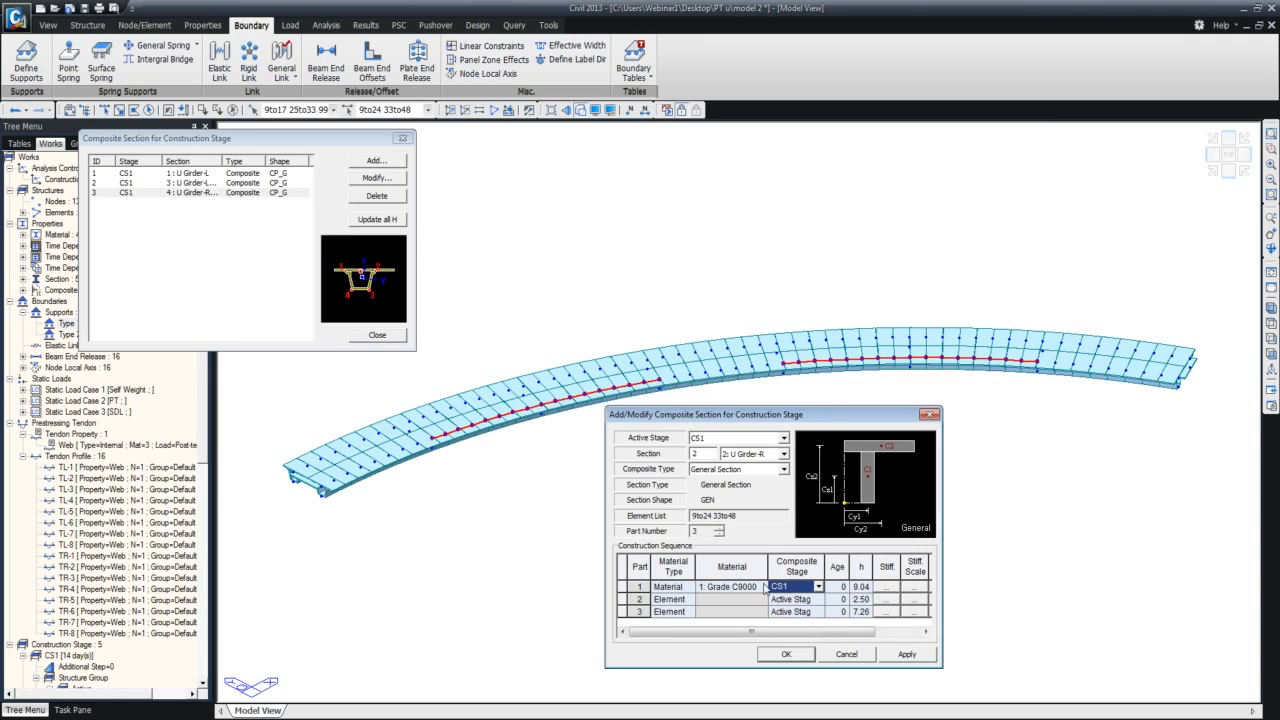
pyautogui.click(848, 590)
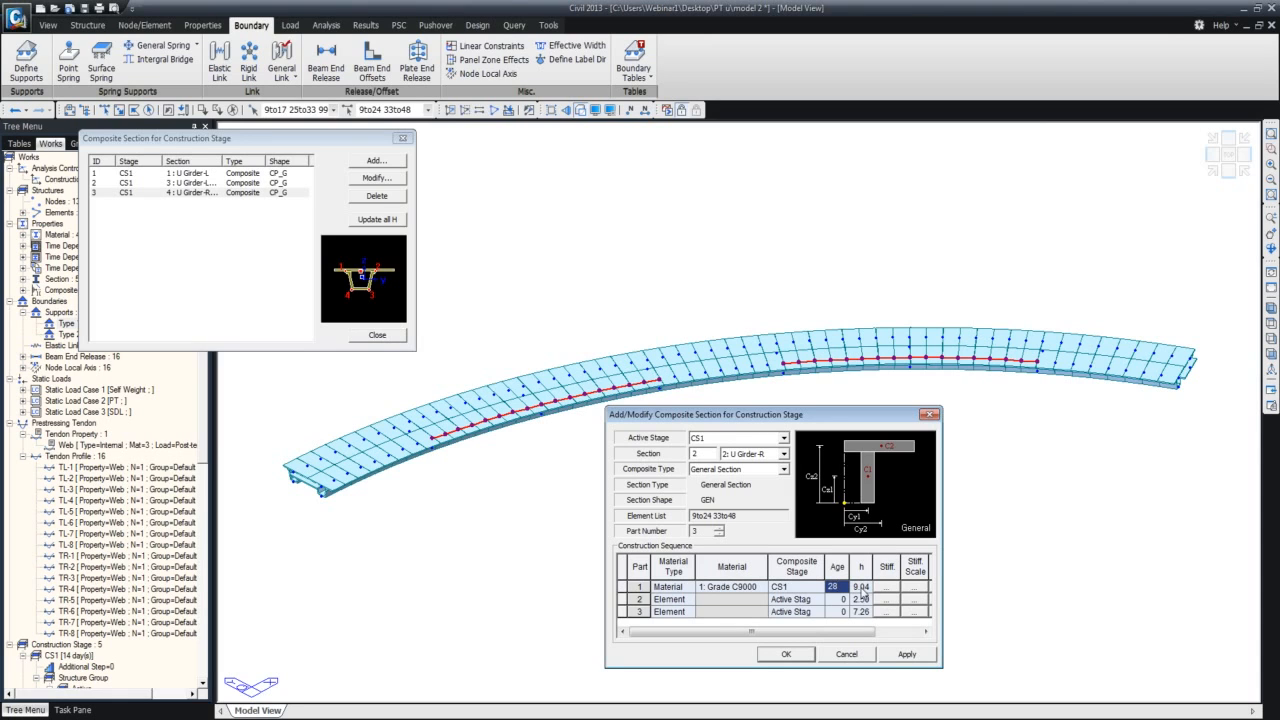
# Give part 2 of the U Girder-R composite section the Material type, material 2: Grade C4500, composite stage CS2 and age 14.
pyautogui.click(689, 599)
pyautogui.click(675, 621)
pyautogui.click(762, 599)
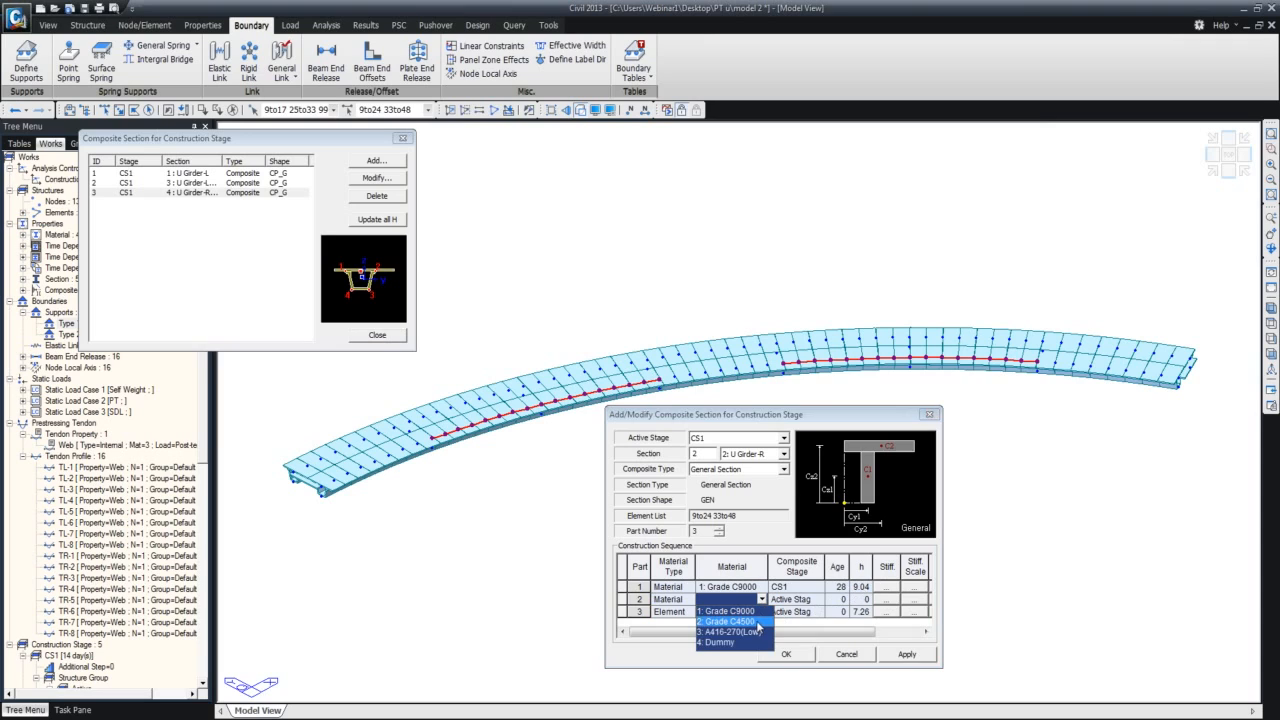
pyautogui.click(757, 622)
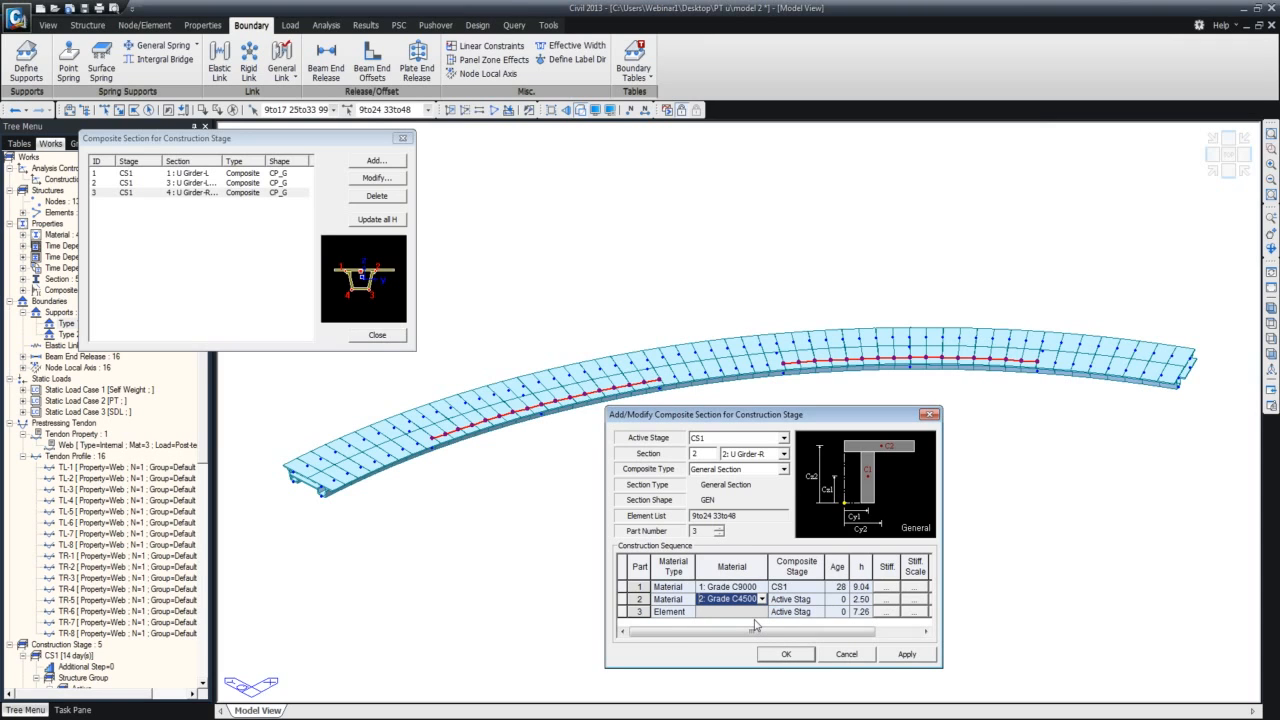
pyautogui.click(818, 599)
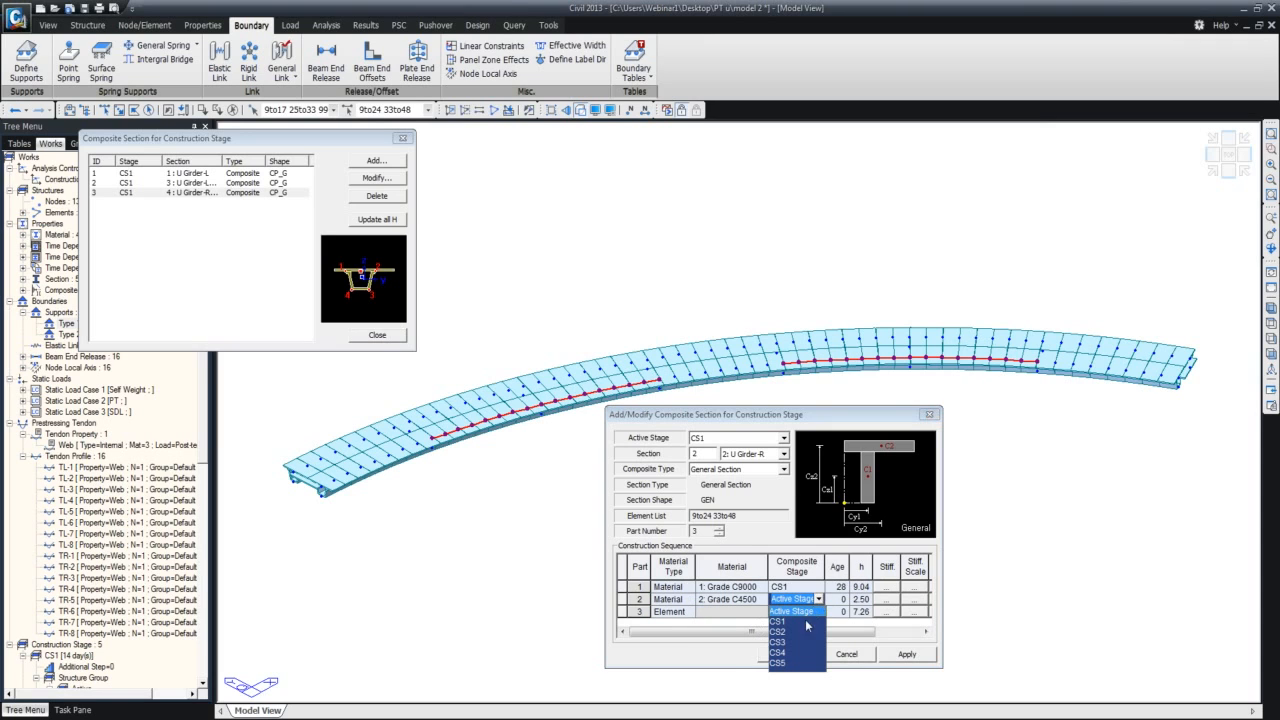
pyautogui.click(799, 632)
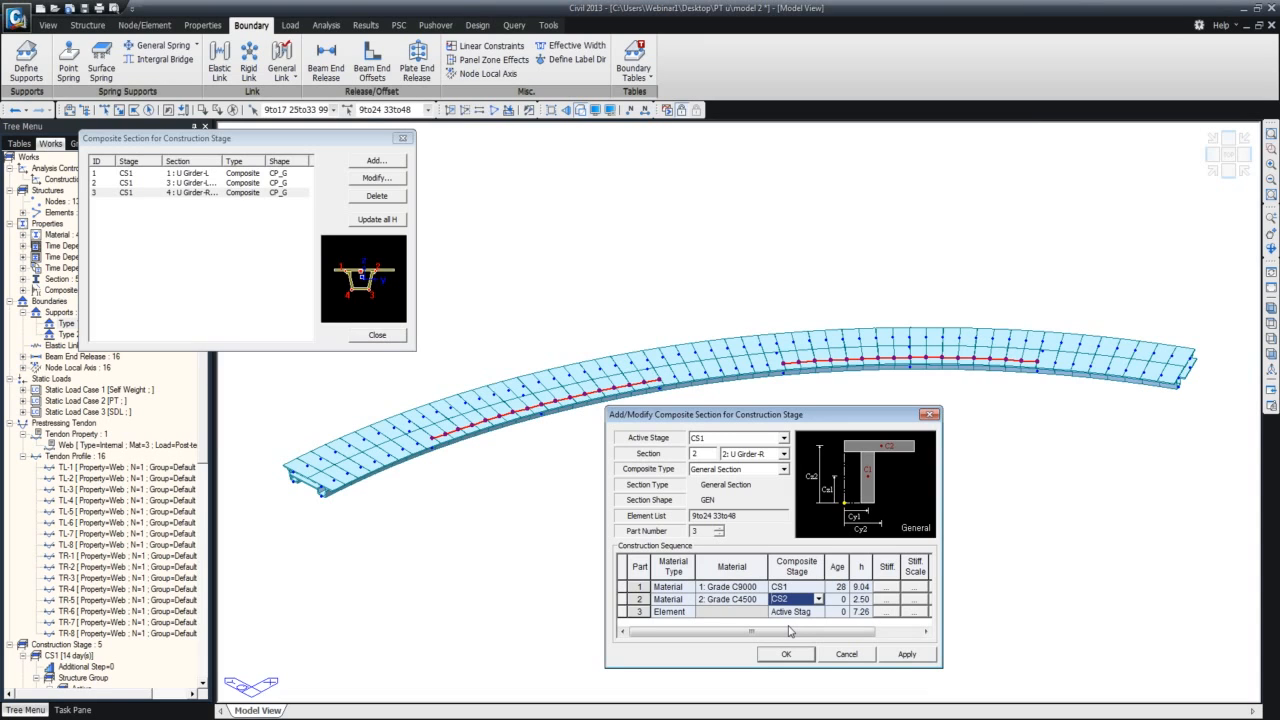
pyautogui.click(833, 601)
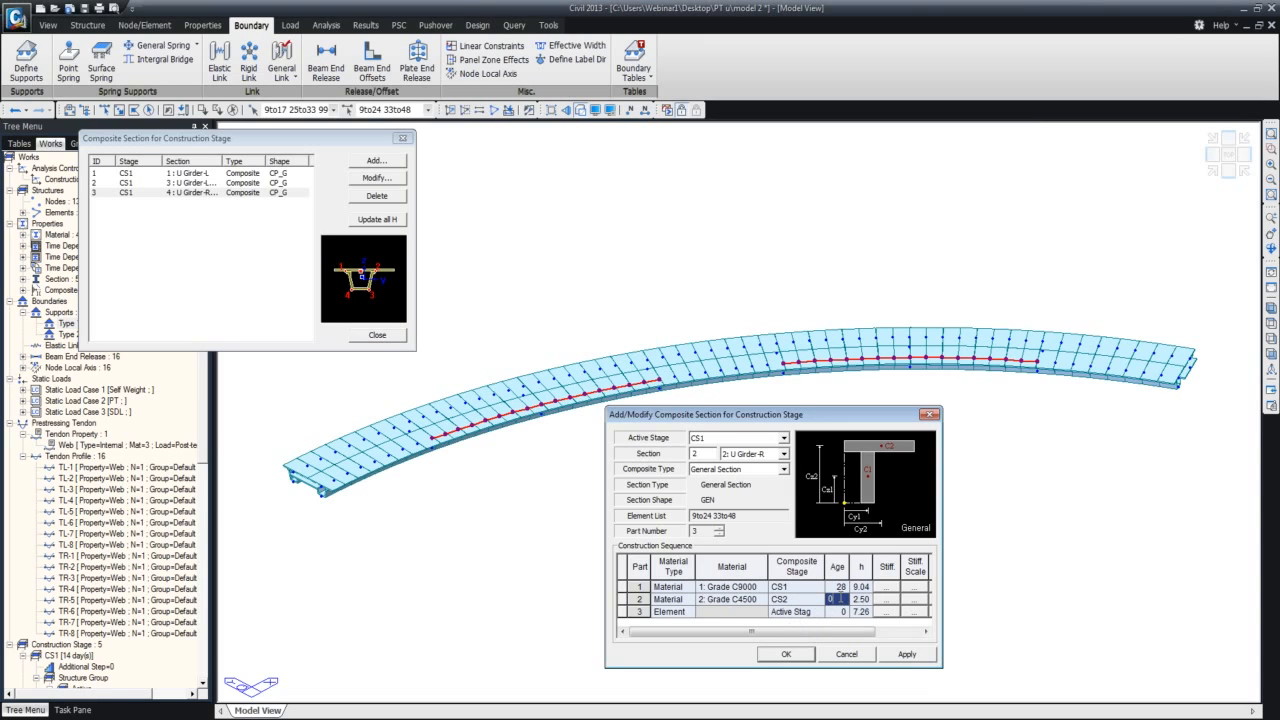
pyautogui.write('14')
# Give part 3 the Material type, material 2: Grade C4500, composite stage CS4 and age 14, and save the U Girder-R composite section.
pyautogui.click(688, 614)
pyautogui.click(689, 614)
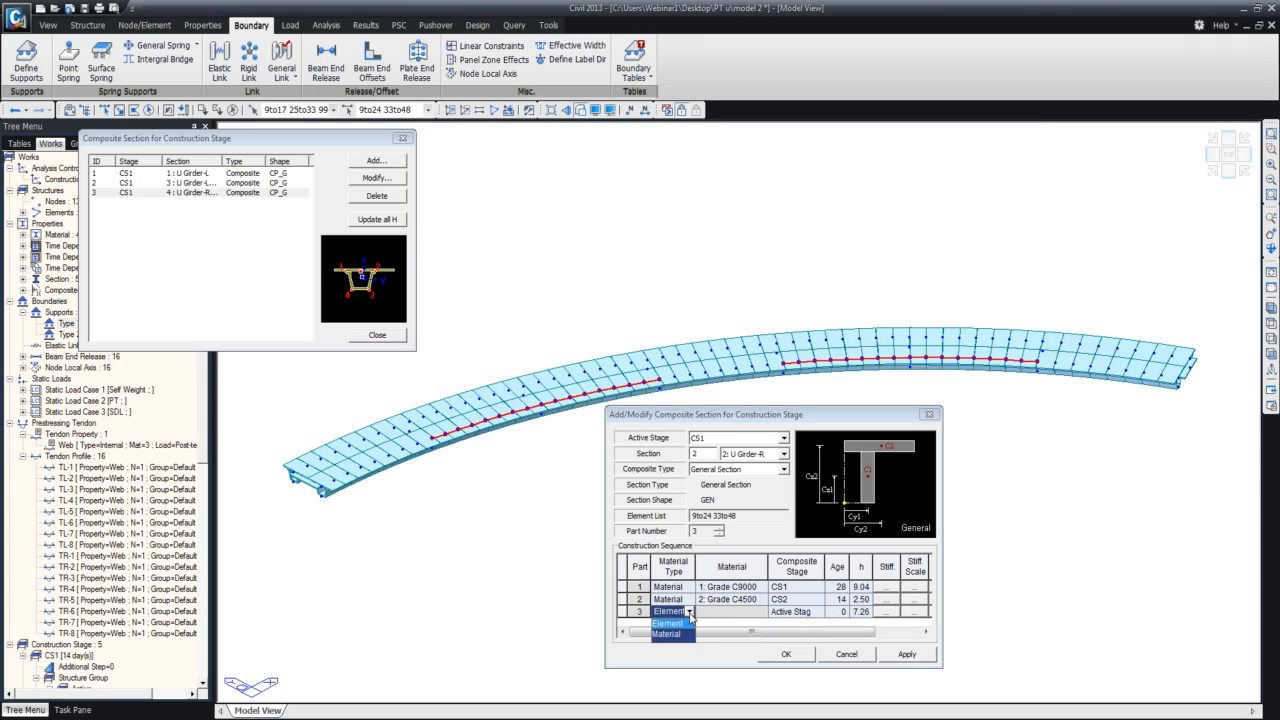
pyautogui.click(666, 634)
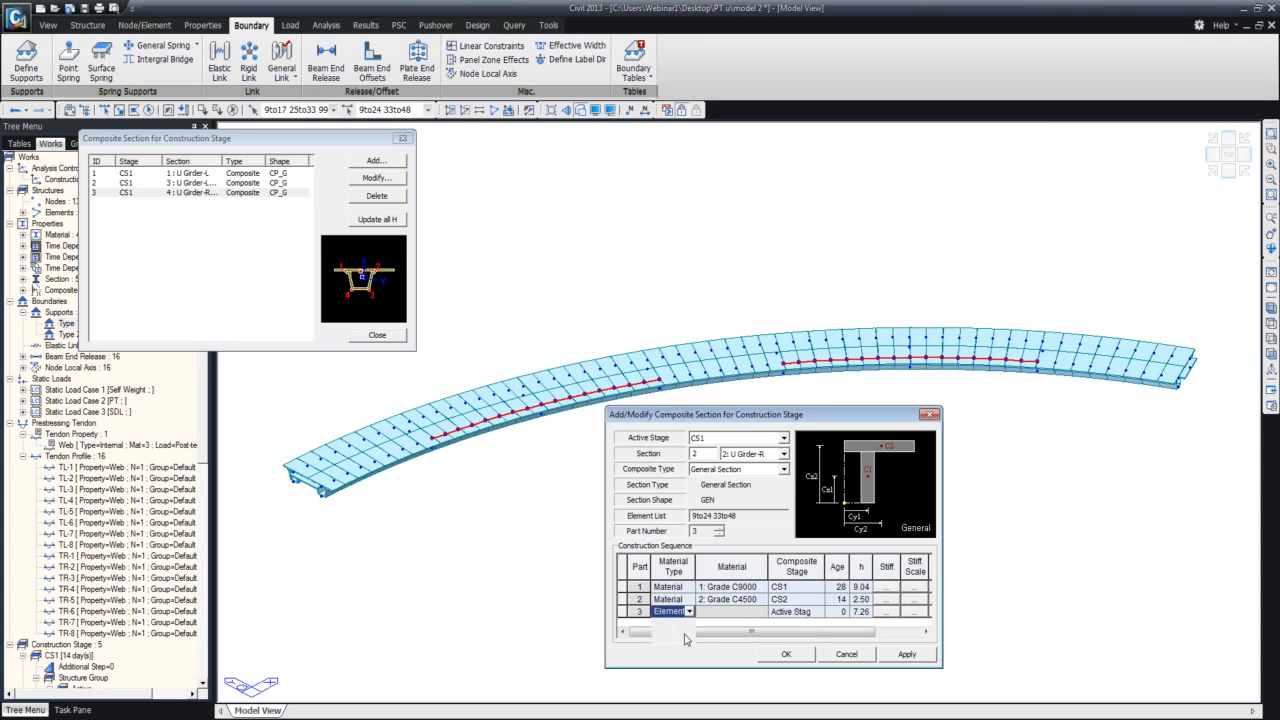
pyautogui.click(755, 614)
pyautogui.click(745, 640)
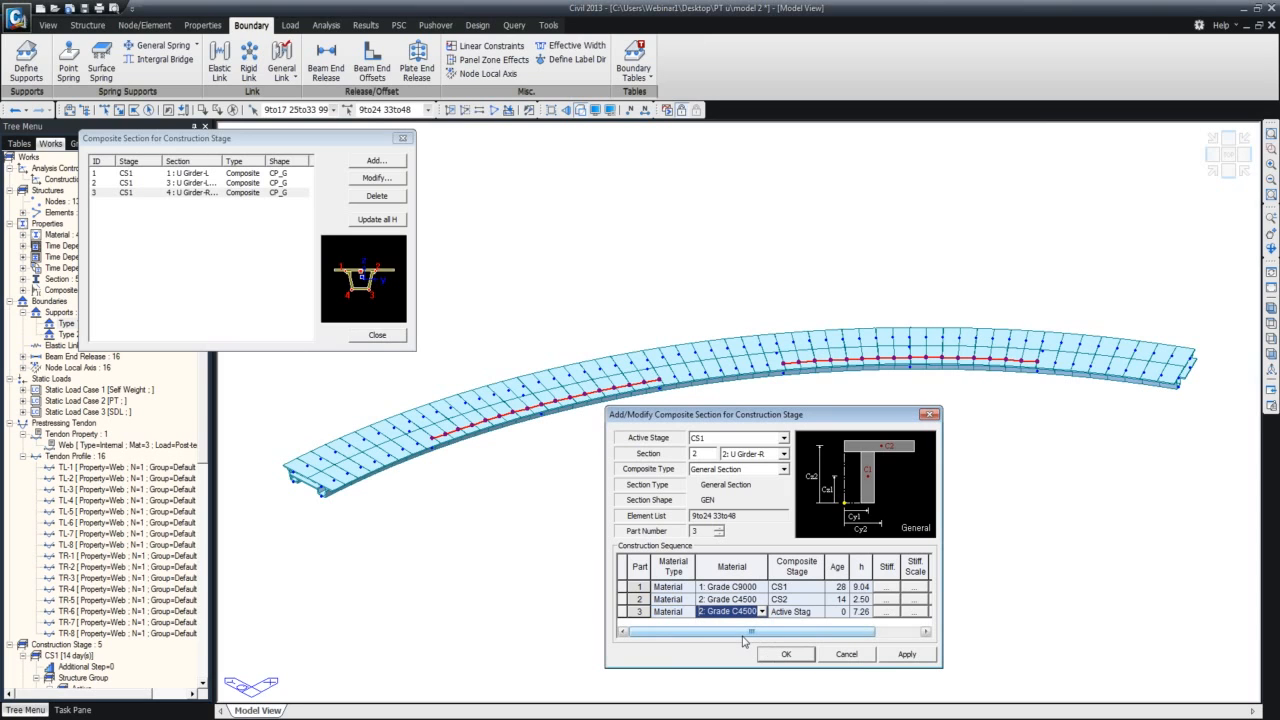
pyautogui.click(818, 614)
pyautogui.click(818, 613)
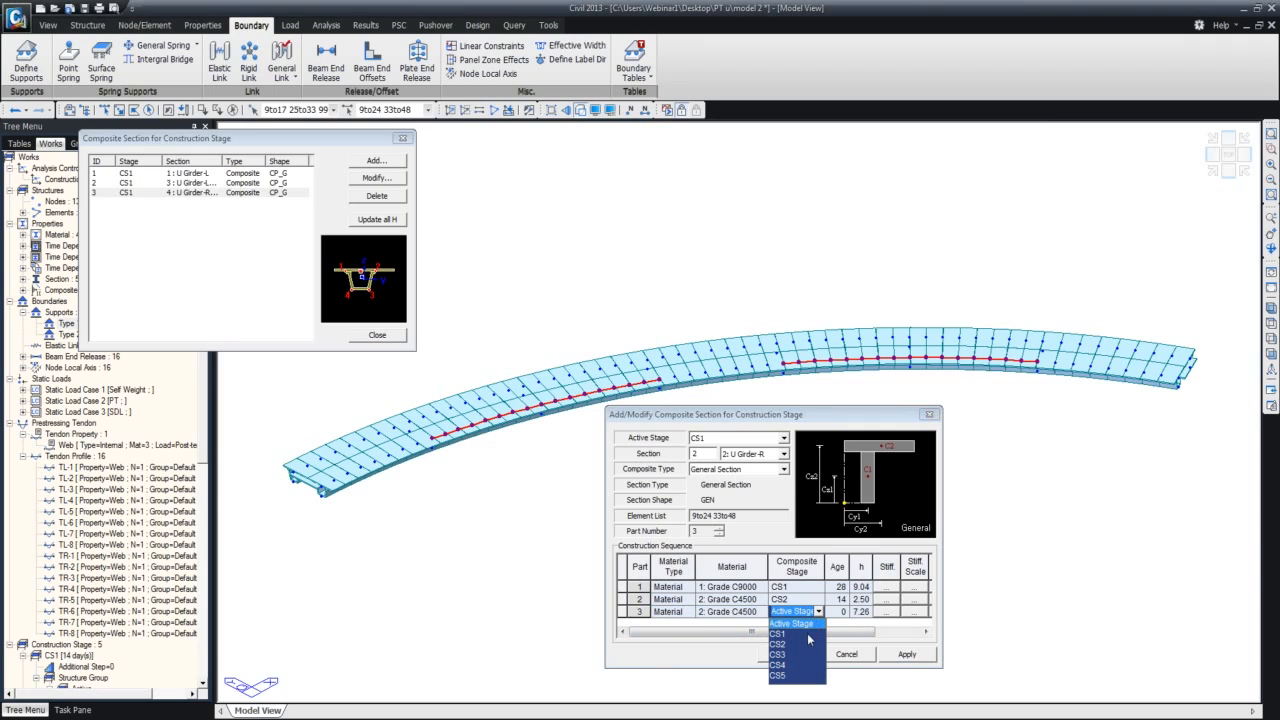
pyautogui.click(785, 666)
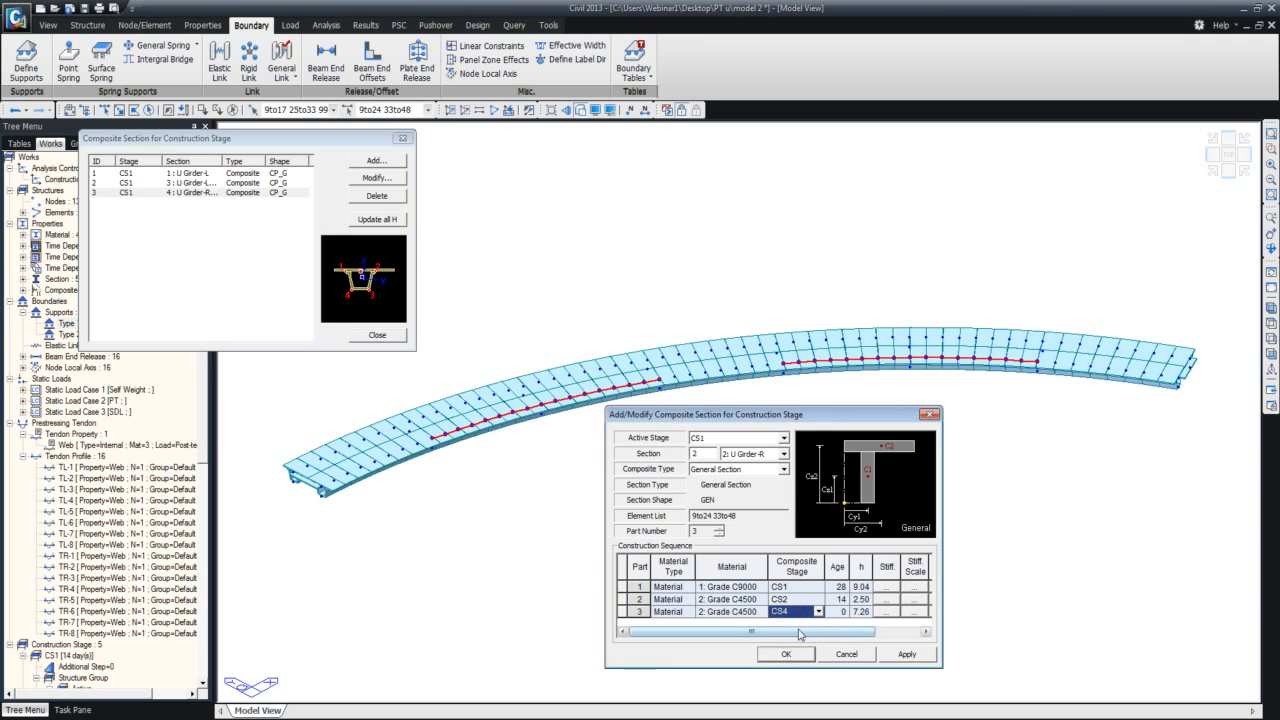
pyautogui.click(838, 615)
pyautogui.write('14')
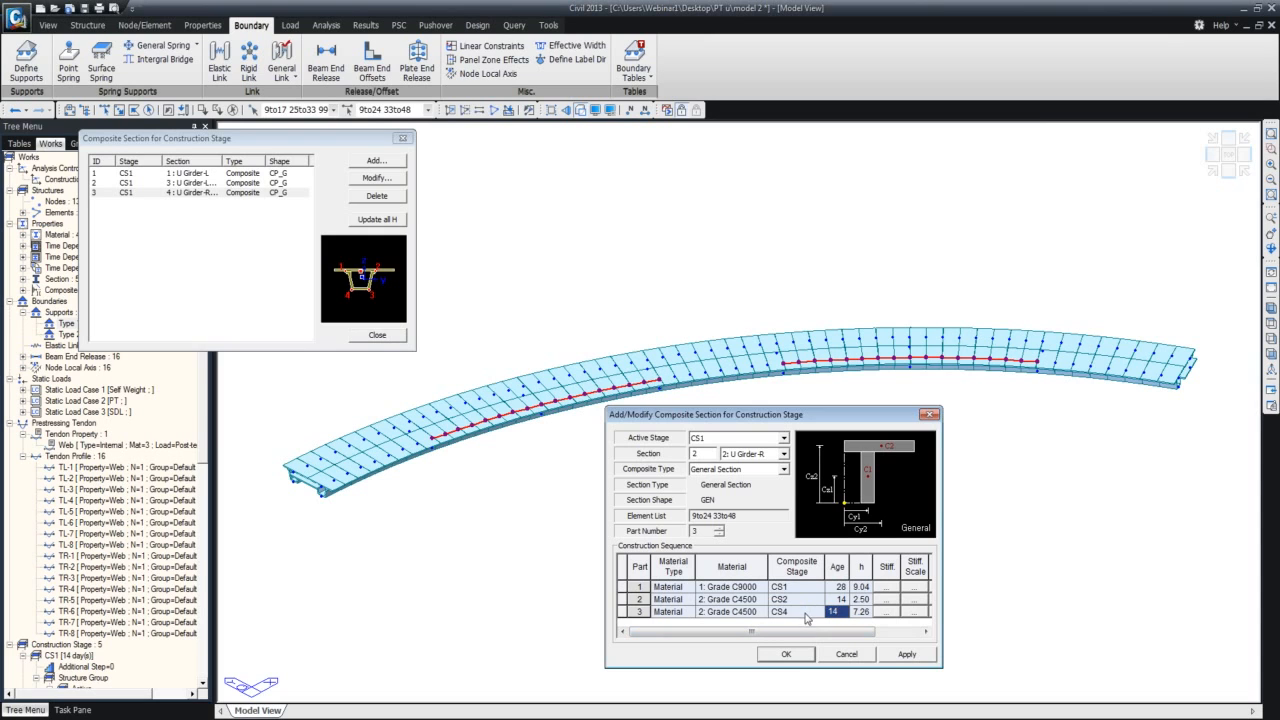
pyautogui.click(786, 654)
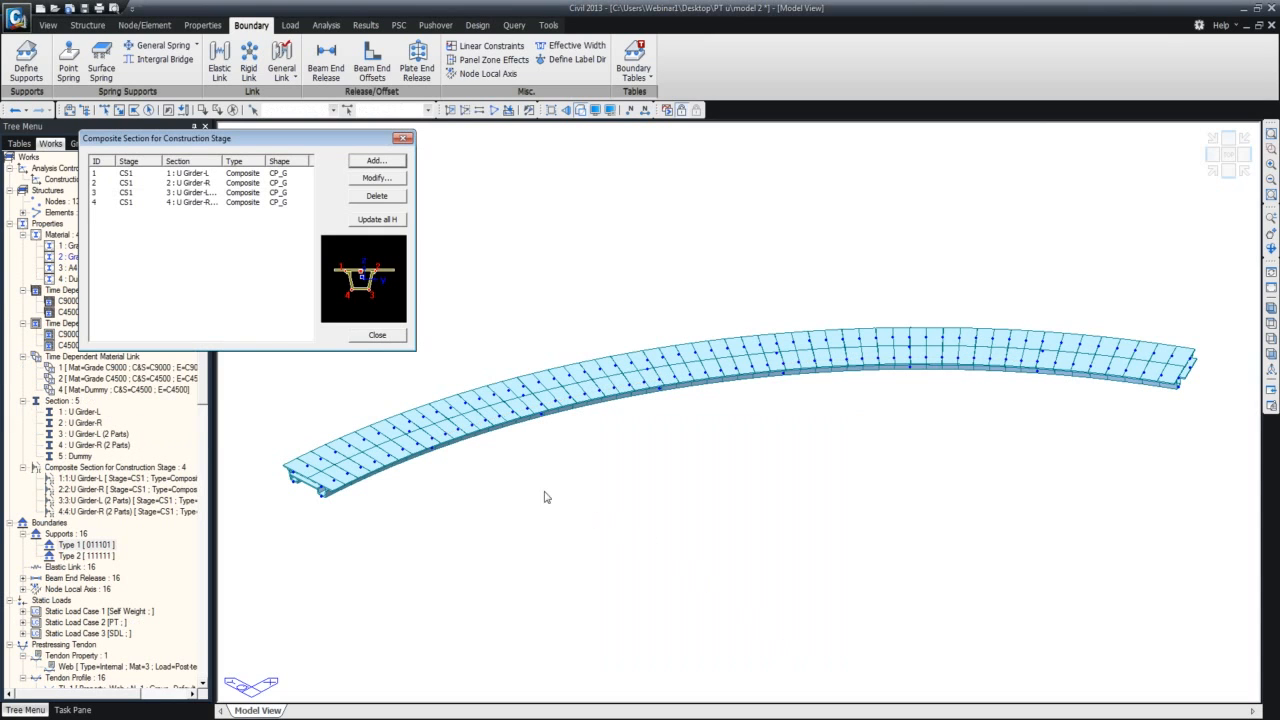
# Recalculate the notational size h for all composite sections and close the composite section settings.
pyautogui.click(376, 337)
pyautogui.click(376, 220)
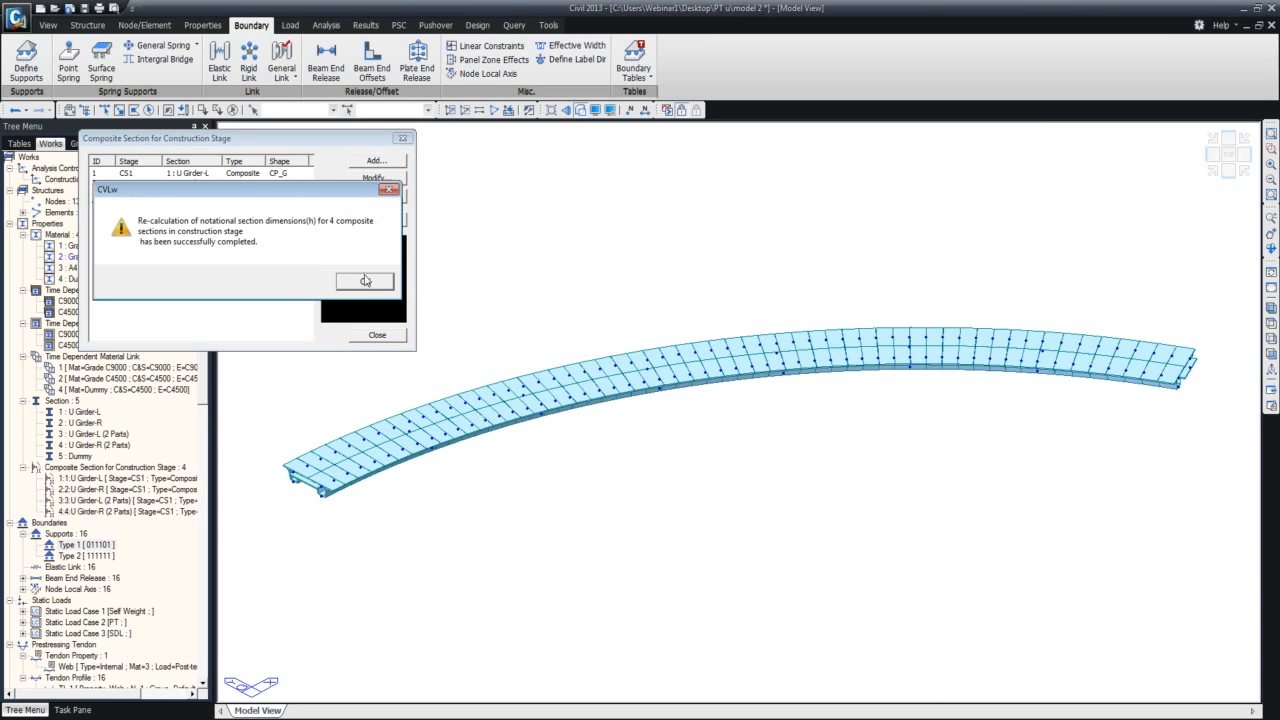
pyautogui.click(366, 284)
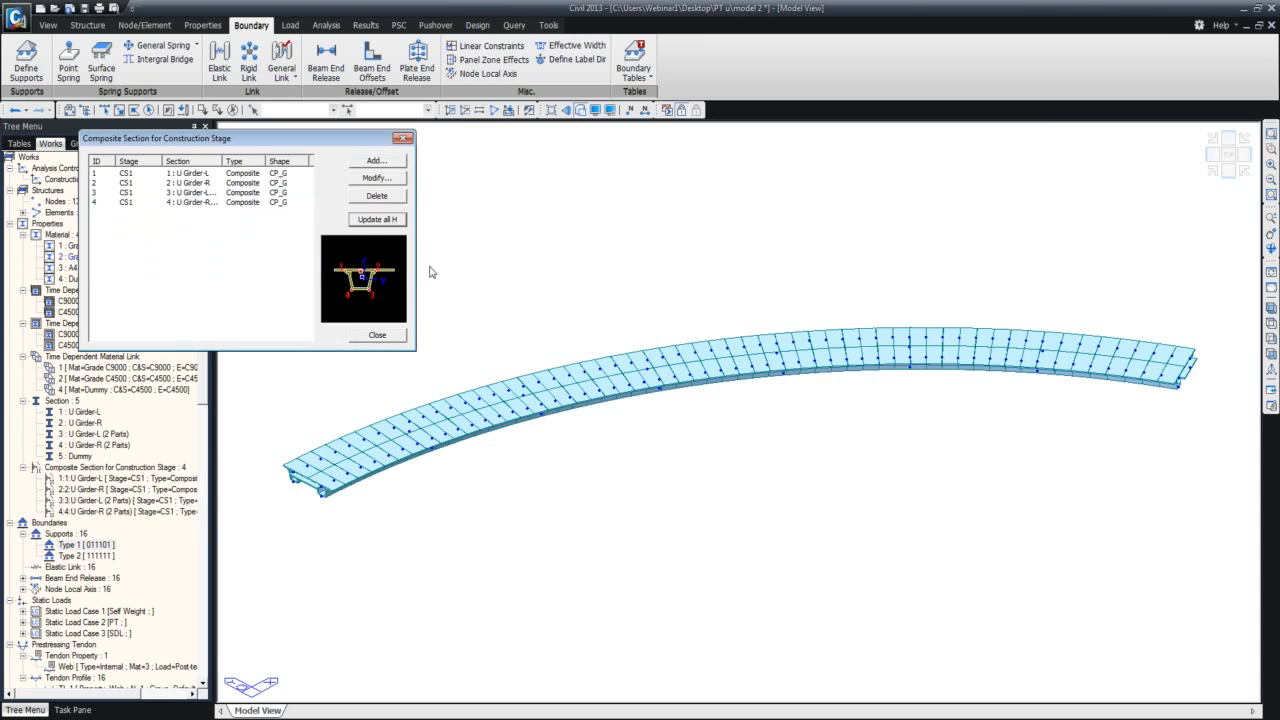
pyautogui.click(404, 140)
pyautogui.click(404, 140)
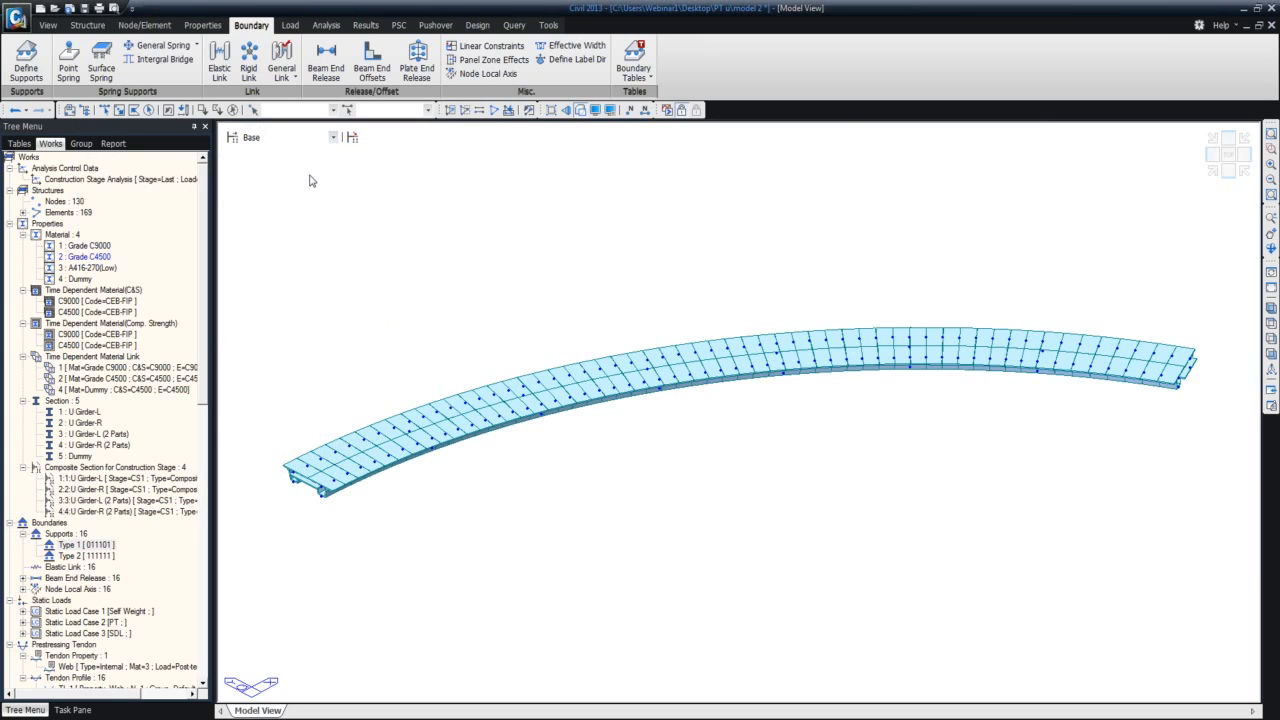
# Assign an auto-calculated notational size of member, code CEB-FIP with a = 0.5, to all elements using the Dummy material.
pyautogui.doubleClick(84, 282)
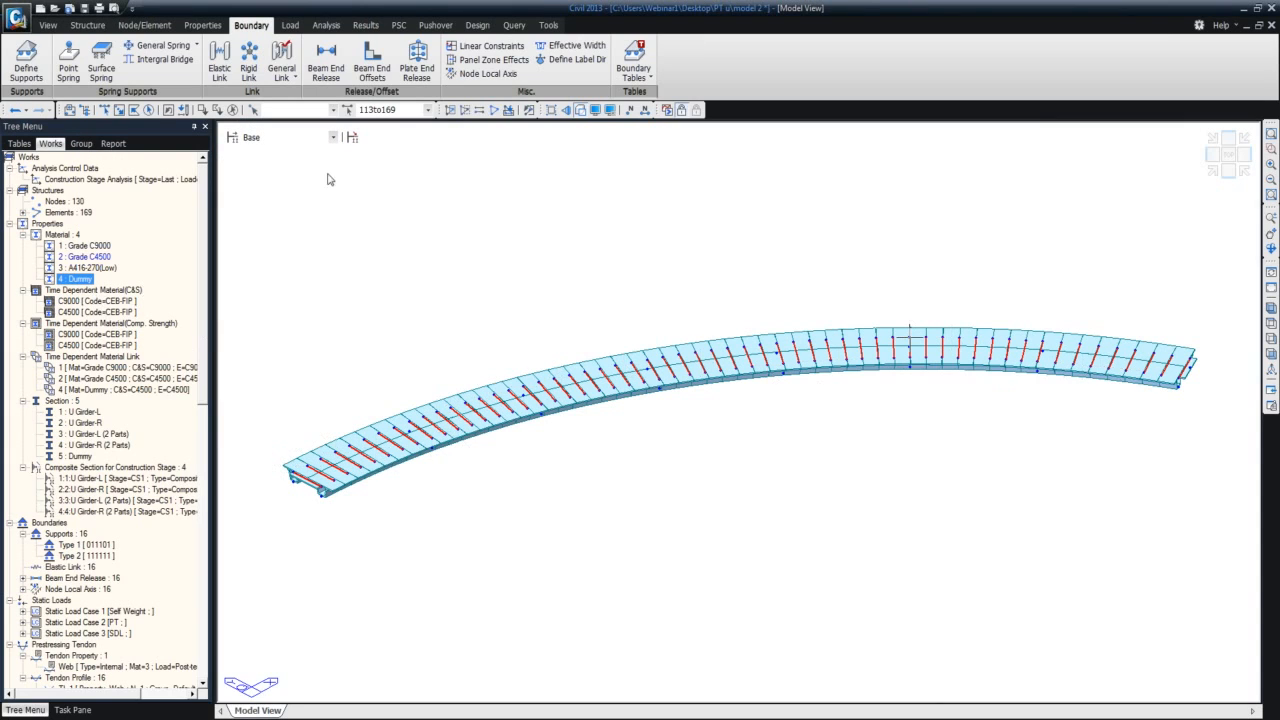
pyautogui.click(199, 26)
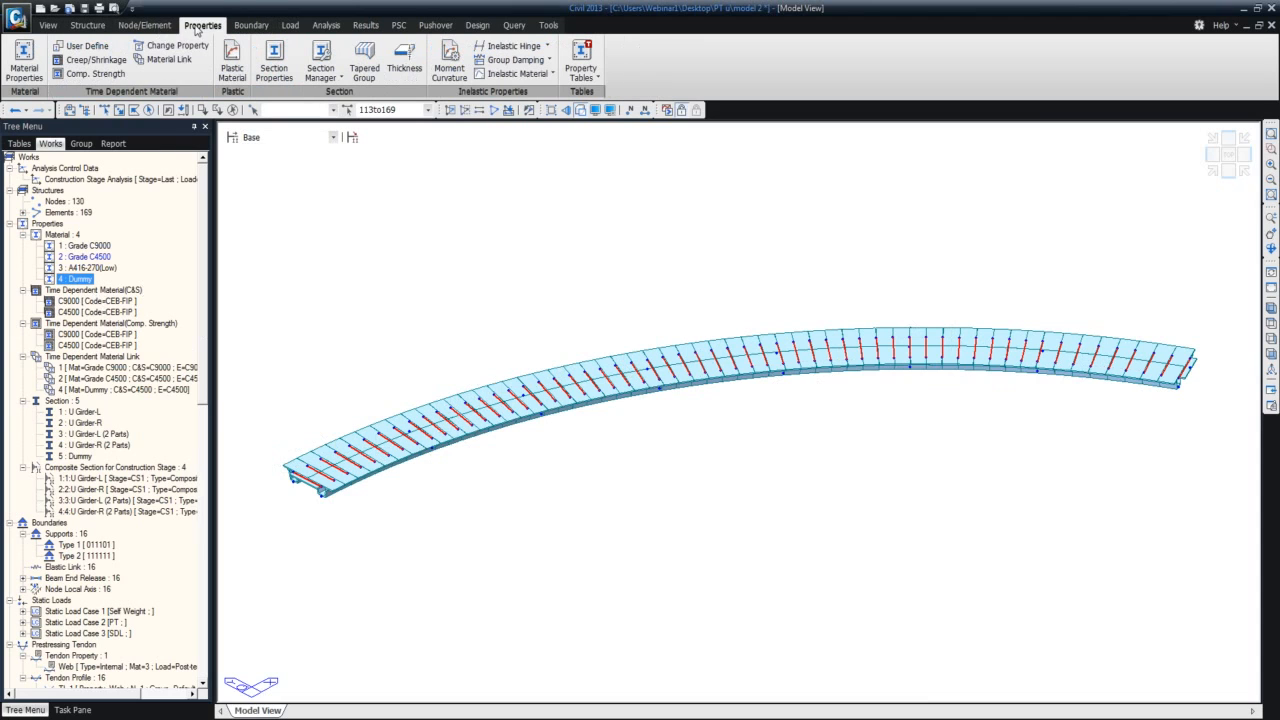
pyautogui.click(176, 46)
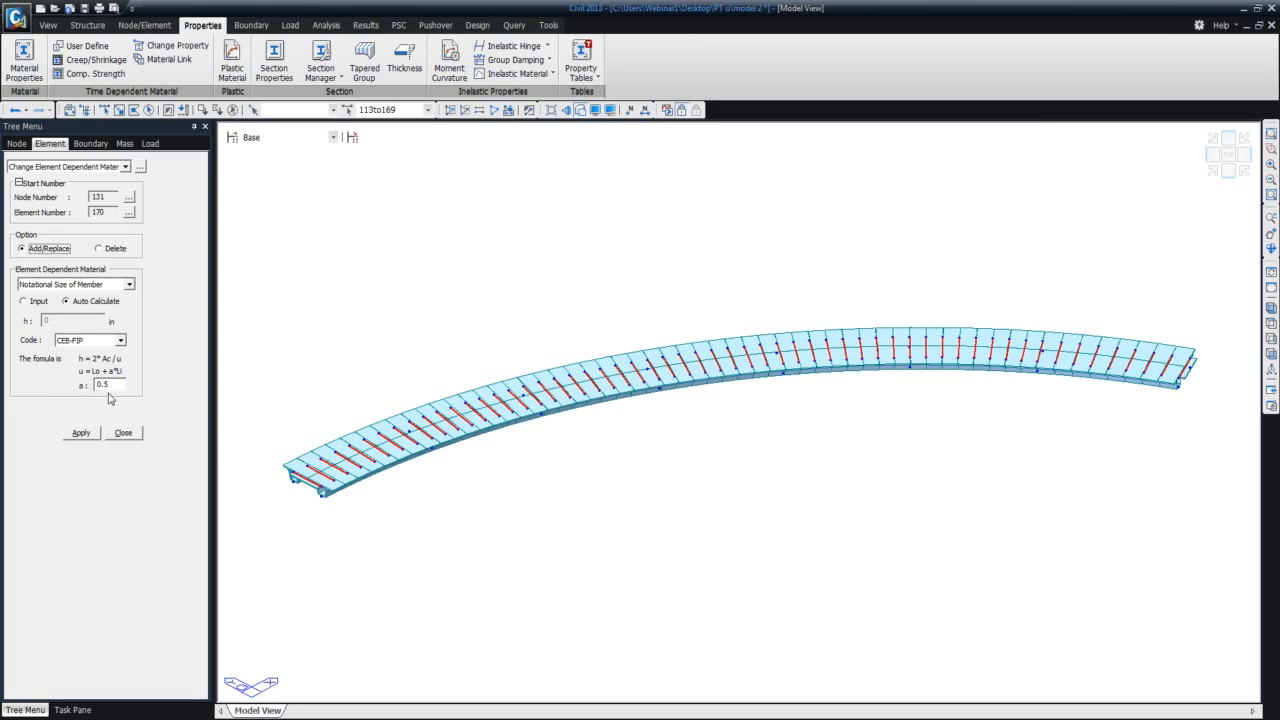
pyautogui.click(90, 433)
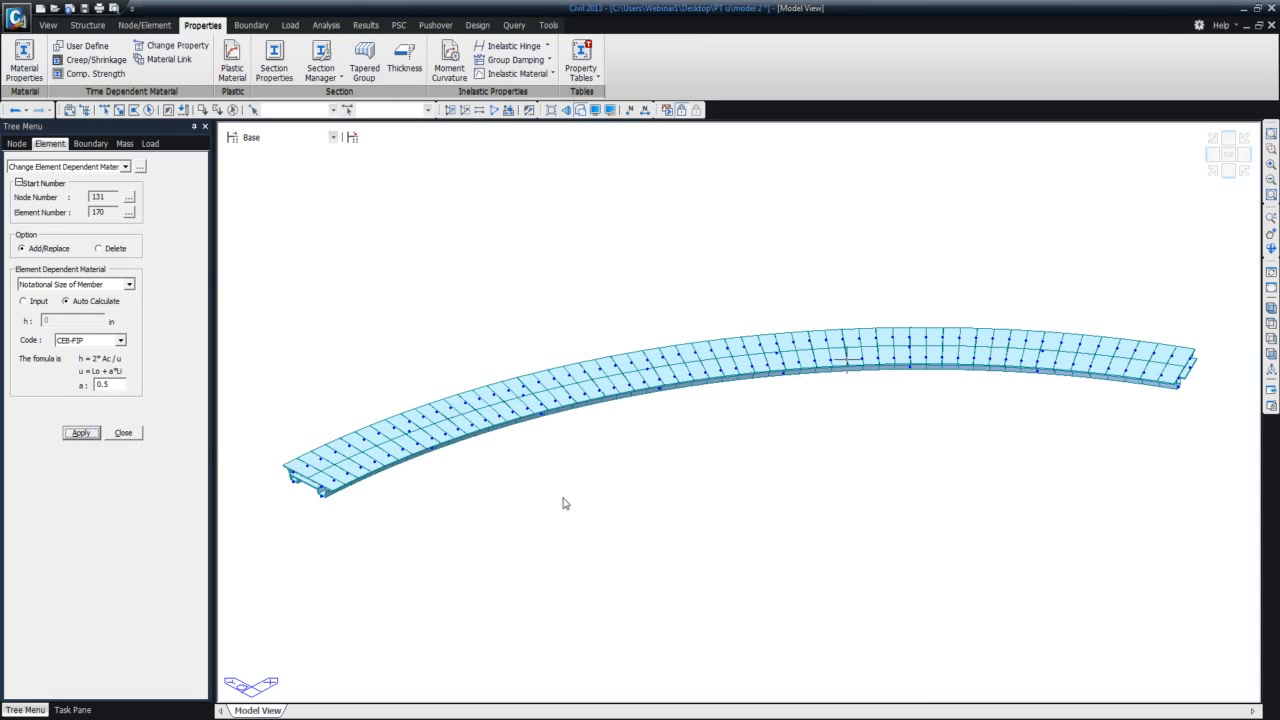
pyautogui.click(136, 436)
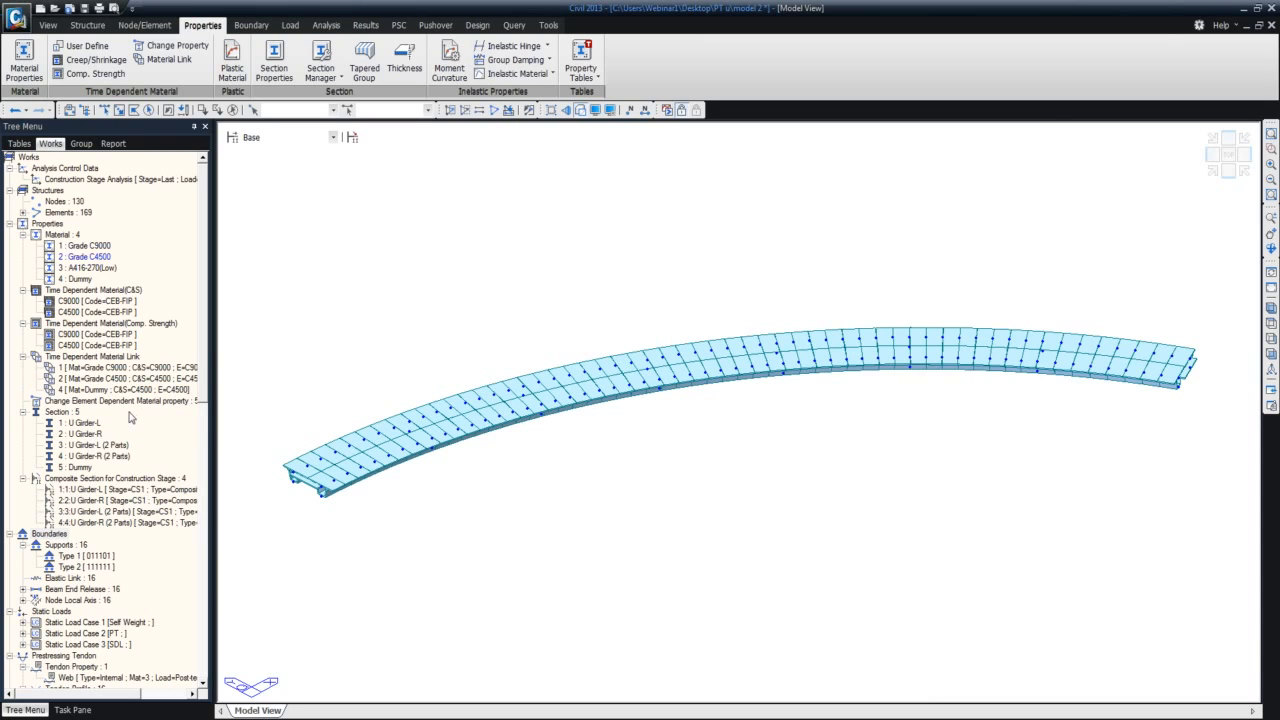
# Switch to the model 3 window, show the bridge with hidden-surface rendering and display construction stage CS1.
pyautogui.click(1242, 9)
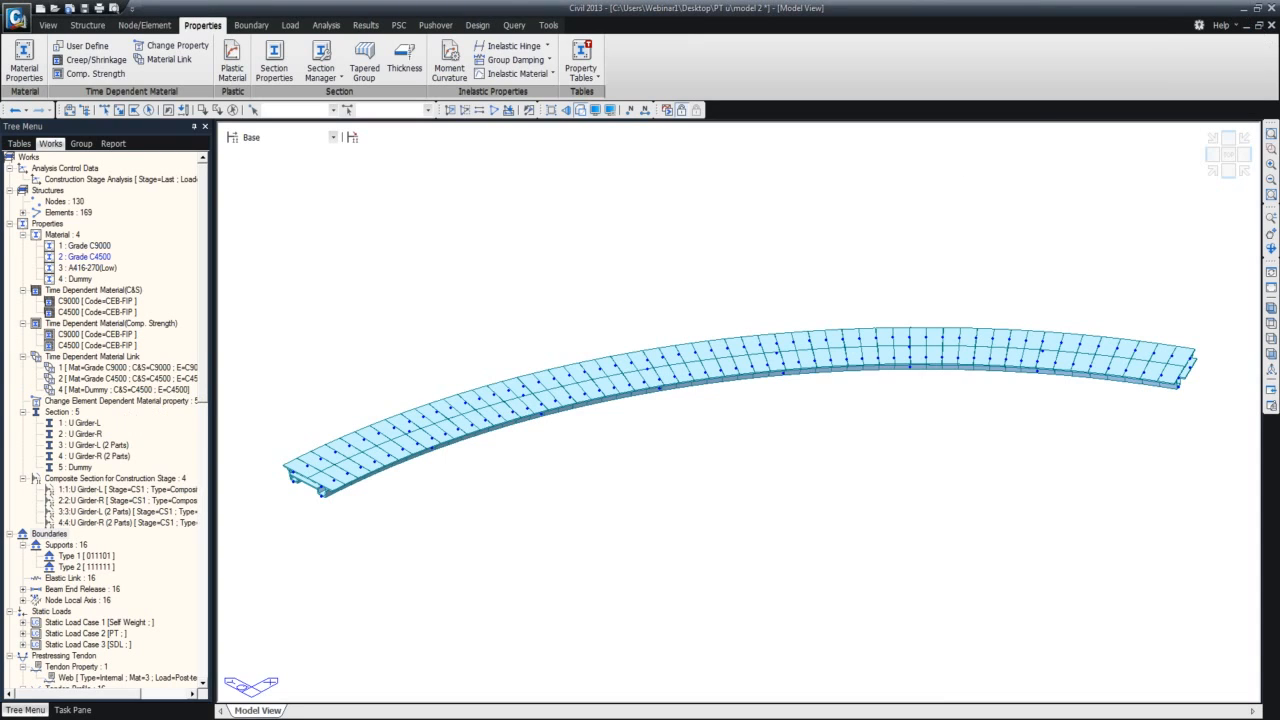
pyautogui.moveTo(183, 719)
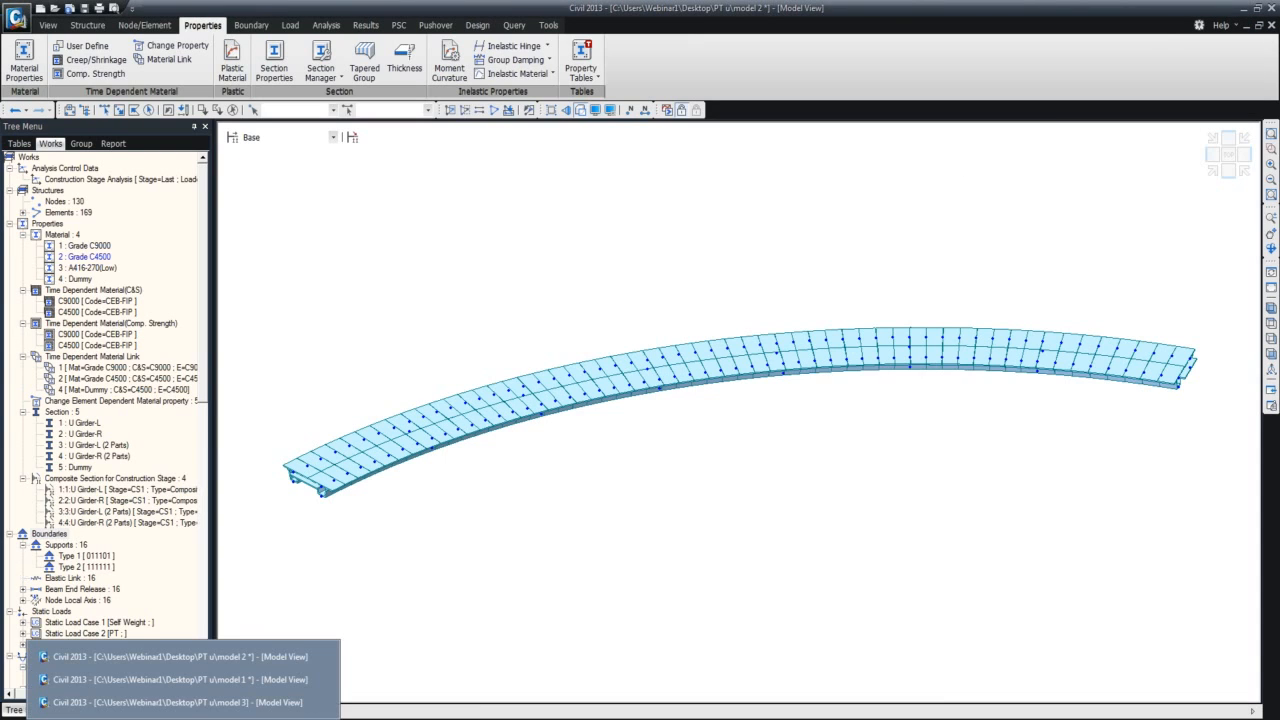
pyautogui.click(323, 703)
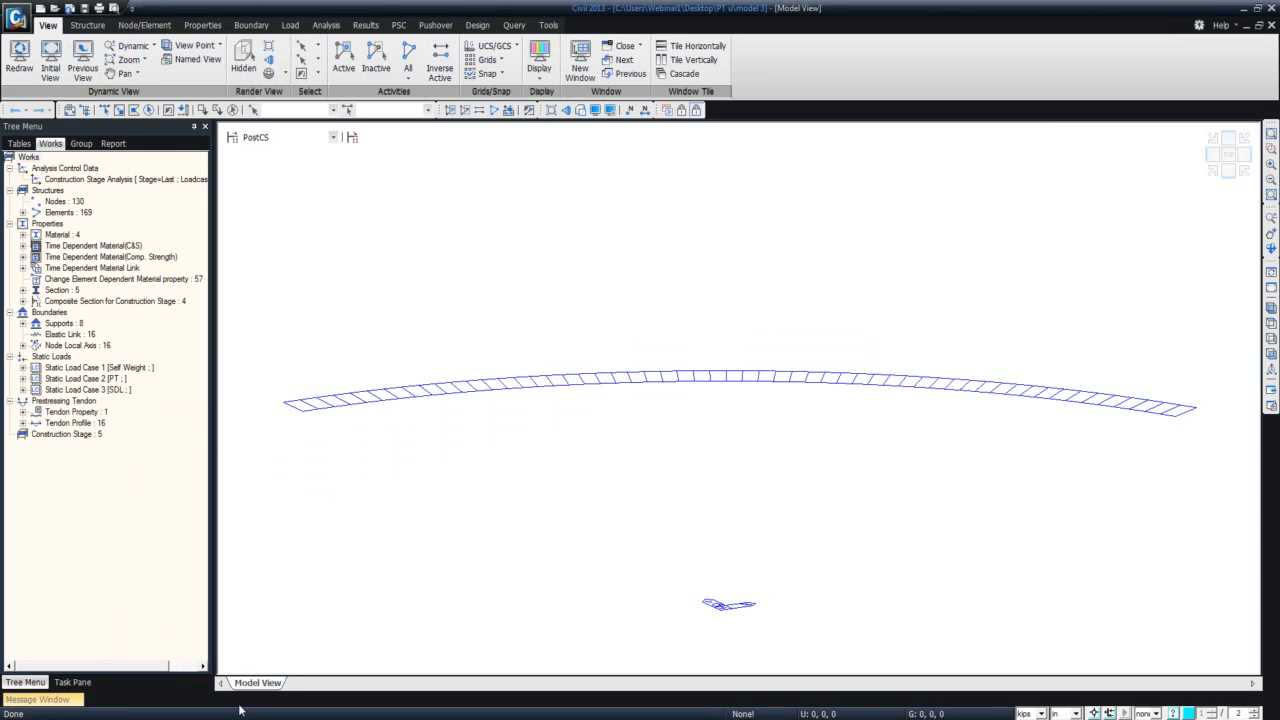
pyautogui.click(243, 60)
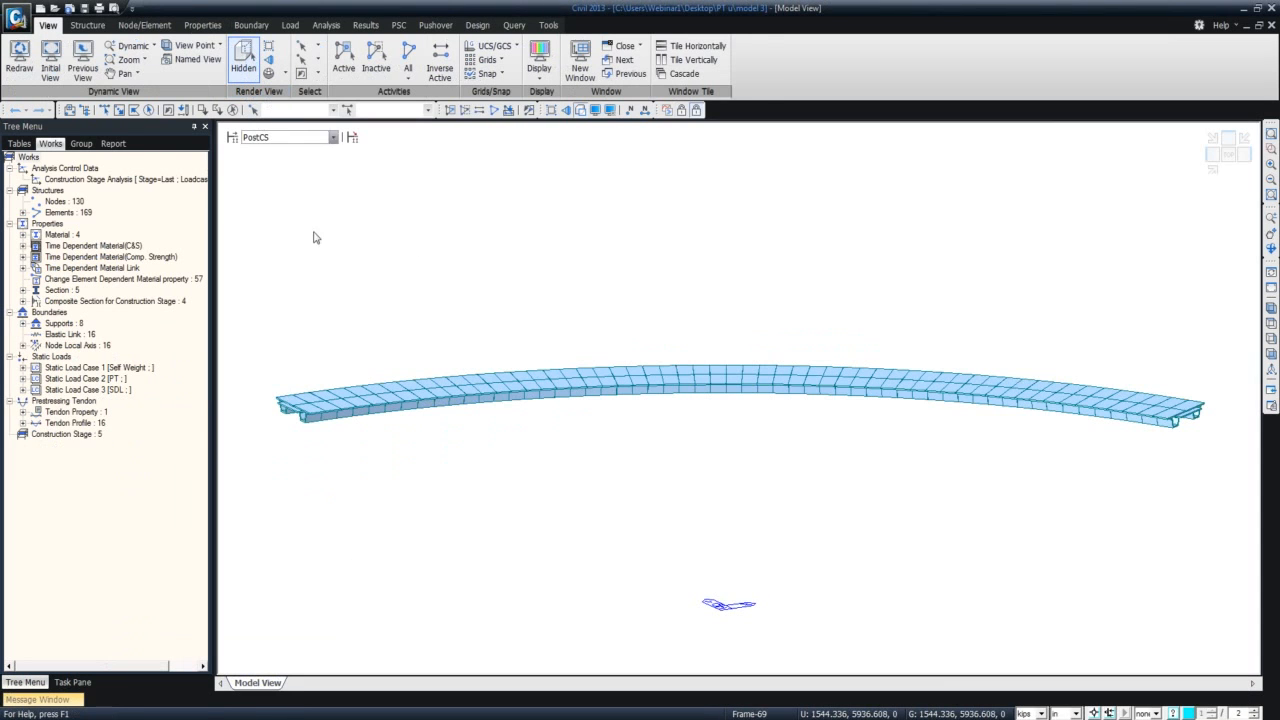
pyautogui.keyDown('ctrl'); pyautogui.moveTo(420, 478); pyautogui.dragTo(492, 497, button='middle'); pyautogui.keyUp('ctrl')
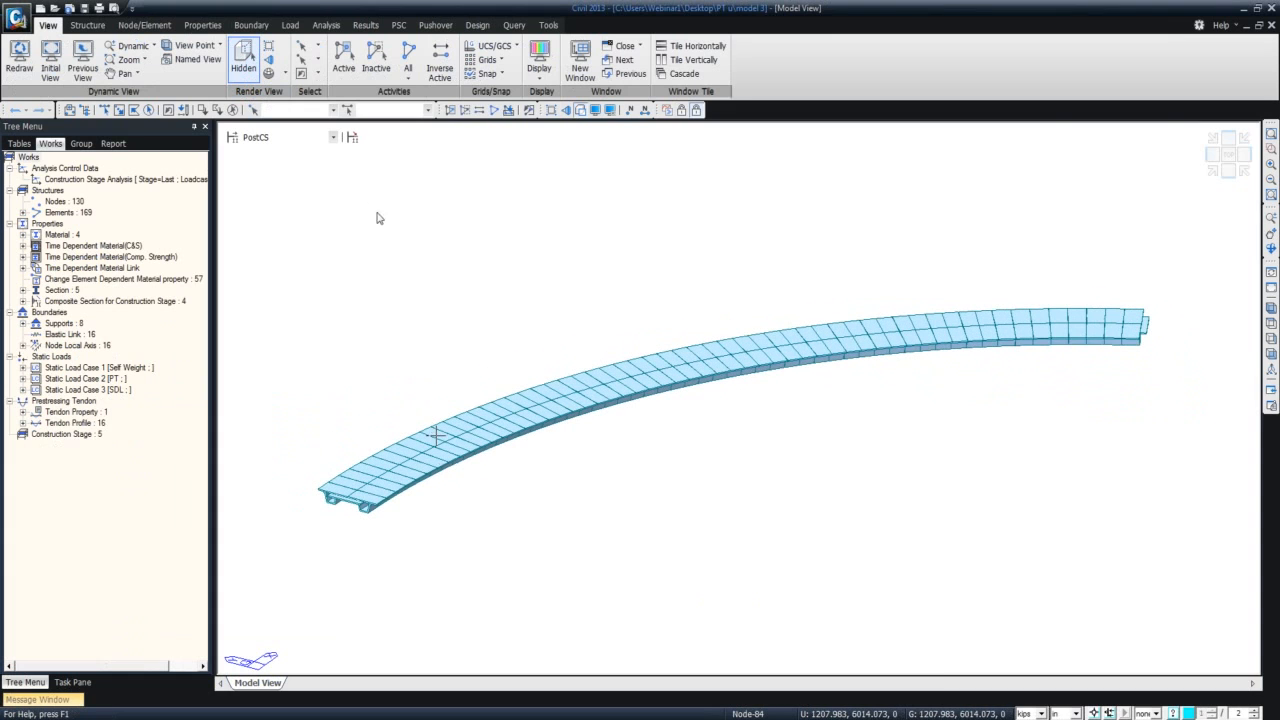
pyautogui.click(333, 138)
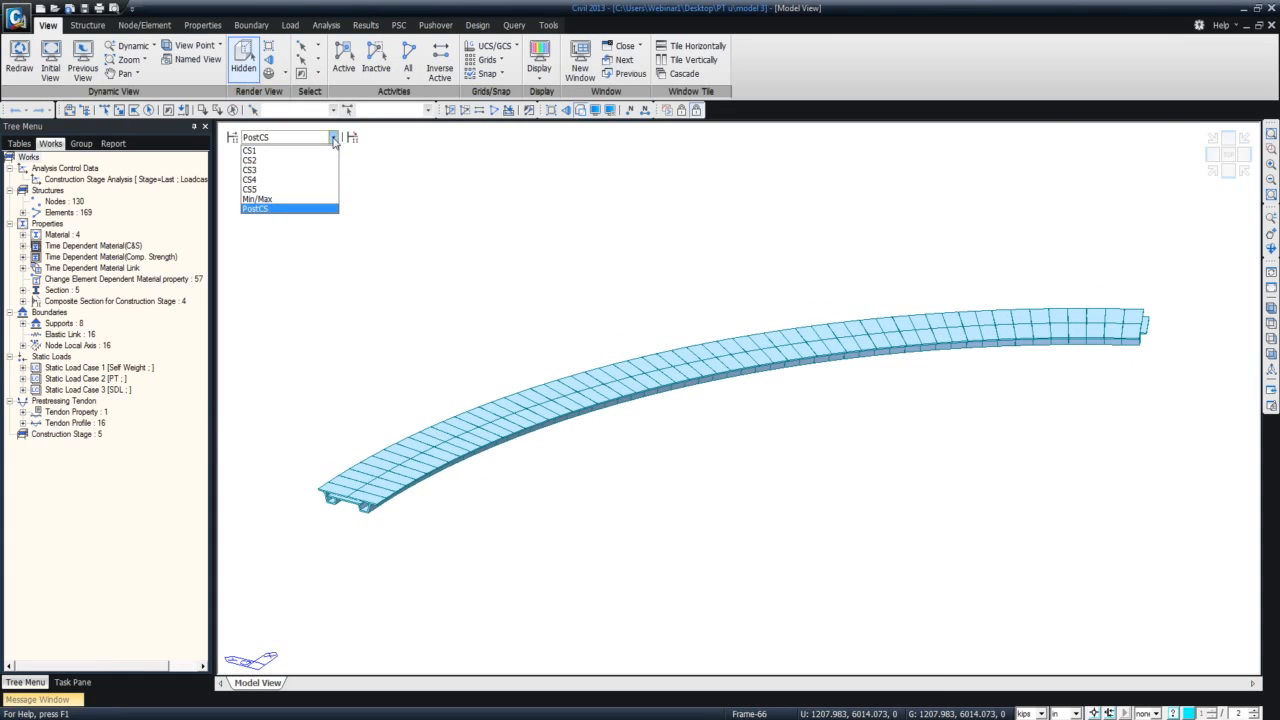
pyautogui.click(250, 151)
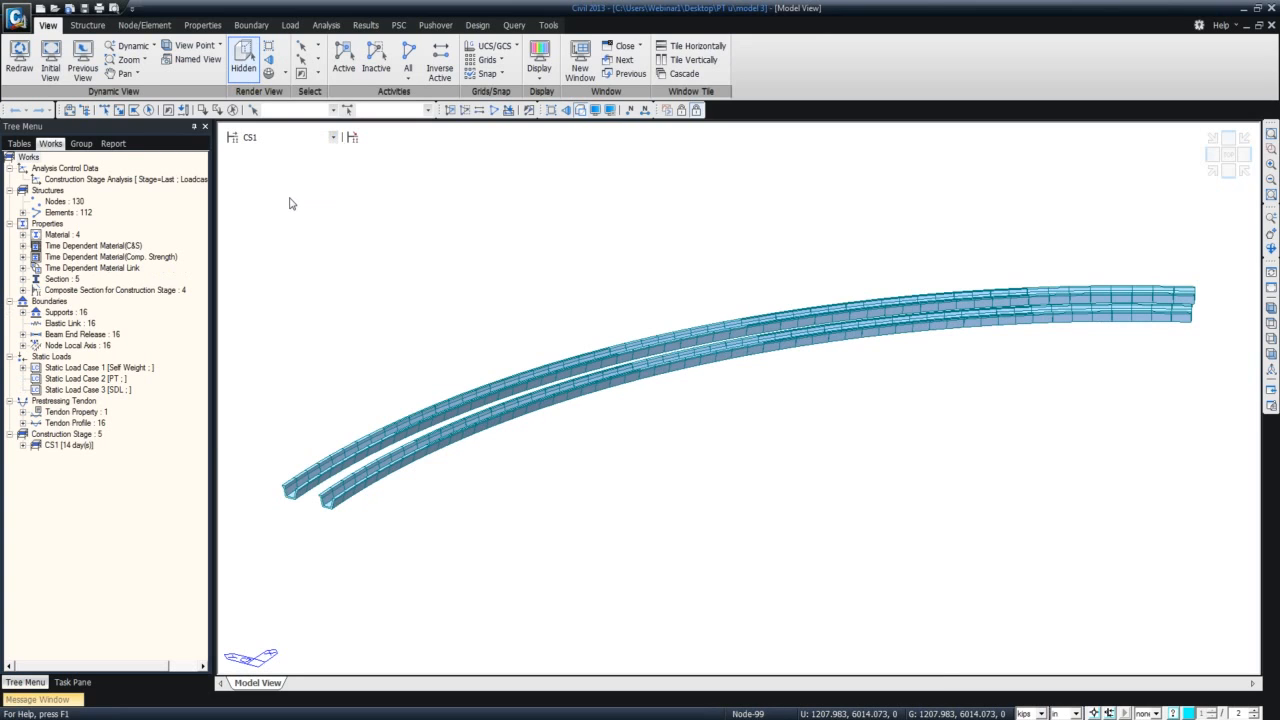
# Display the My beam diagram for CS: Summation at the last step of CS1, with solid fill and a legend.
pyautogui.click(362, 25)
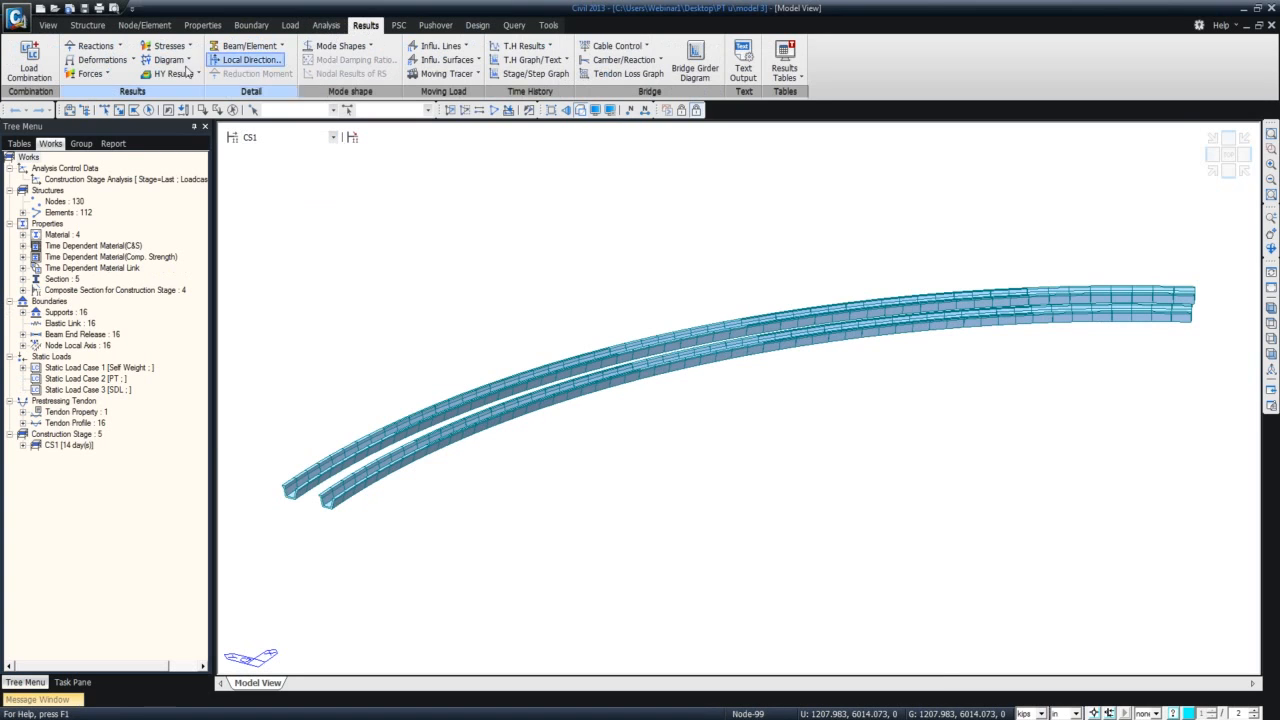
pyautogui.click(104, 76)
pyautogui.click(112, 120)
pyautogui.click(121, 215)
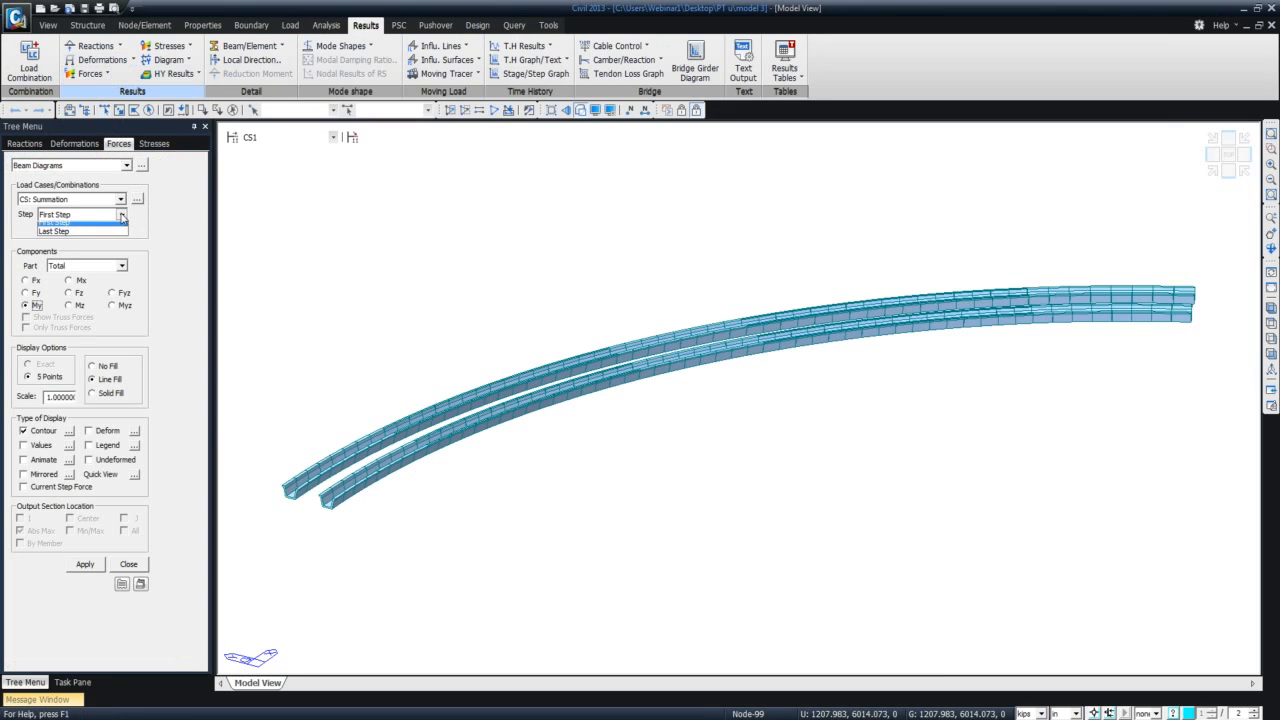
pyautogui.click(118, 231)
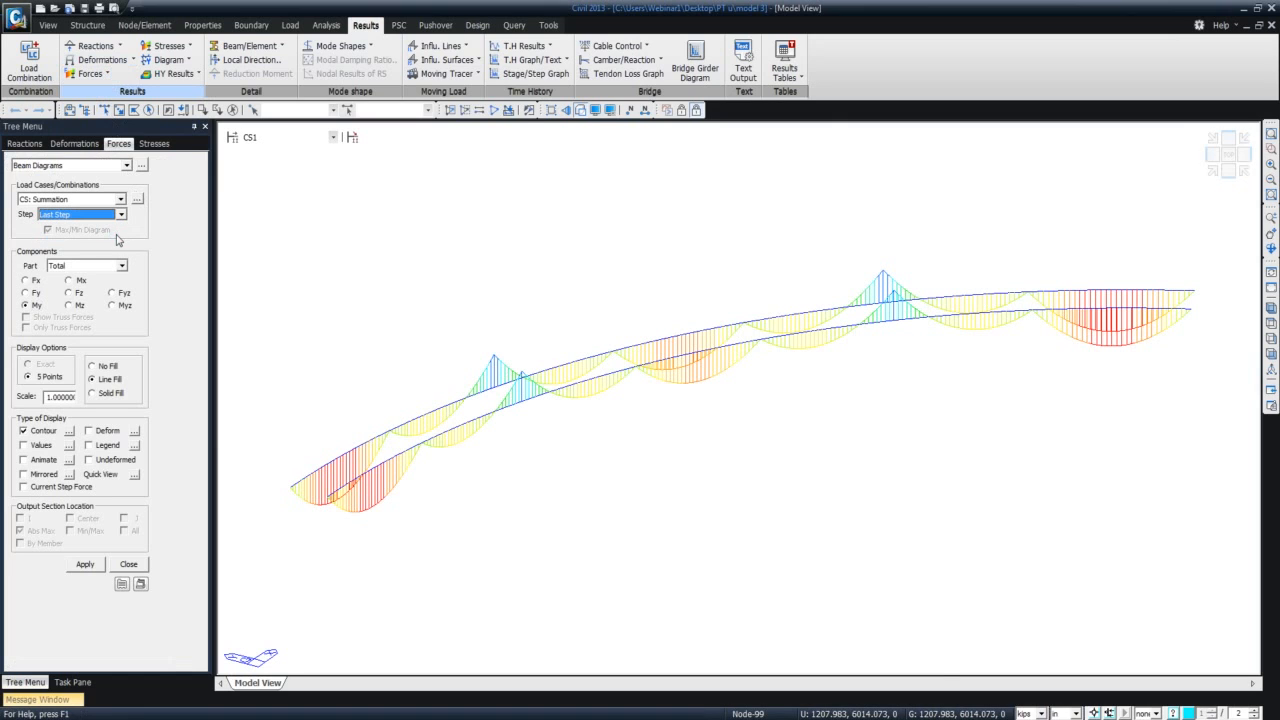
pyautogui.click(93, 394)
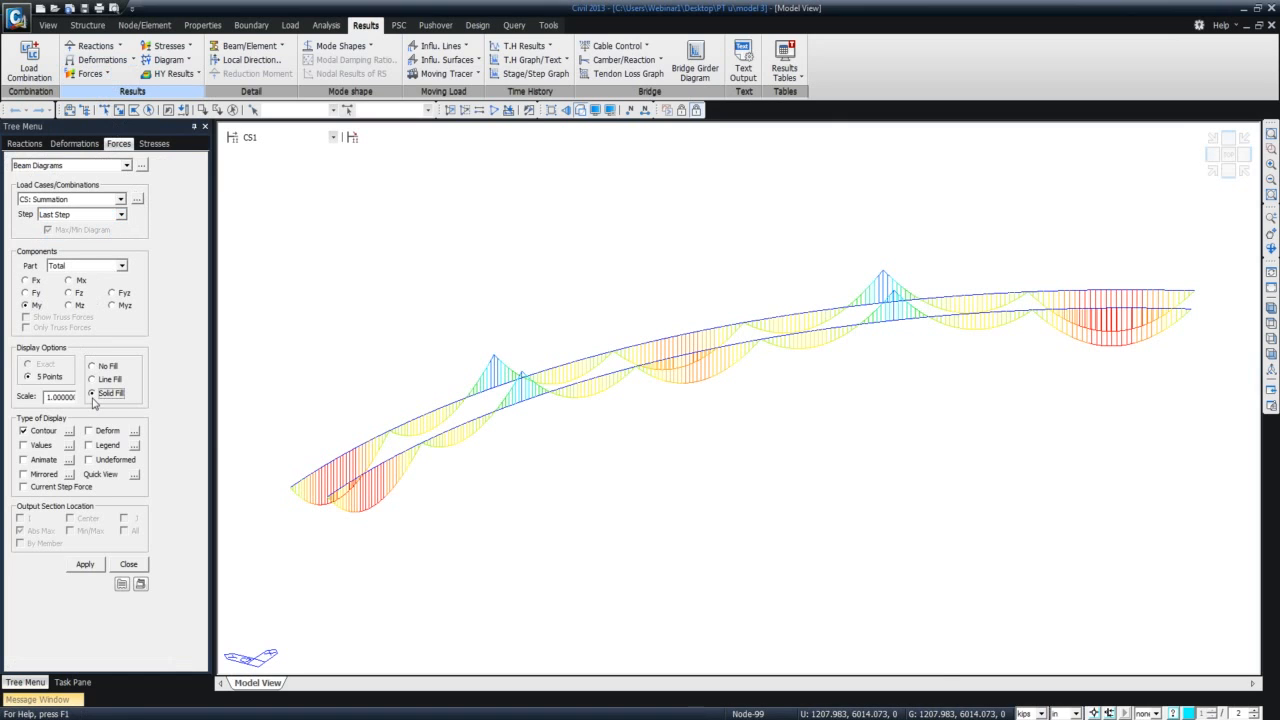
pyautogui.click(88, 449)
pyautogui.click(85, 564)
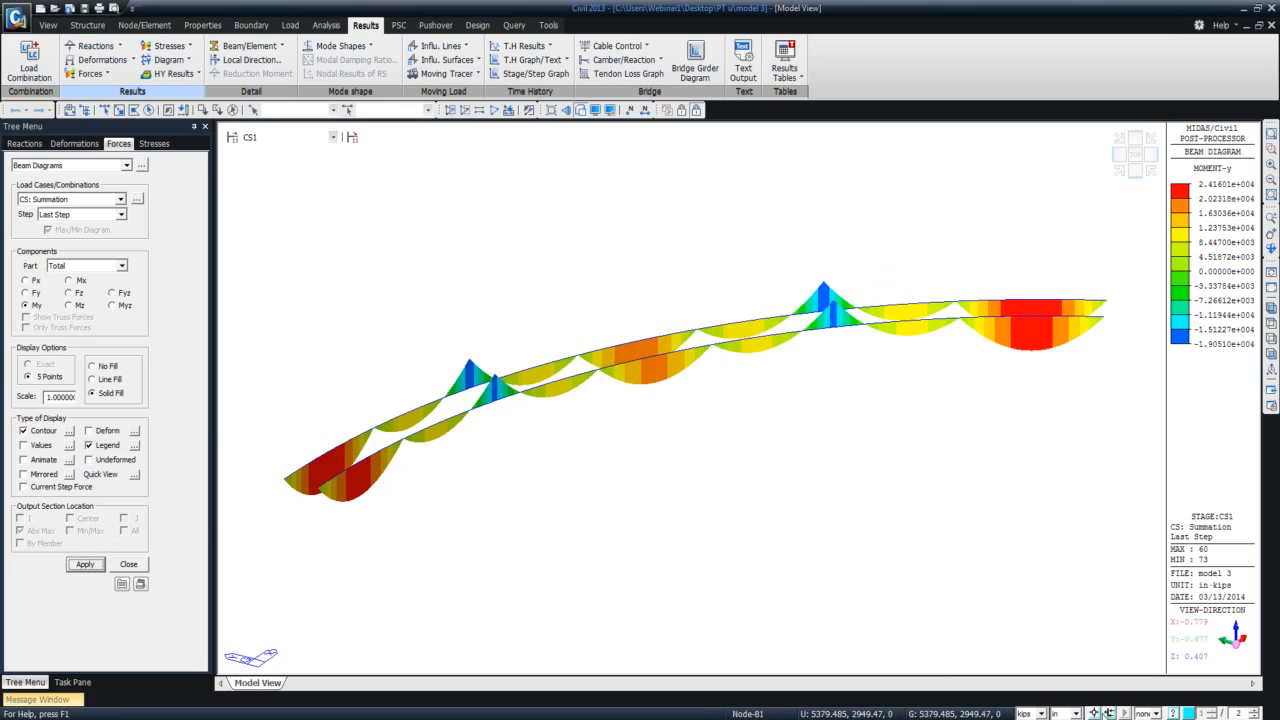
# Set the length unit to ft and show the My beam diagram for construction stage CS2.
pyautogui.click(1076, 713)
pyautogui.click(1069, 703)
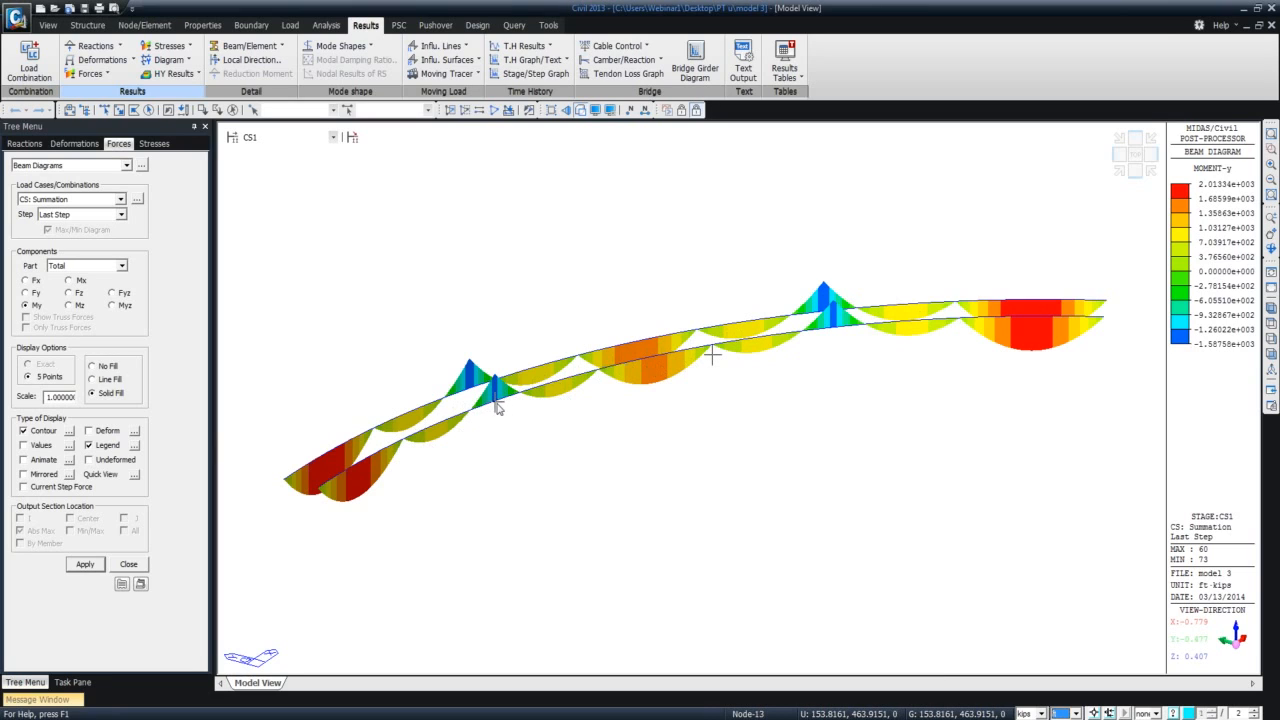
pyautogui.moveTo(493, 401)
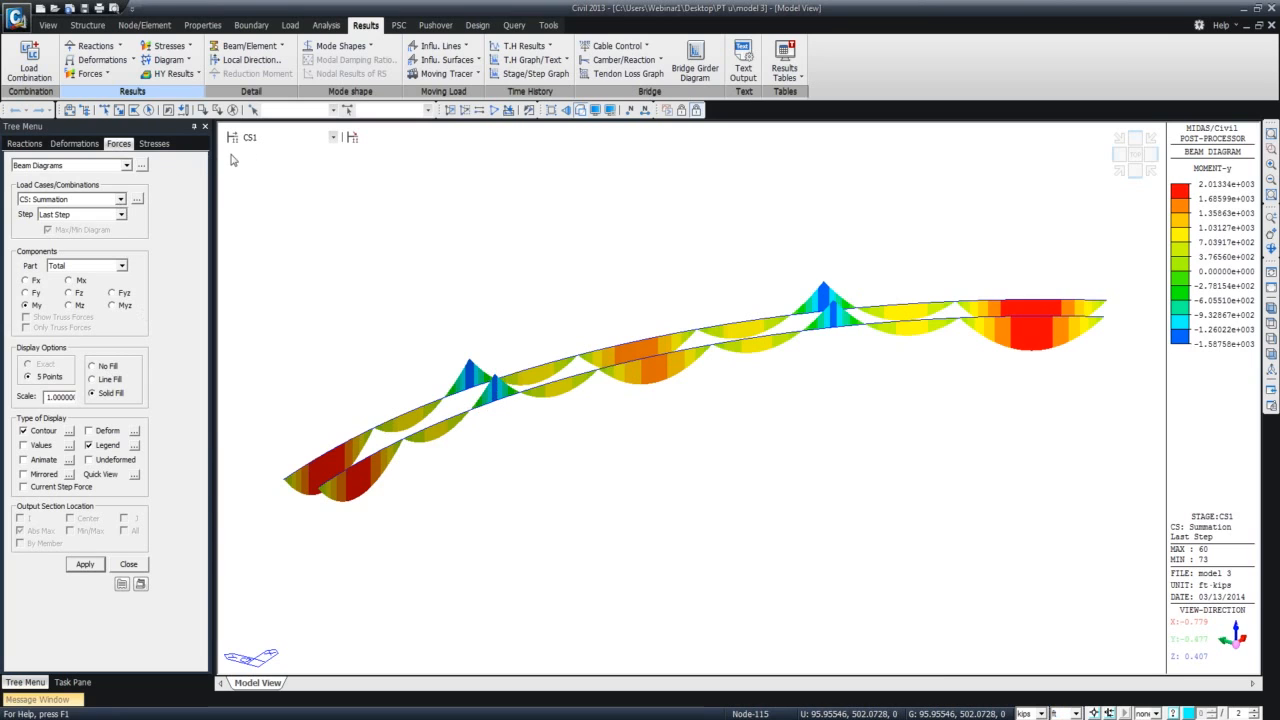
pyautogui.click(258, 139)
pyautogui.click(265, 163)
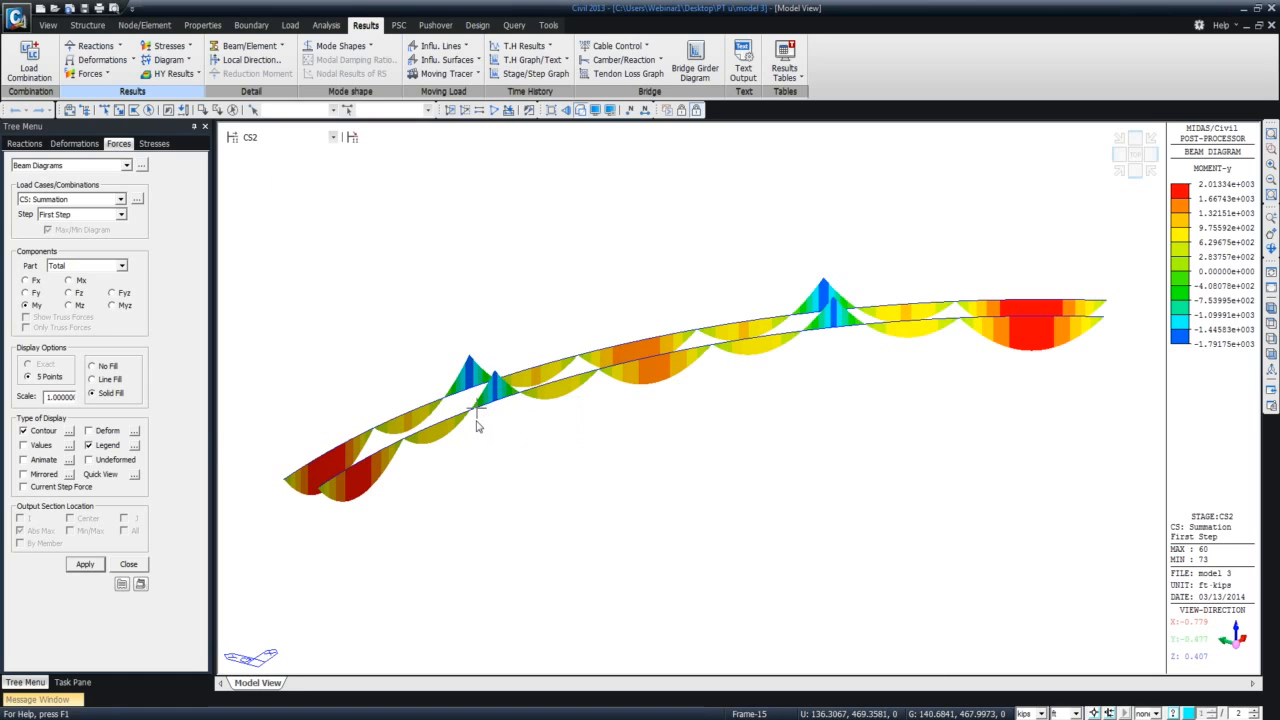
# Show the My beam diagram at the last step of construction stage CS2 and at the last step of CS3.
pyautogui.click(120, 214)
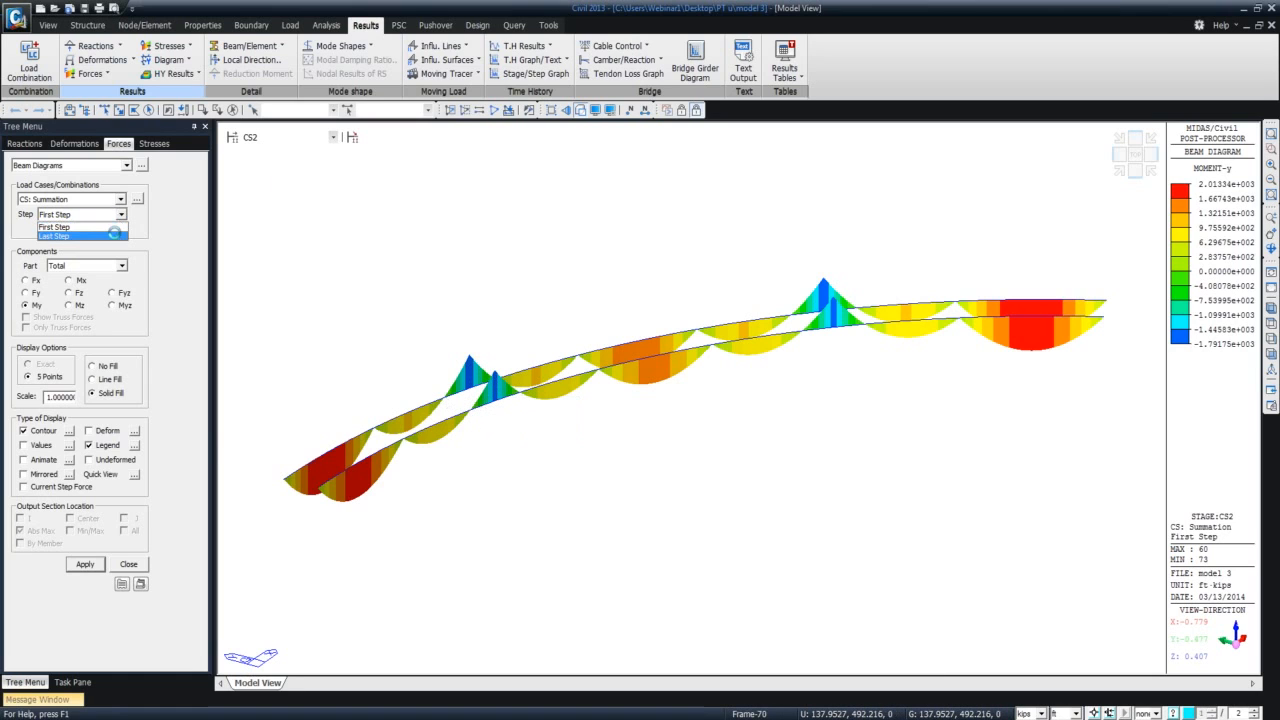
pyautogui.click(113, 234)
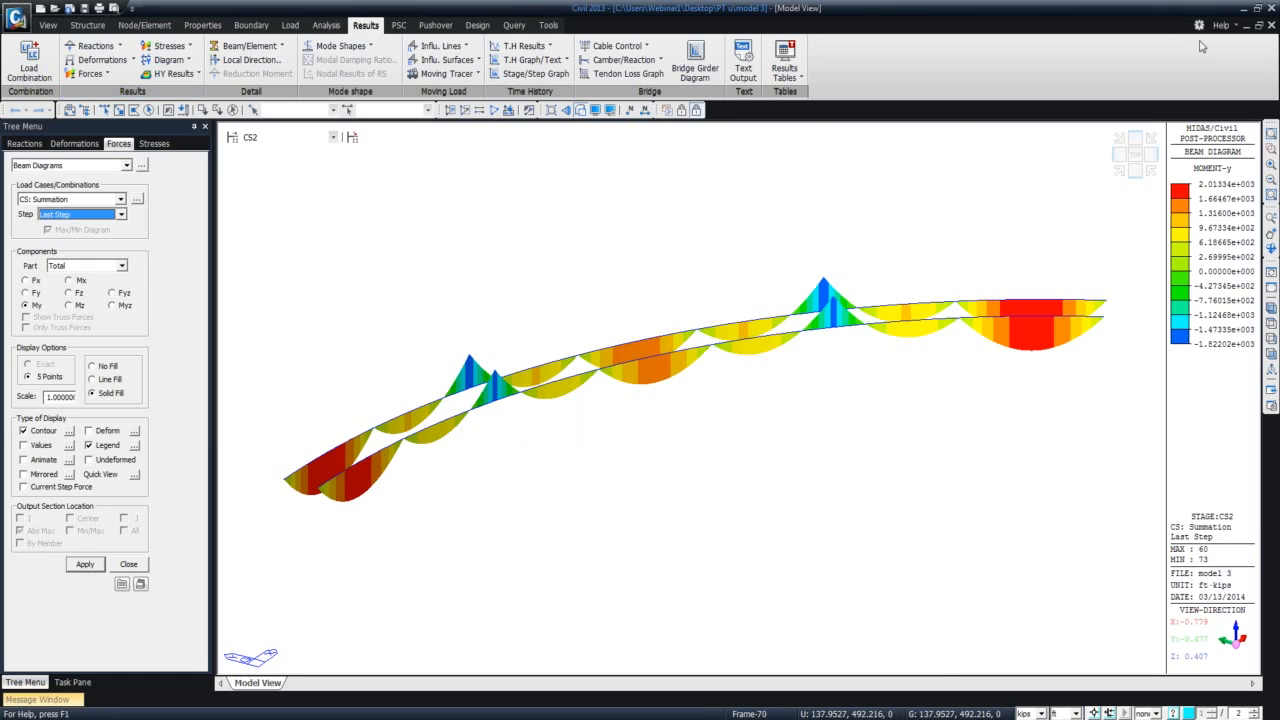
pyautogui.click(333, 138)
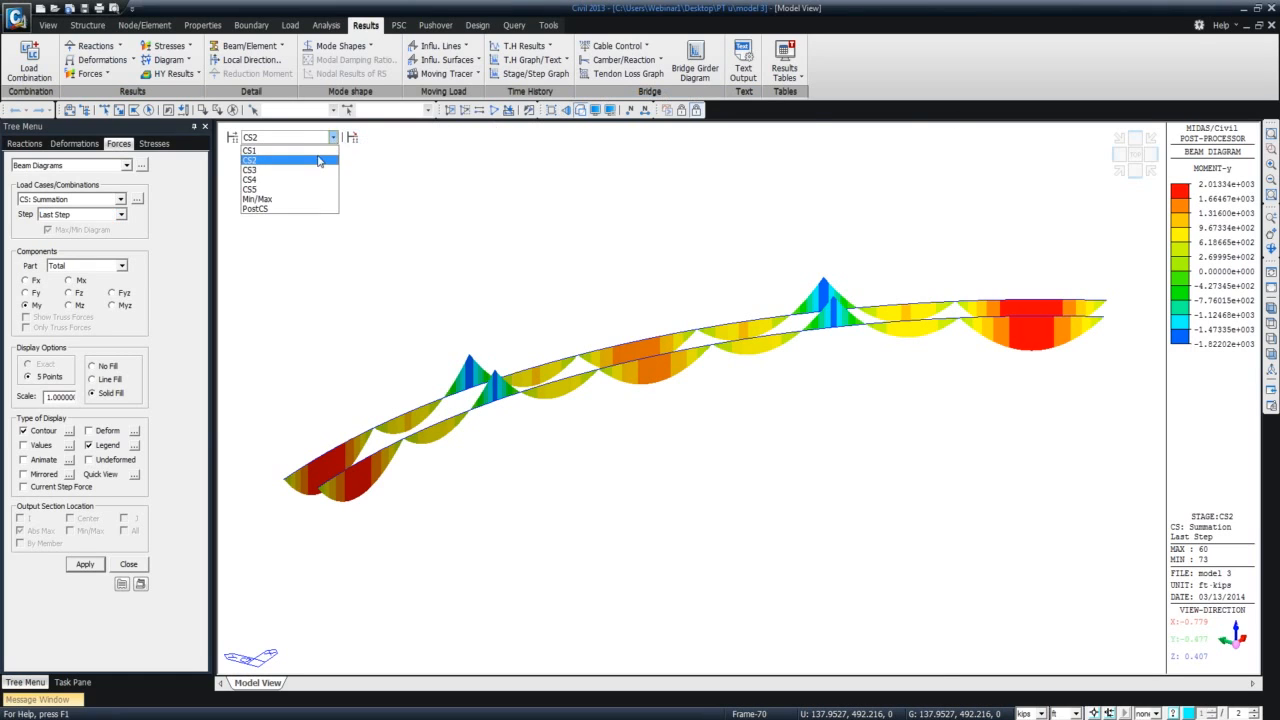
pyautogui.click(308, 170)
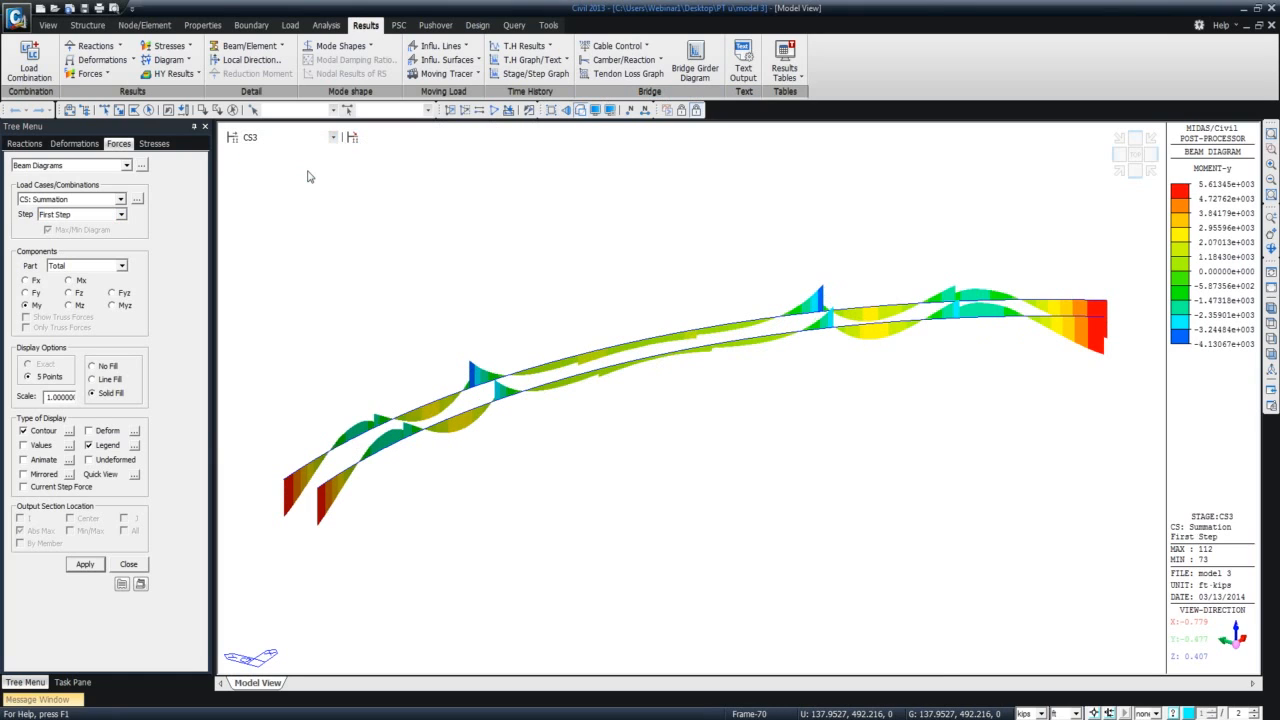
pyautogui.click(121, 214)
pyautogui.click(108, 234)
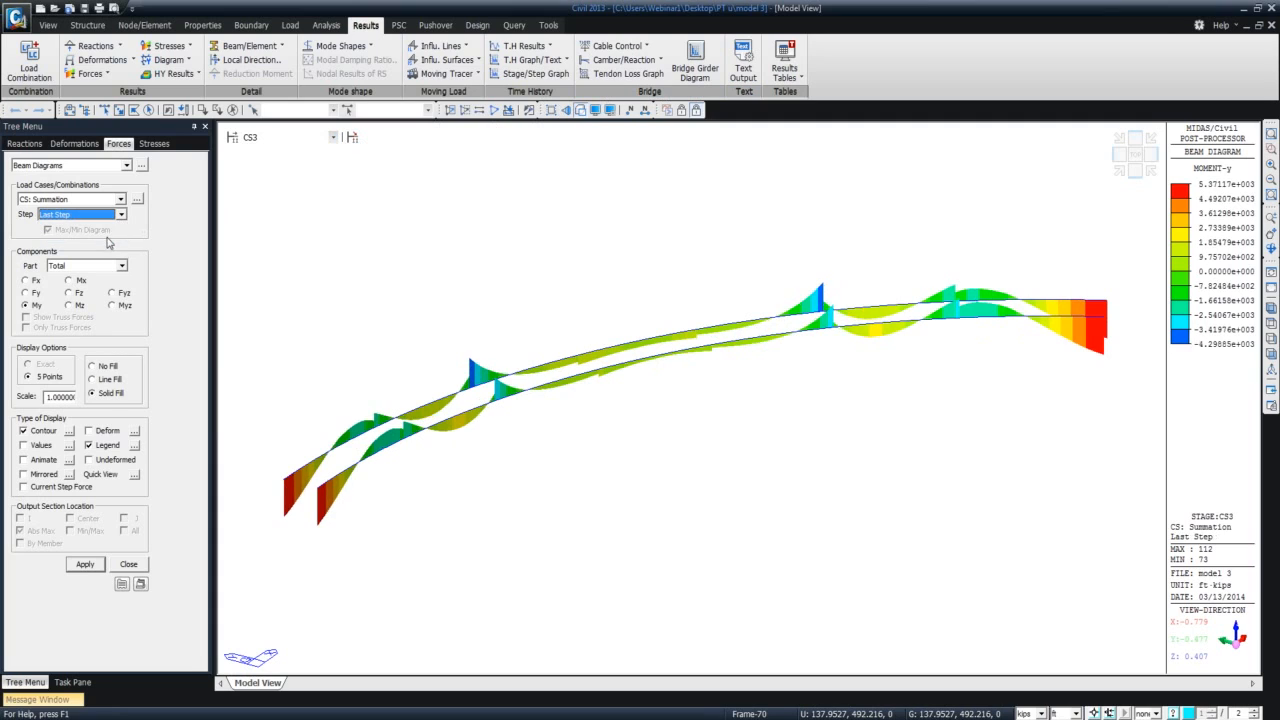
# Show the CS: Summation My diagram at the last step of construction stage CS4 and at the last step of CS5.
pyautogui.click(333, 137)
pyautogui.click(309, 183)
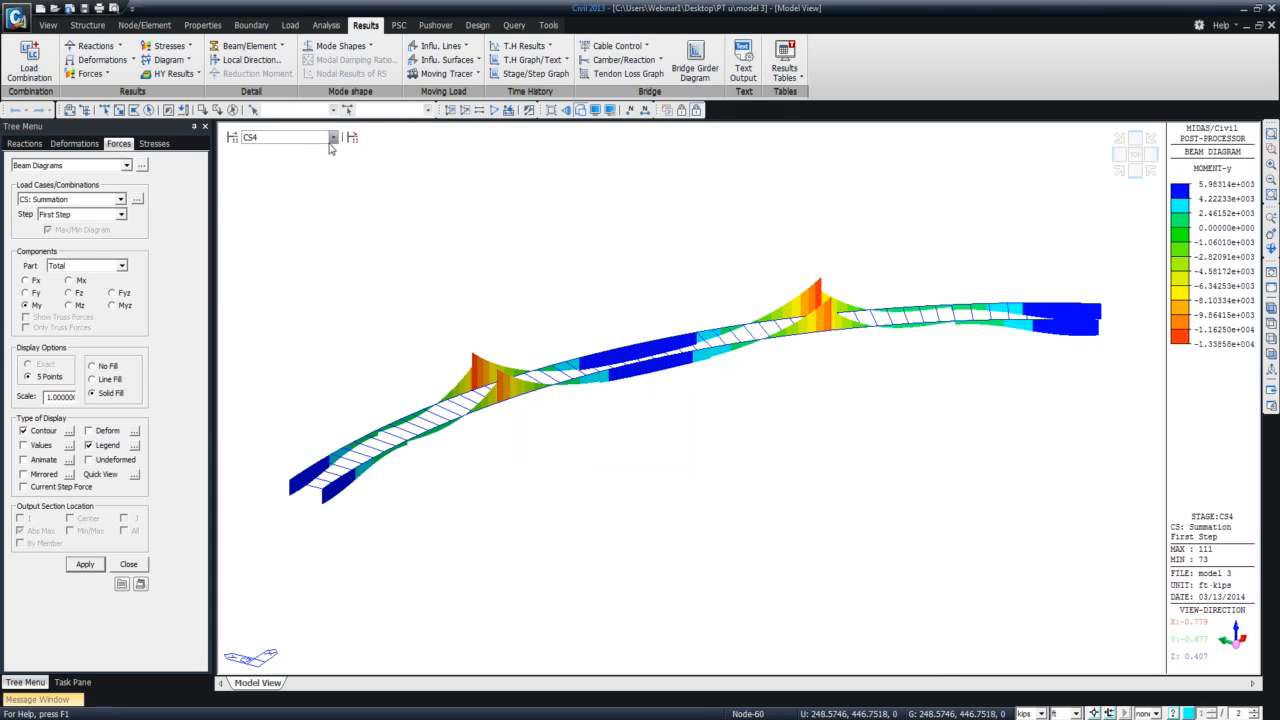
pyautogui.click(121, 214)
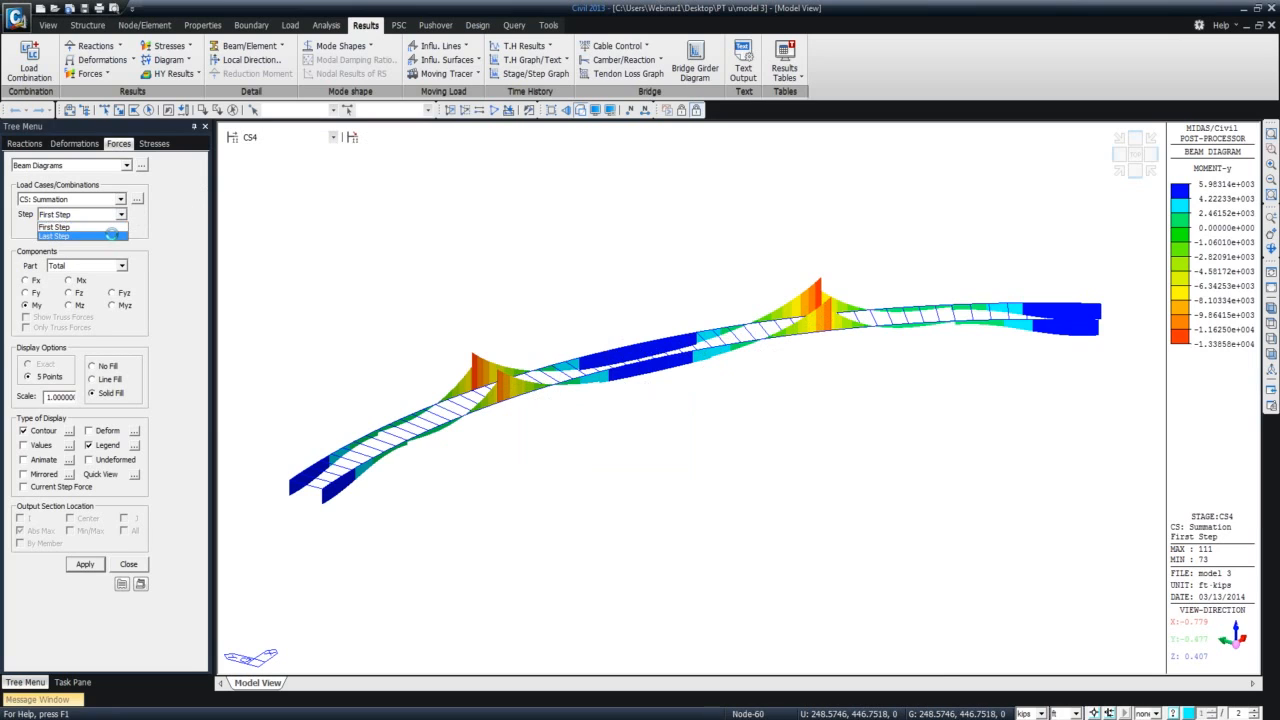
pyautogui.click(110, 236)
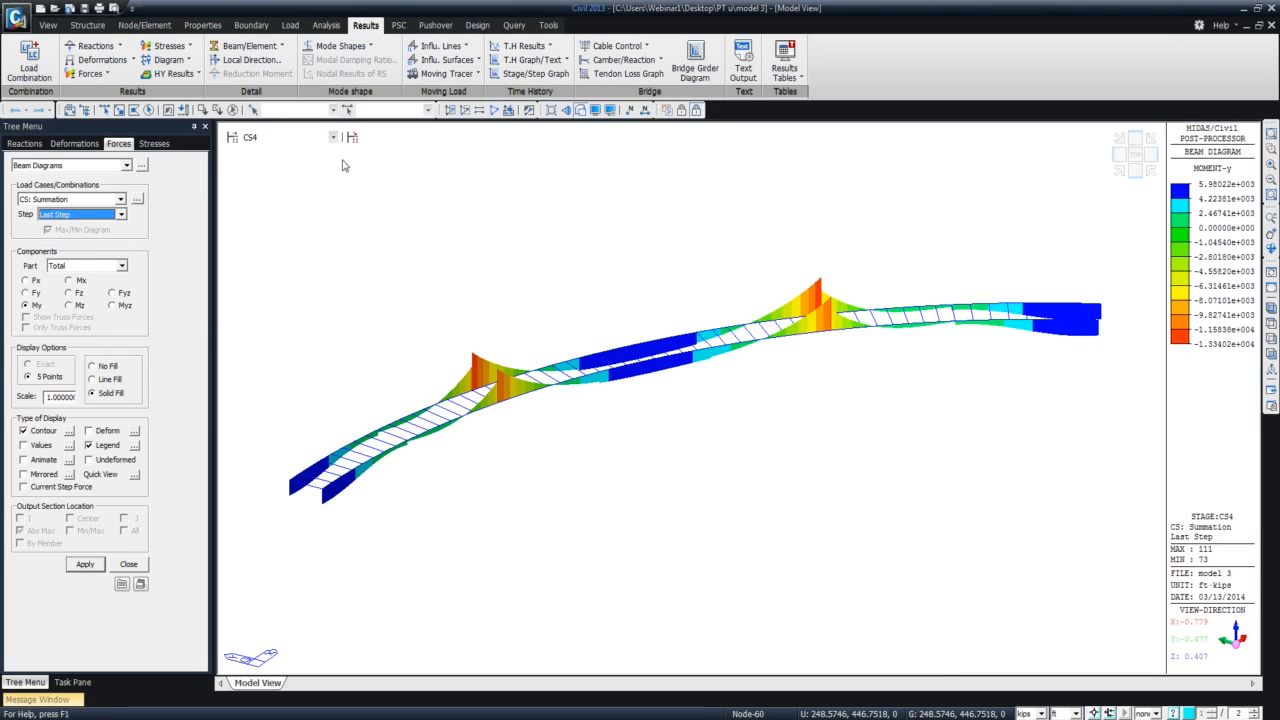
pyautogui.click(333, 137)
pyautogui.click(293, 197)
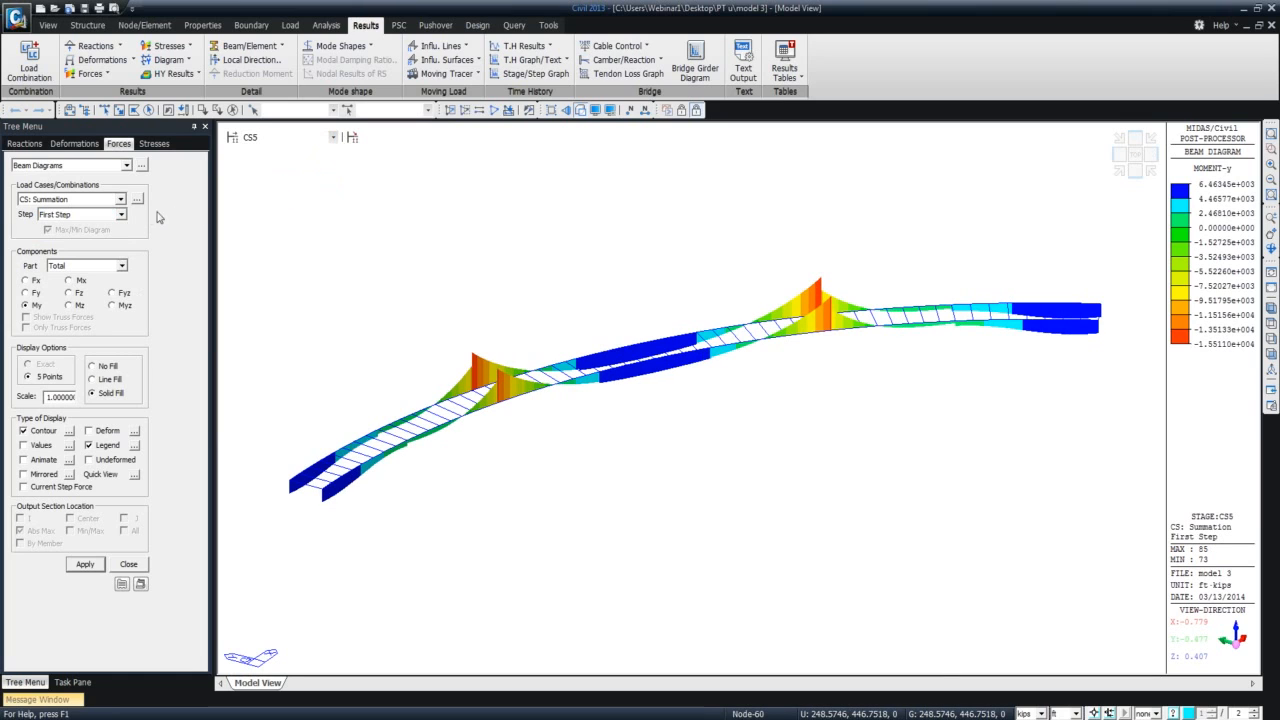
pyautogui.click(121, 214)
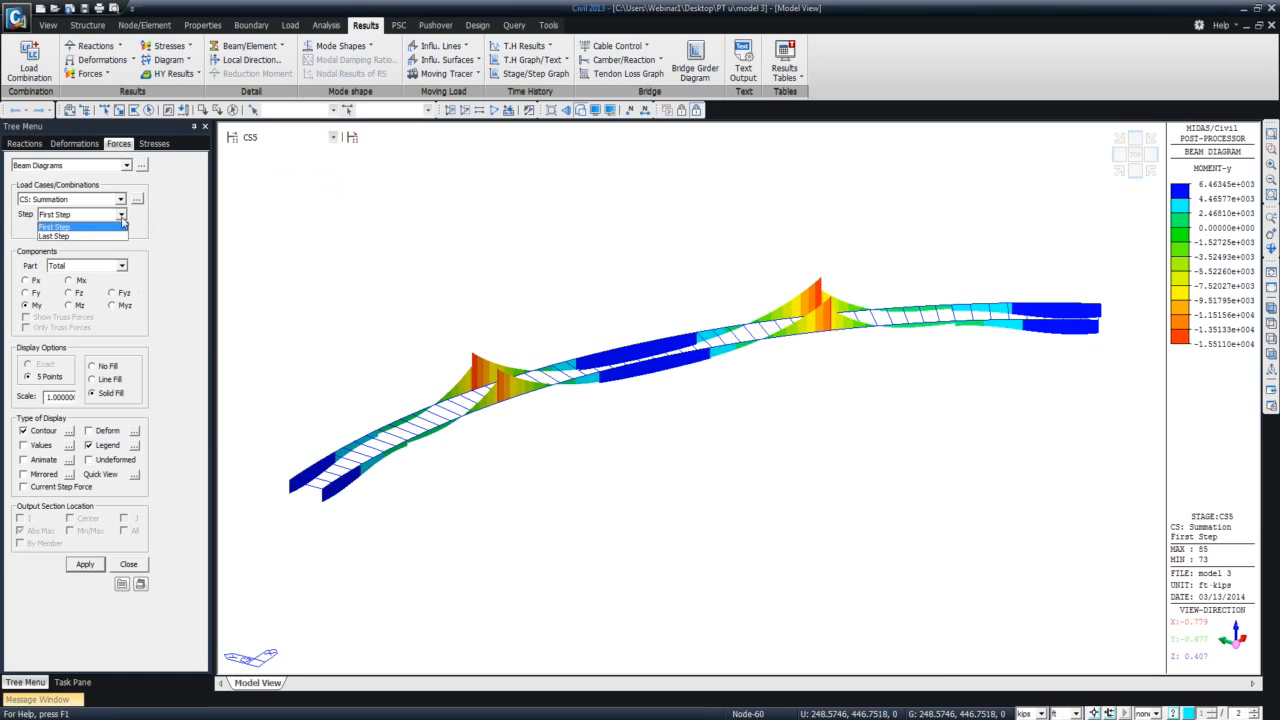
pyautogui.click(116, 236)
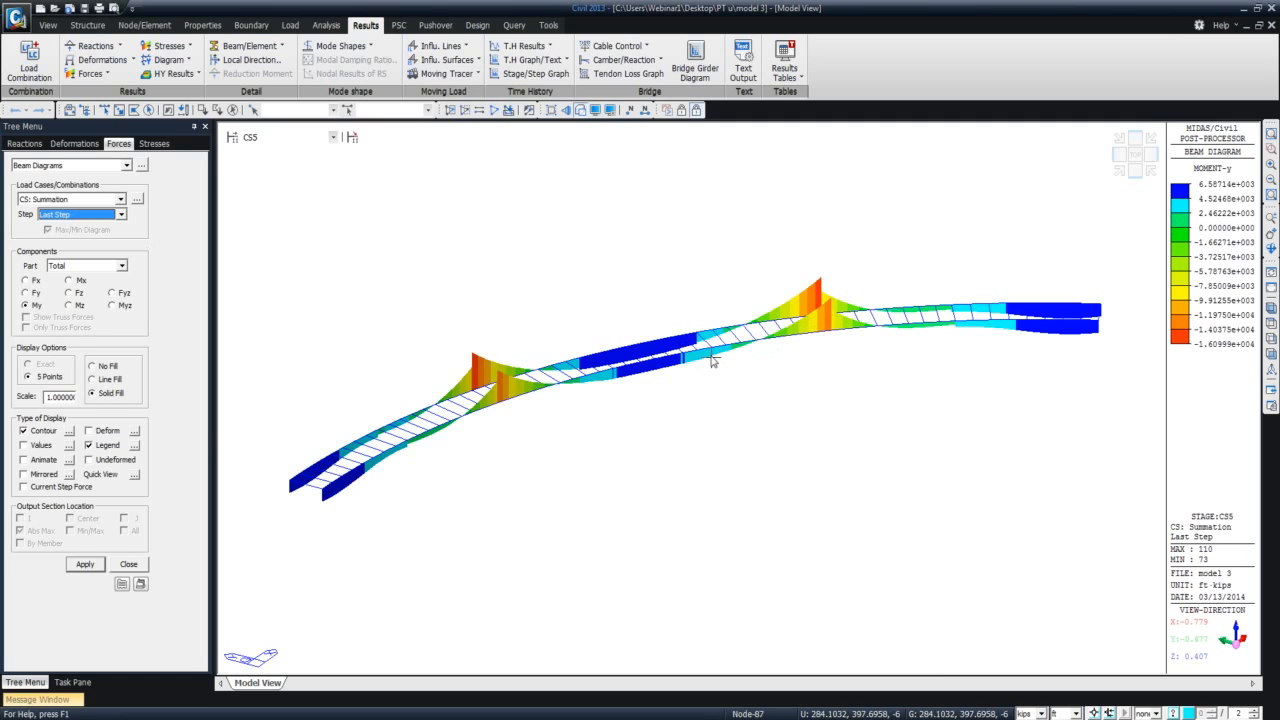
# Display the CS5 last-step My diagram for composite section Part 1 and for Part 2.
pyautogui.moveTo(711, 366)
pyautogui.click(121, 266)
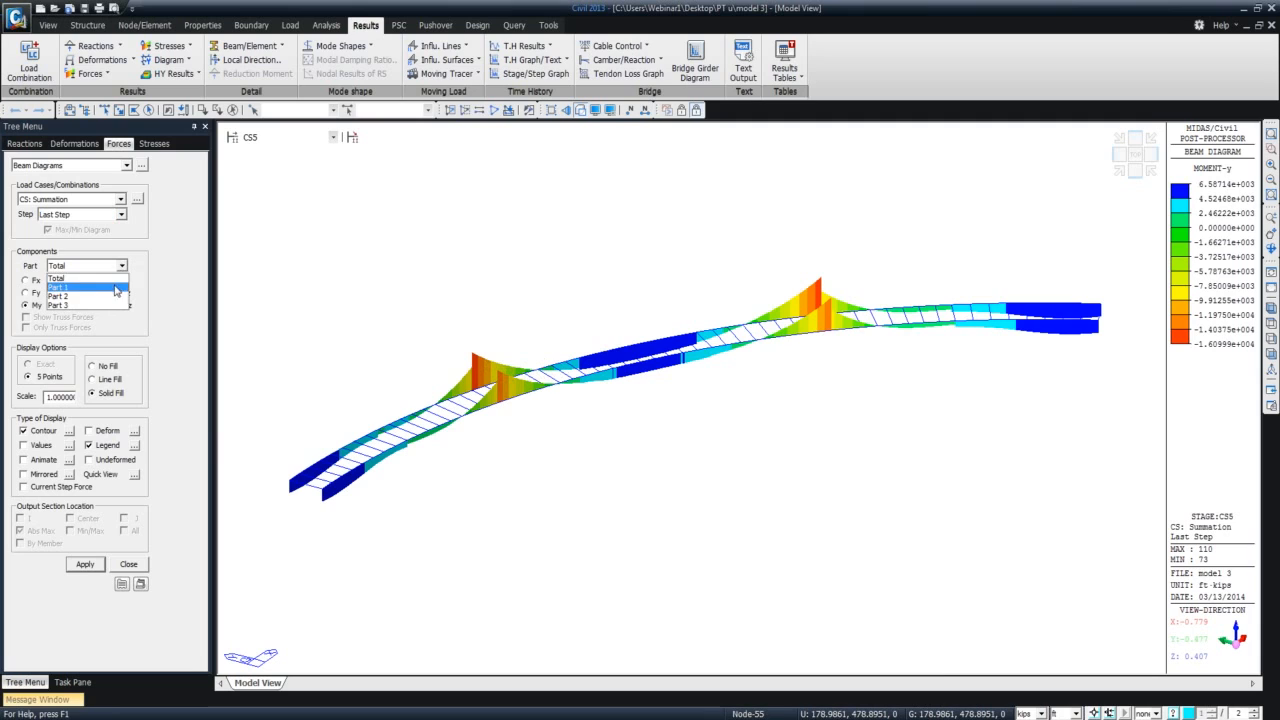
pyautogui.click(113, 288)
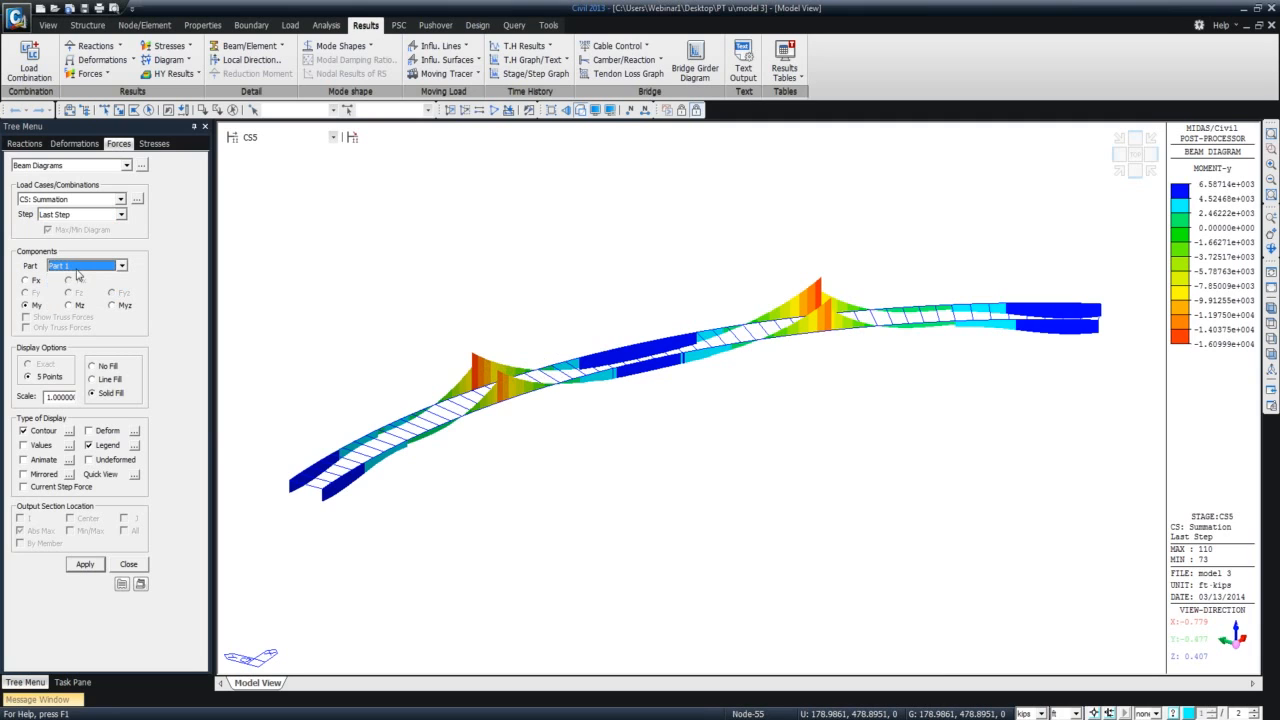
pyautogui.click(85, 564)
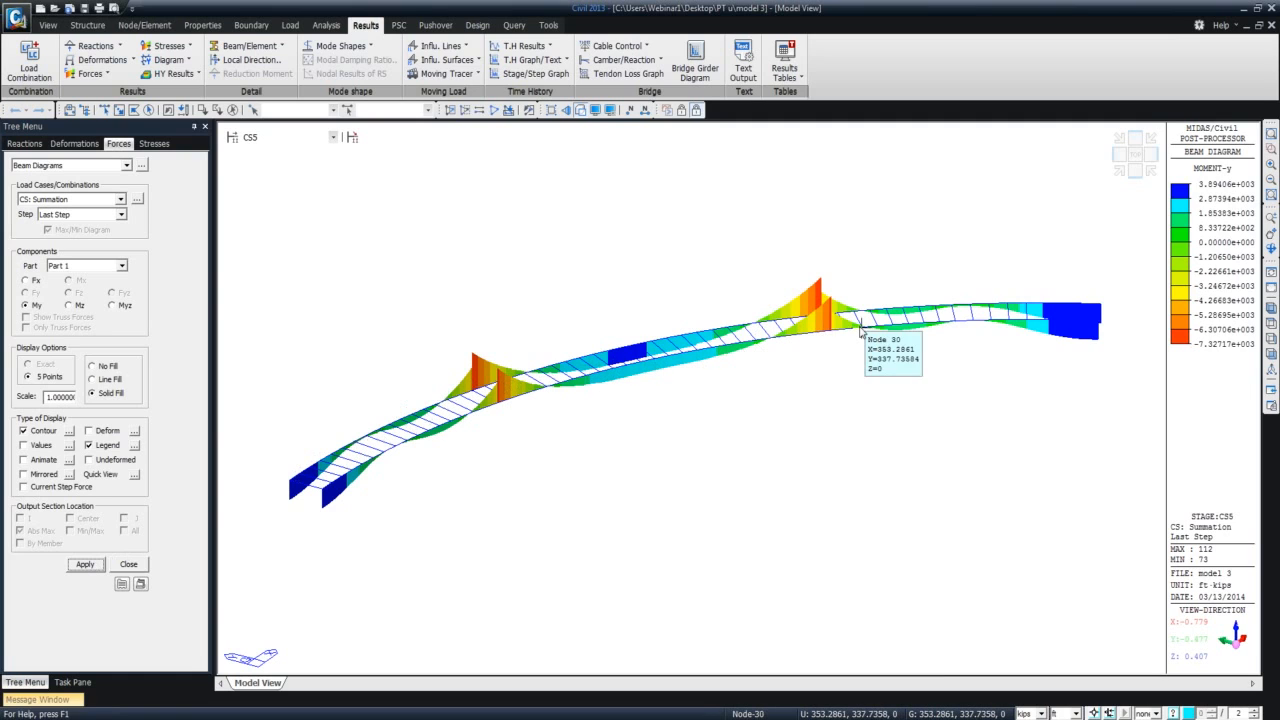
pyautogui.click(121, 266)
pyautogui.click(115, 296)
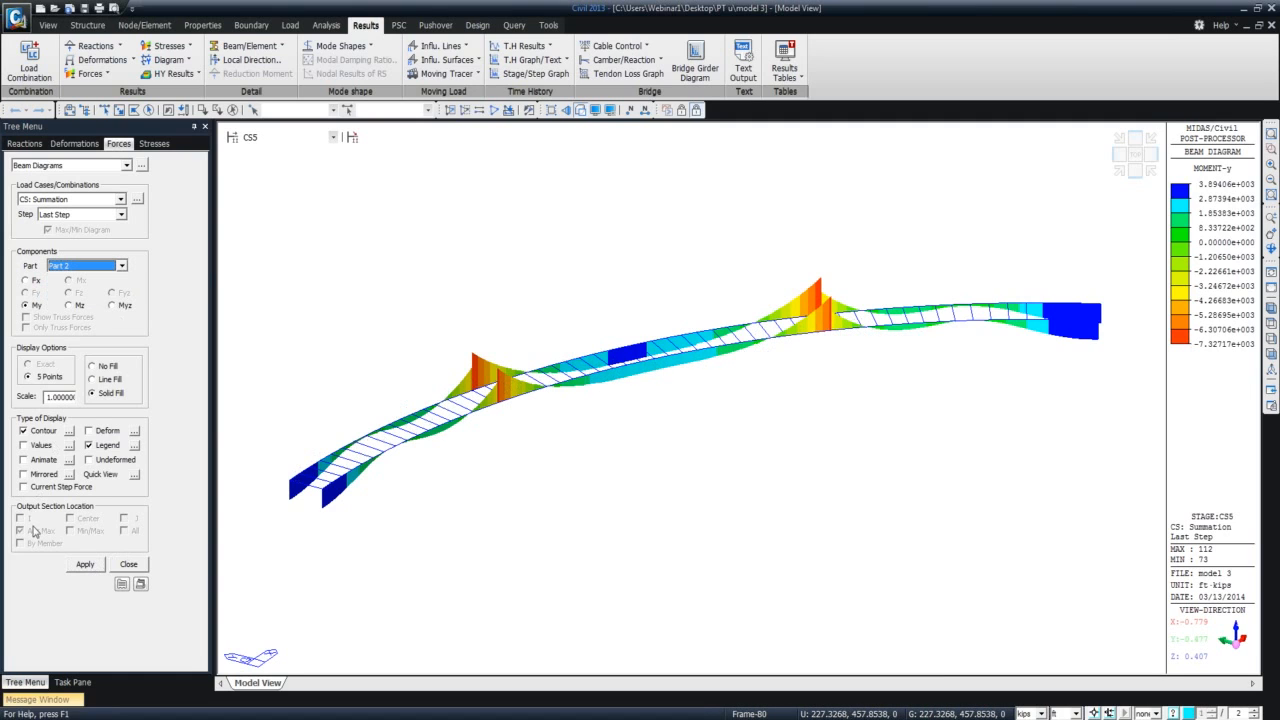
pyautogui.click(84, 565)
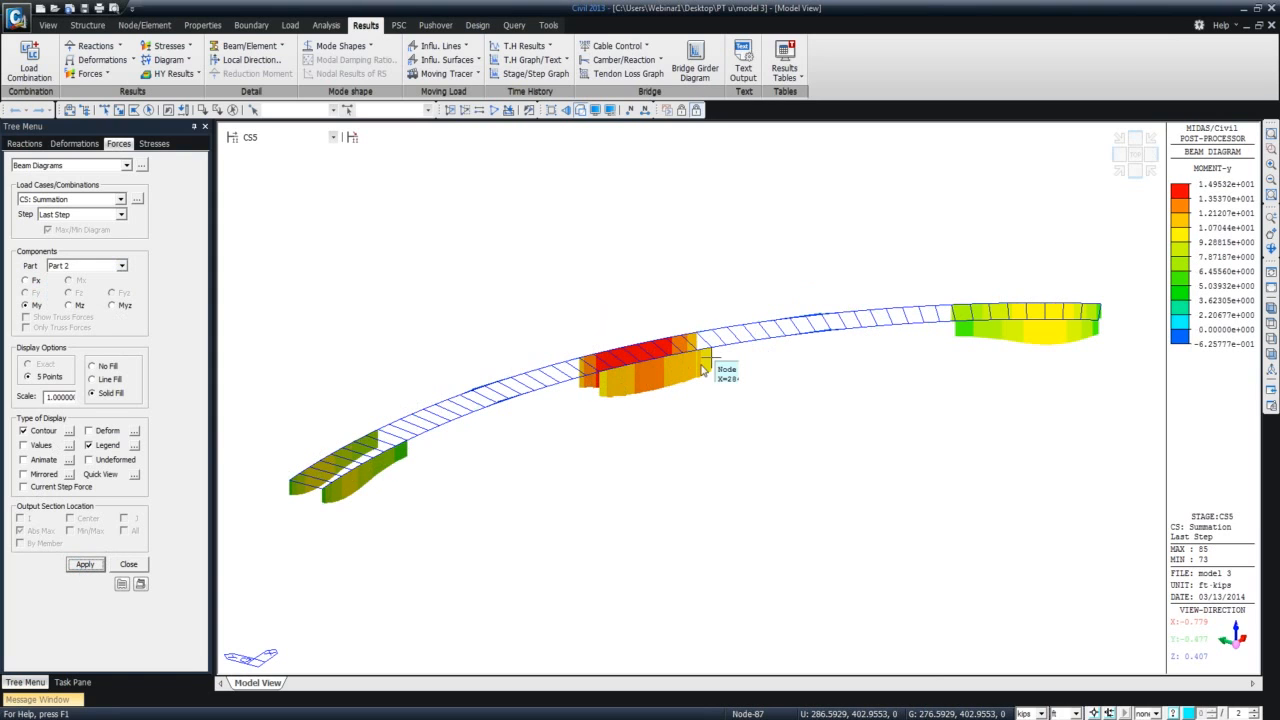
# Display the CS5 last-step My diagram for composite section Part 3, and return the diagram to the Total section.
pyautogui.click(122, 266)
pyautogui.click(100, 298)
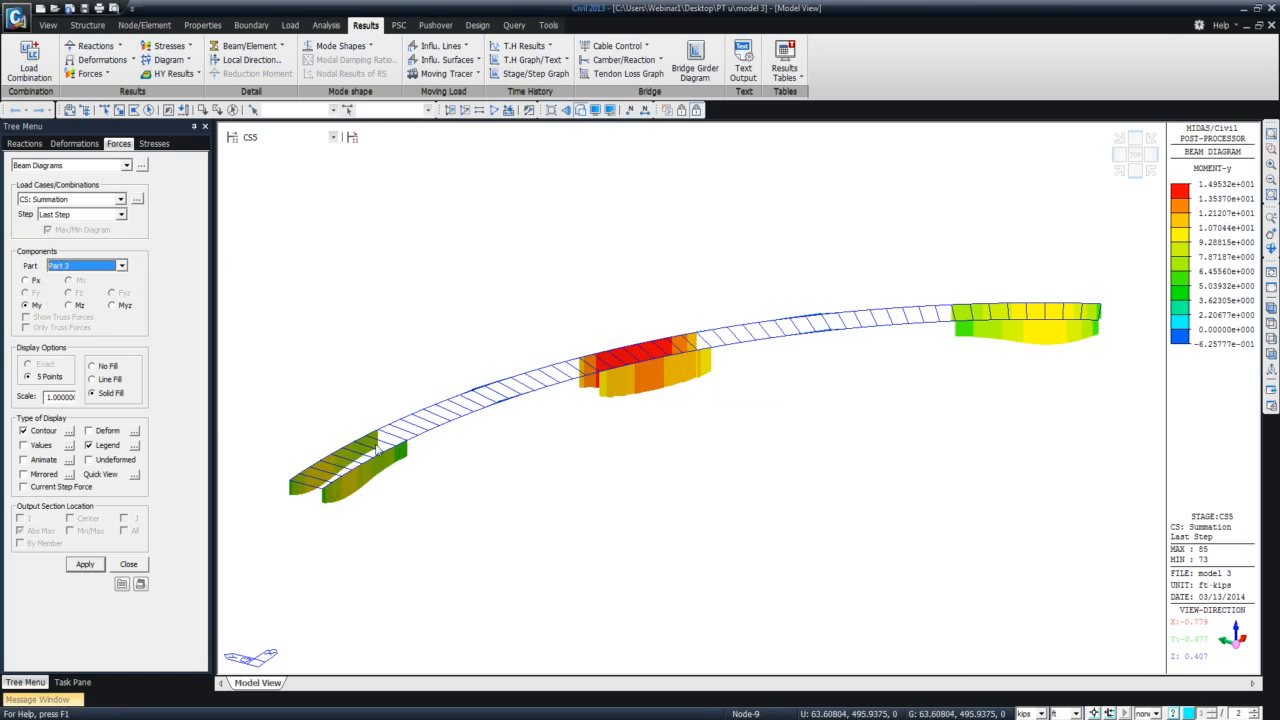
pyautogui.moveTo(402, 445)
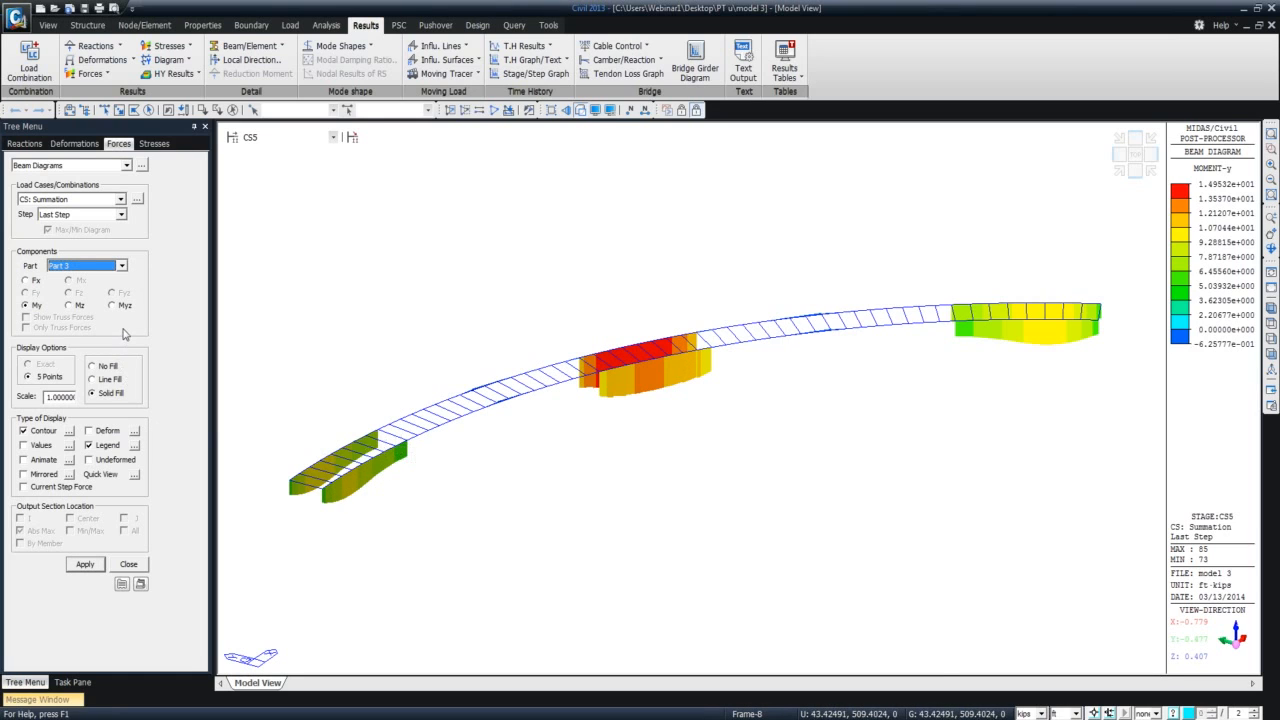
pyautogui.click(97, 564)
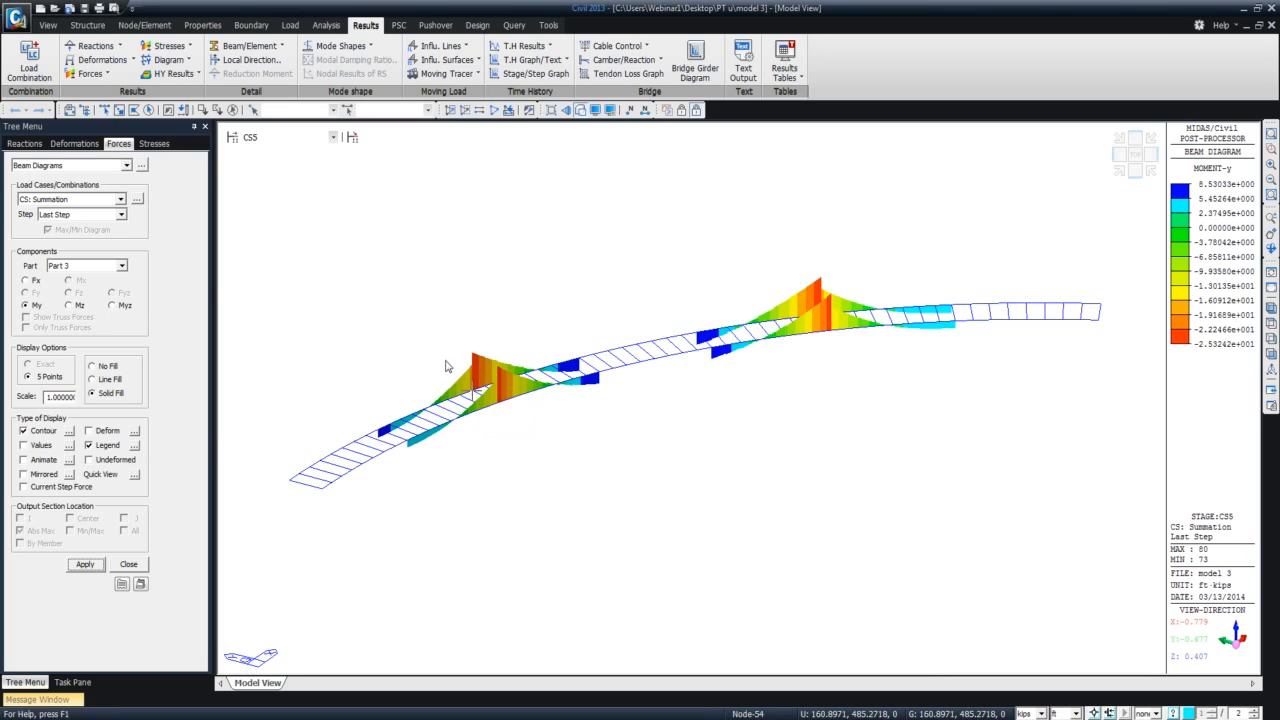
pyautogui.click(121, 265)
pyautogui.click(112, 283)
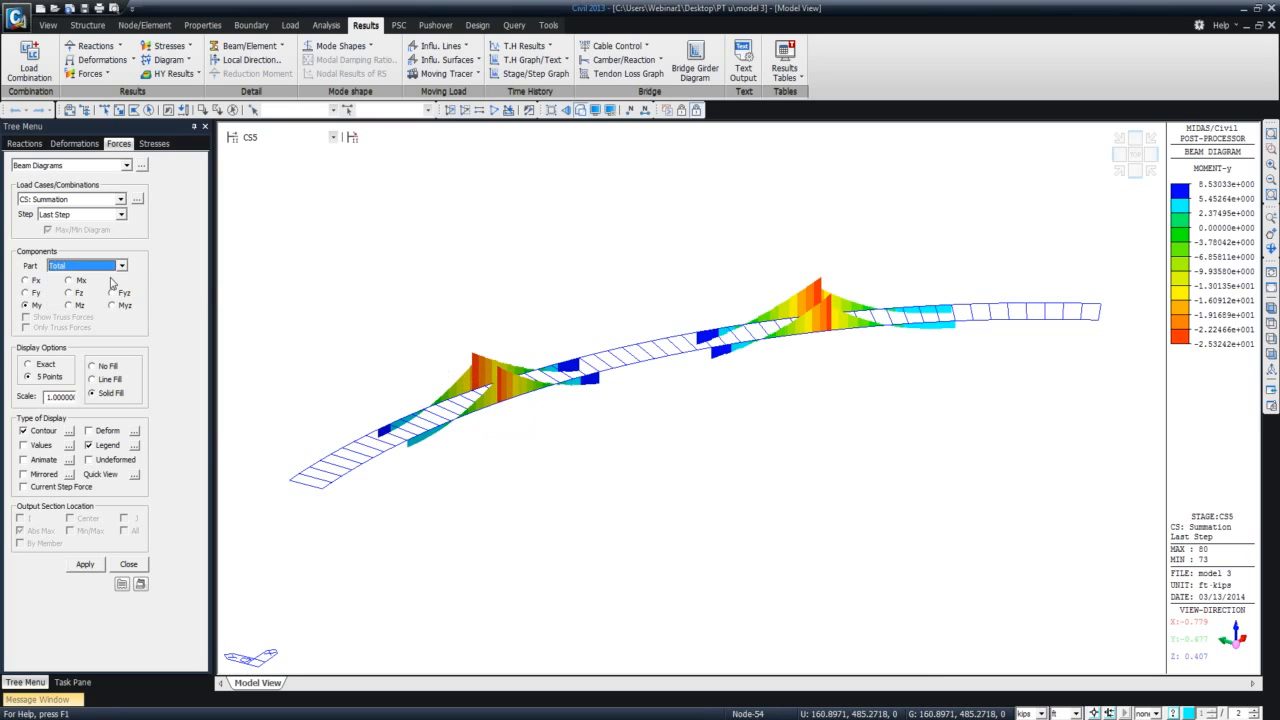
pyautogui.click(85, 564)
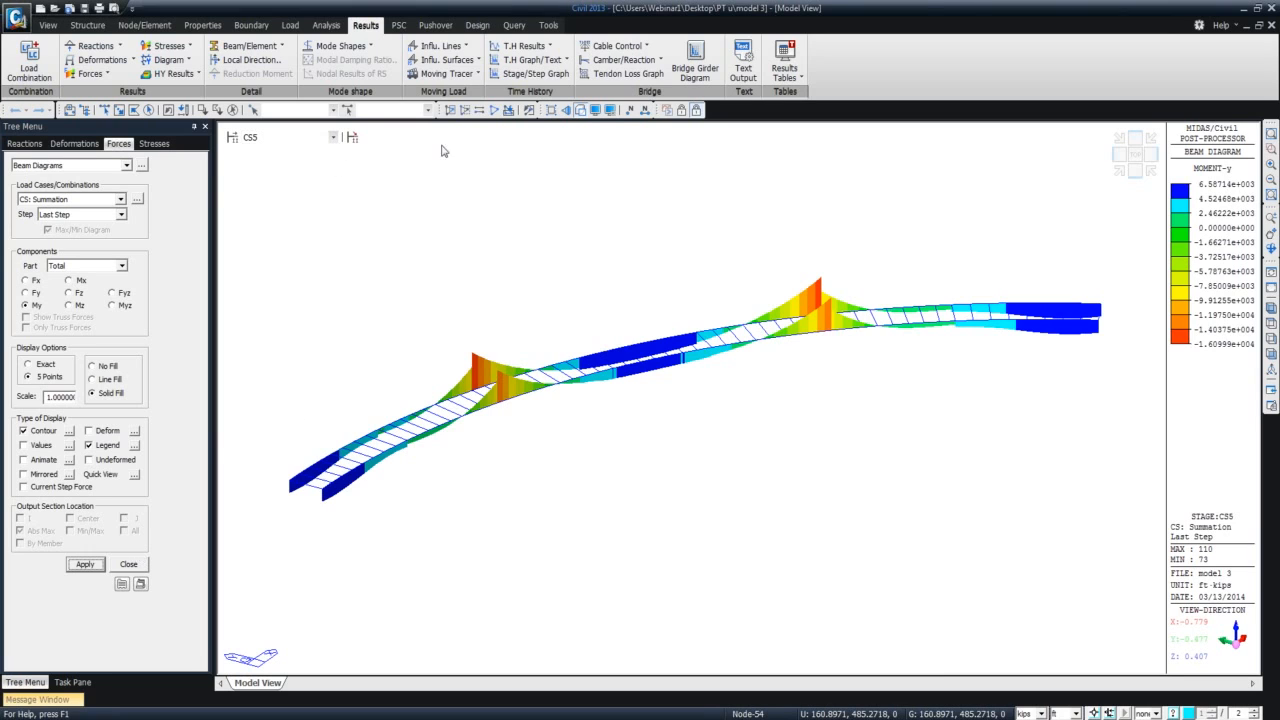
# Switch from the PostCS results to preprocessing mode and display the girders at construction stage CS1.
pyautogui.click(334, 140)
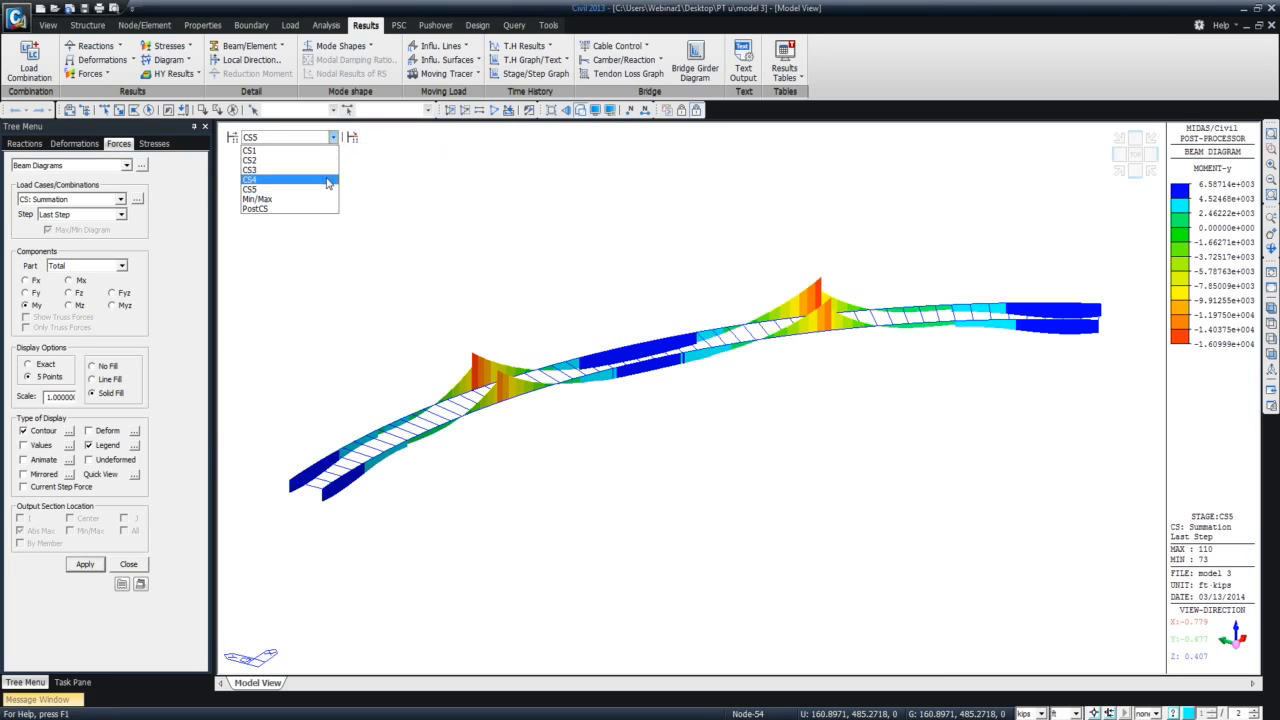
pyautogui.click(317, 210)
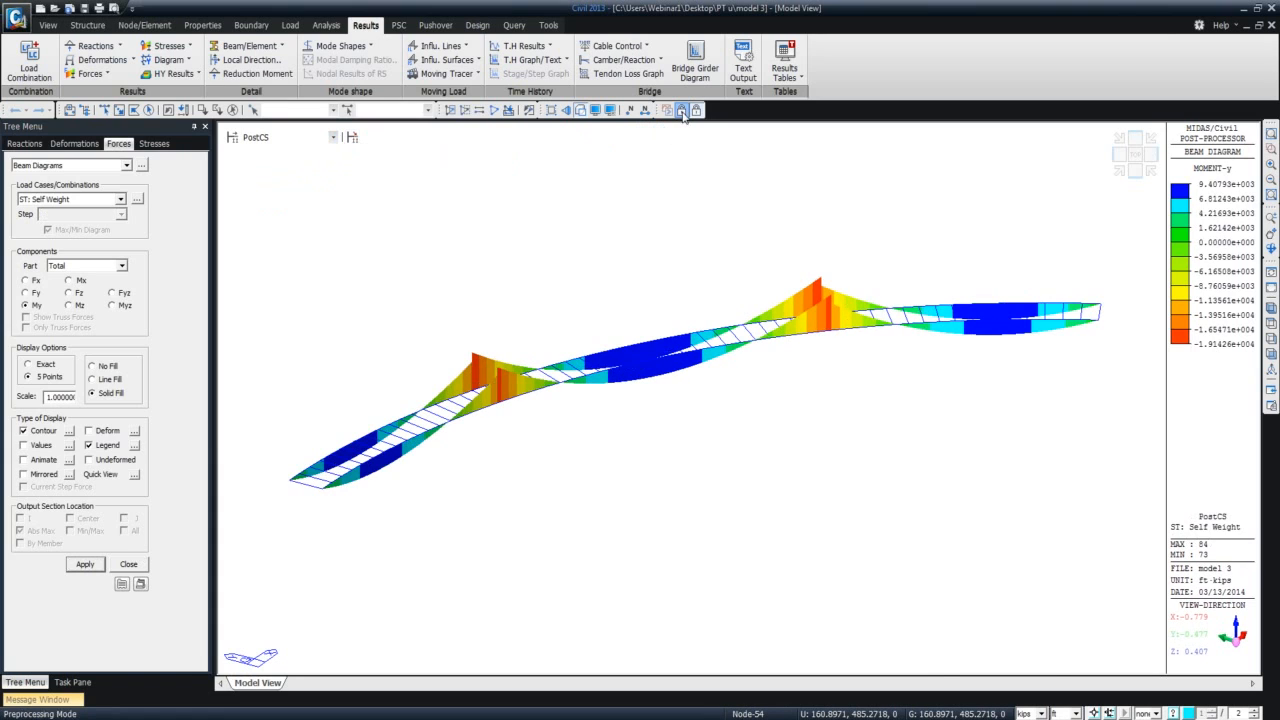
pyautogui.click(683, 111)
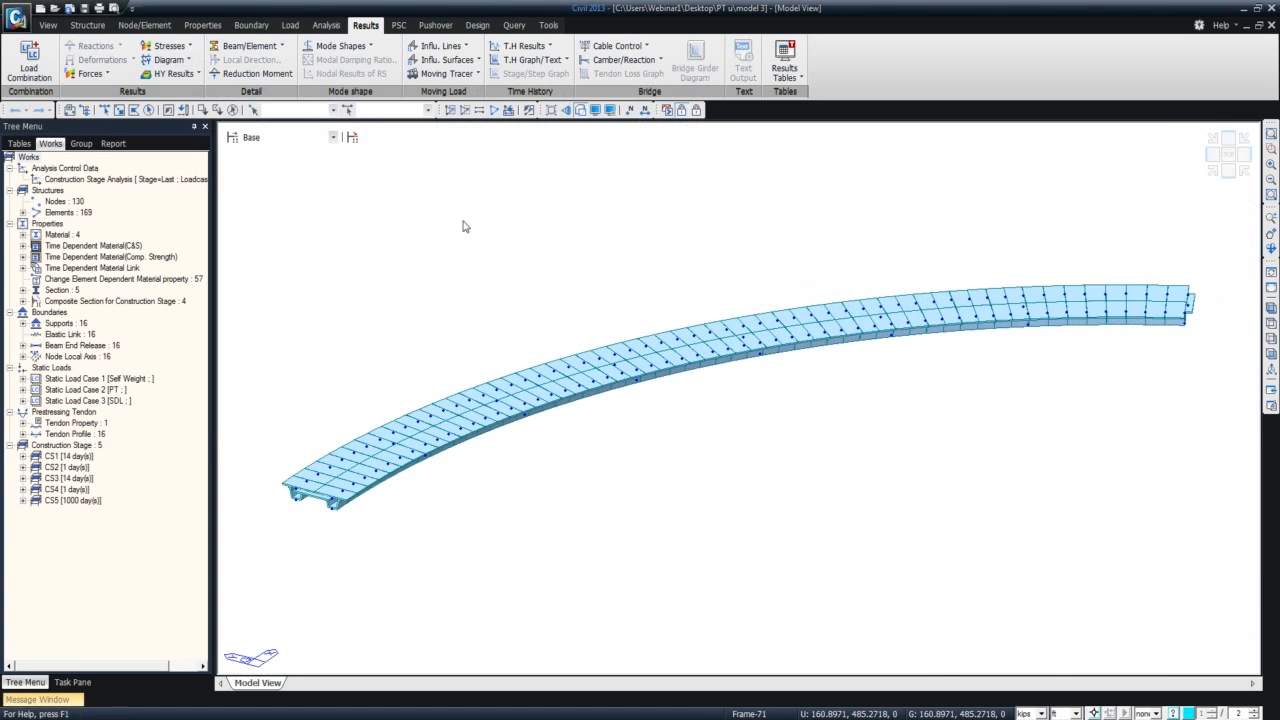
pyautogui.click(334, 138)
pyautogui.click(321, 158)
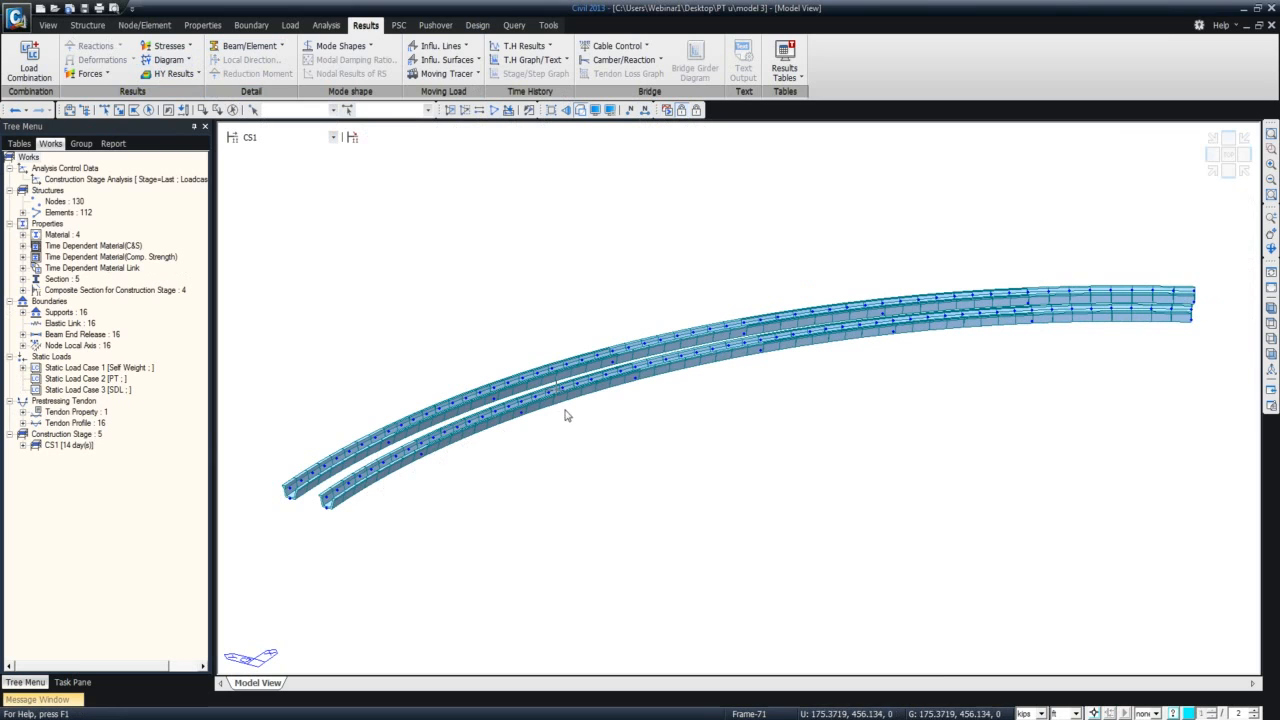
# Return to post-processing mode and display the bridge geometry at construction stage CS1.
pyautogui.click(695, 110)
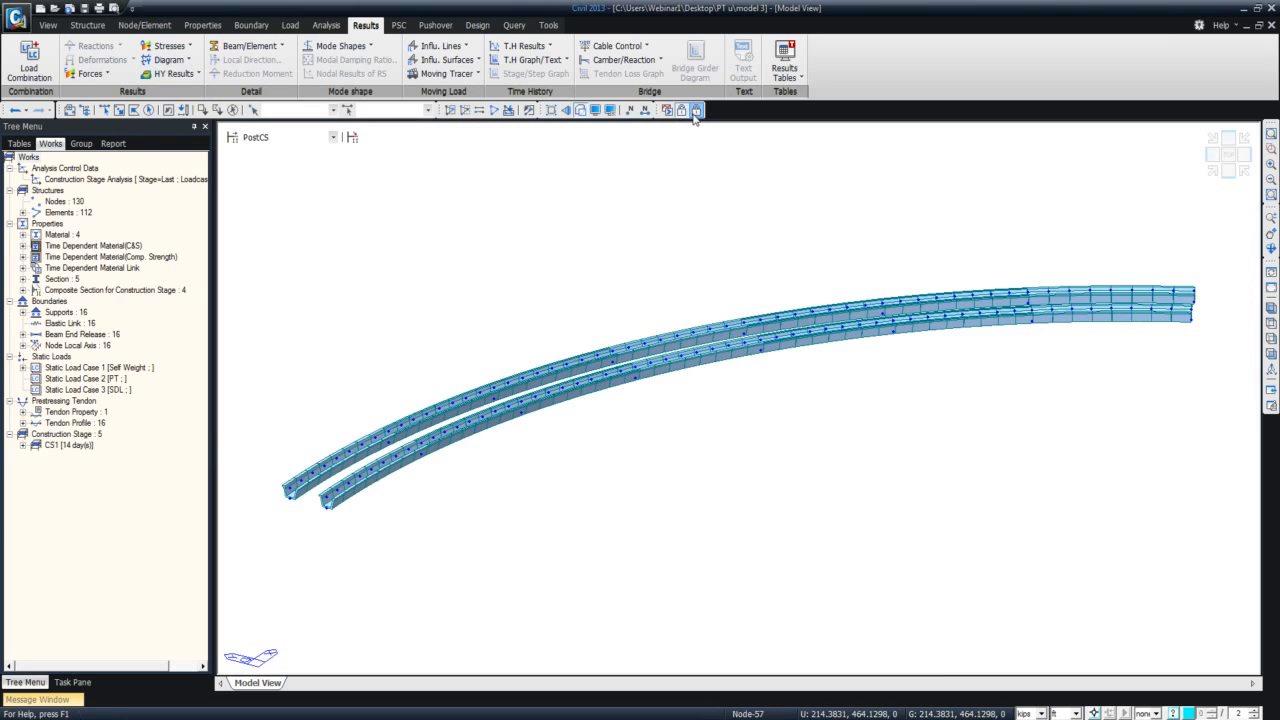
pyautogui.click(292, 138)
pyautogui.click(282, 150)
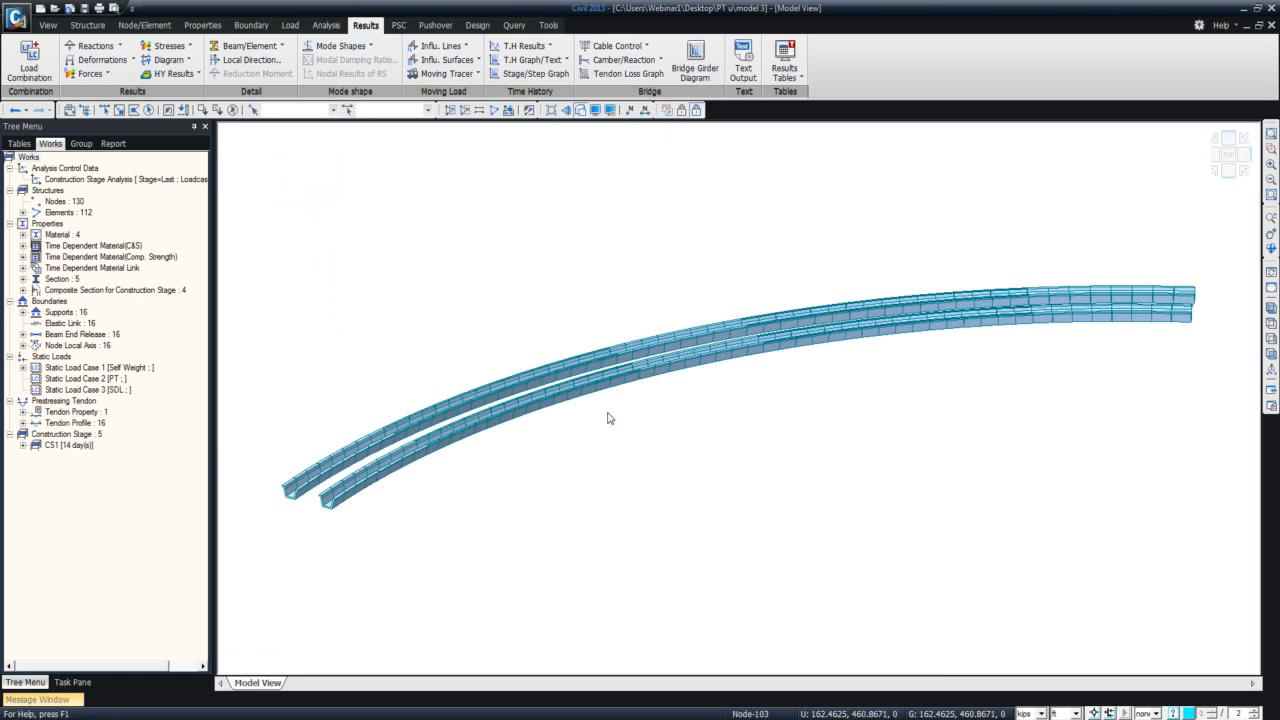
pyautogui.scroll(-2, 607, 426)
pyautogui.scroll(-1, 600, 418)
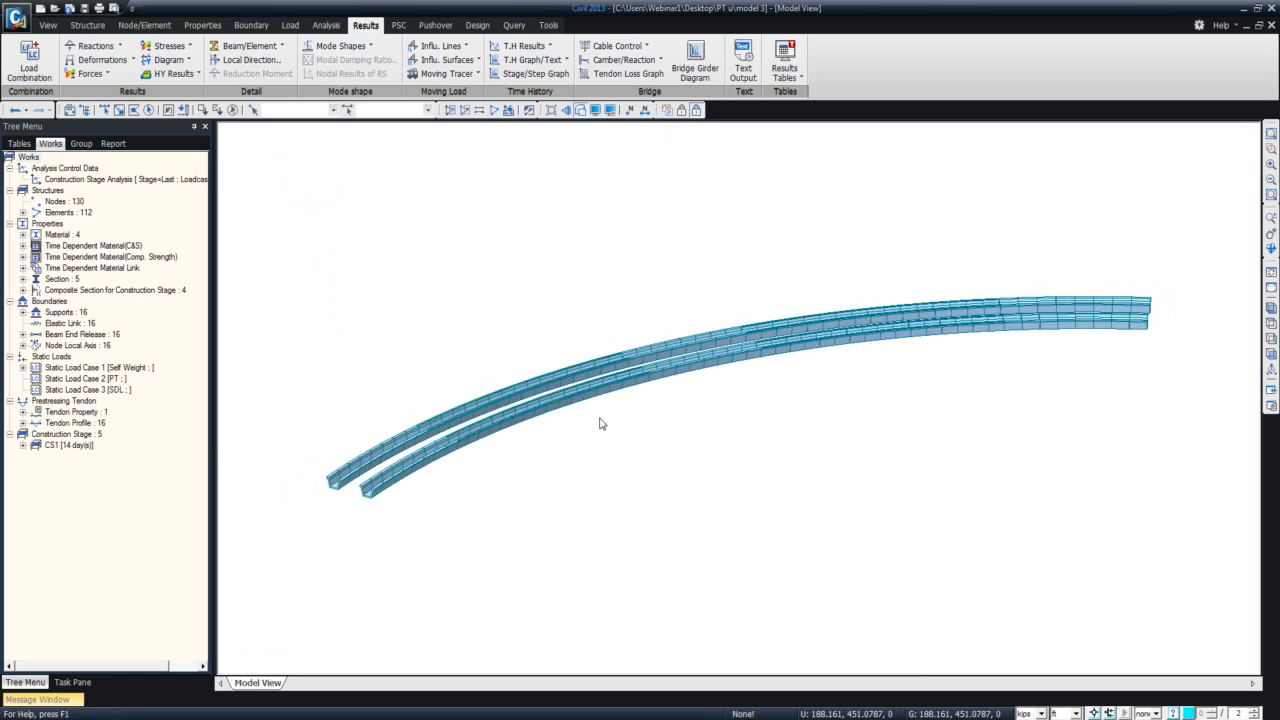
pyautogui.moveTo(604, 398)
pyautogui.keyDown('shift'); pyautogui.mouseDown(button='middle')
pyautogui.moveTo(608, 417)
pyautogui.moveTo(608, 384)
pyautogui.mouseUp(button='middle'); pyautogui.keyUp('shift')
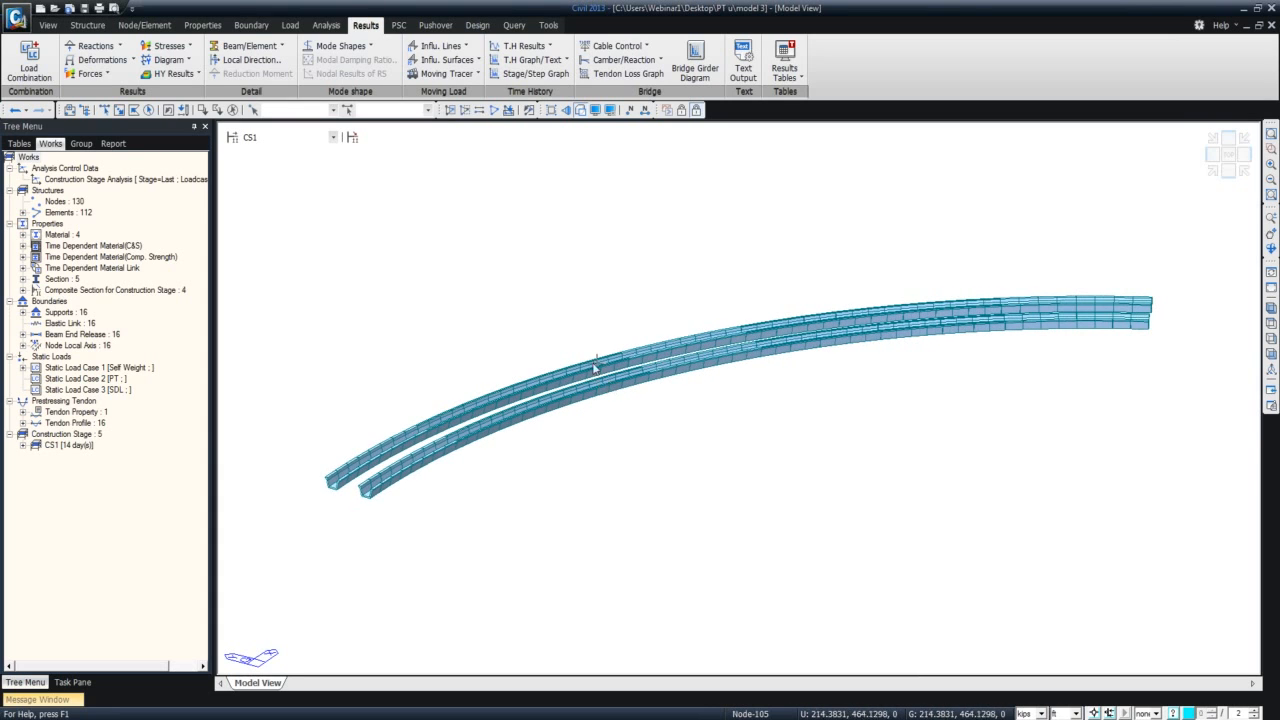
# Step the bridge geometry display through the construction stages from CS2 to CS5.
pyautogui.click(314, 137)
pyautogui.click(309, 160)
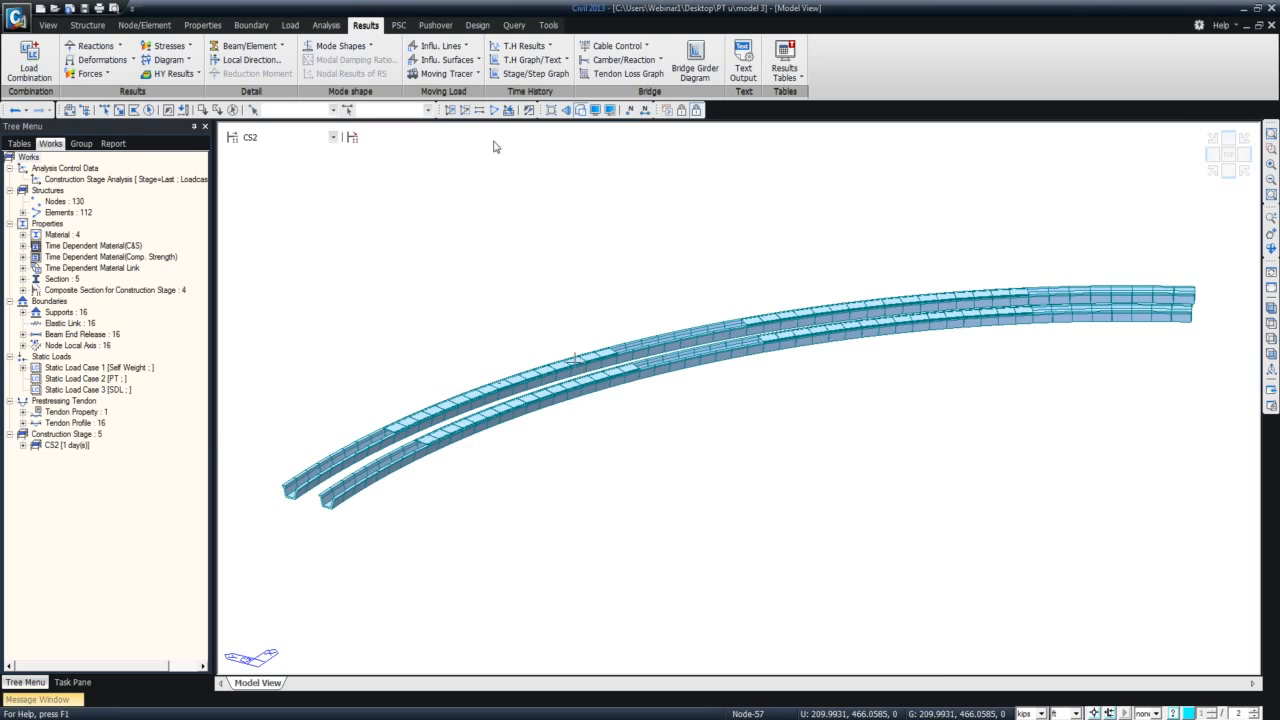
pyautogui.click(333, 137)
pyautogui.click(310, 168)
pyautogui.press('Down')
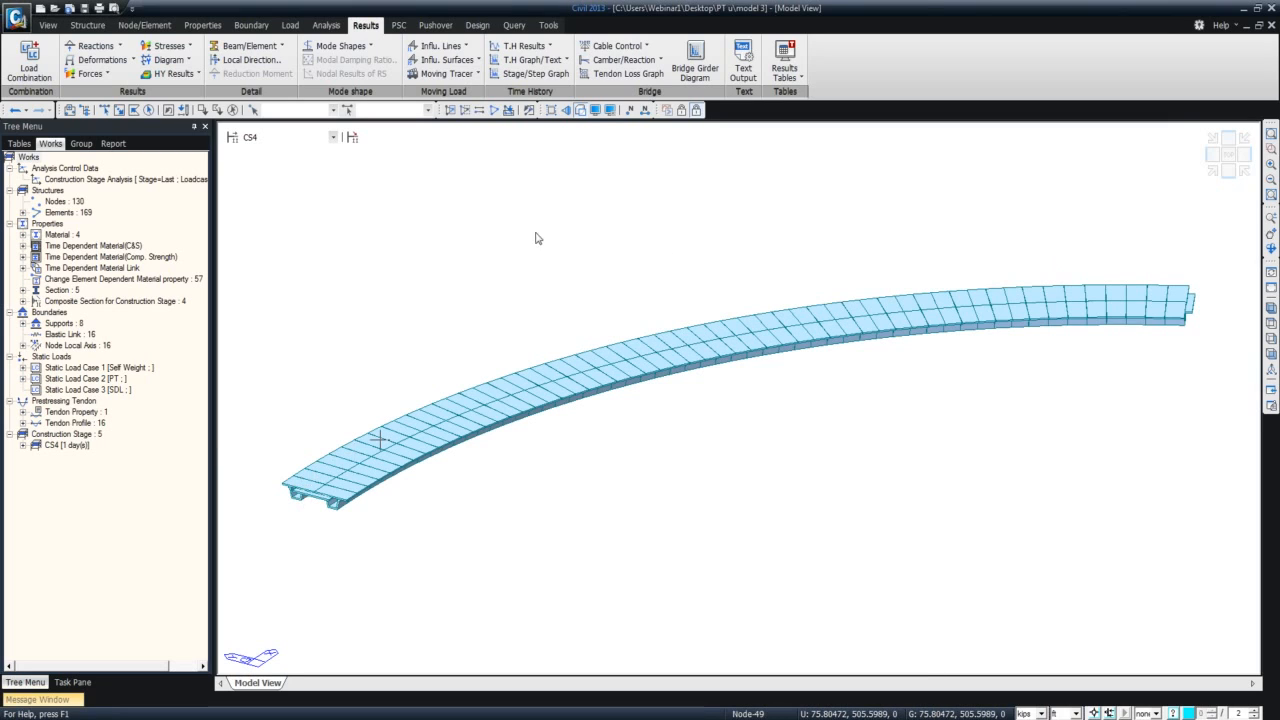
pyautogui.click(333, 137)
pyautogui.click(325, 189)
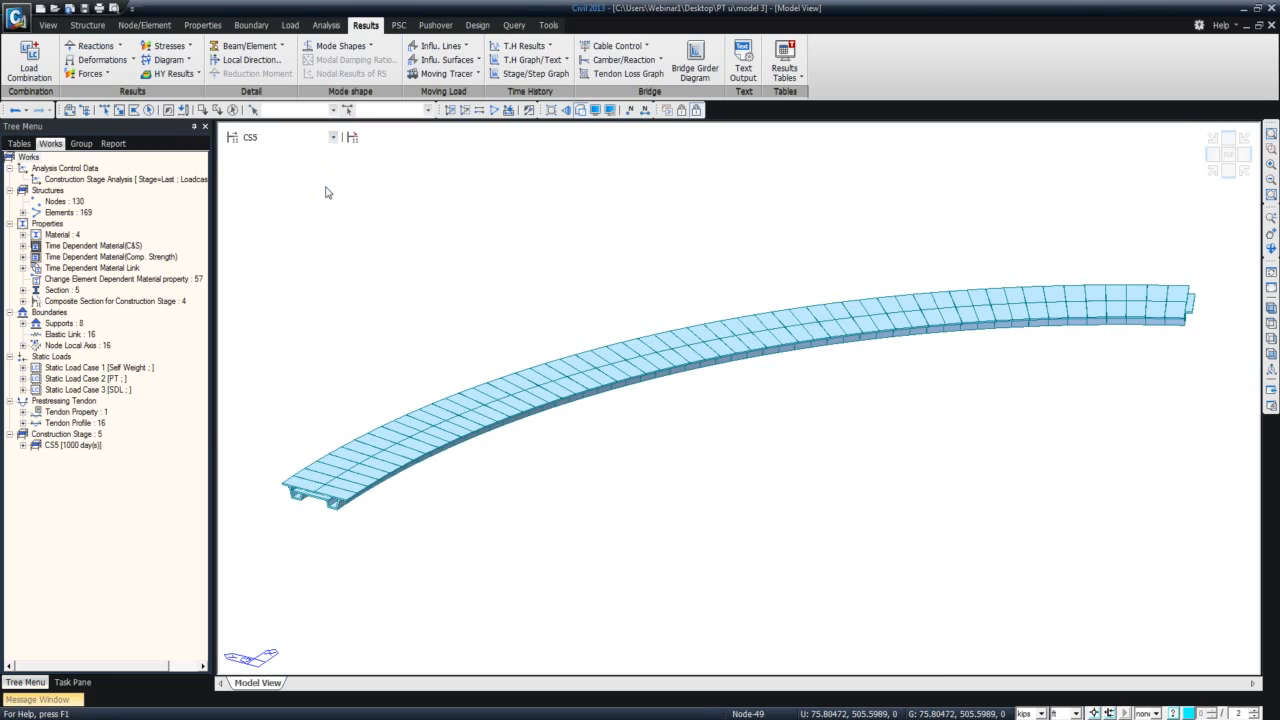
# Display the Type 1 supports on the bridge model at construction stage CS5.
pyautogui.click(333, 137)
pyautogui.click(333, 139)
pyautogui.click(22, 324)
pyautogui.rightClick(77, 340)
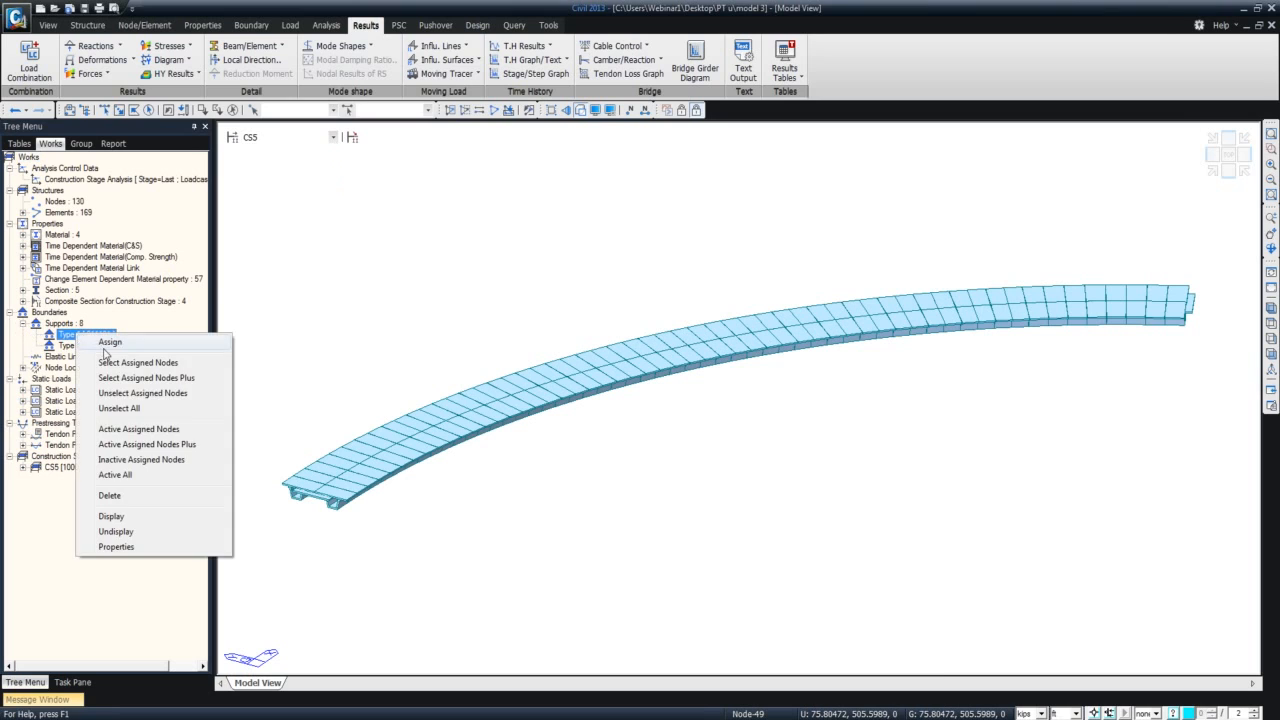
pyautogui.click(135, 521)
# Show the support locations at construction stage CS1 and at CS2.
pyautogui.click(330, 137)
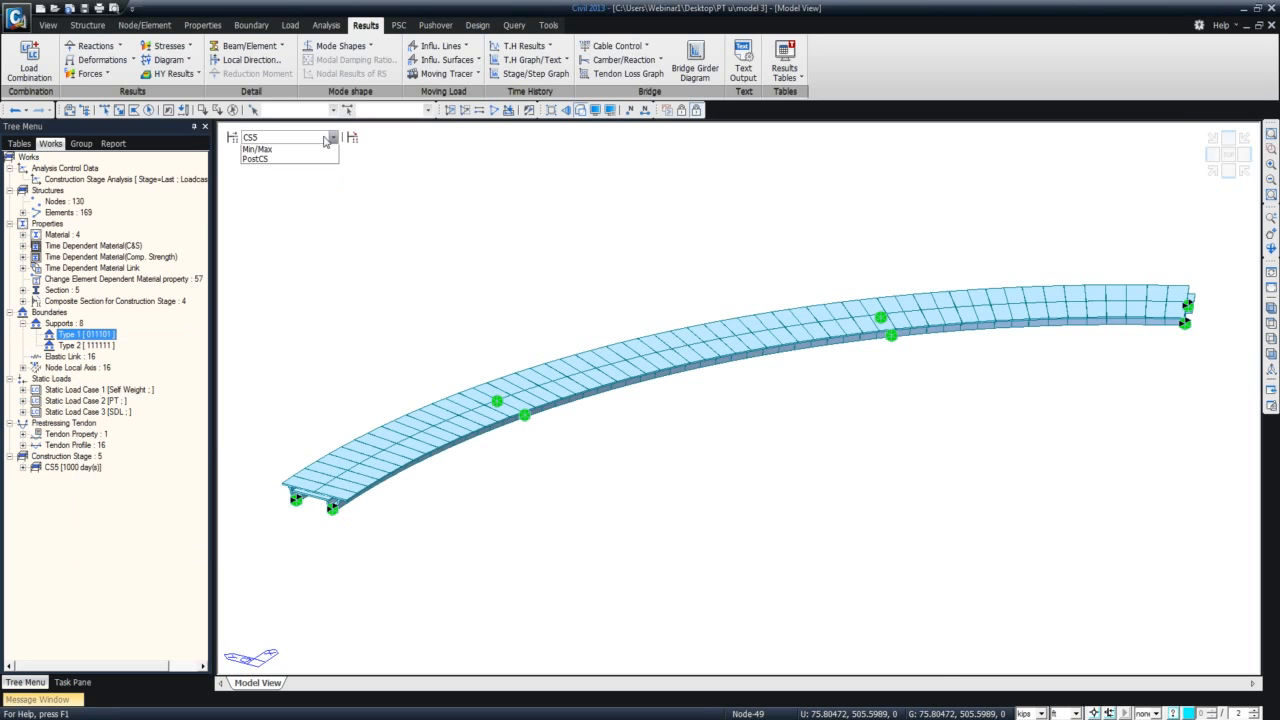
pyautogui.click(322, 160)
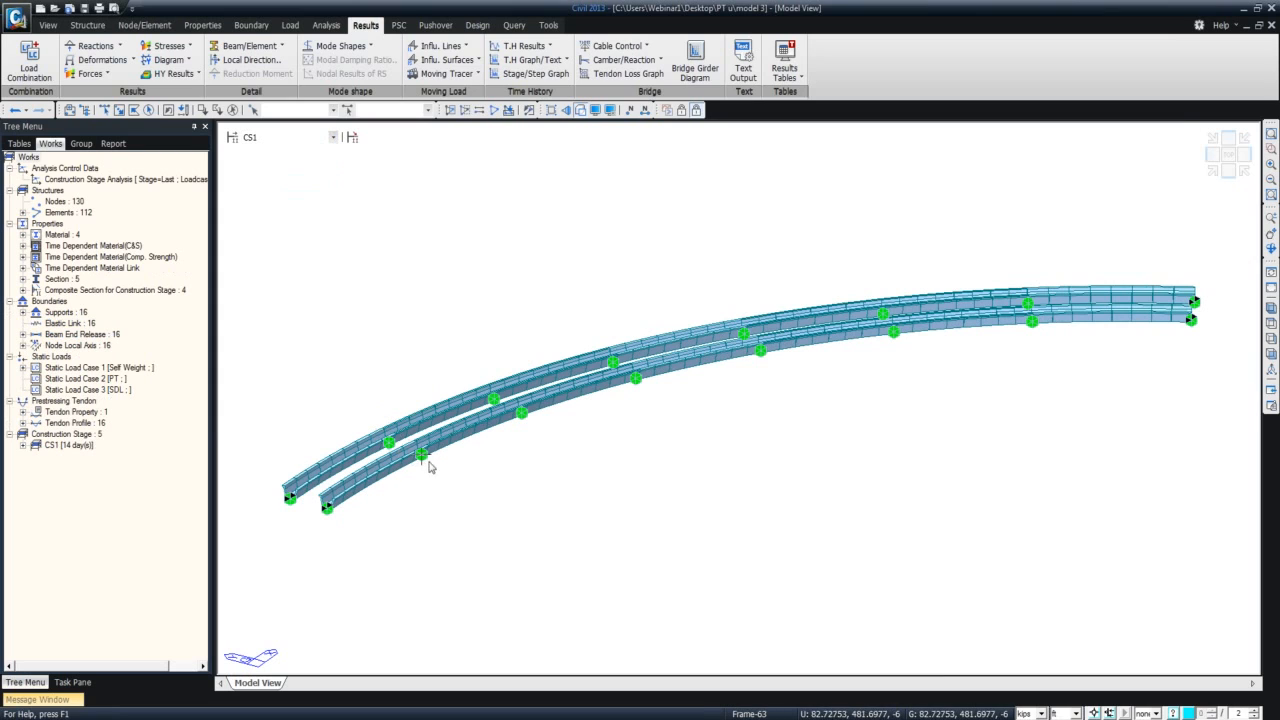
pyautogui.click(330, 137)
pyautogui.click(315, 160)
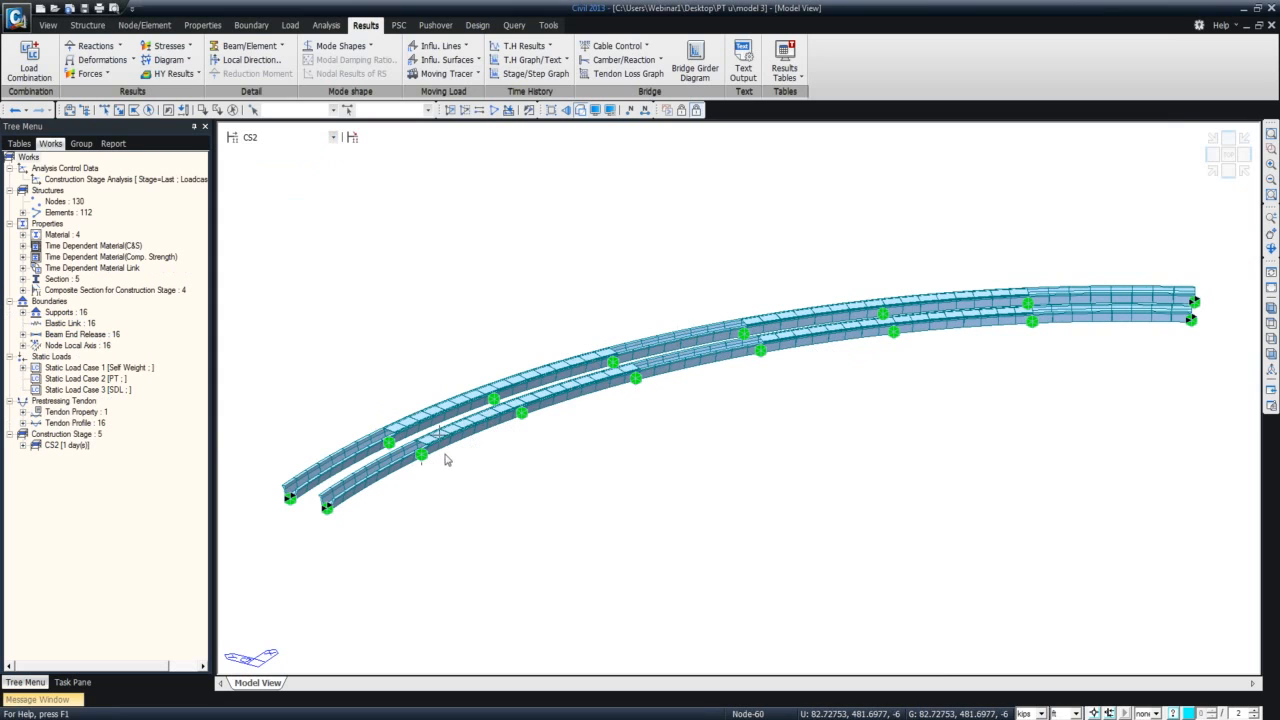
# Step the support display on the bridge model through construction stages CS3, CS4 and CS5.
pyautogui.click(330, 137)
pyautogui.click(265, 175)
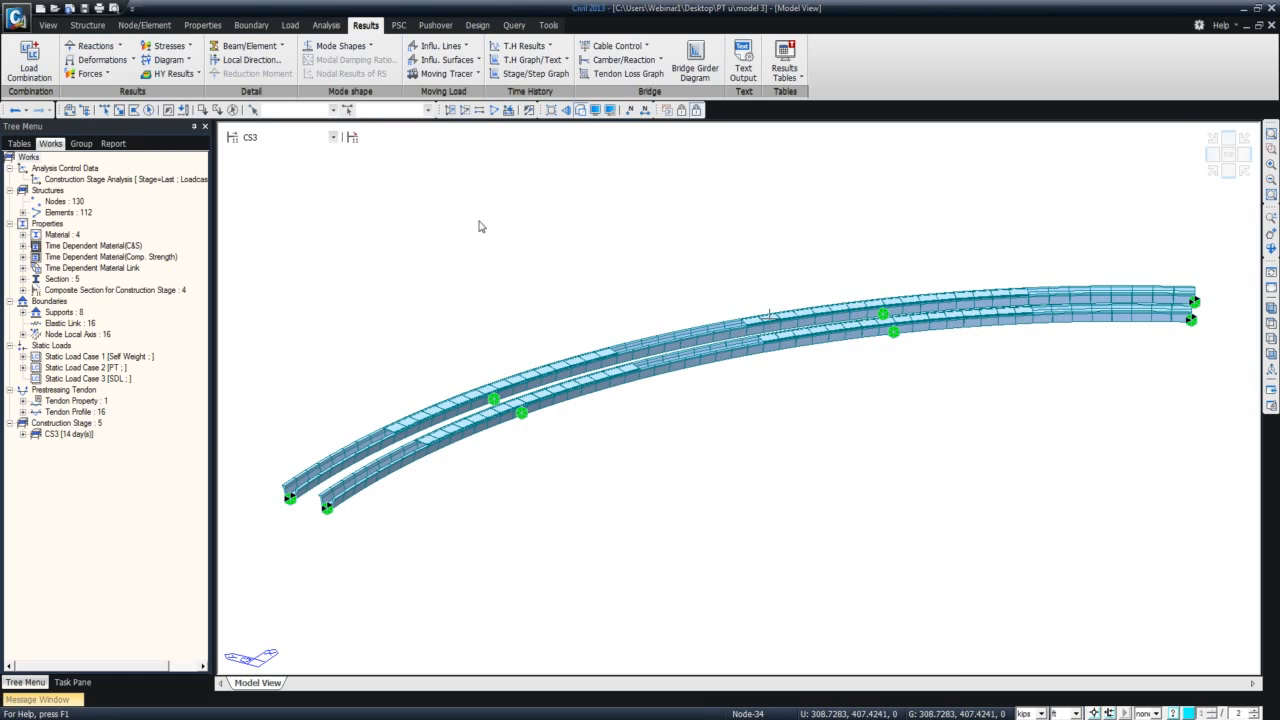
pyautogui.click(333, 137)
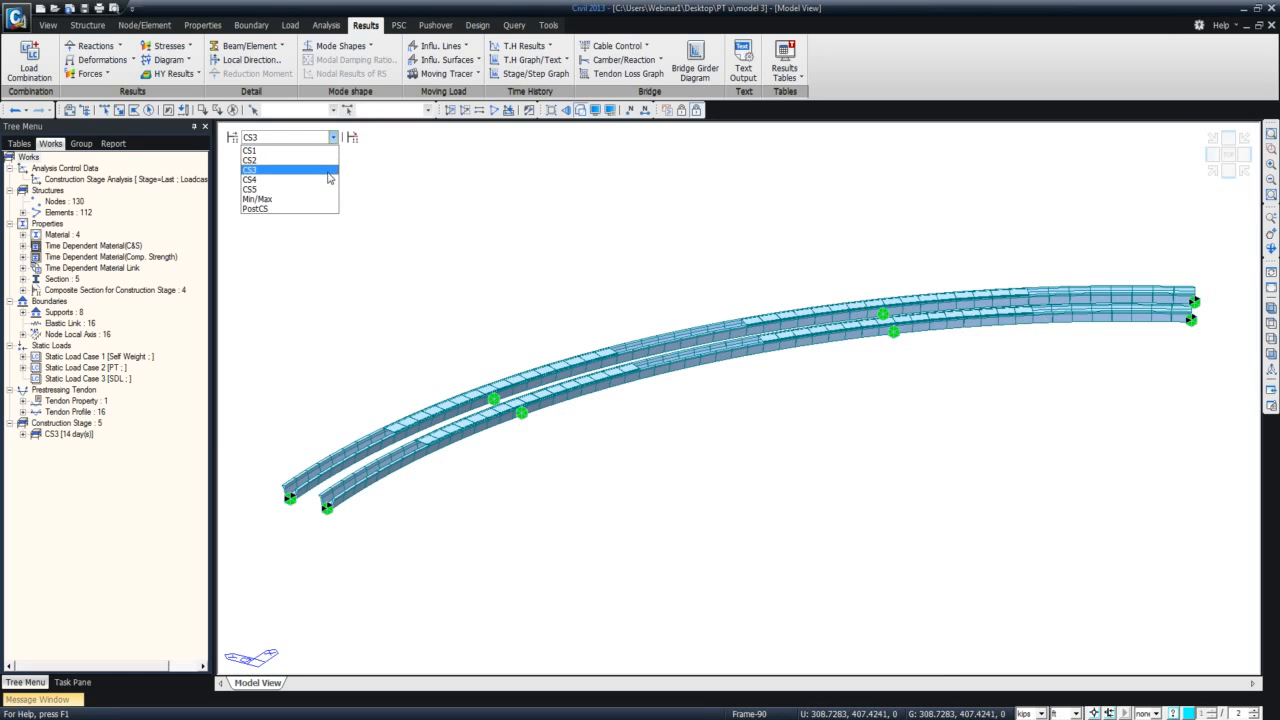
pyautogui.click(327, 179)
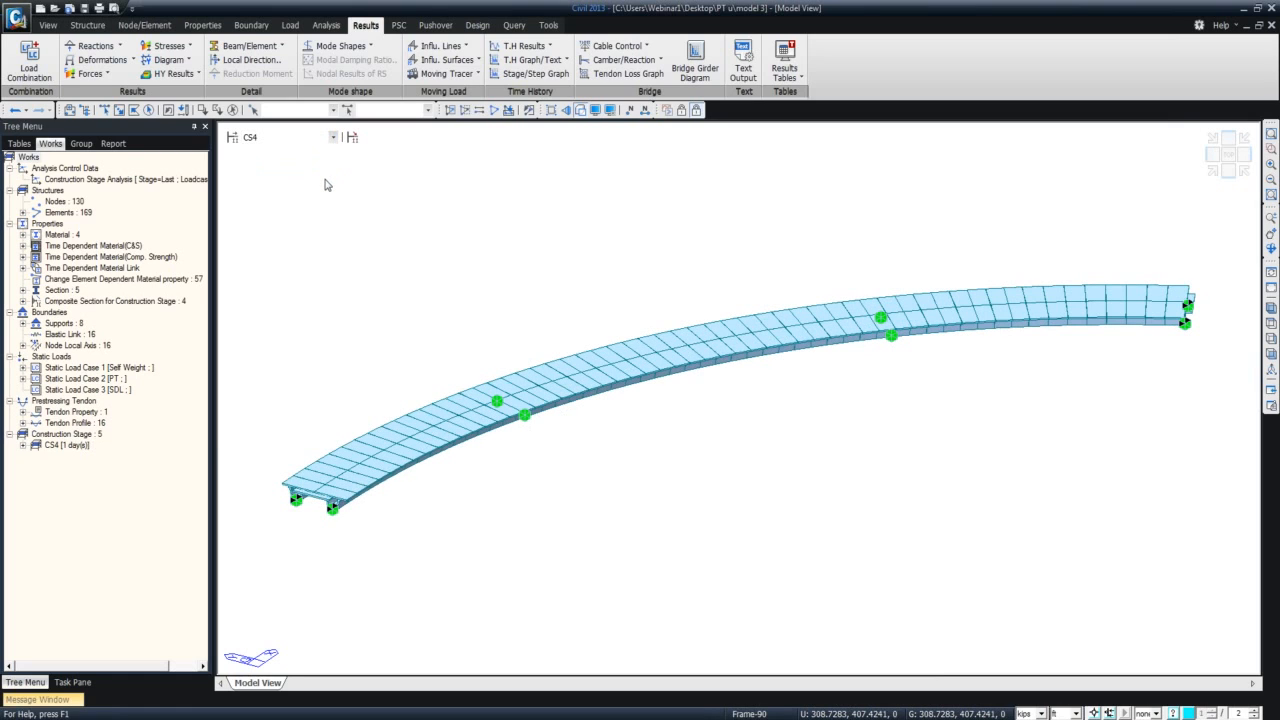
pyautogui.click(330, 137)
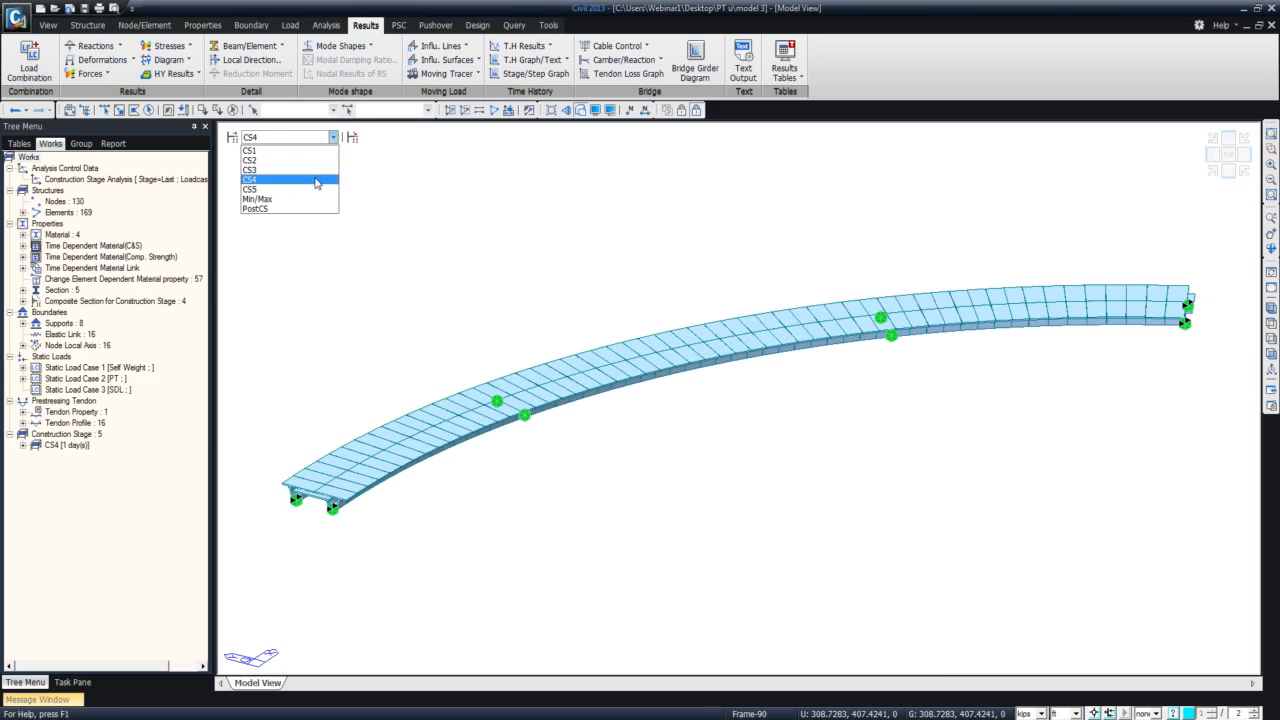
pyautogui.click(316, 189)
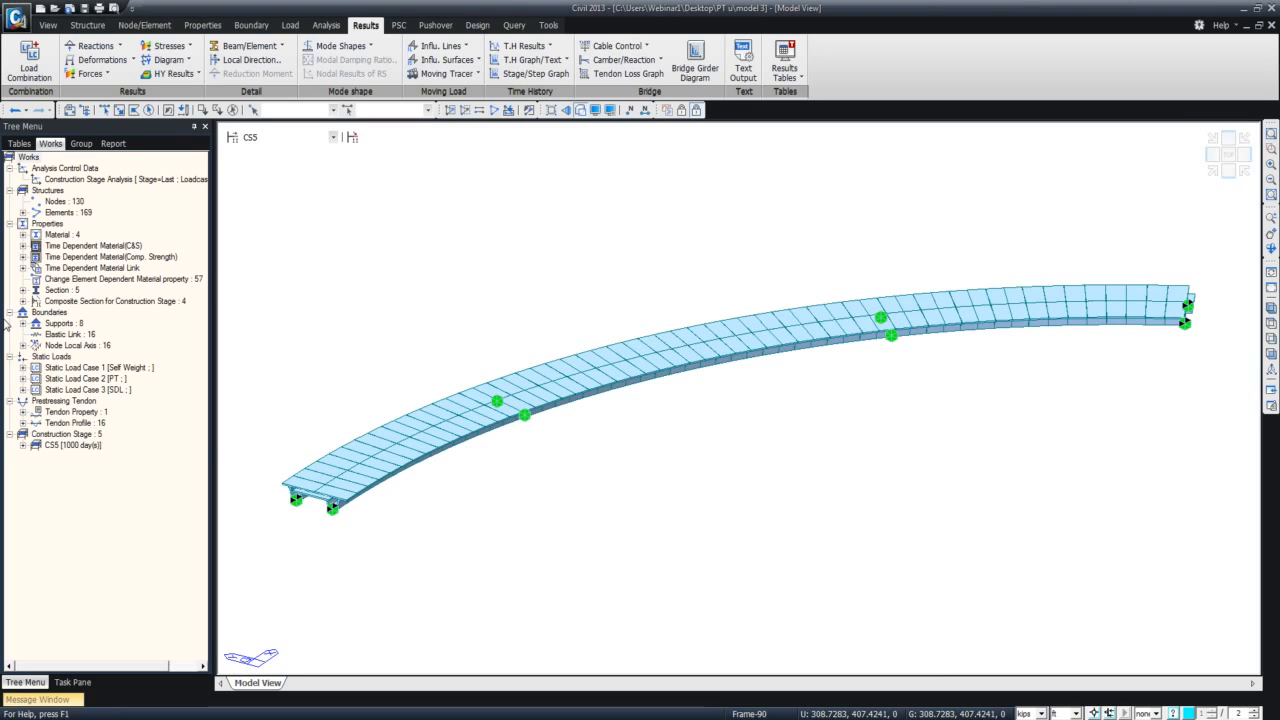
# Minimize both bridge model windows, return to the PowerPoint slide show and advance from the Overview slide to the closing slide.
pyautogui.click(1246, 11)
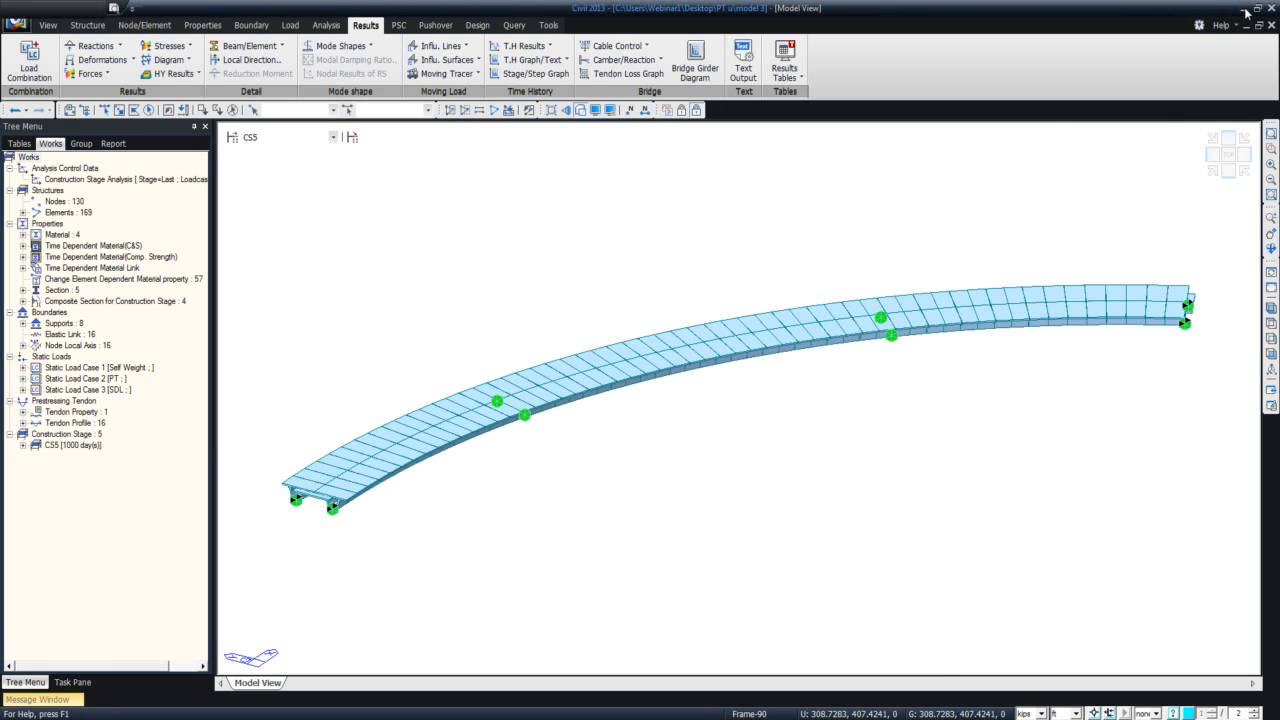
pyautogui.click(1246, 11)
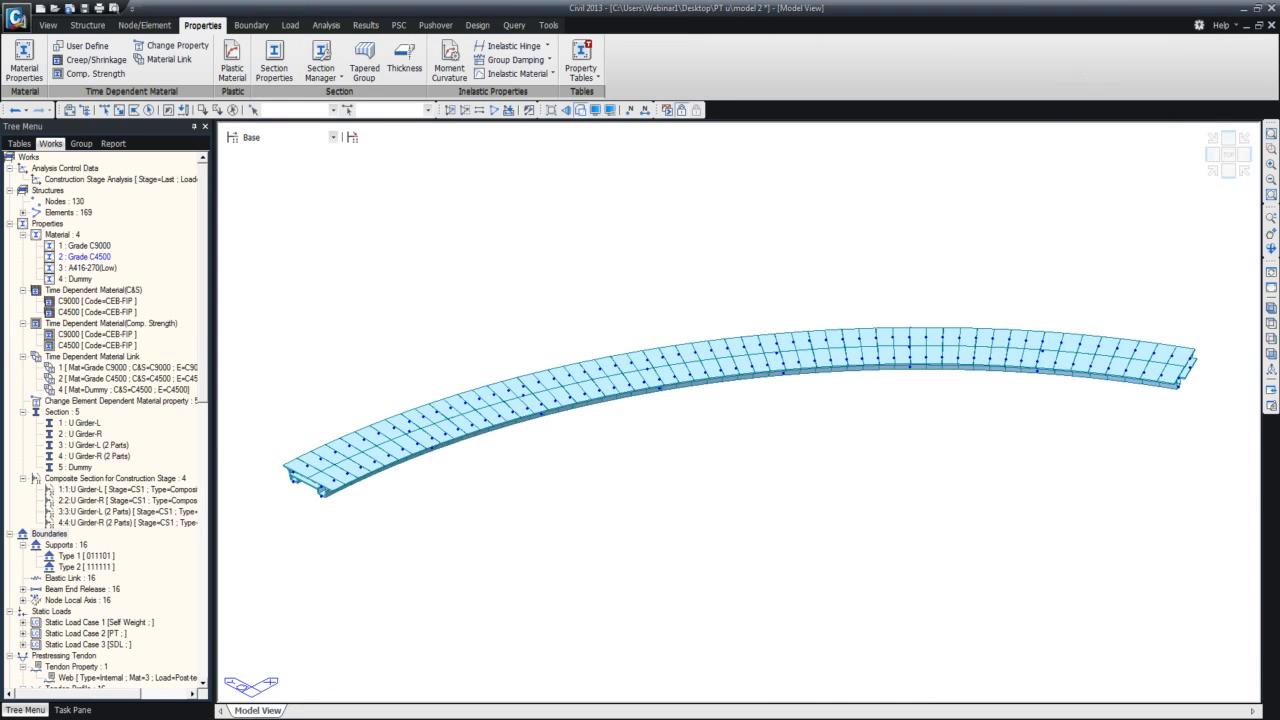
pyautogui.moveTo(241, 714)
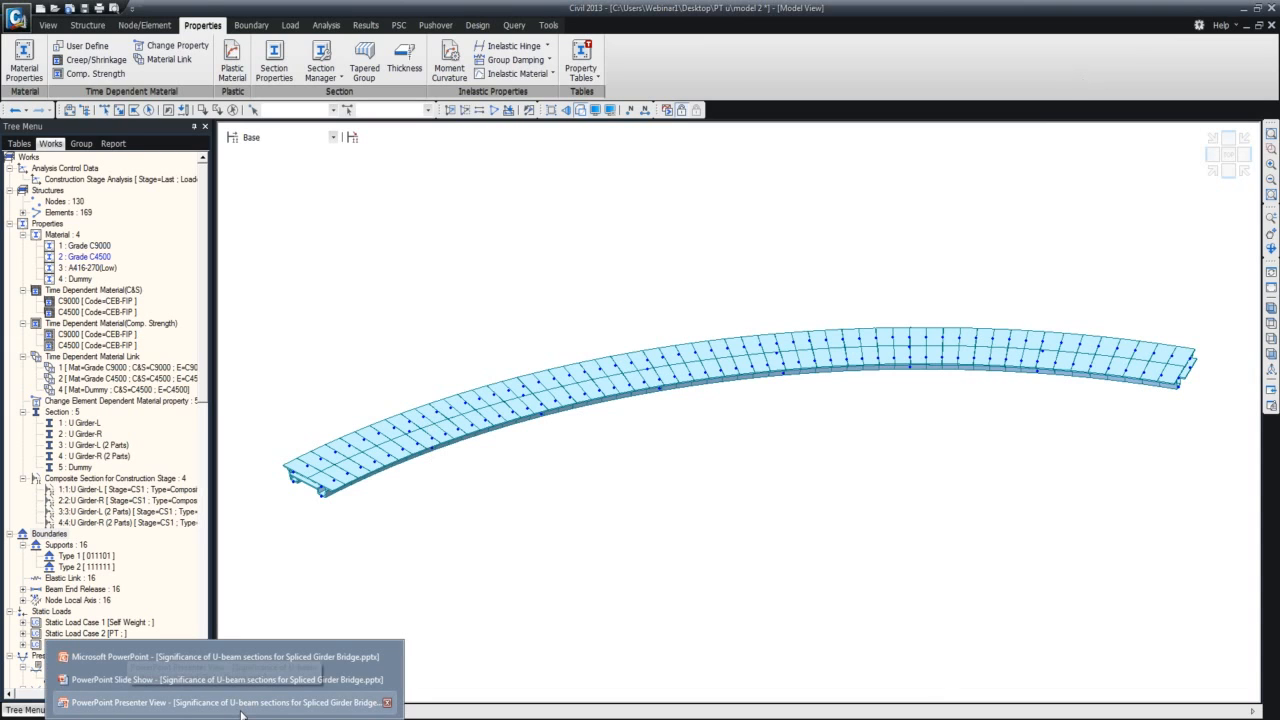
pyautogui.click(241, 715)
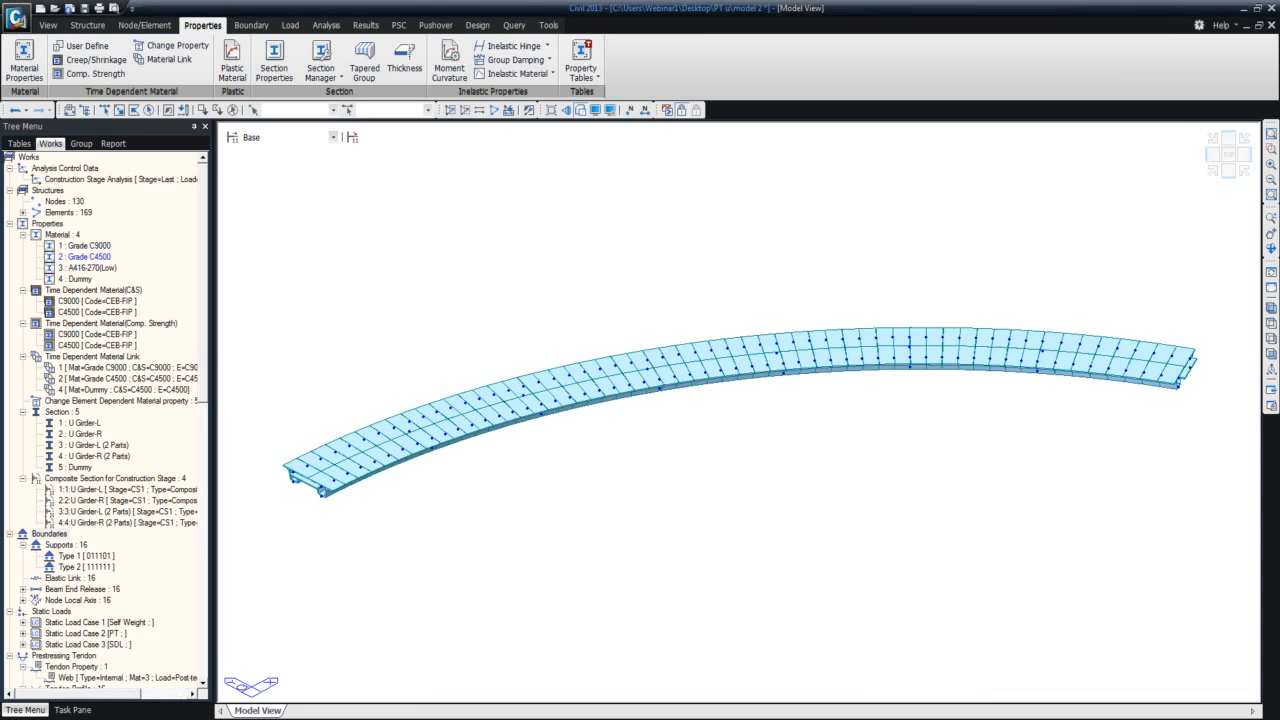
pyautogui.click(1247, 11)
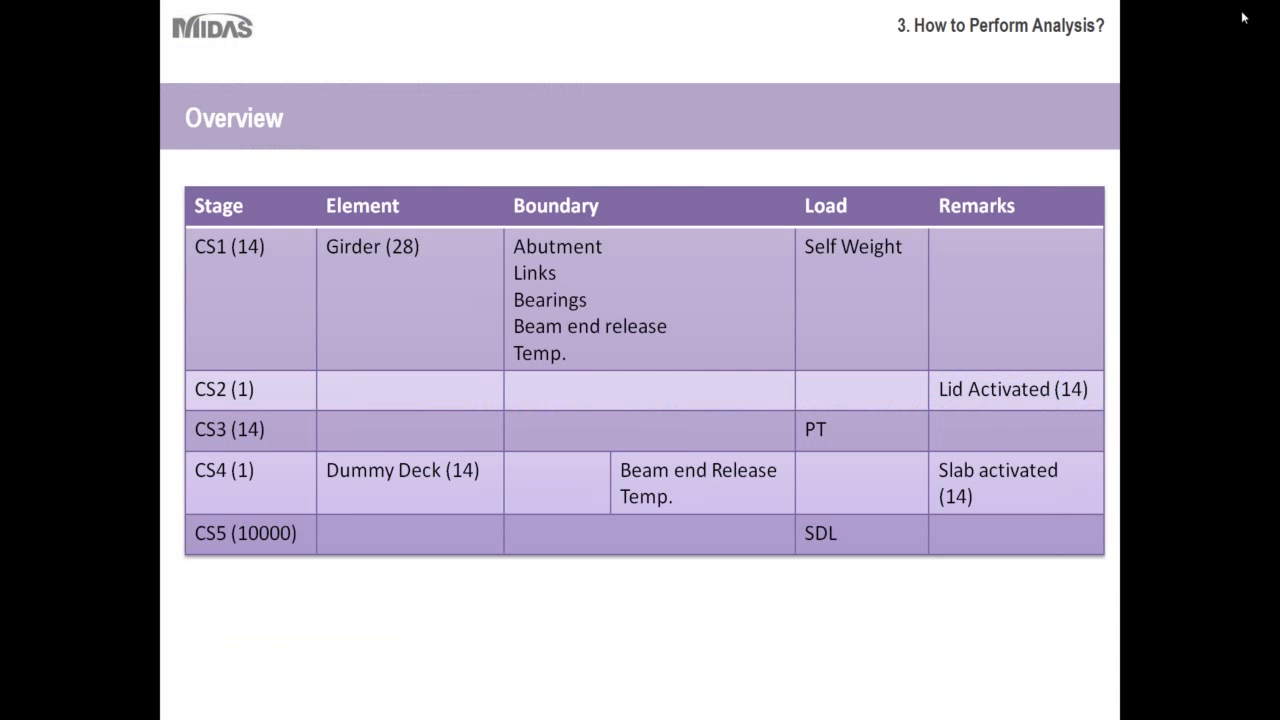
pyautogui.click(1170, 117)
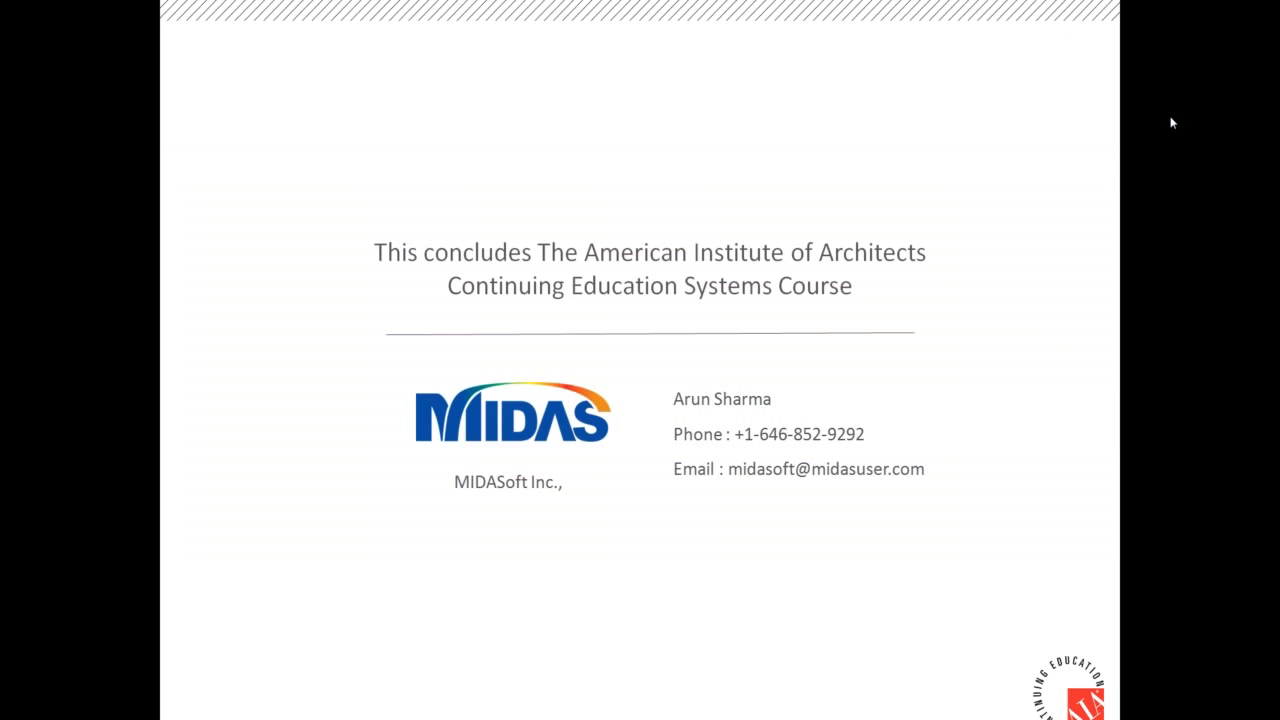
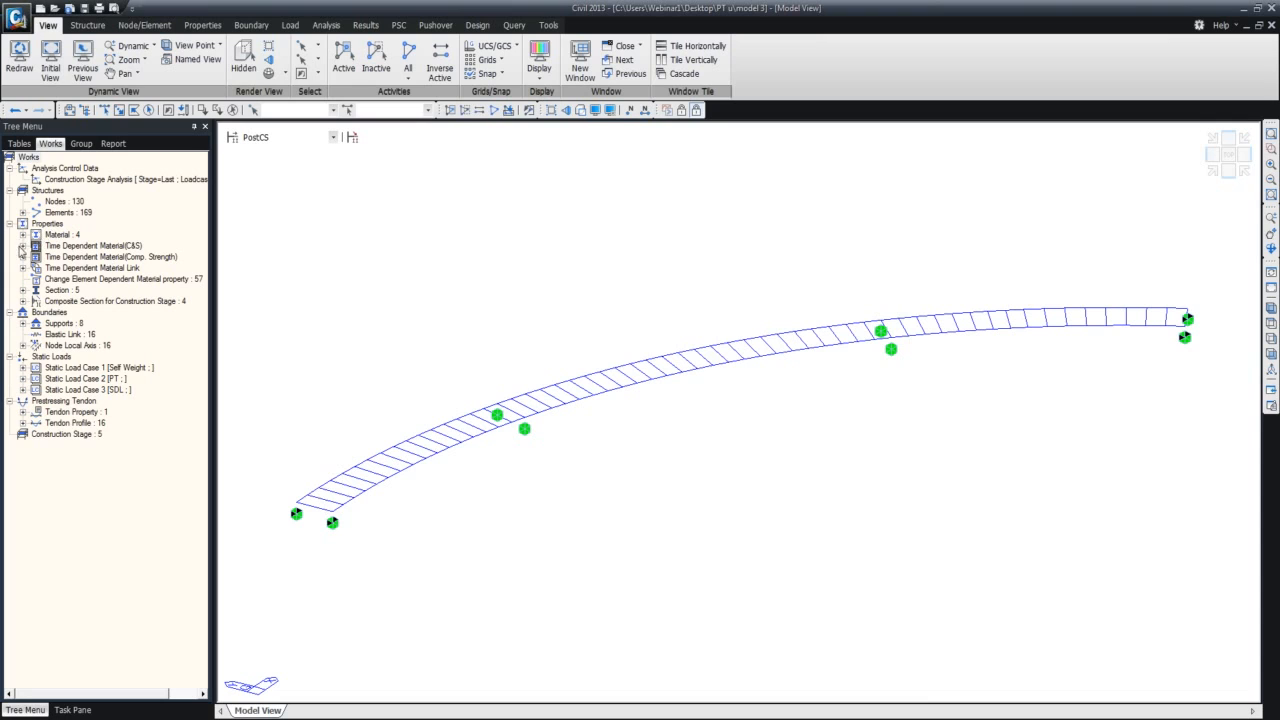
# Review the section data of the Dummy section and close it without changes.
pyautogui.click(24, 290)
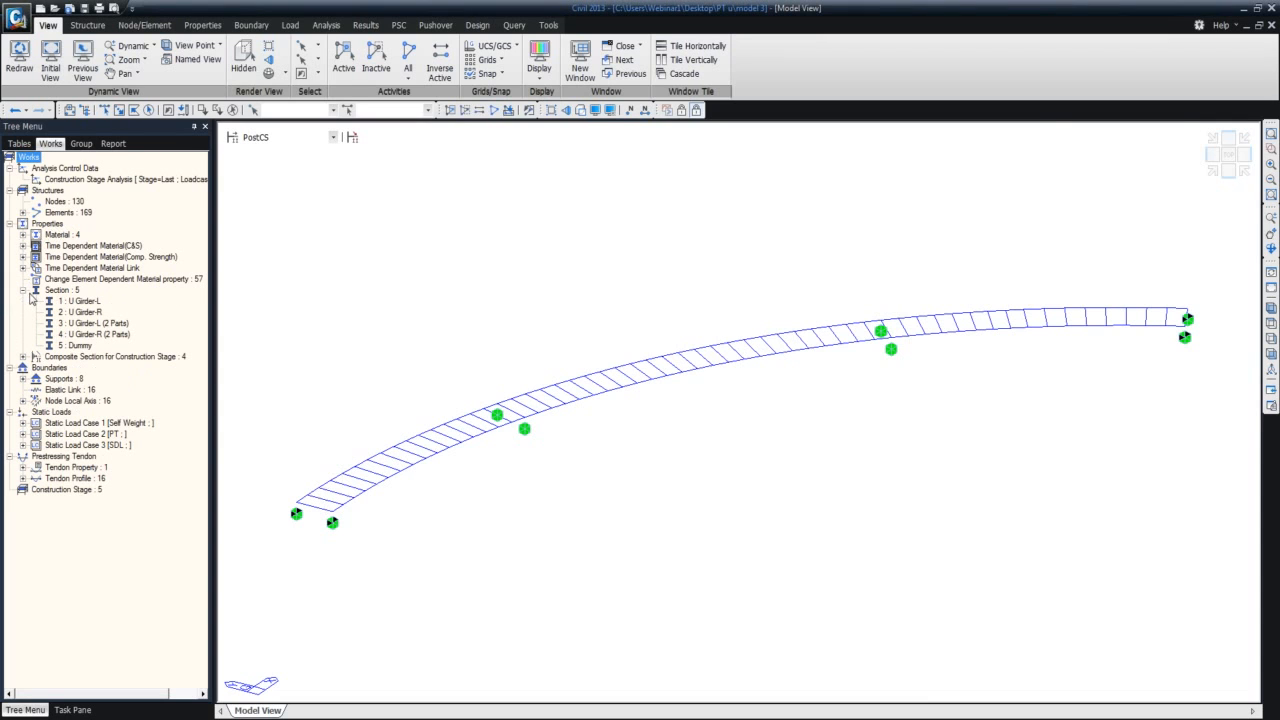
pyautogui.rightClick(82, 346)
pyautogui.click(140, 531)
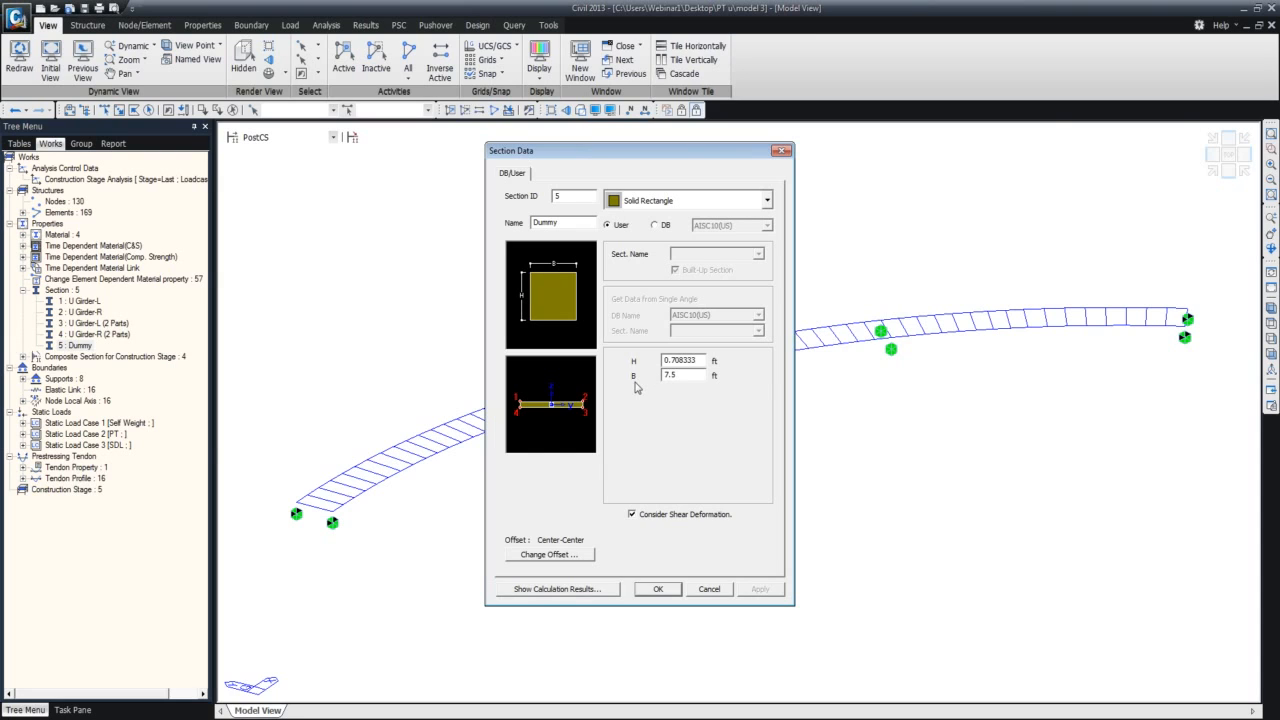
pyautogui.click(35, 247)
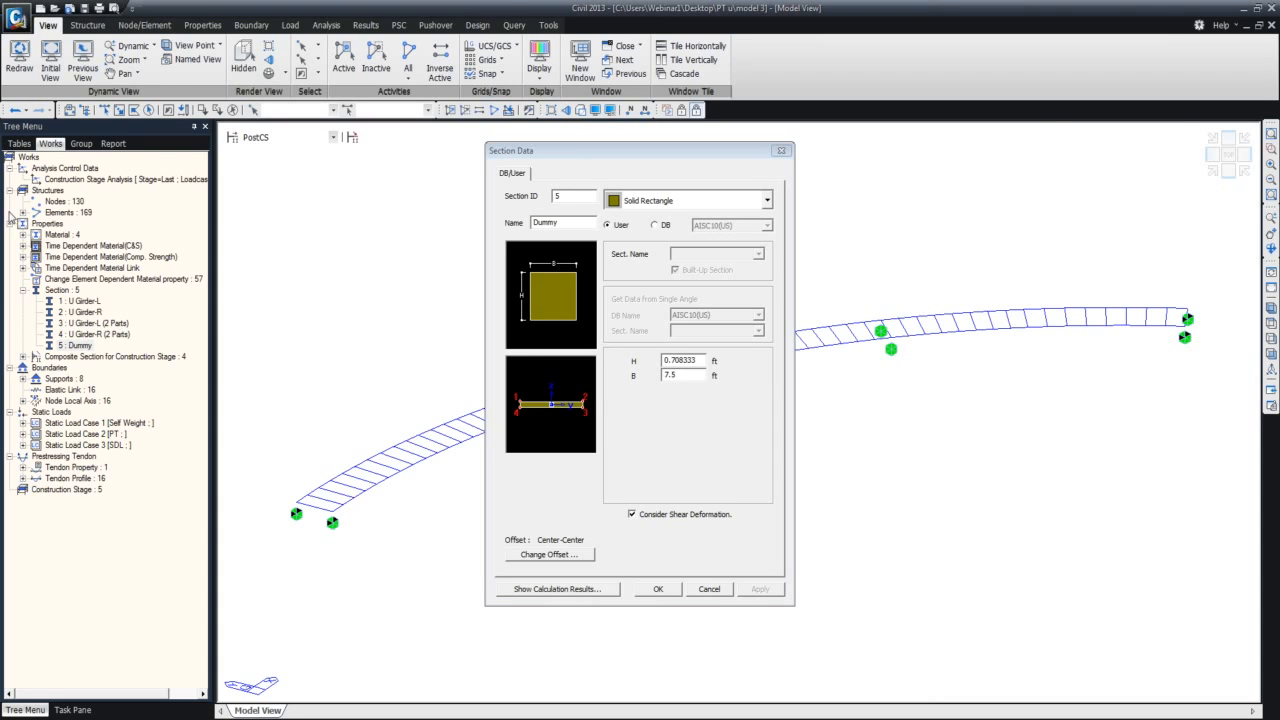
pyautogui.click(781, 150)
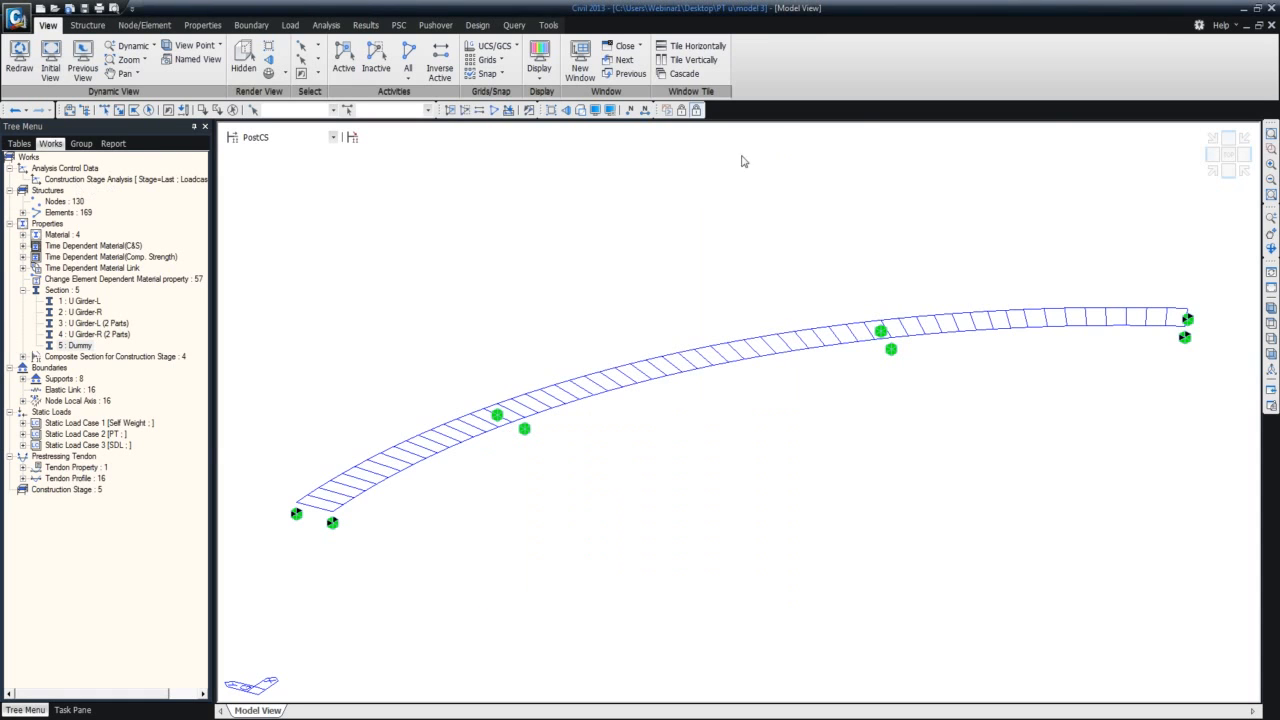
# Return the model from post-processing to preprocessing mode and show the moving load settings.
pyautogui.click(290, 26)
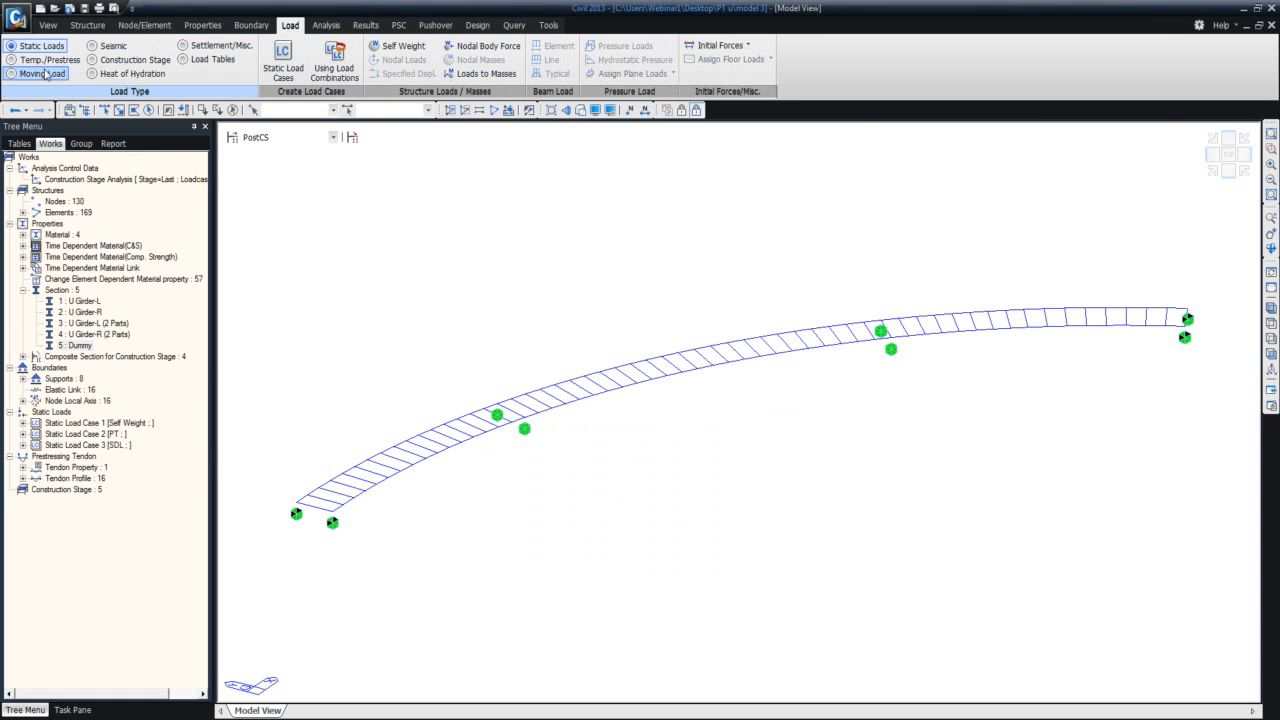
pyautogui.click(682, 111)
pyautogui.click(40, 74)
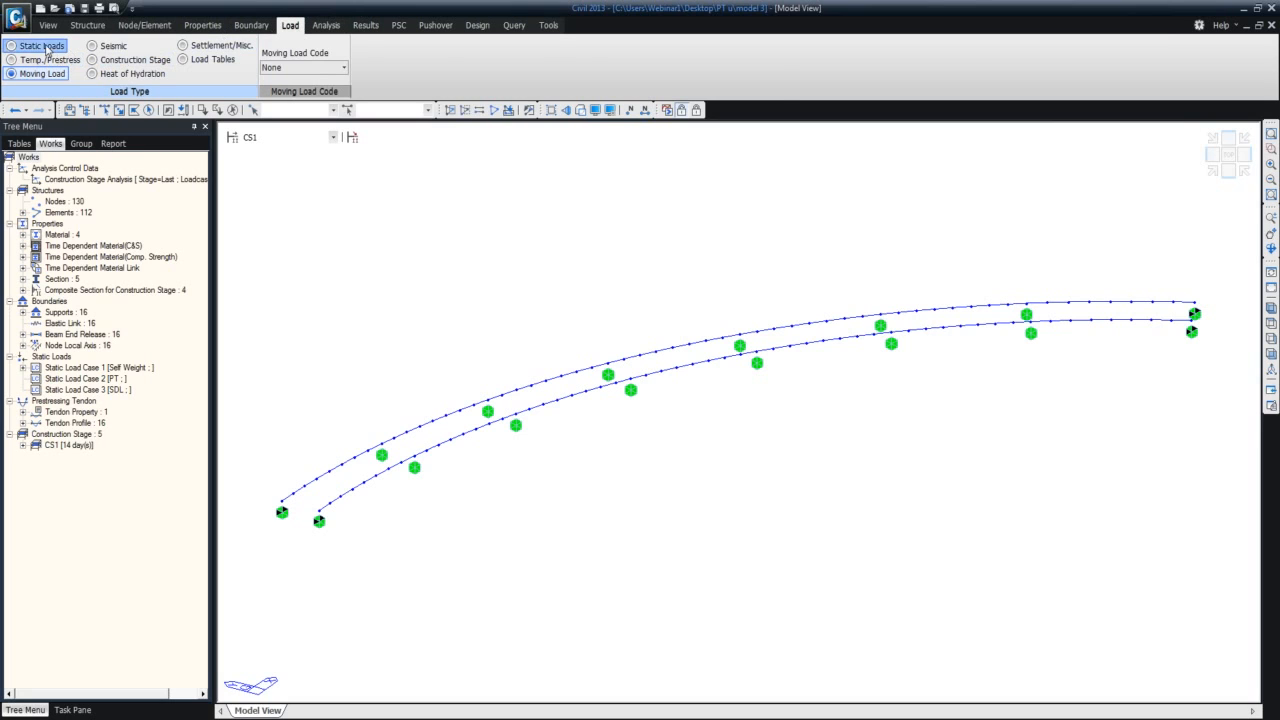
# Look through the available load types, from static, prestress and moving loads to construction stage, heat of hydration, settlement and load tables.
pyautogui.click(42, 46)
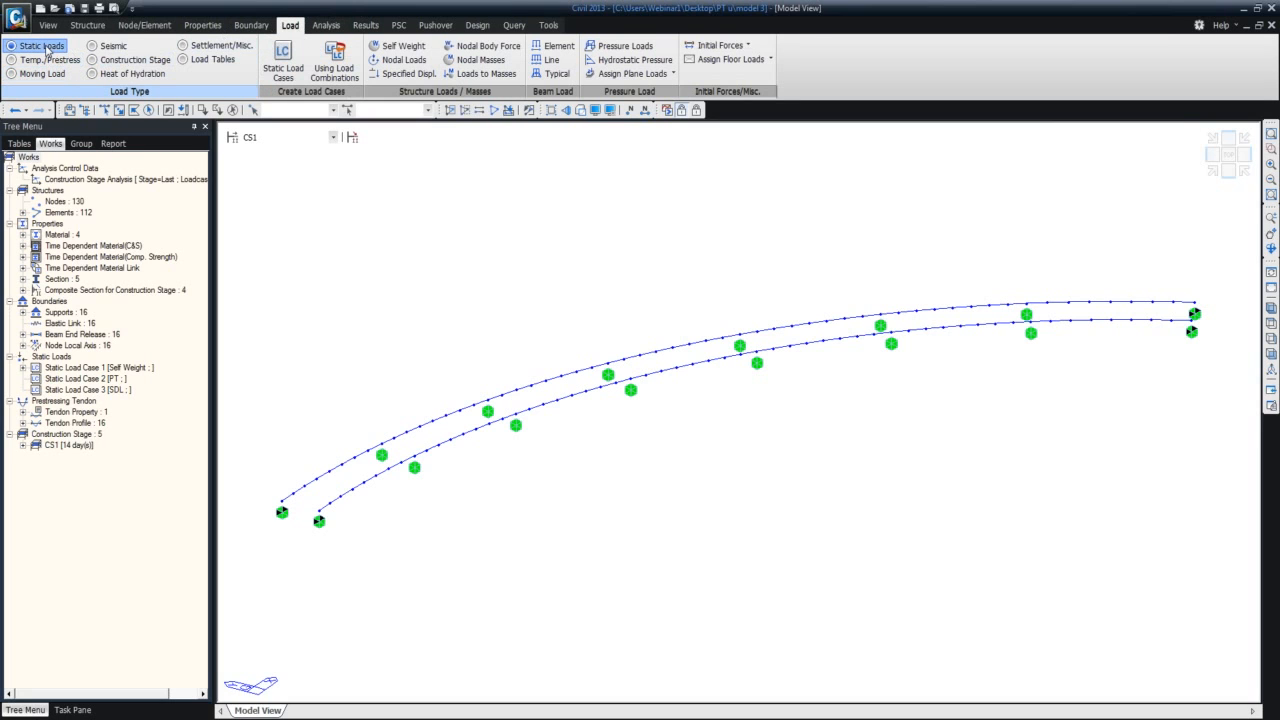
pyautogui.click(46, 60)
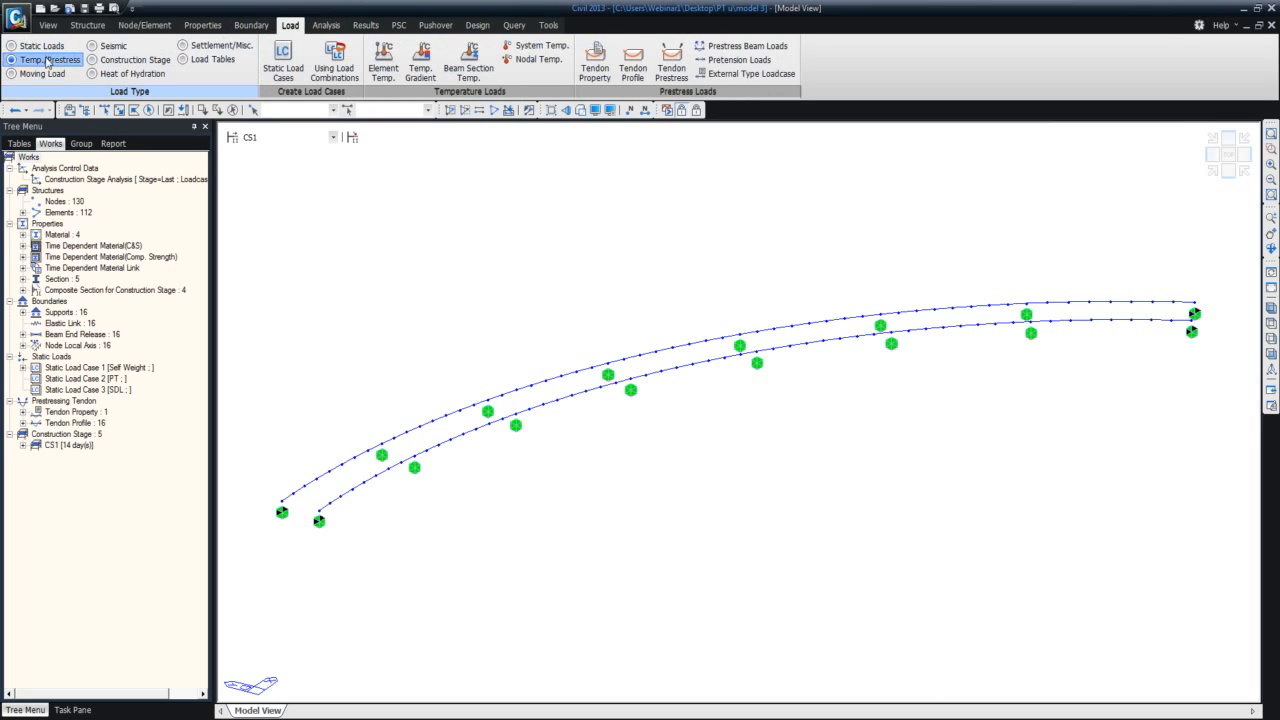
pyautogui.click(44, 74)
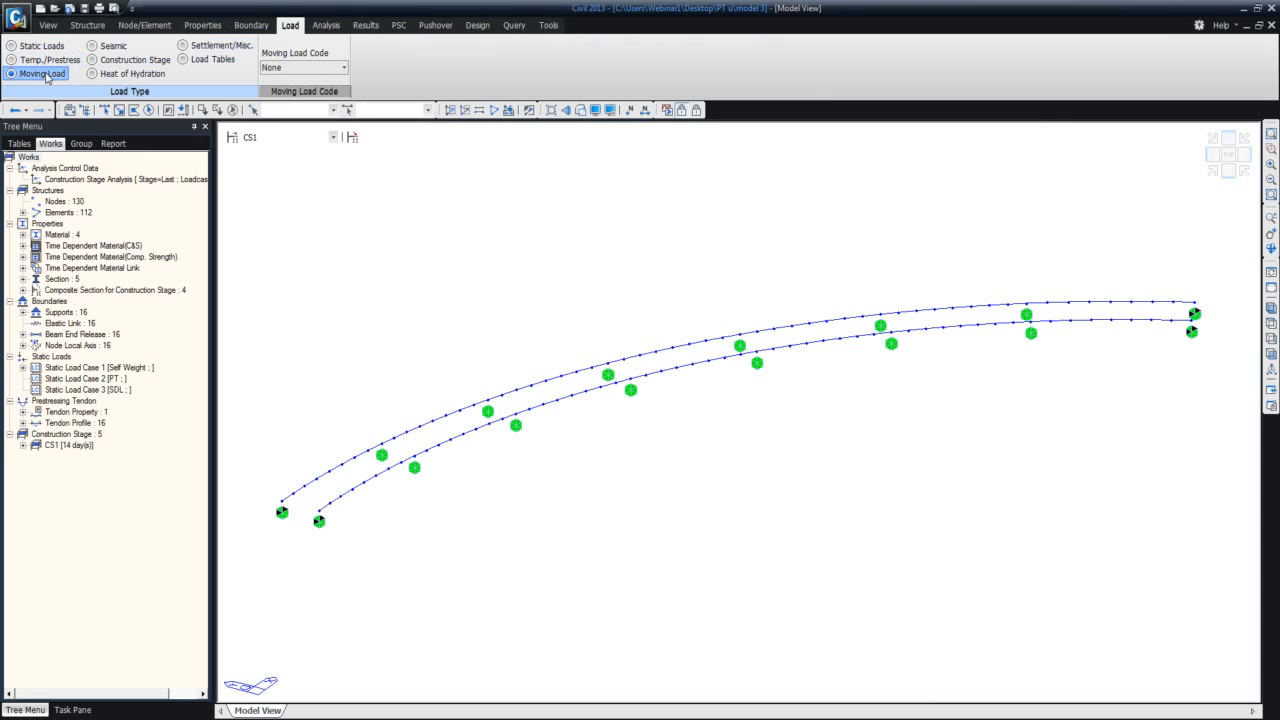
pyautogui.click(110, 46)
pyautogui.click(130, 60)
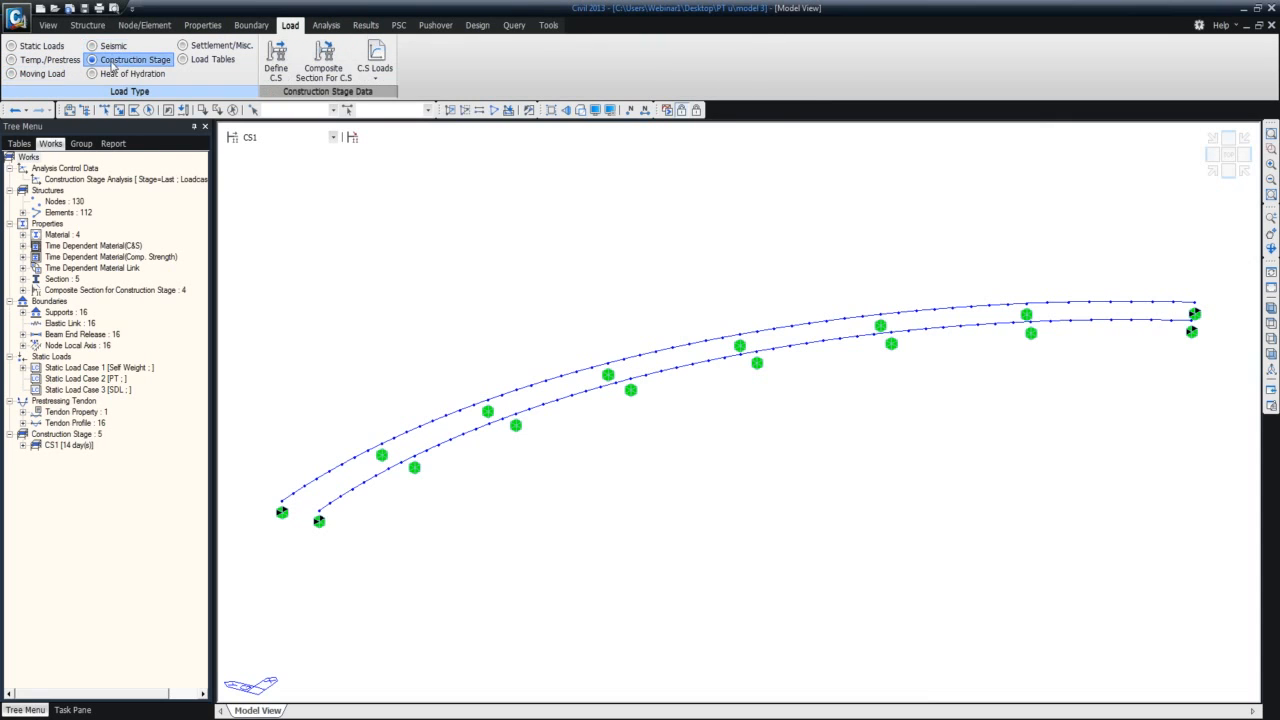
pyautogui.click(114, 75)
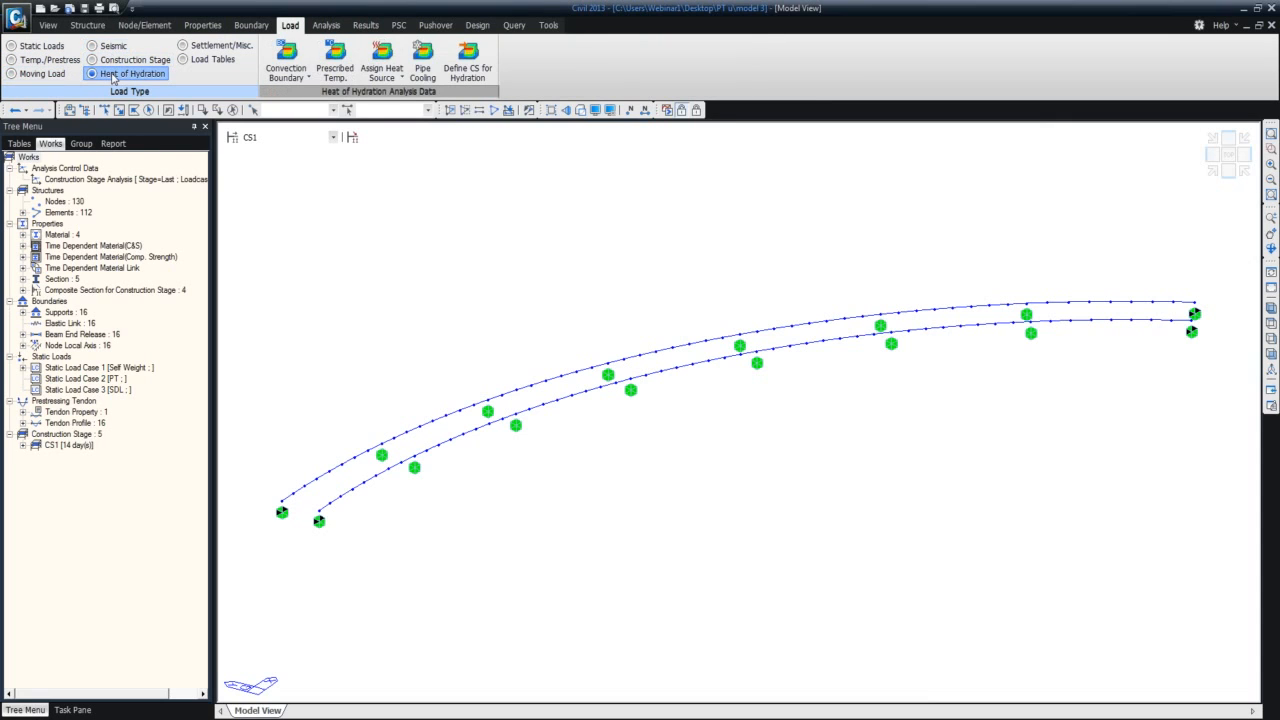
pyautogui.click(210, 46)
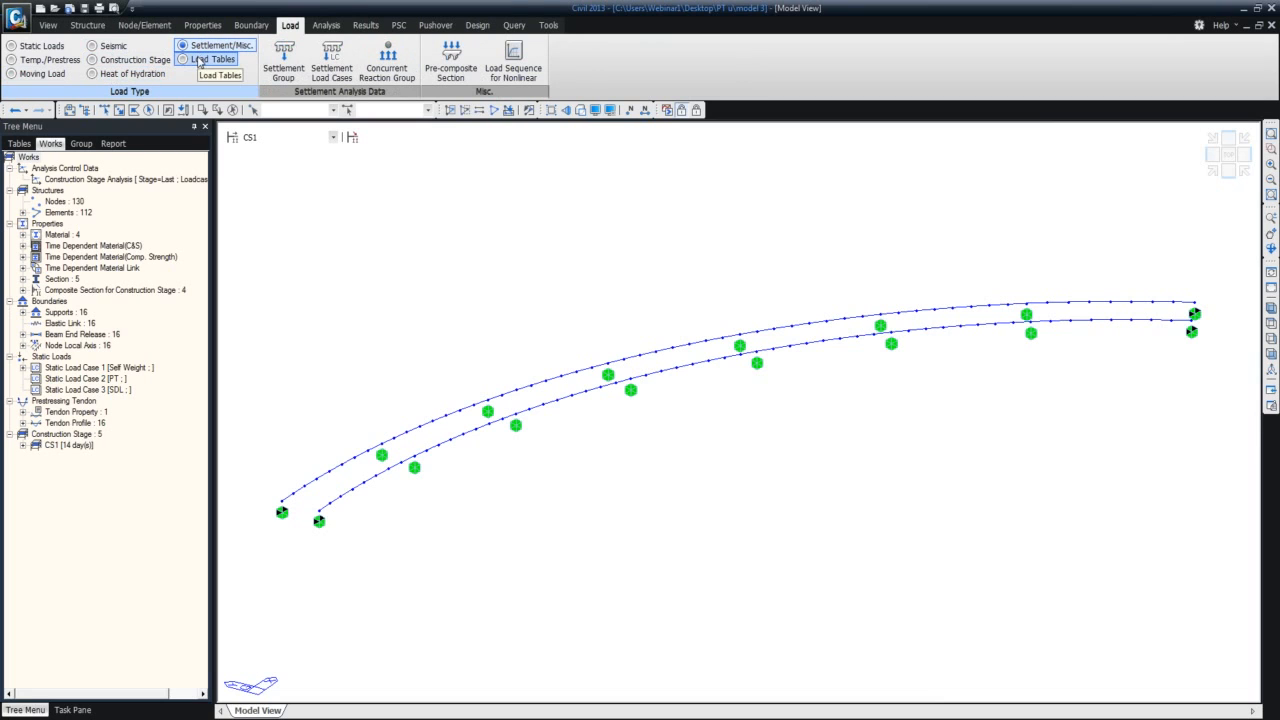
pyautogui.click(199, 60)
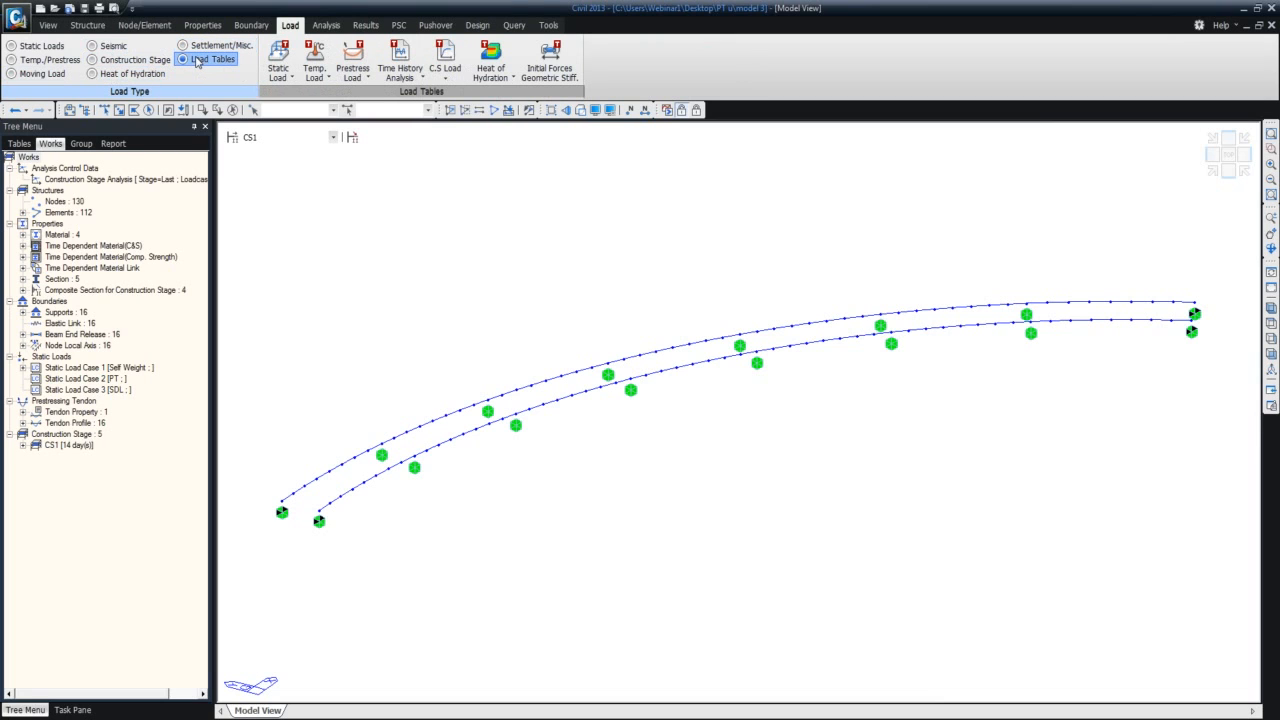
# Try to set the moving load code to AASHTO LRFD at construction stage CS1.
pyautogui.click(56, 75)
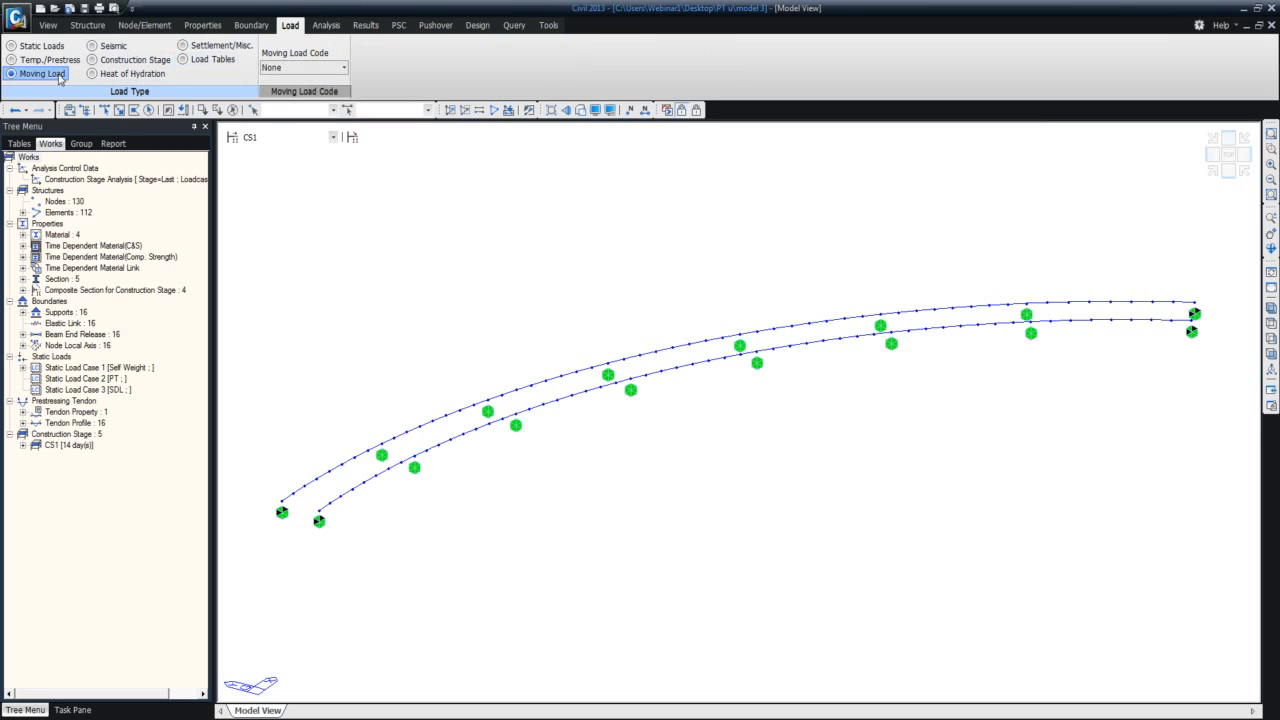
pyautogui.click(343, 69)
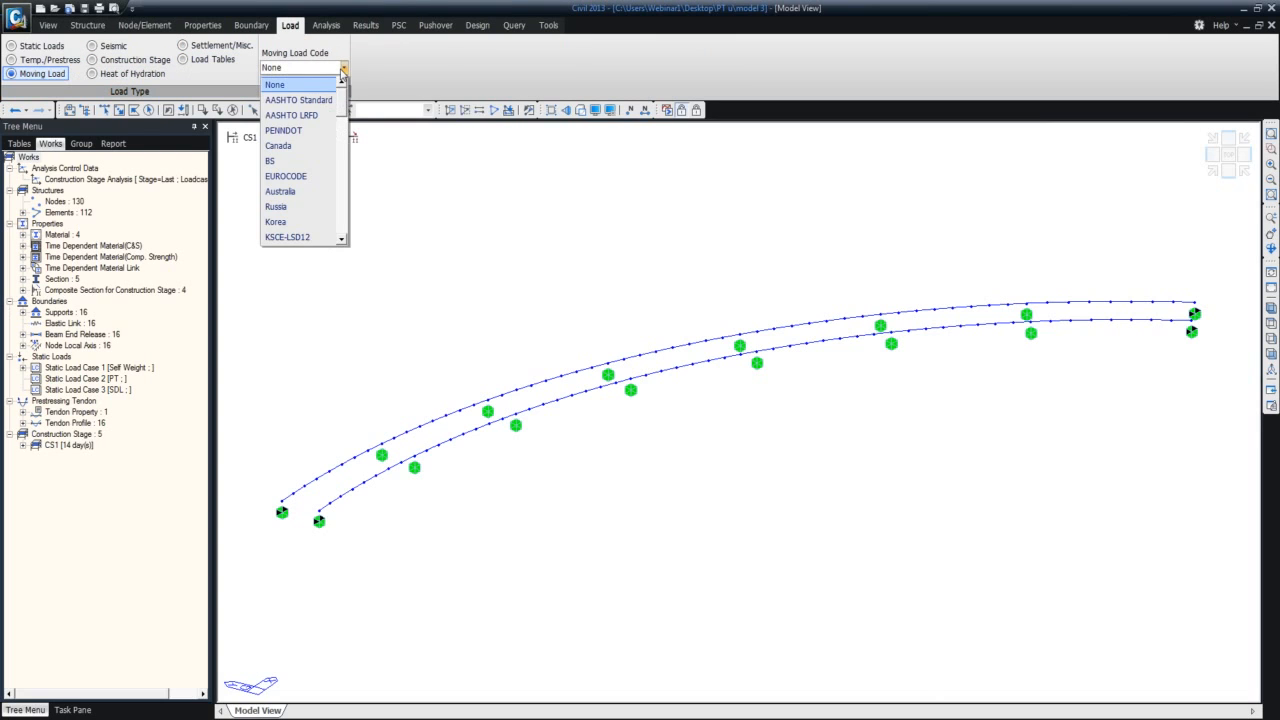
pyautogui.click(321, 116)
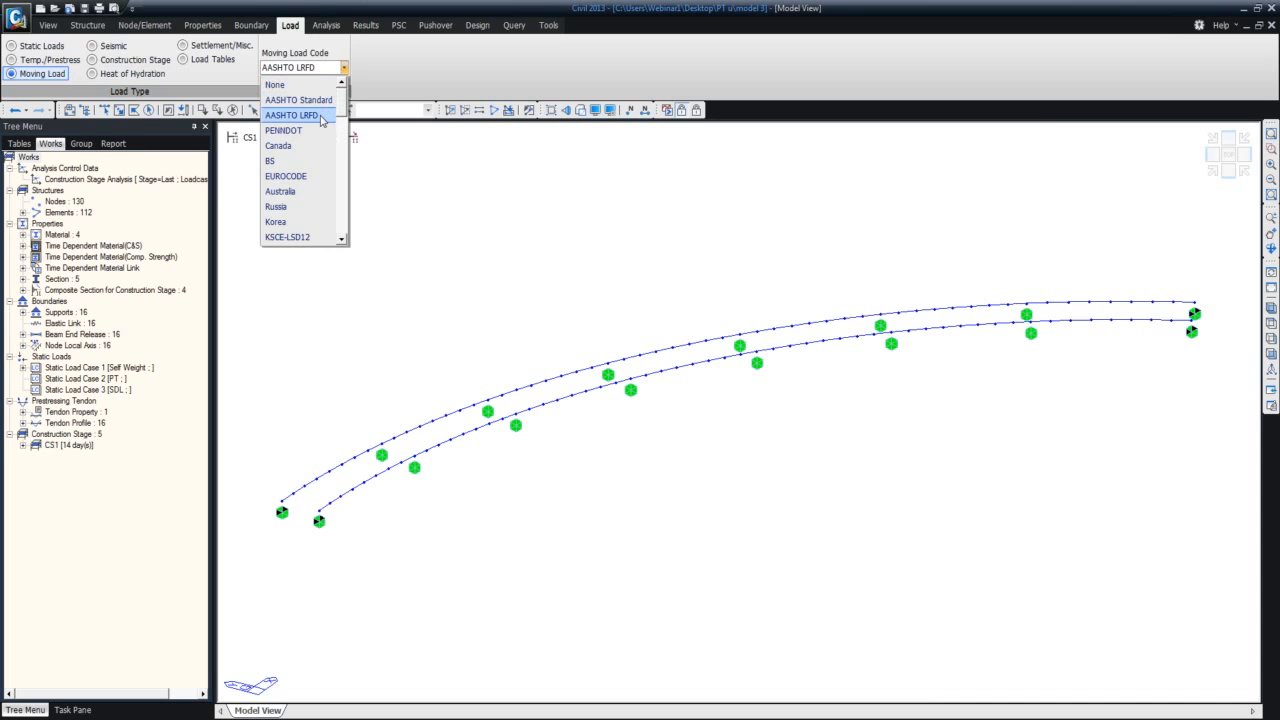
pyautogui.click(321, 116)
pyautogui.click(660, 408)
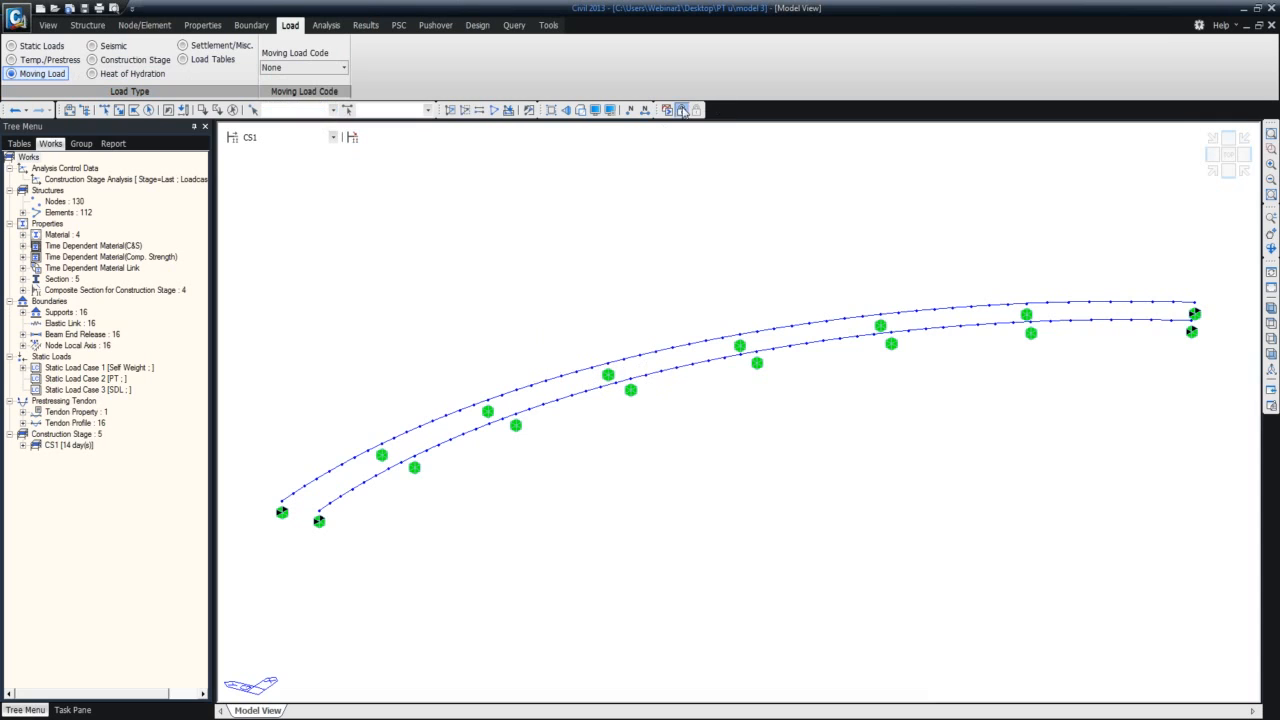
# Switch the model to the Base stage and set the moving load code to AASHTO LRFD.
pyautogui.click(333, 138)
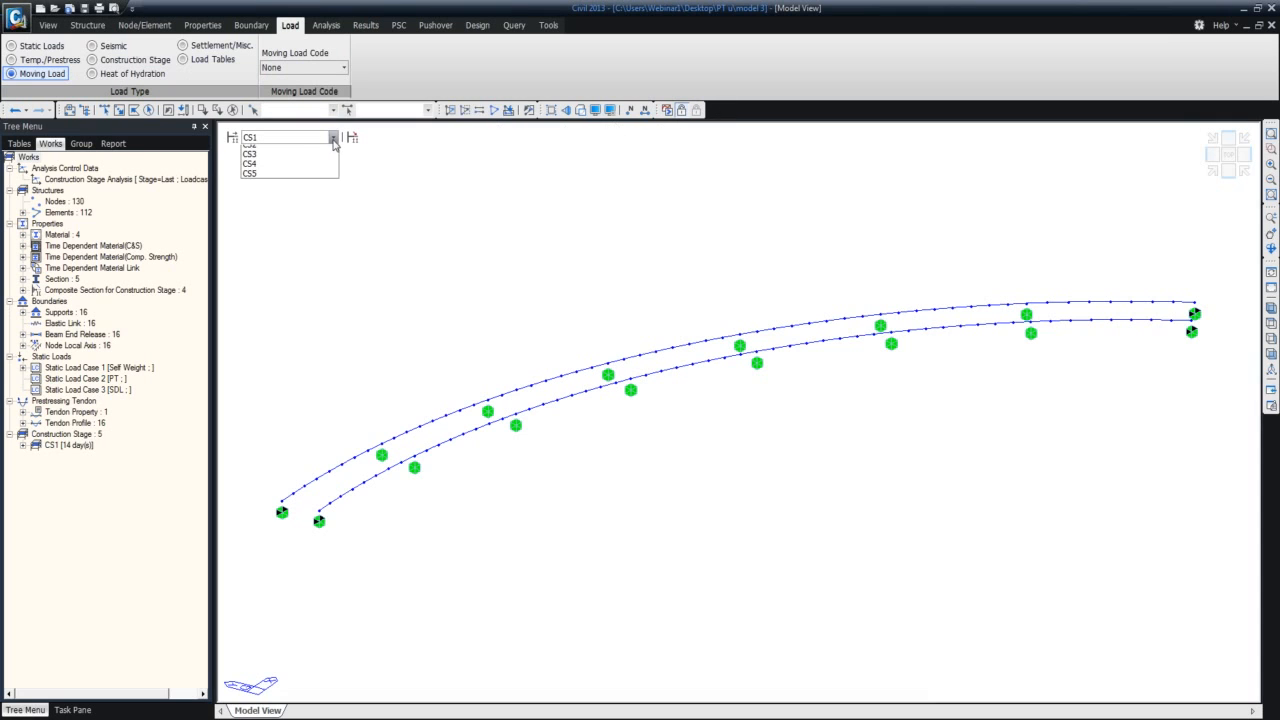
pyautogui.click(318, 150)
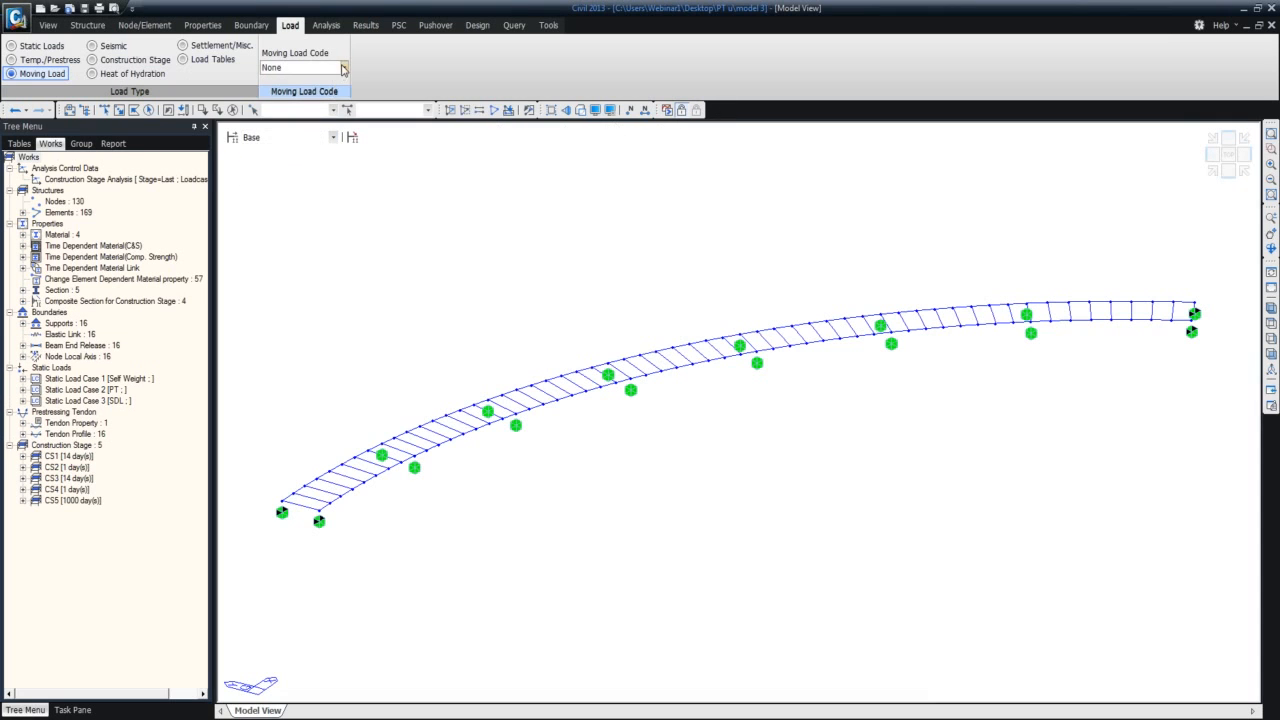
pyautogui.click(343, 68)
pyautogui.click(300, 108)
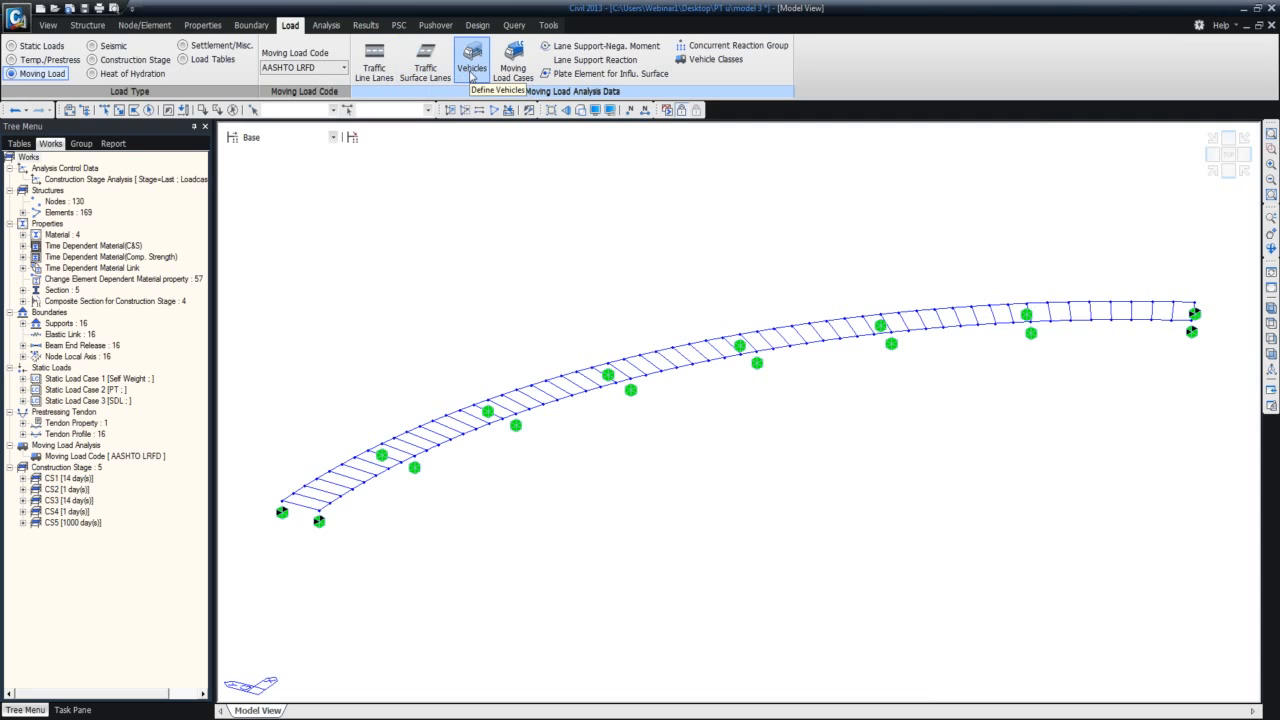
# Open a new standard vehicle definition and examine the HL-93TRK properties under AASHTO LRFD Load.
pyautogui.click(472, 76)
pyautogui.click(199, 66)
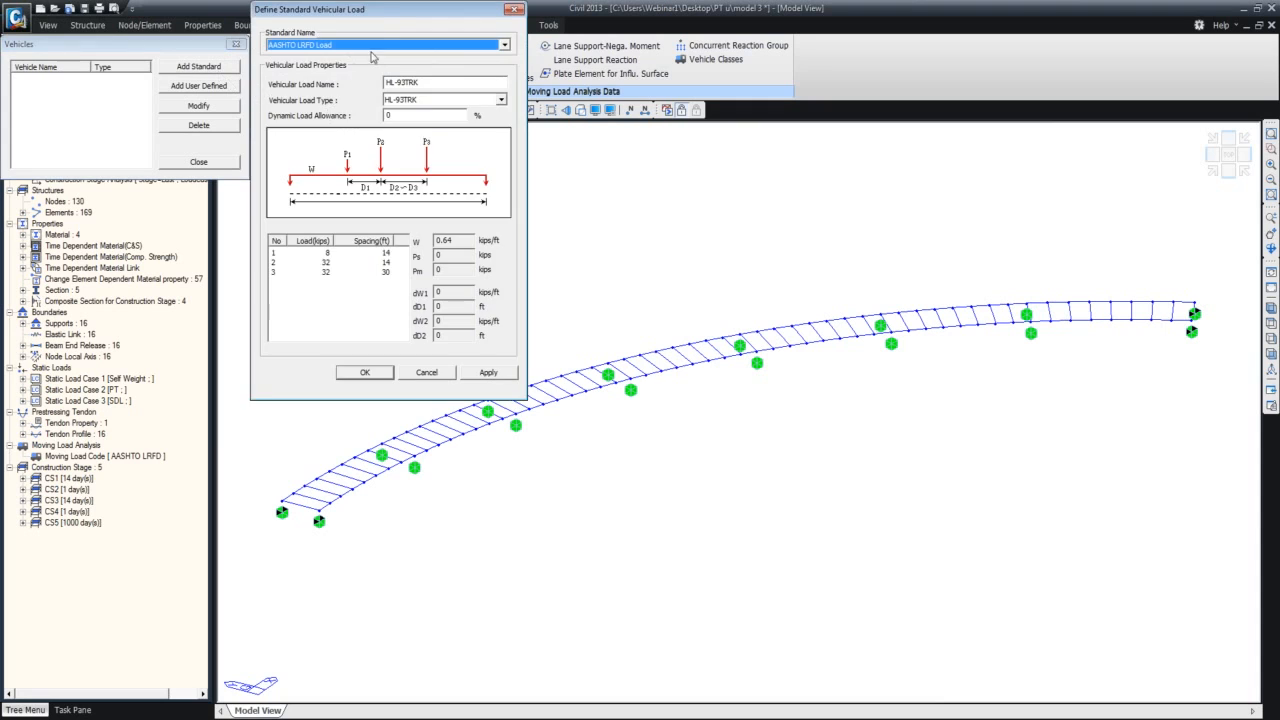
pyautogui.moveTo(381, 8); pyautogui.dragTo(419, 80)
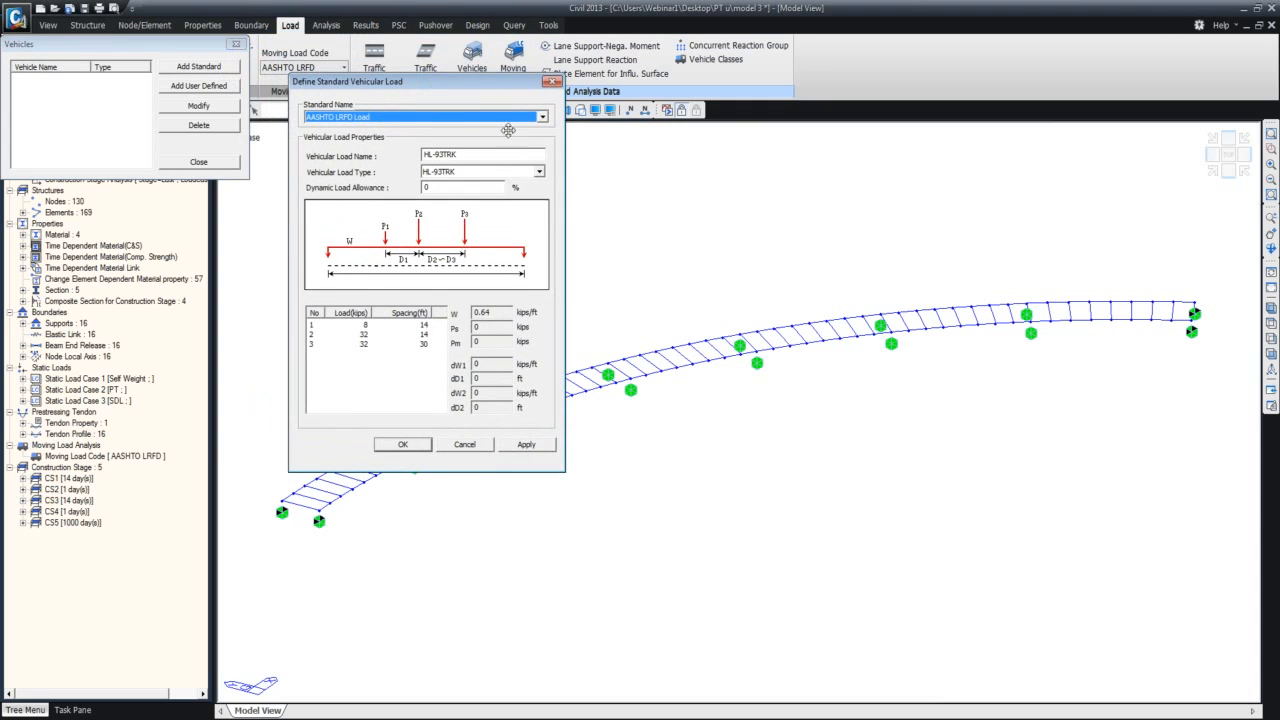
pyautogui.click(539, 172)
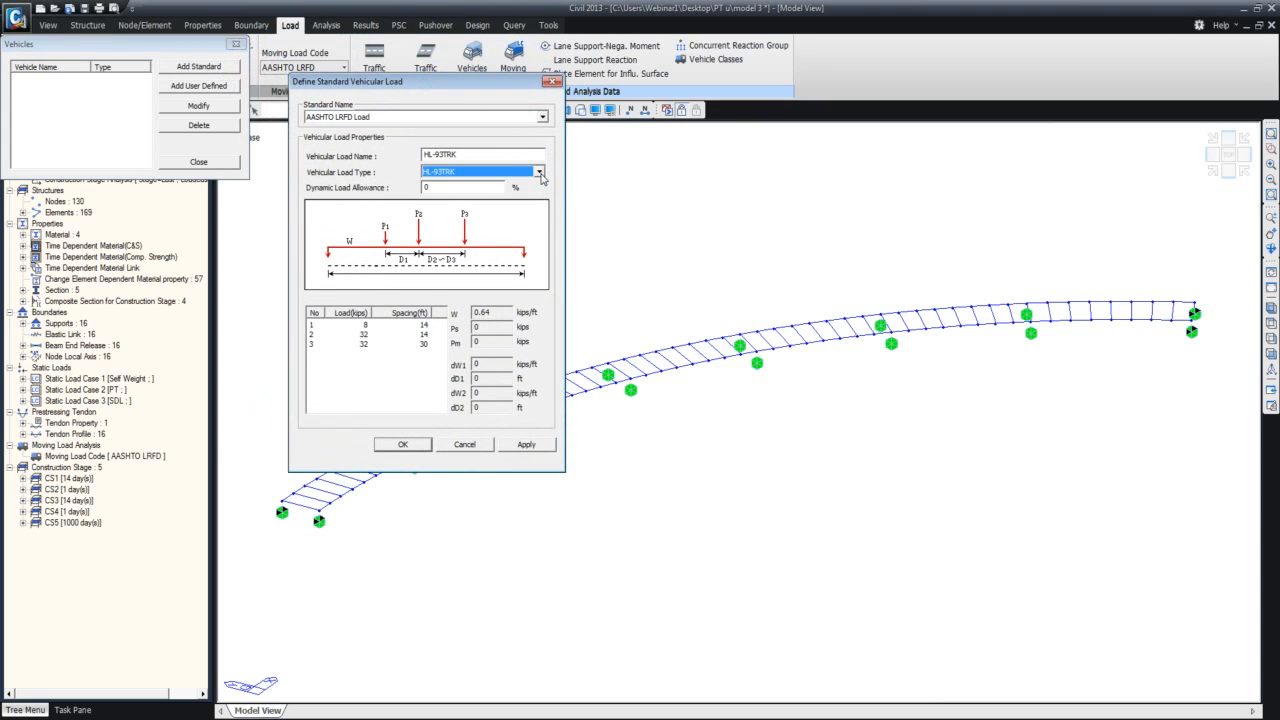
pyautogui.press('Tab')
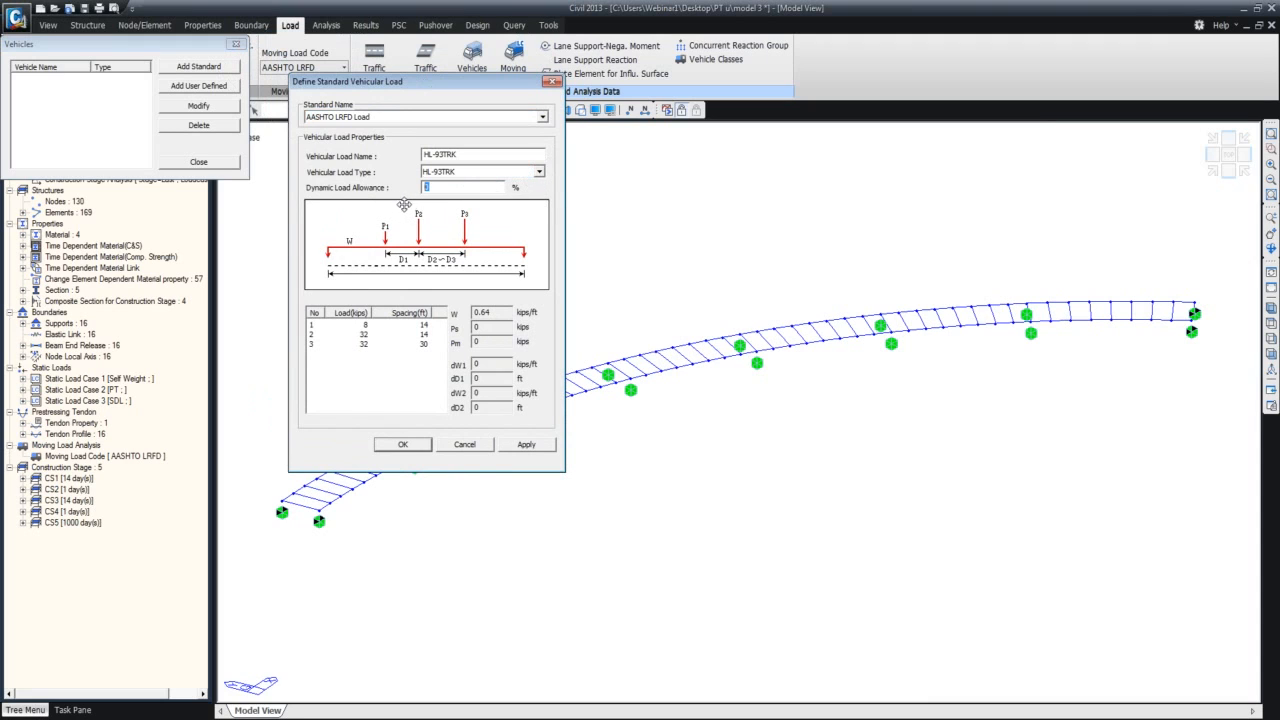
# Preview the vehicles under AASHTO Standard Load and Caltrans Standard Load, and close the definition without adding one.
pyautogui.click(542, 117)
pyautogui.click(538, 138)
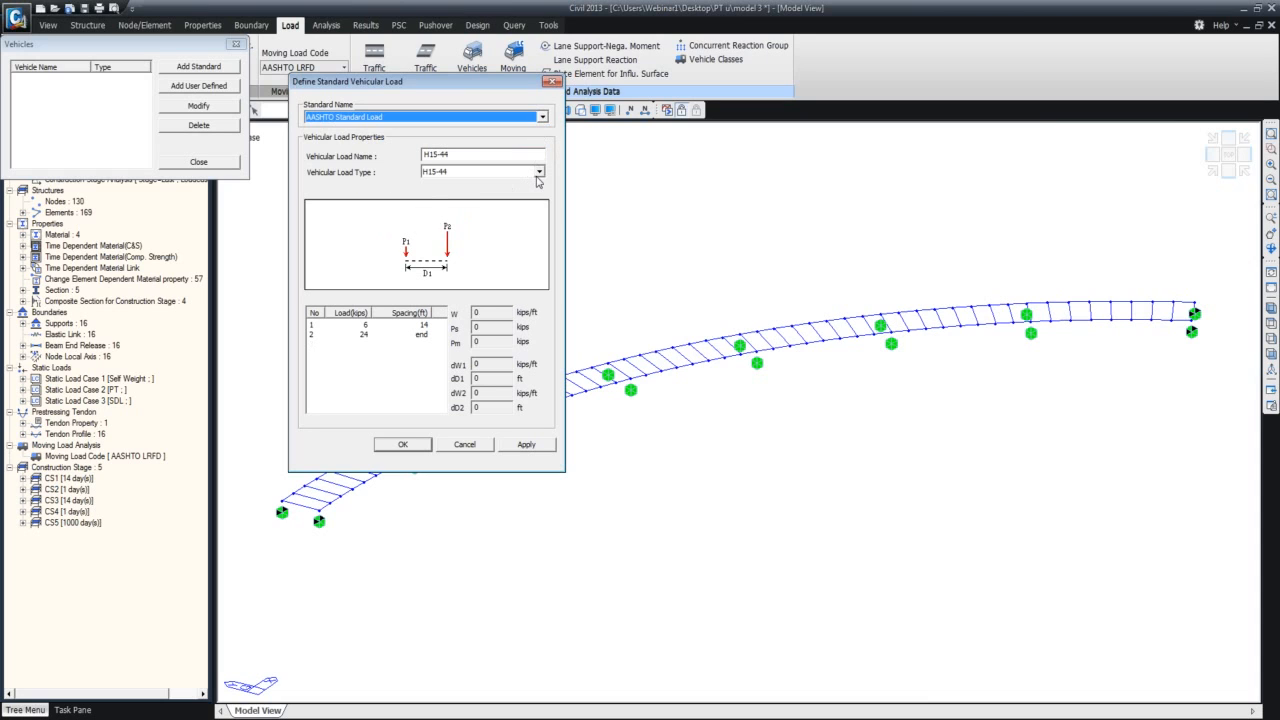
pyautogui.click(539, 172)
pyautogui.click(543, 173)
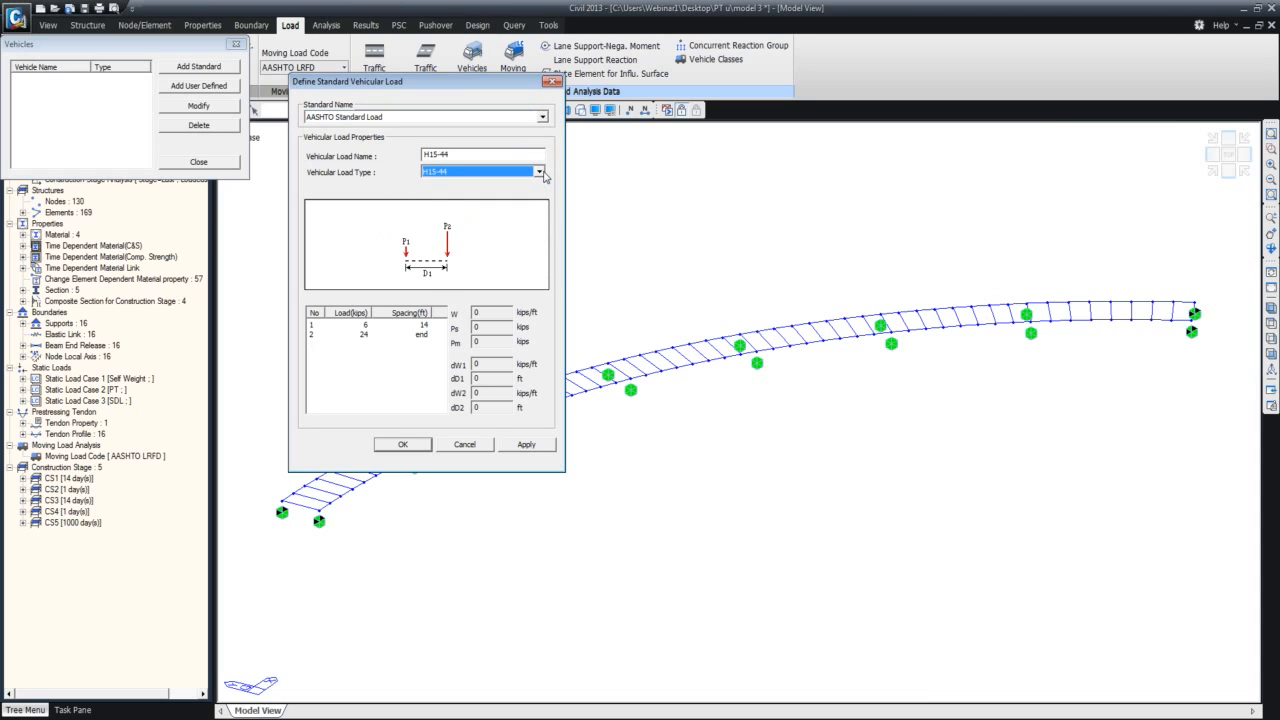
pyautogui.click(542, 117)
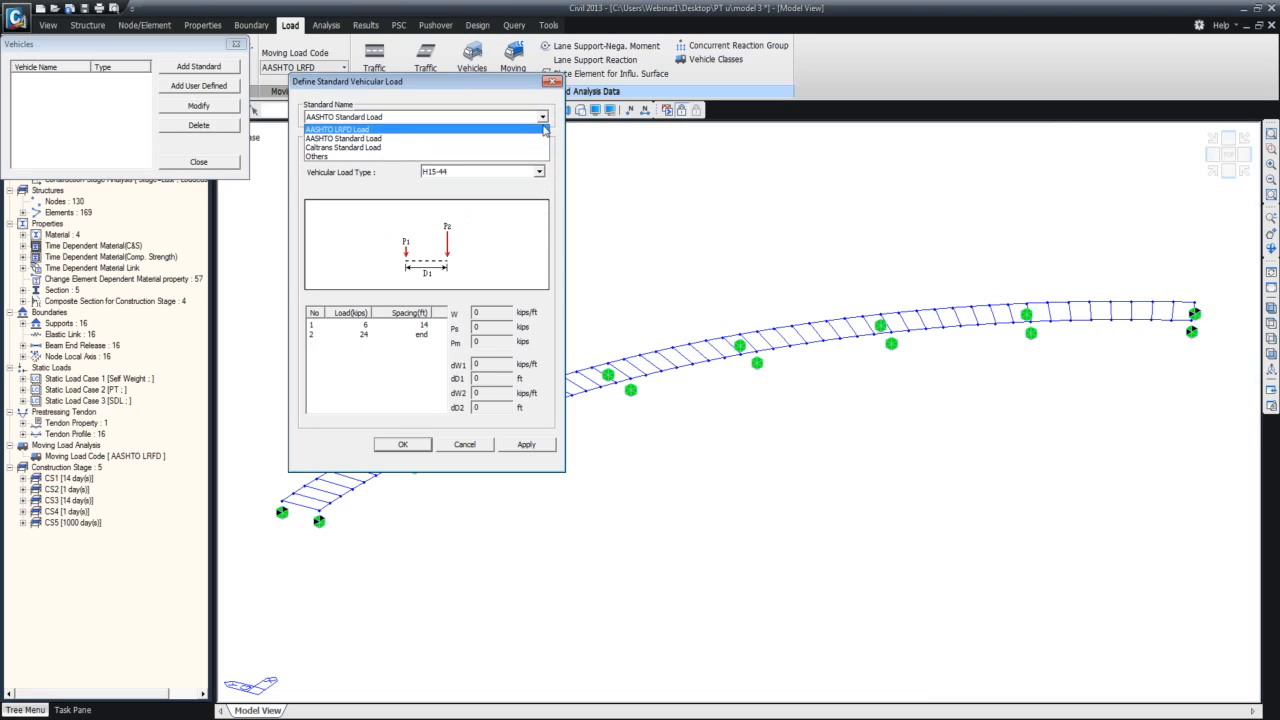
pyautogui.click(543, 147)
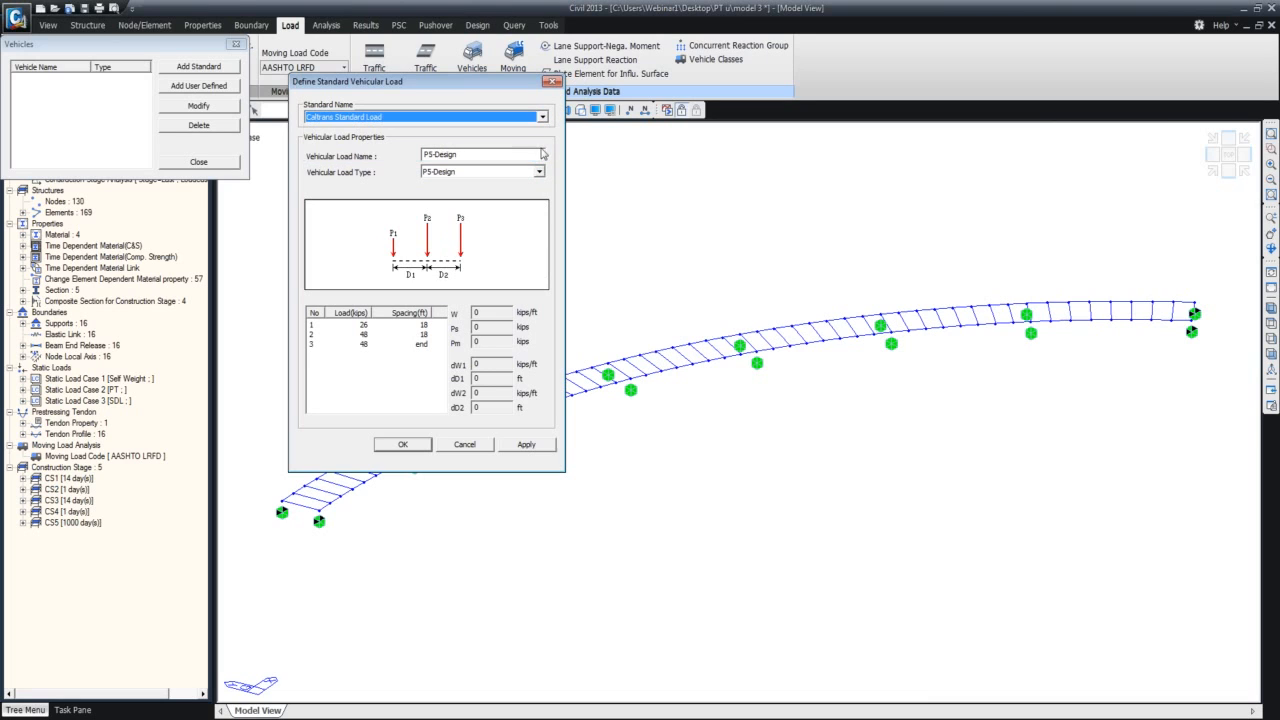
pyautogui.click(552, 82)
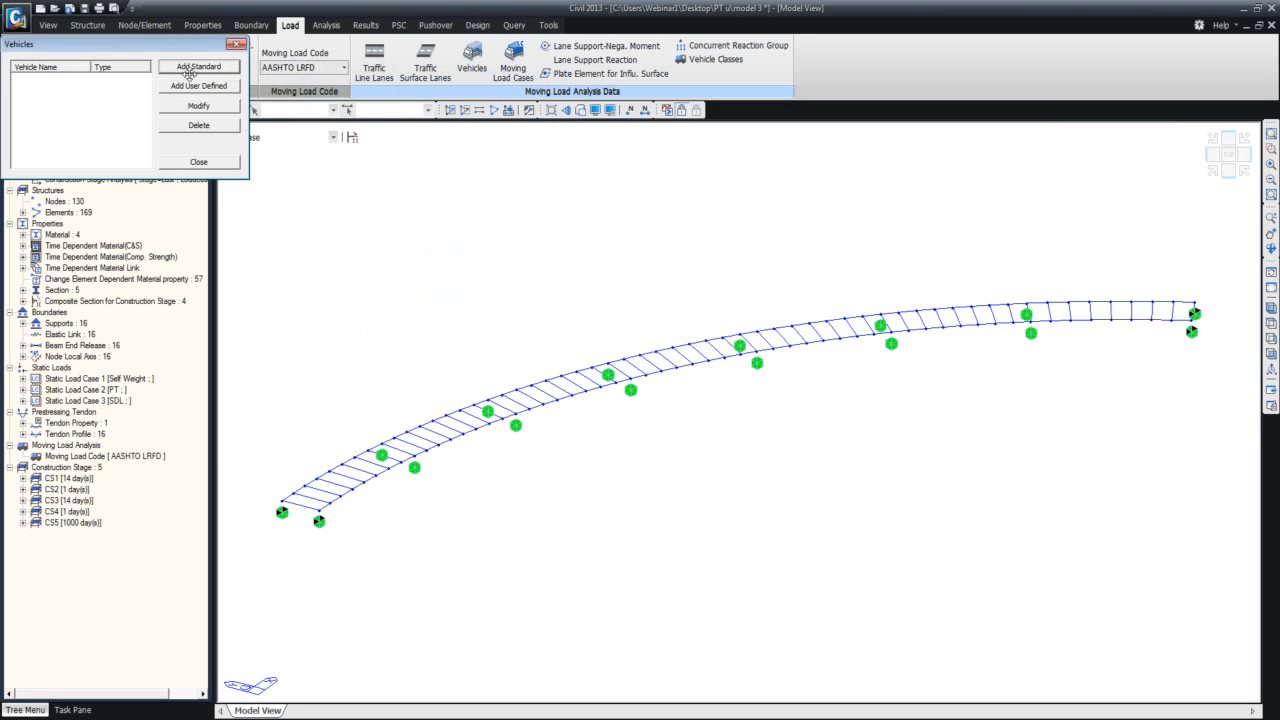
# Open a user-defined vehicle definition, view the Permit Truck load options, and close it without adding a vehicle.
pyautogui.click(218, 86)
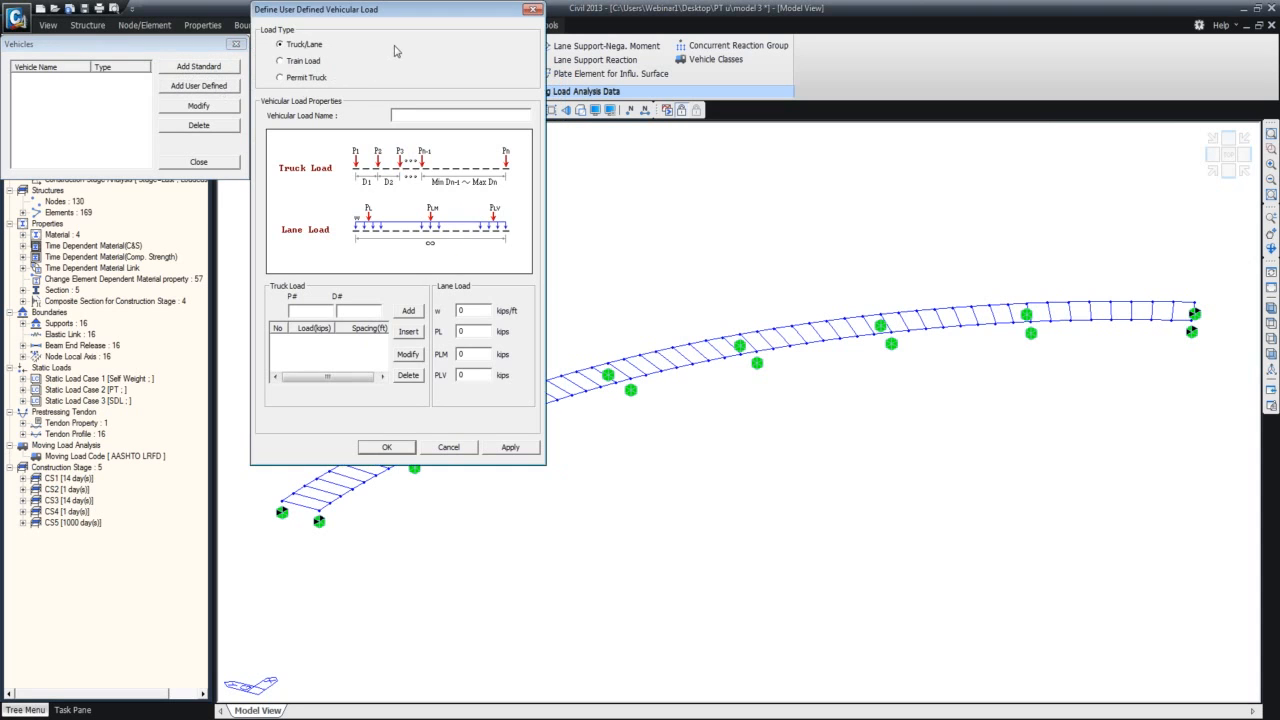
pyautogui.moveTo(435, 13); pyautogui.dragTo(479, 62)
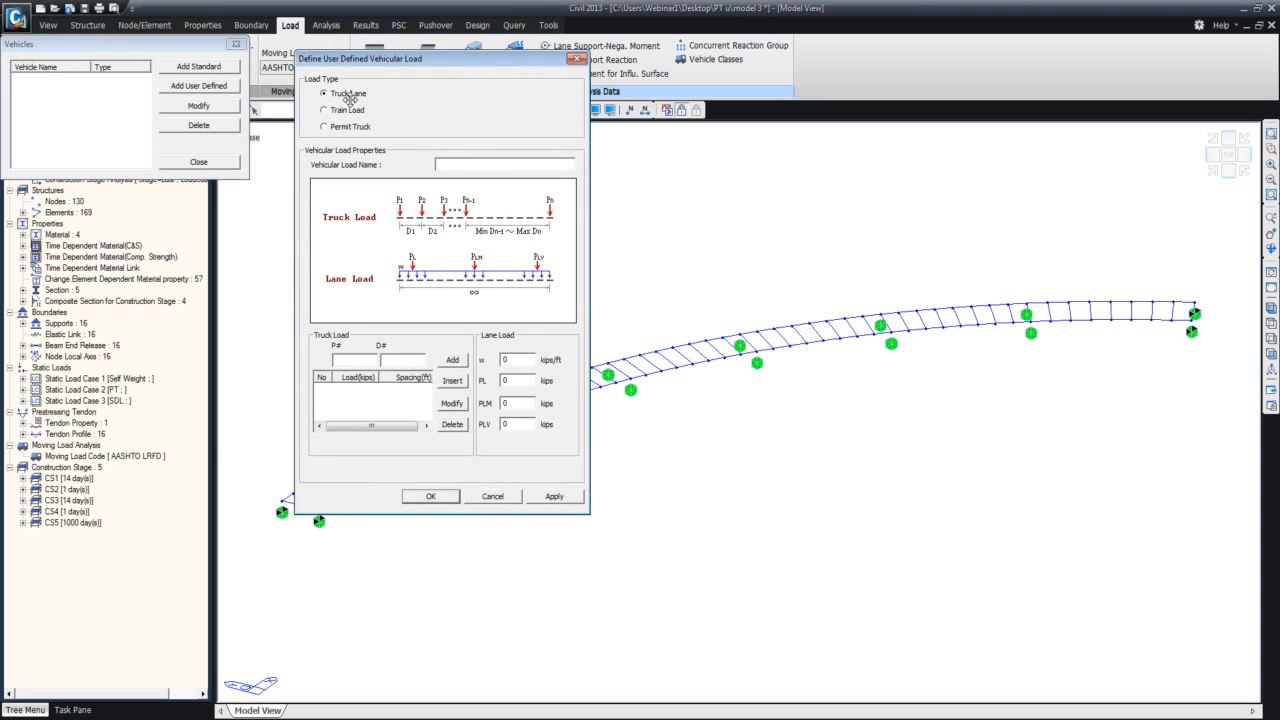
pyautogui.click(356, 128)
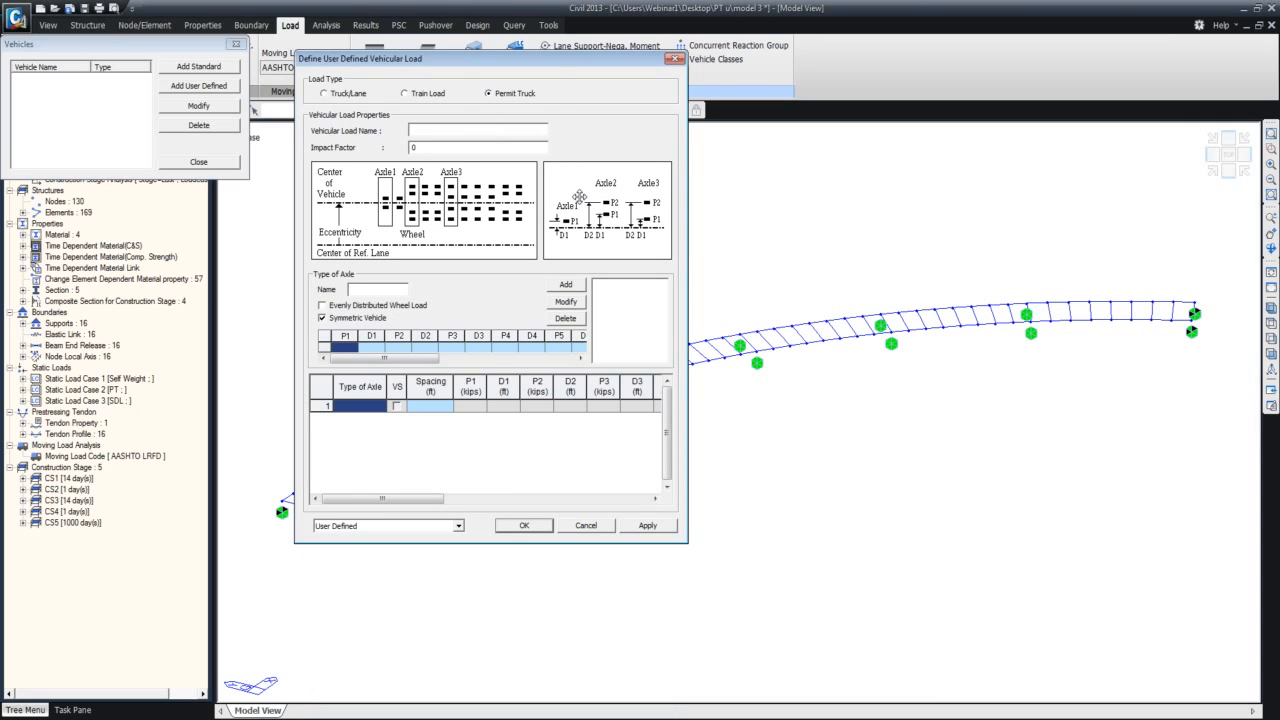
pyautogui.moveTo(544, 64); pyautogui.dragTo(538, 53)
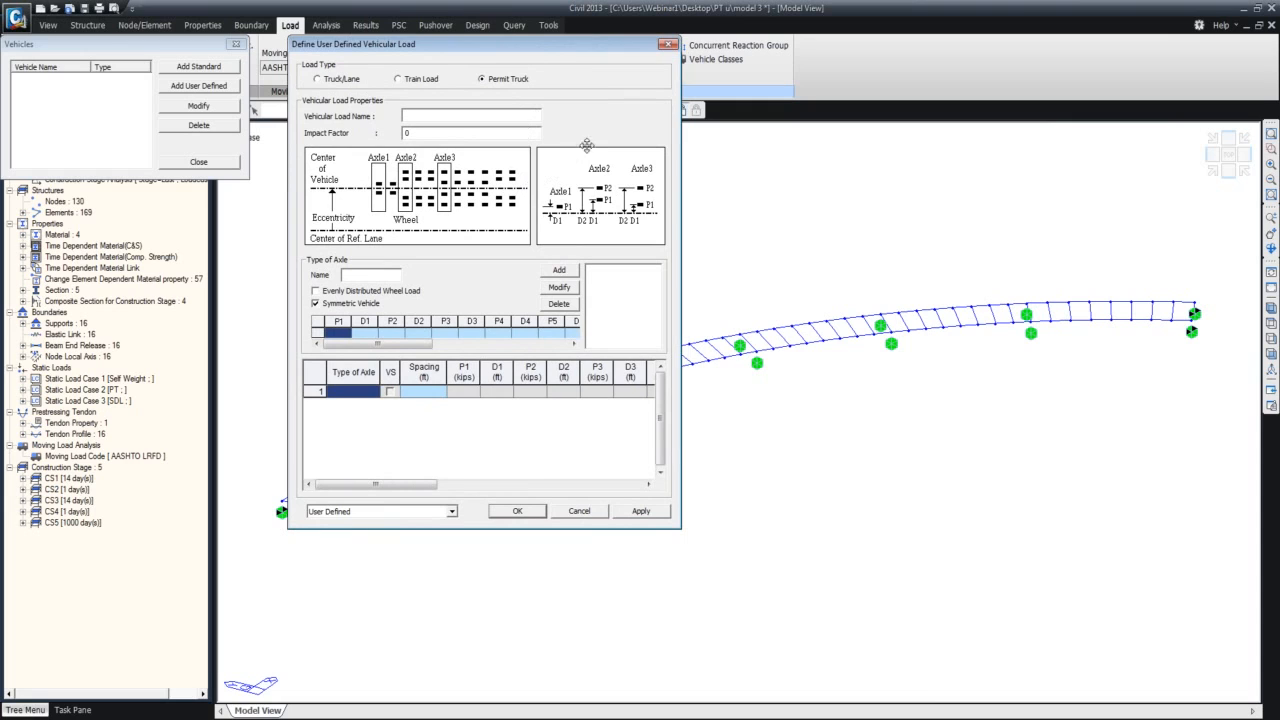
pyautogui.click(668, 48)
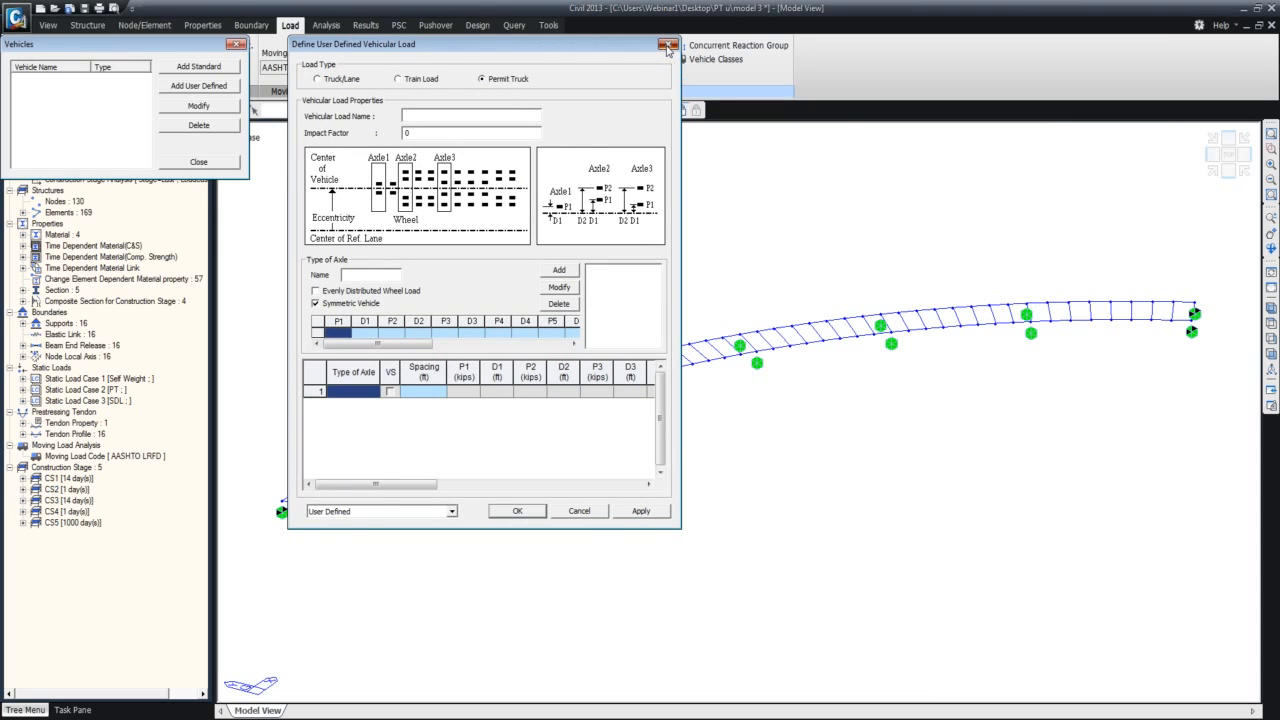
pyautogui.click(668, 48)
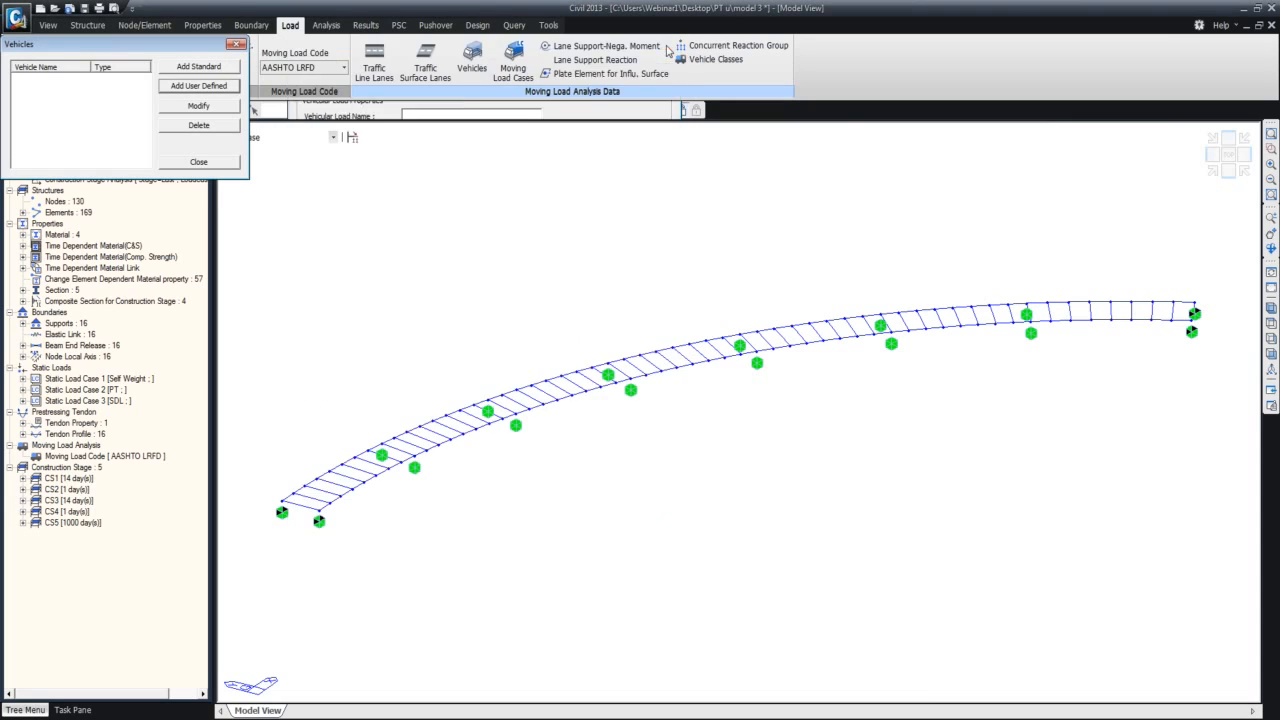
# Close the vehicle list and display the bridge model with hidden-surface rendering to examine the girder section at its start.
pyautogui.click(237, 46)
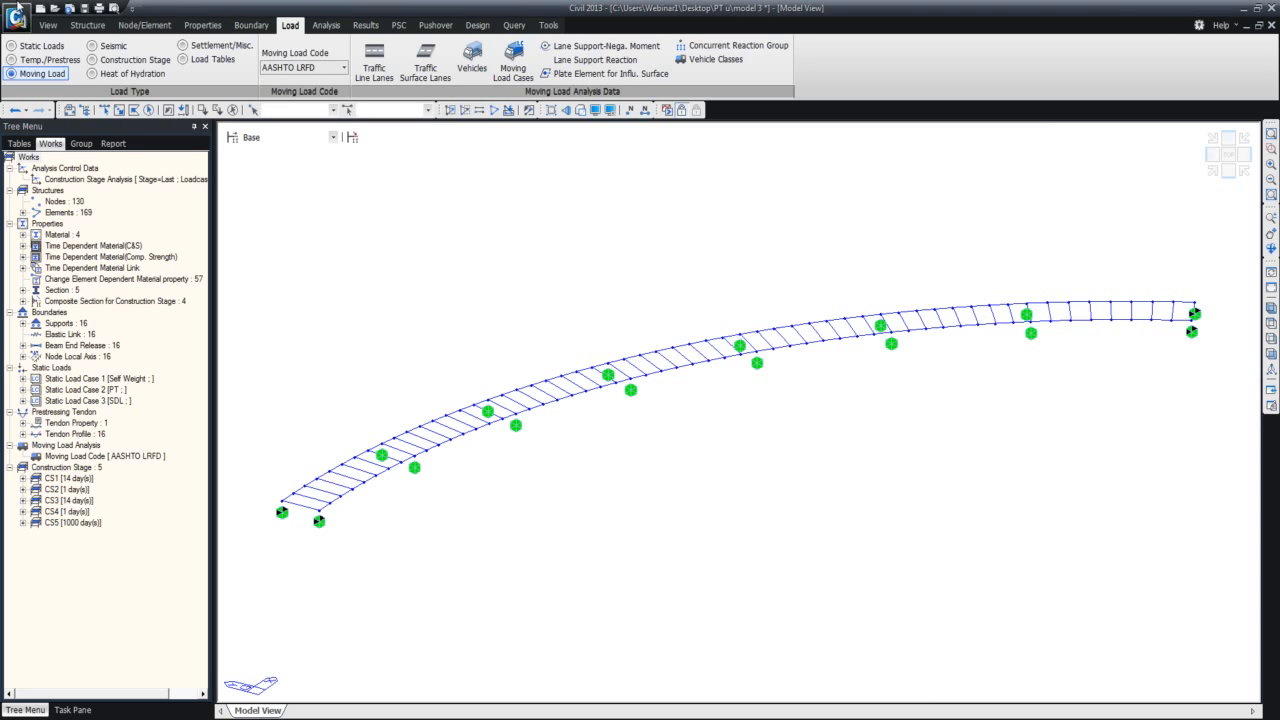
pyautogui.click(48, 25)
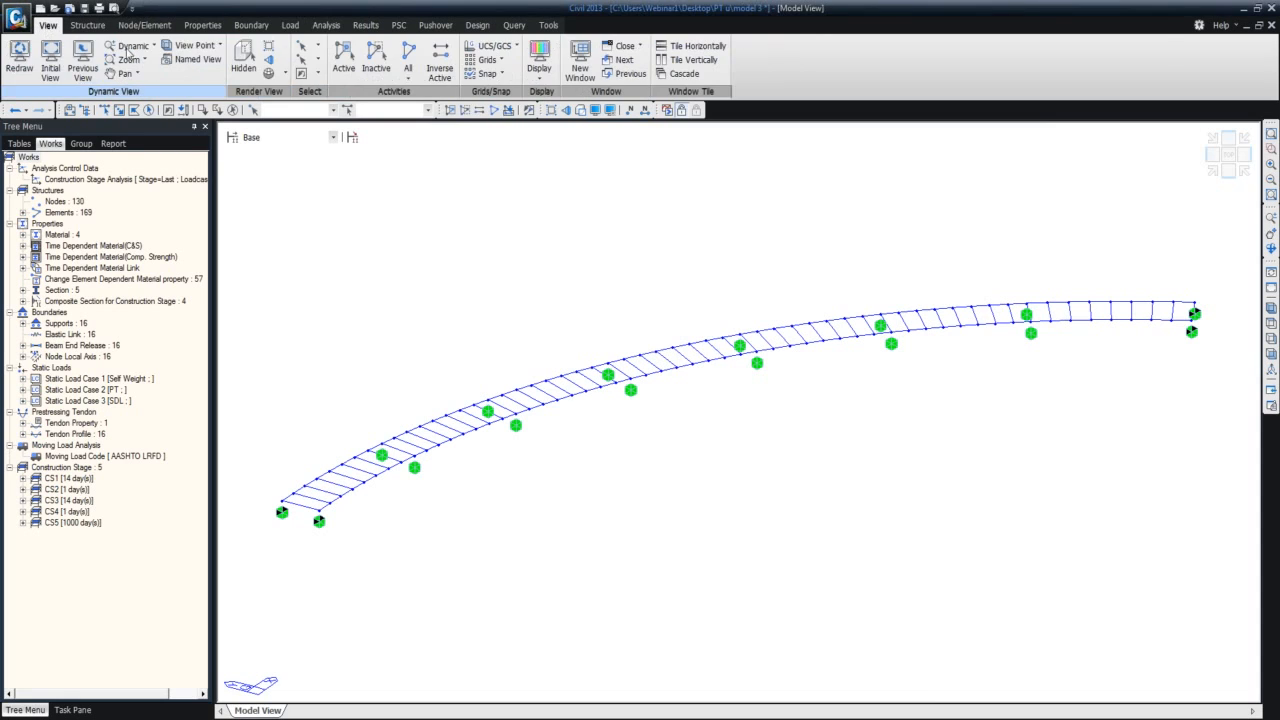
pyautogui.click(243, 58)
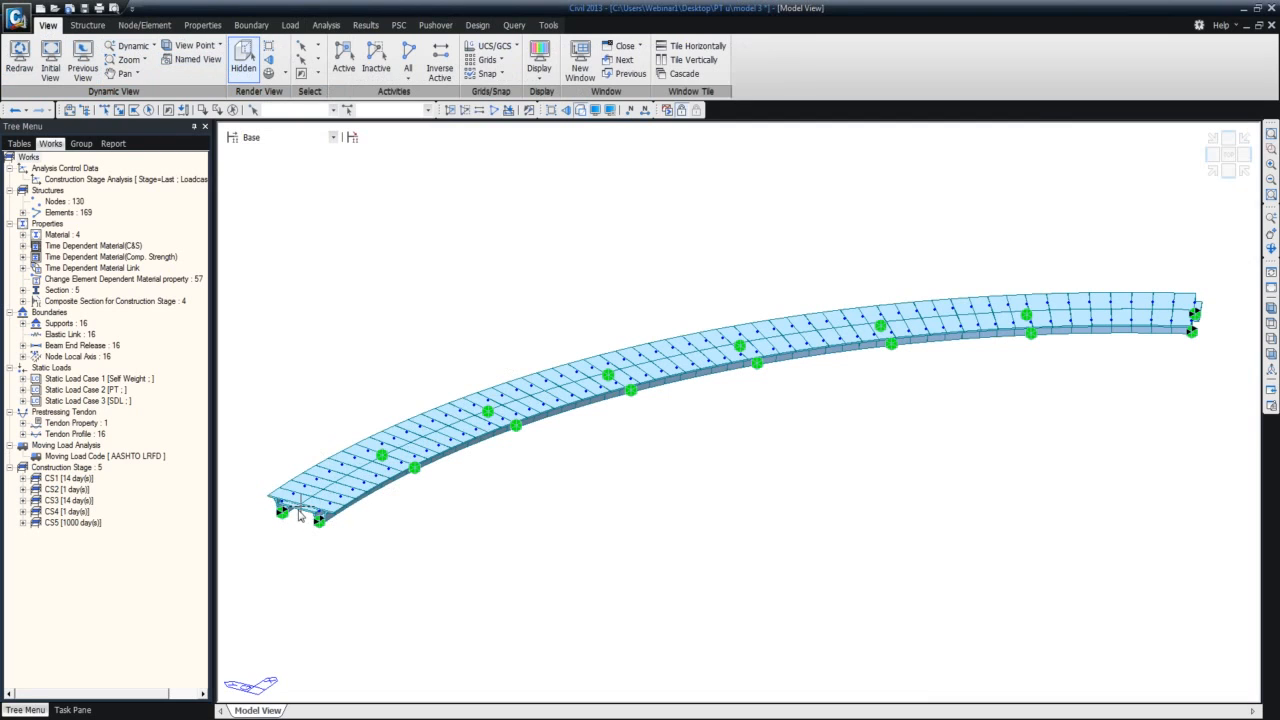
pyautogui.moveTo(318, 519)
pyautogui.moveTo(315, 490)
pyautogui.moveTo(333, 517)
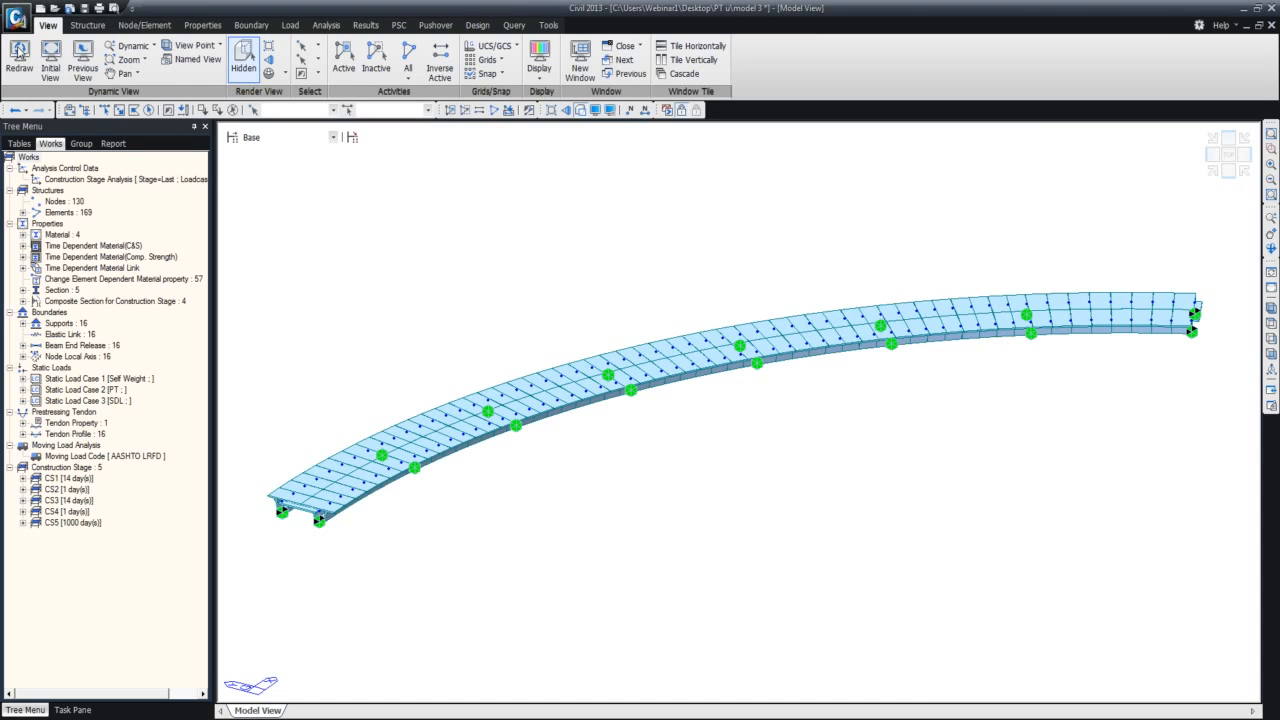
# Launch and close a blank Sectional Property Calculator session, and view the exported U-girder composite section before returning to the bridge model.
pyautogui.click(548, 25)
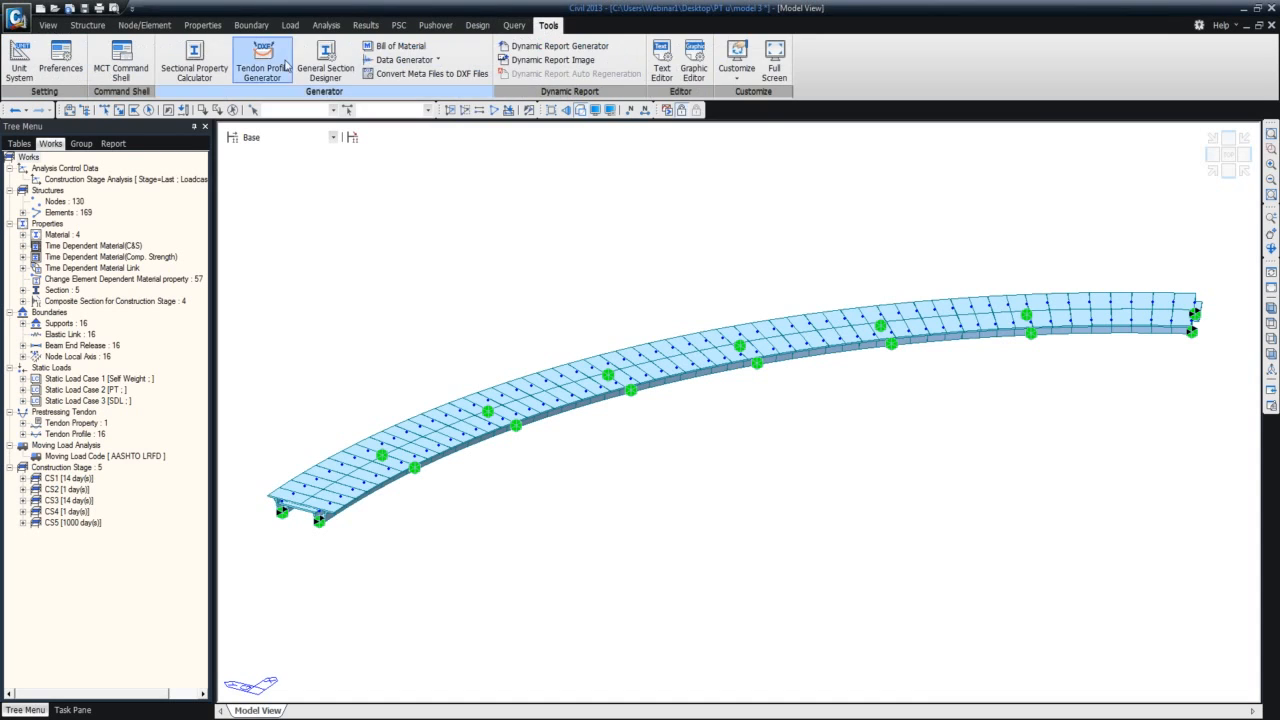
pyautogui.click(194, 62)
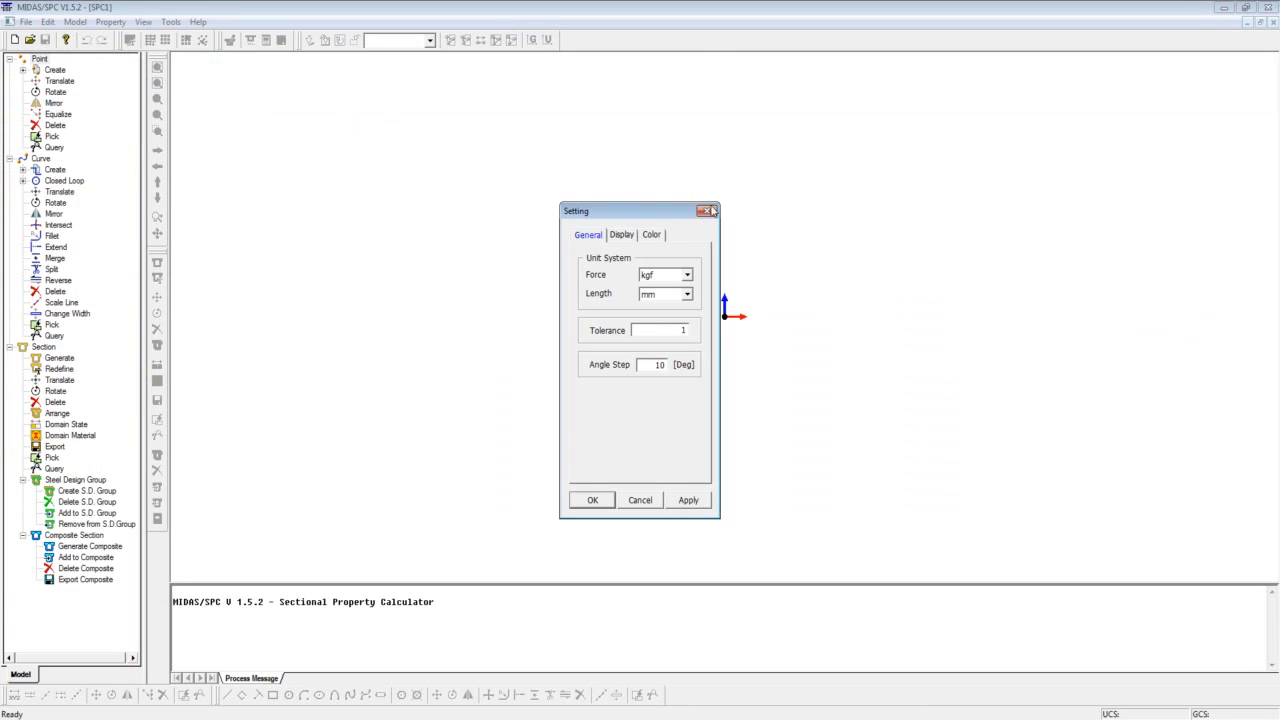
pyautogui.click(707, 211)
pyautogui.click(1268, 7)
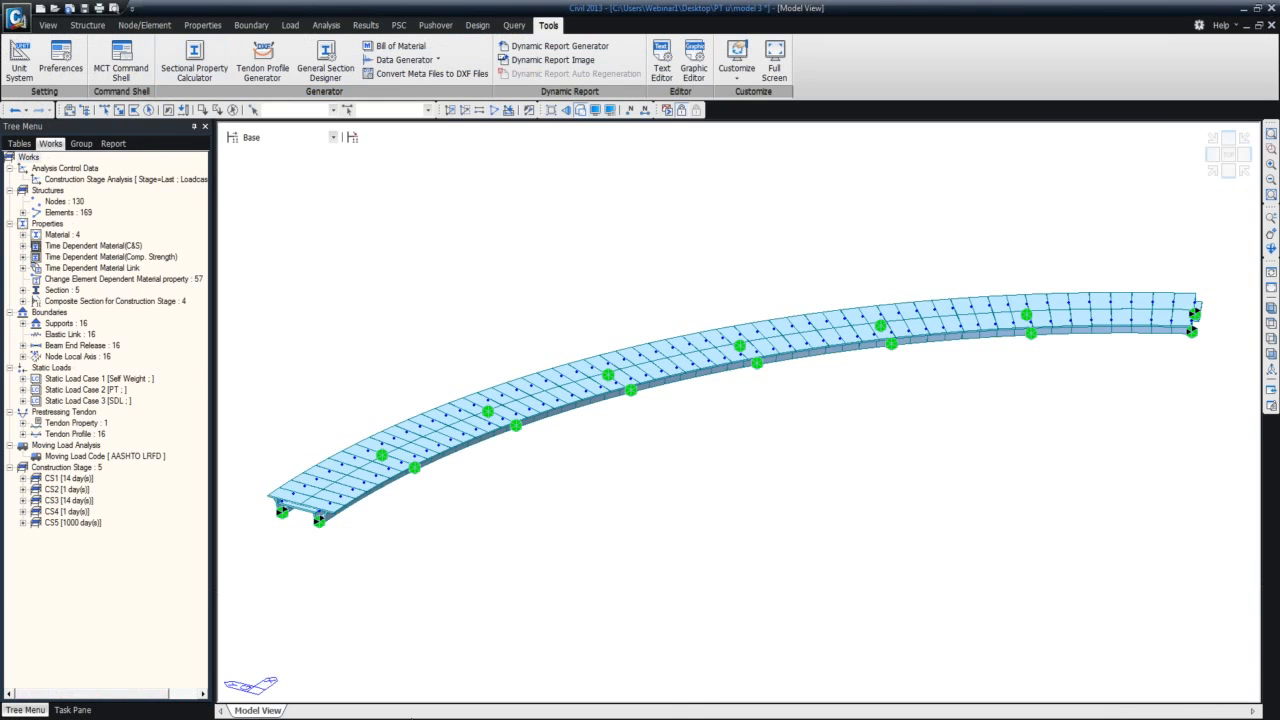
pyautogui.click(263, 62)
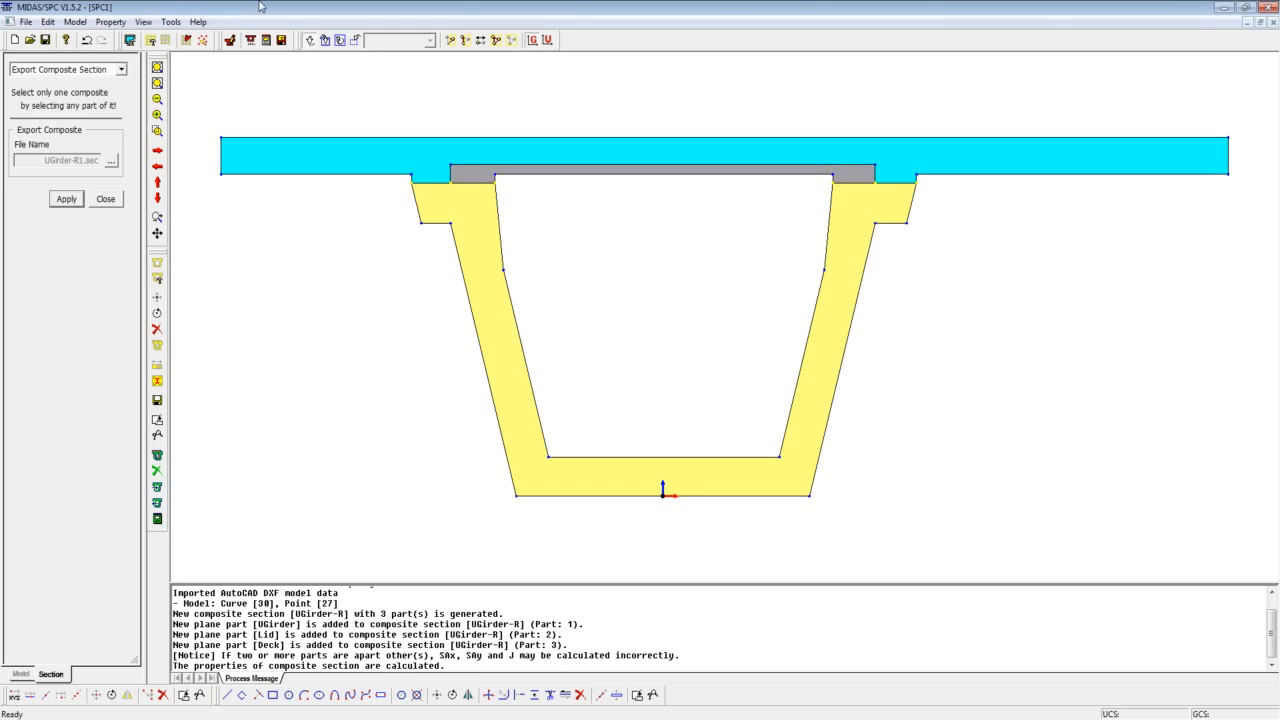
pyautogui.click(1225, 12)
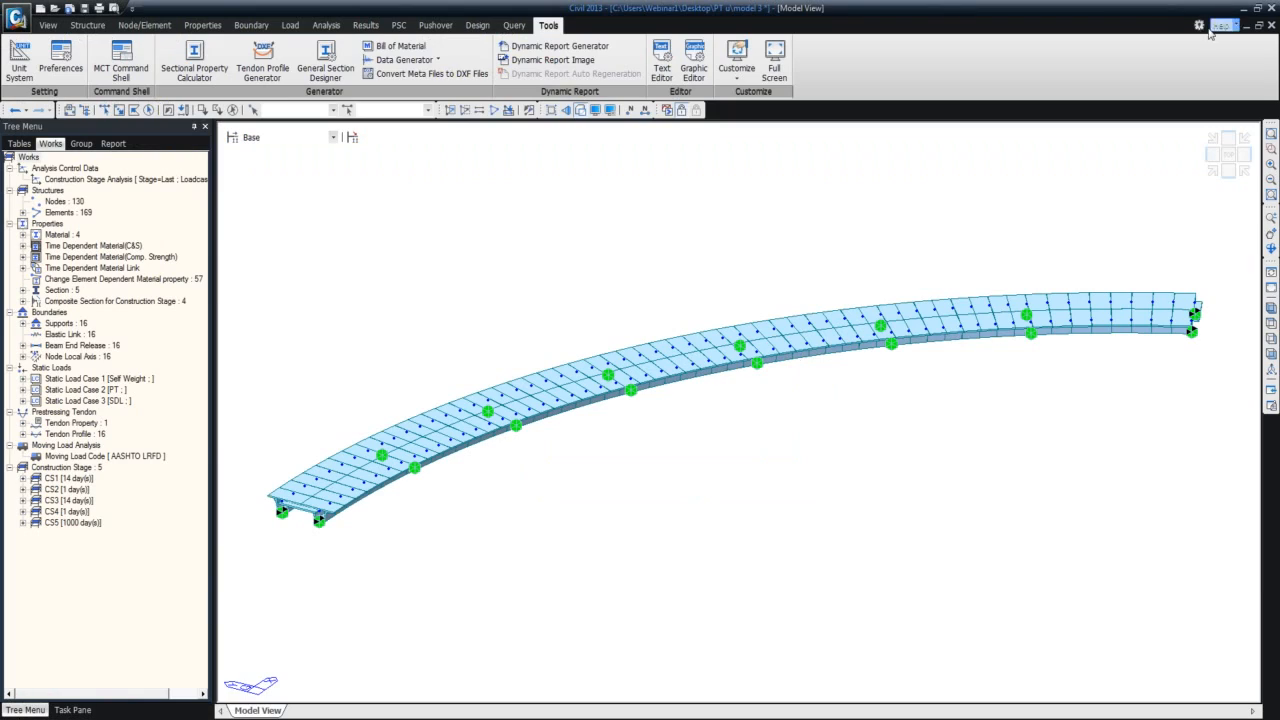